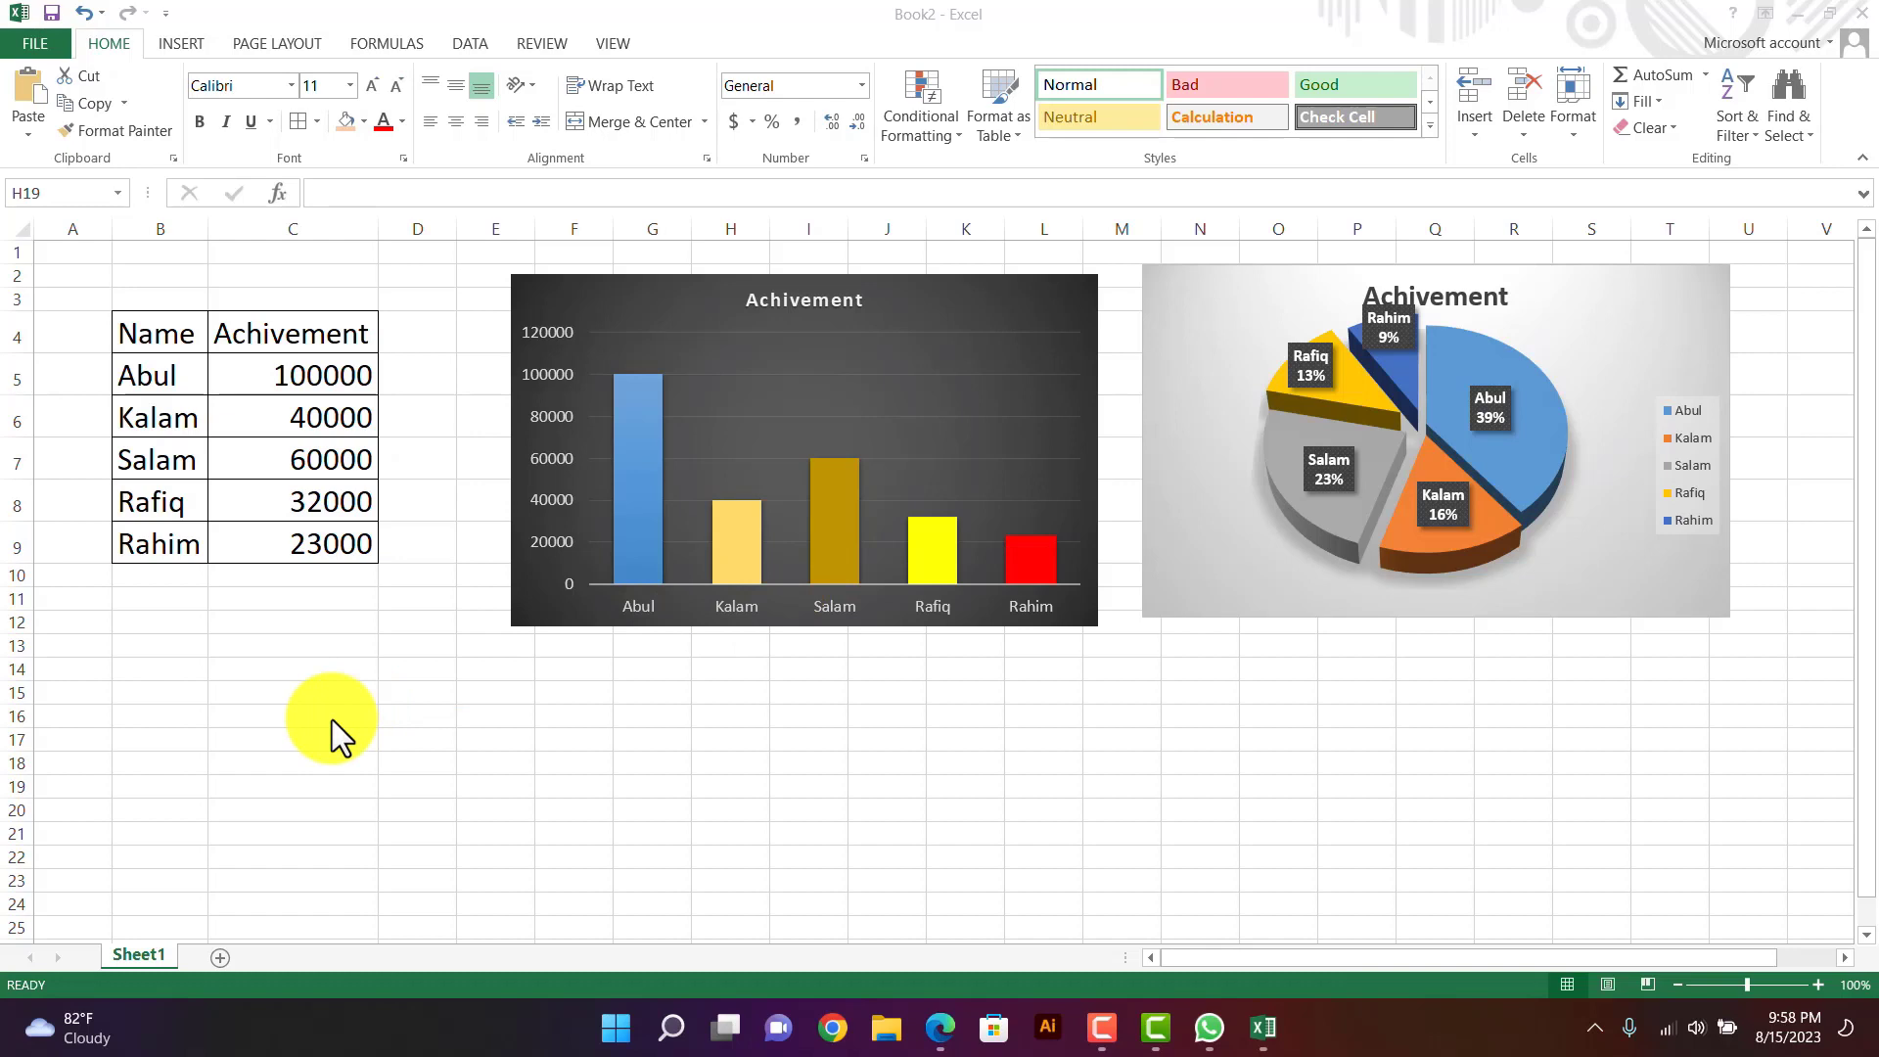
- Examine the Name and Achivement table in B4:C9, including the achievement figures in column C
{"action": "left_click", "coordinate": [765, 415]}
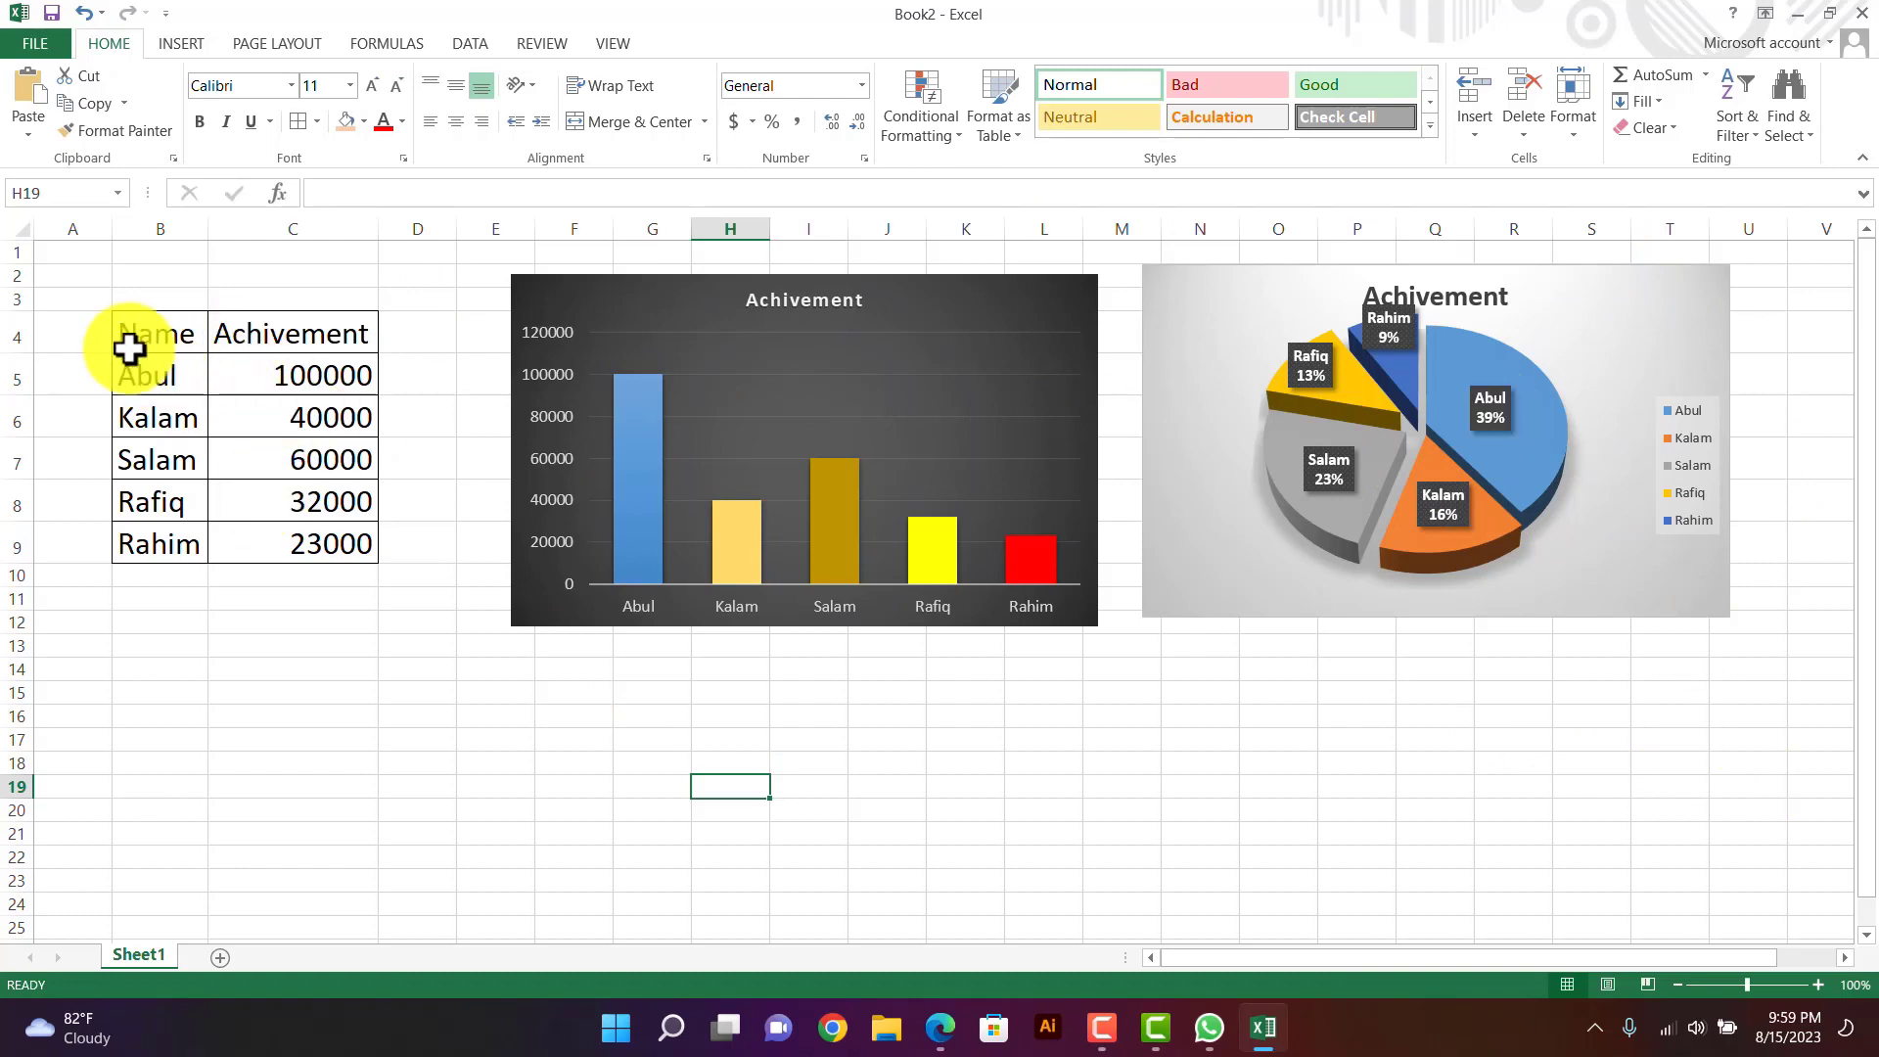
{"action": "left_click_drag", "start_coordinate": [134, 348], "coordinate": [339, 546]}
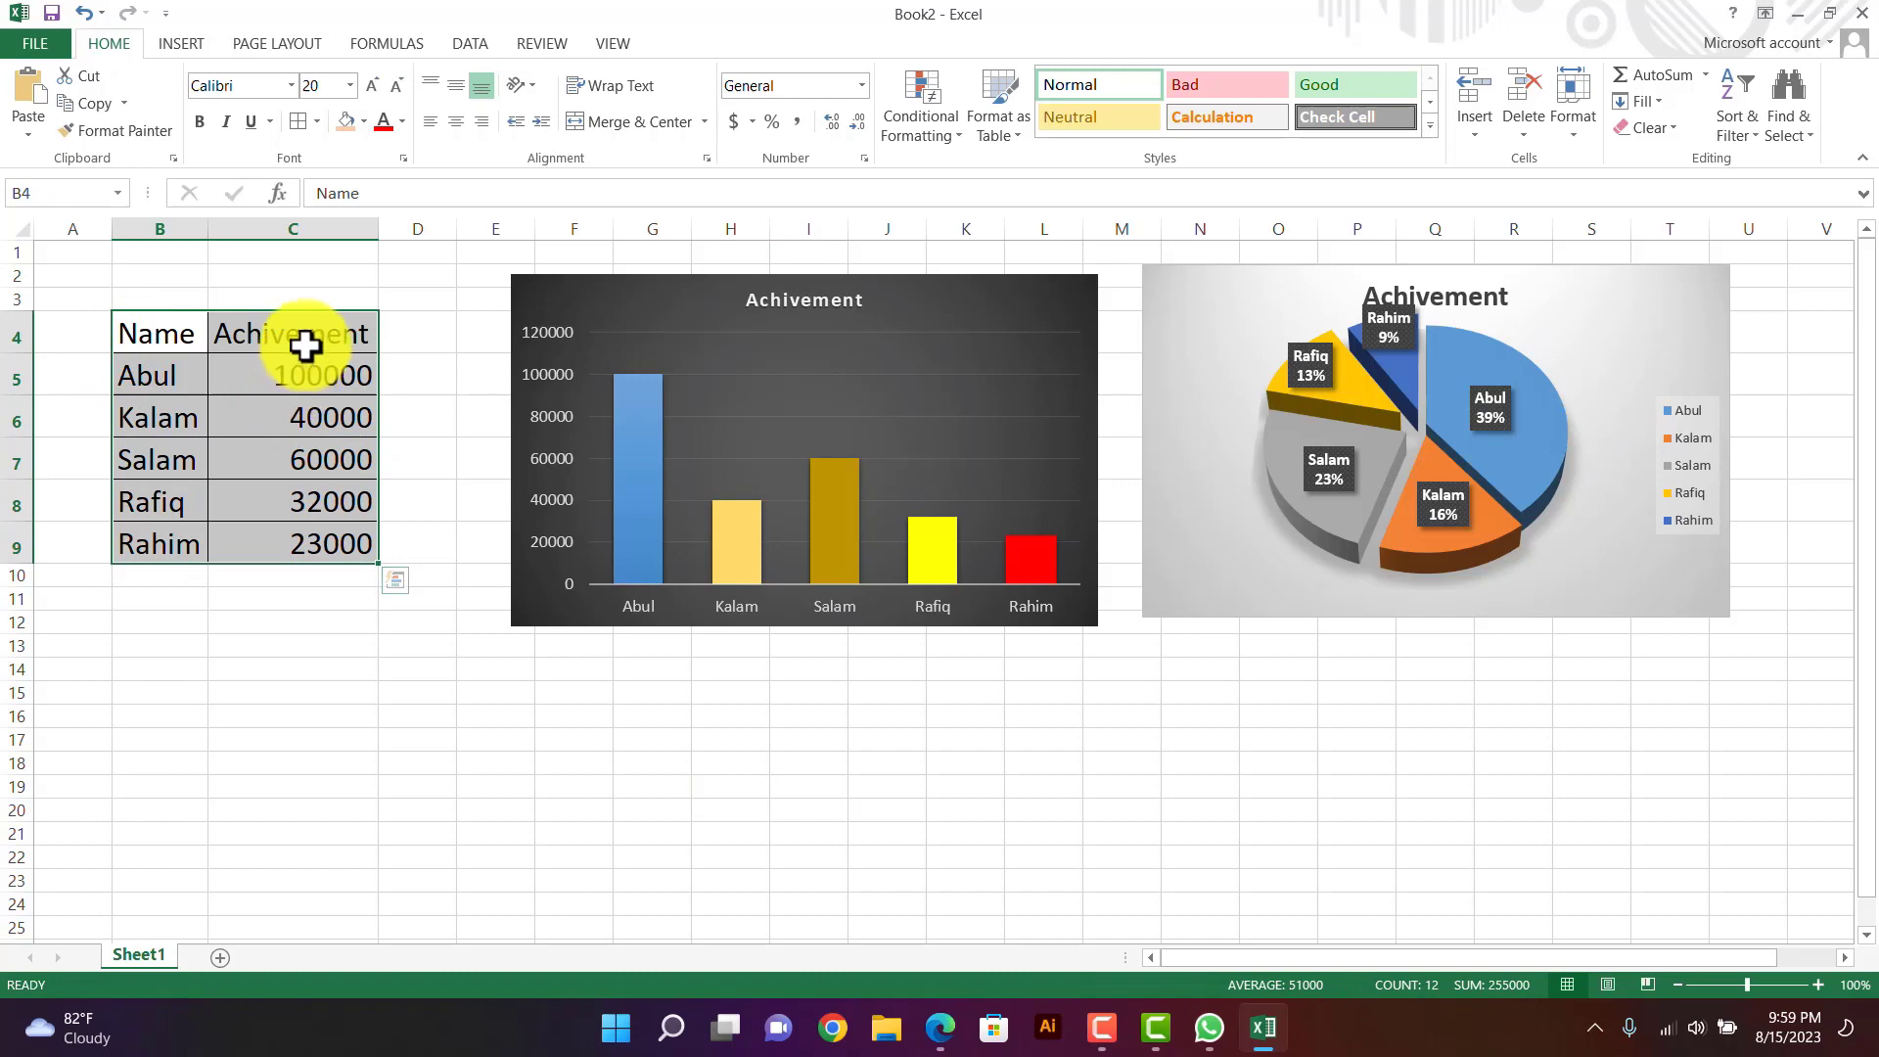
{"action": "left_click", "coordinate": [294, 377]}
{"action": "left_click_drag", "start_coordinate": [293, 377], "coordinate": [306, 541]}
{"action": "left_click_drag", "start_coordinate": [166, 340], "coordinate": [321, 539]}
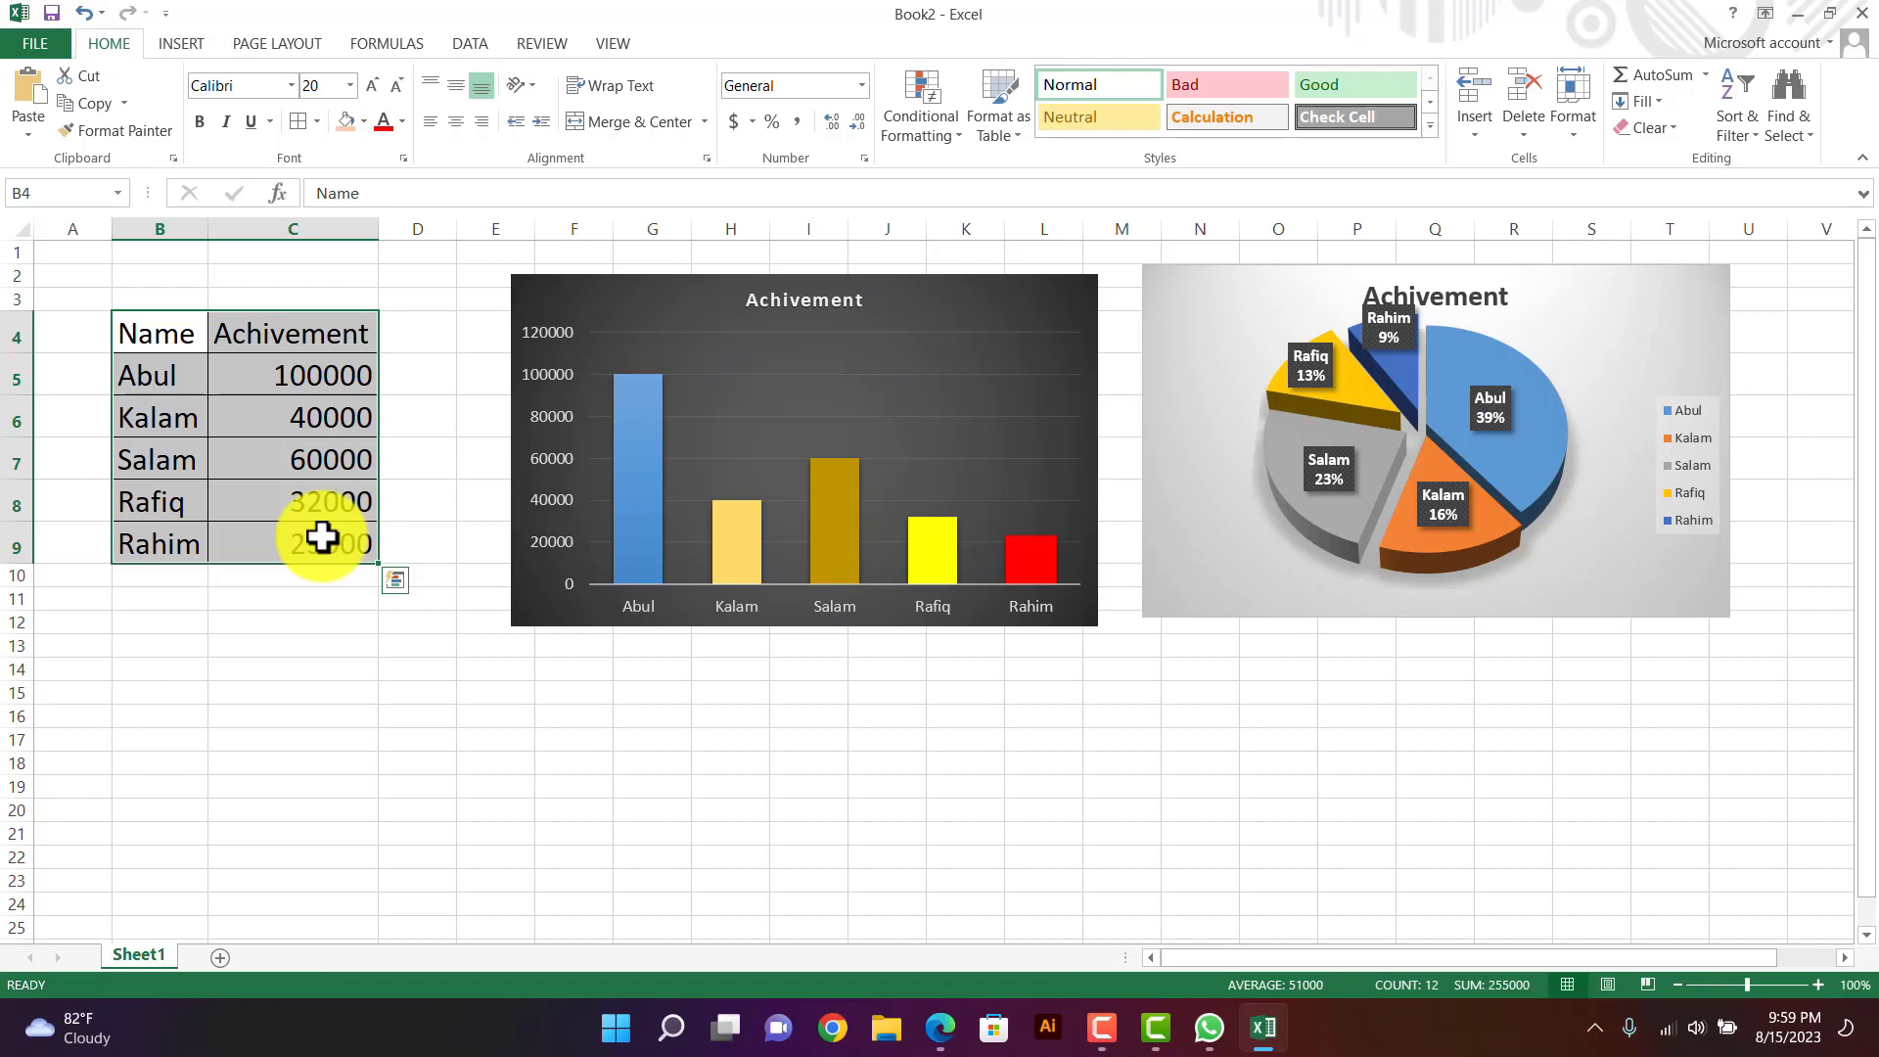
{"action": "left_click", "coordinate": [258, 362]}
{"action": "left_click", "coordinate": [432, 336]}
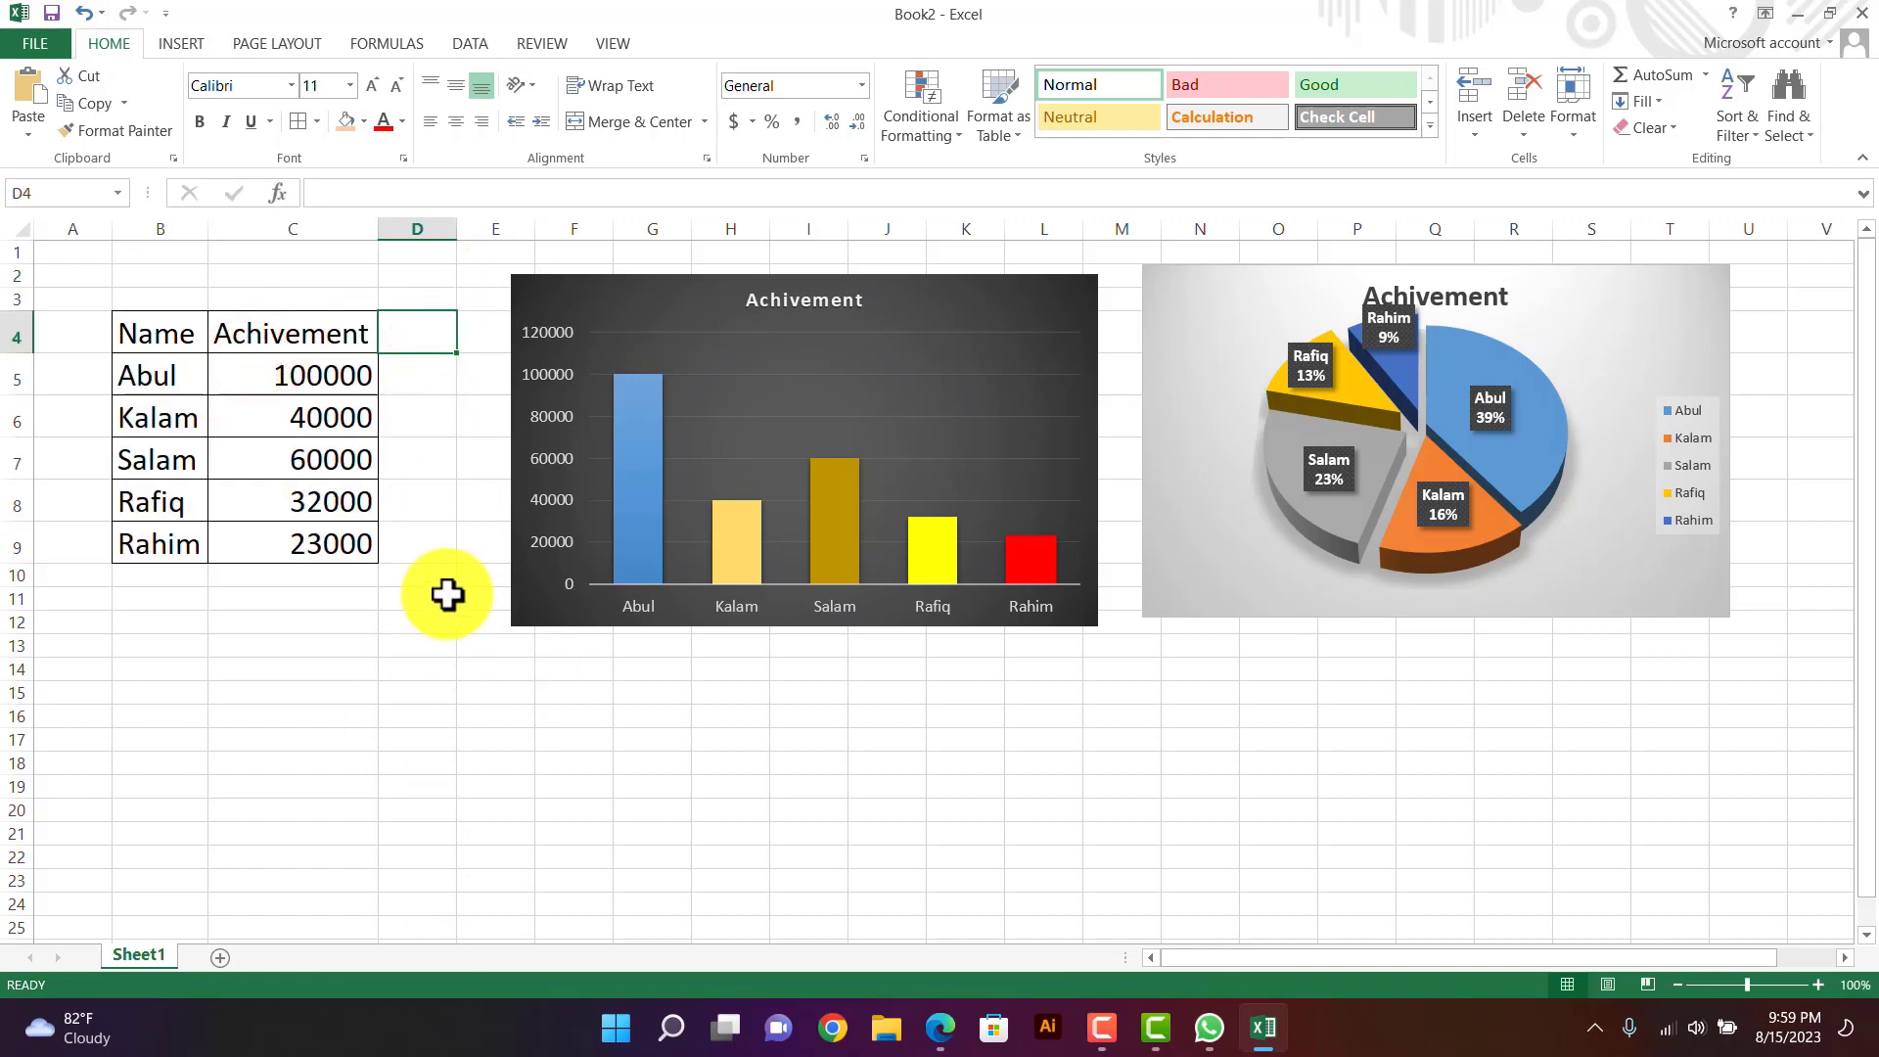
{"action": "left_click", "coordinate": [327, 407]}
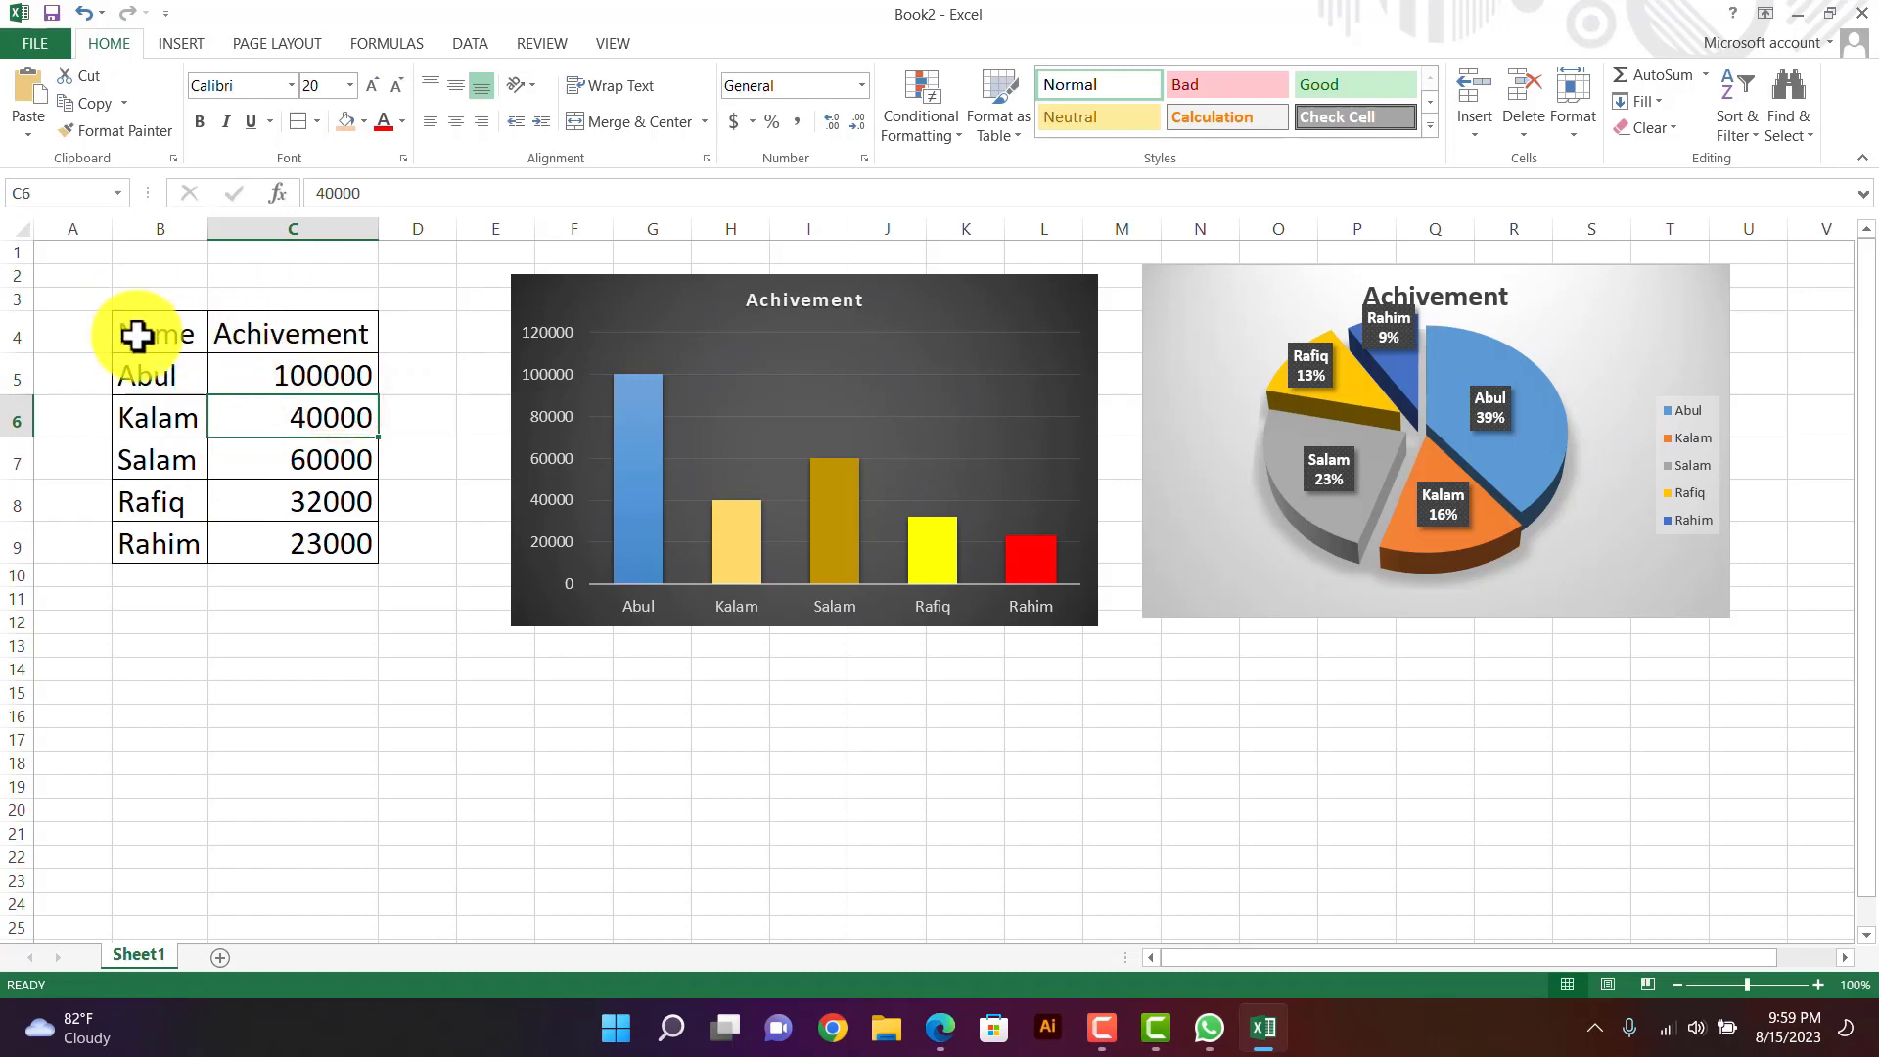
{"action": "left_click_drag", "start_coordinate": [136, 336], "coordinate": [302, 552]}
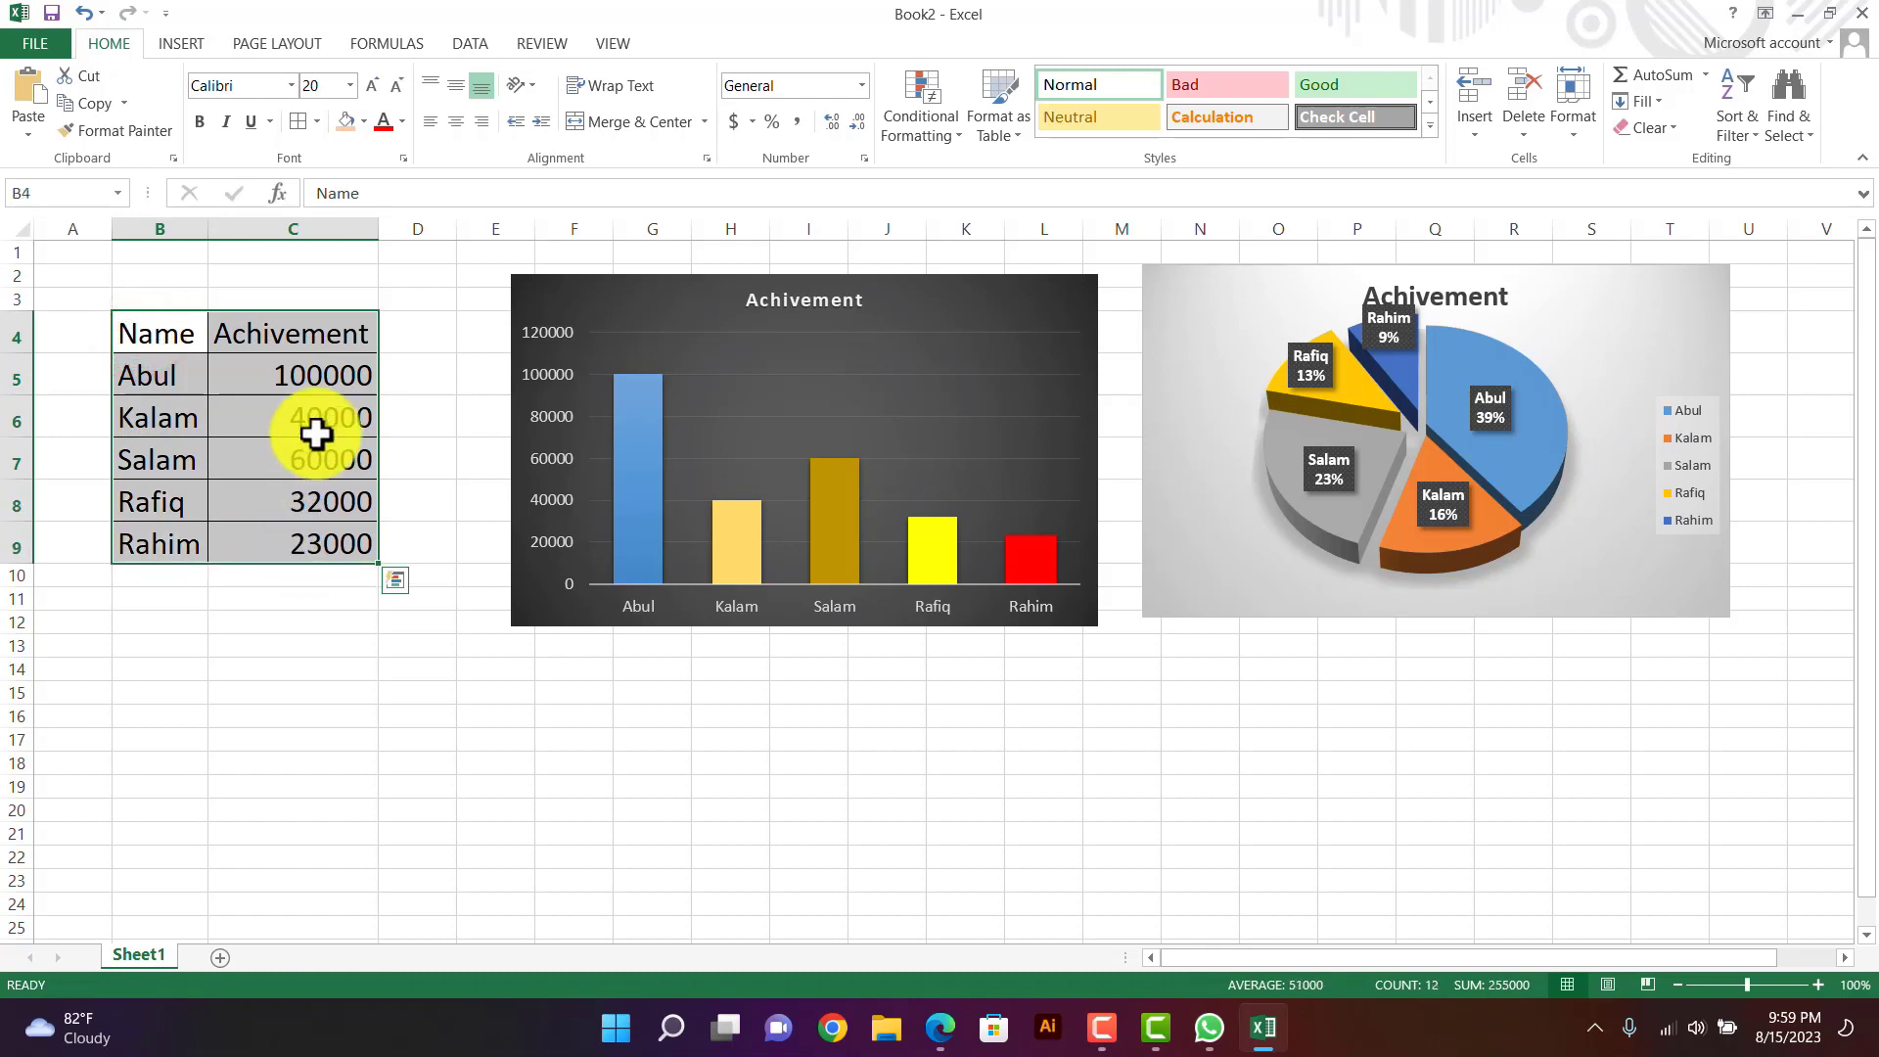
{"action": "left_click", "coordinate": [289, 378]}
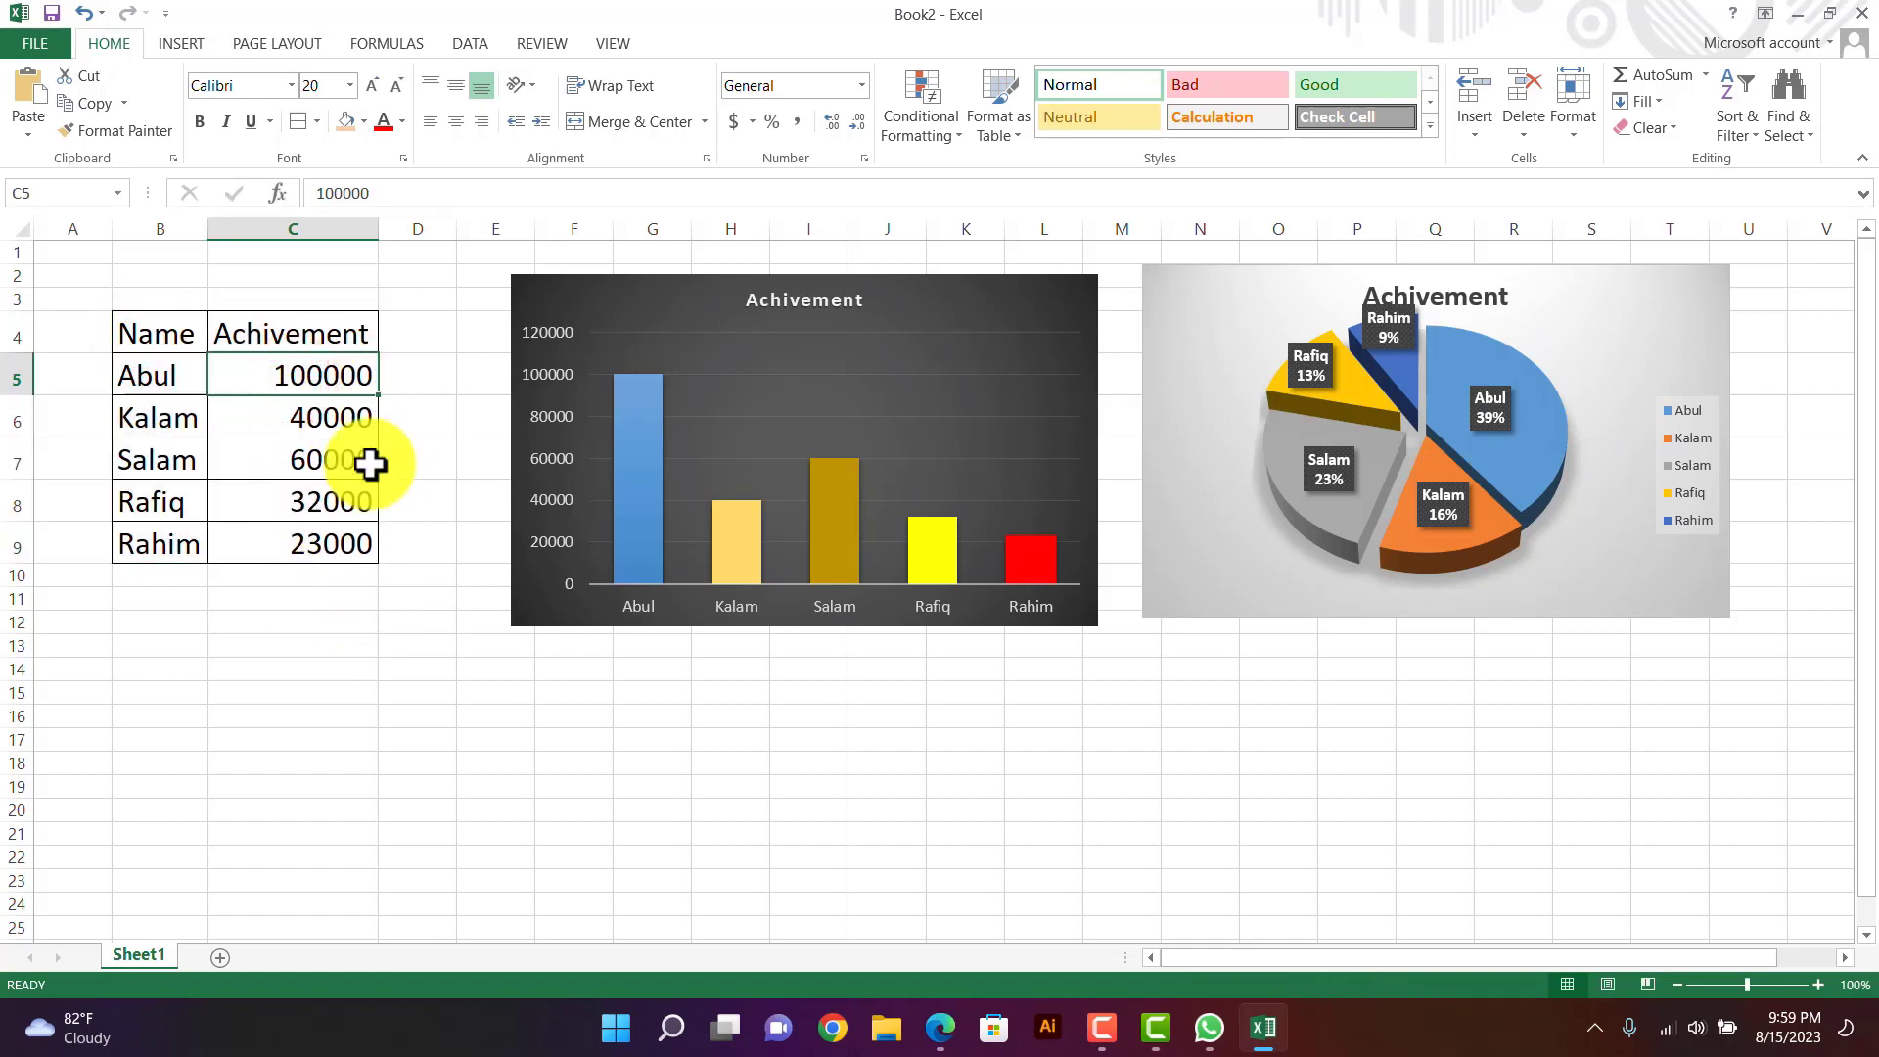
{"action": "left_click_drag", "start_coordinate": [277, 373], "coordinate": [293, 529]}
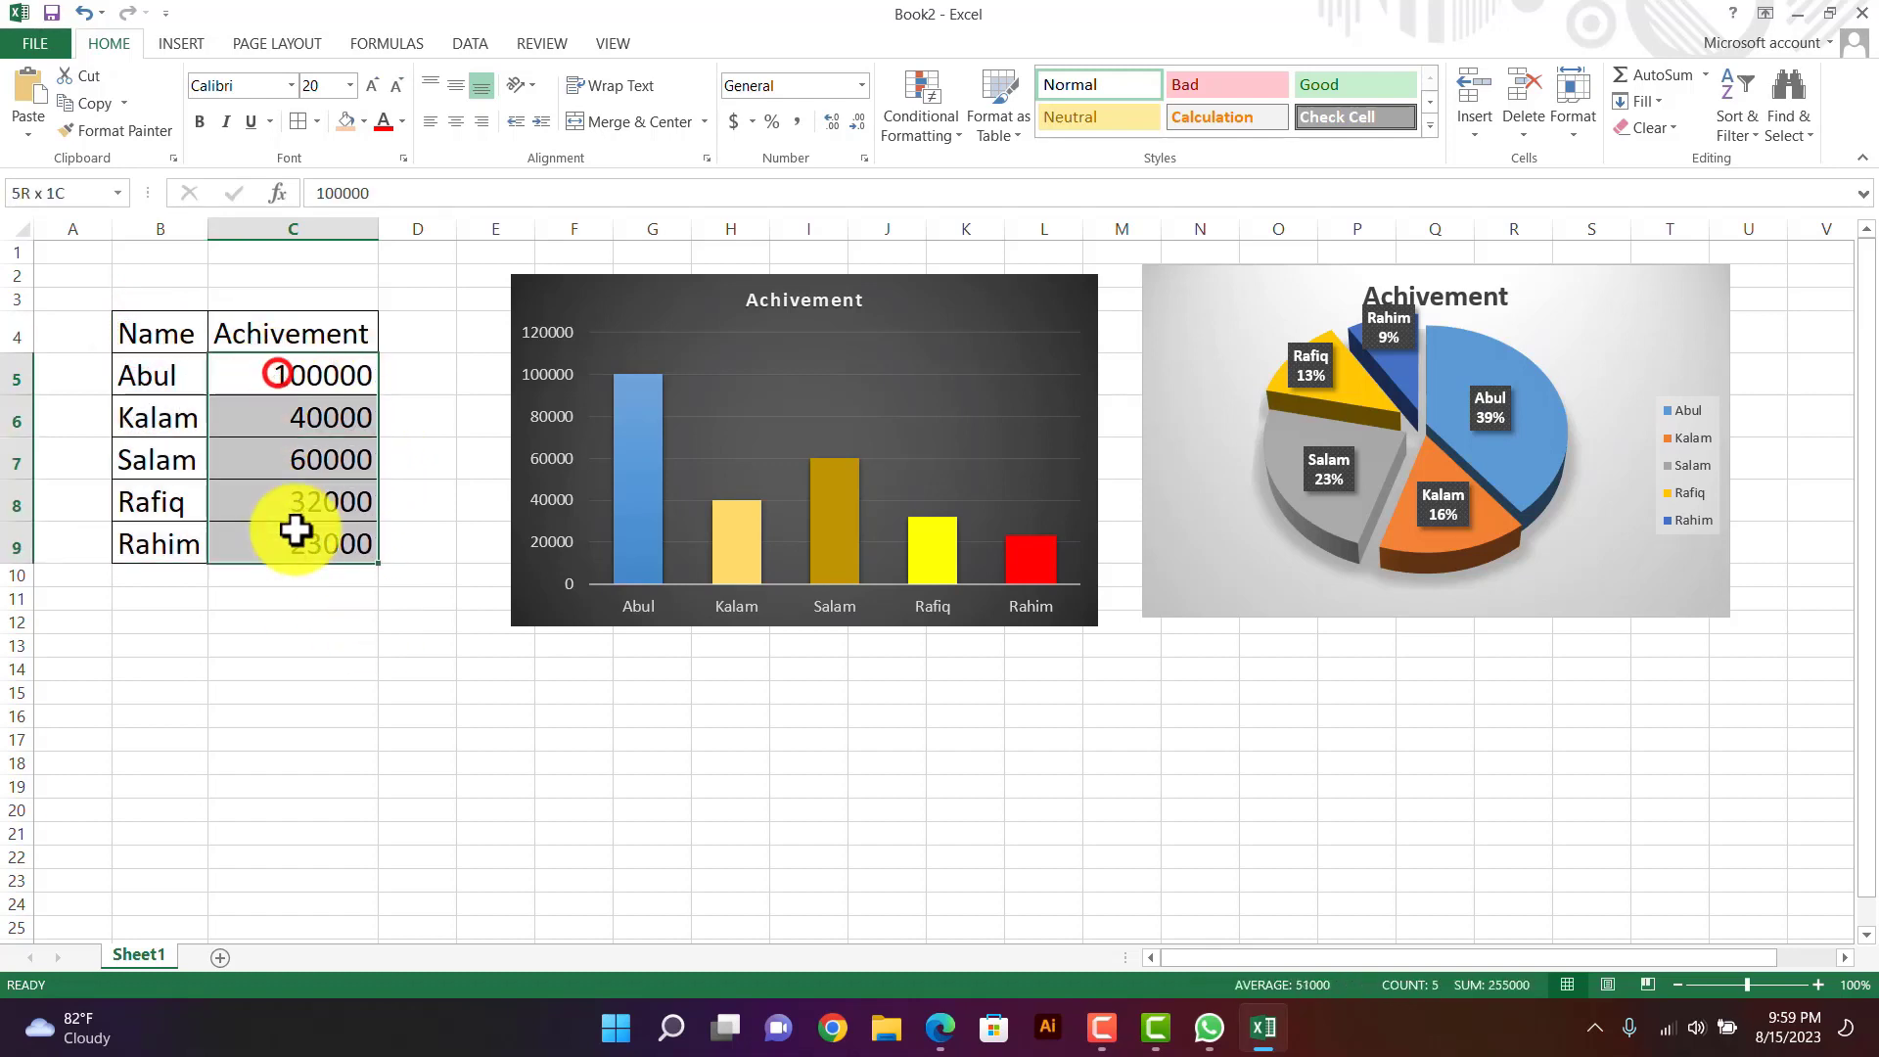
- Compare the table's names and figures with the finished column chart and pie chart on Sheet1
{"action": "left_click", "coordinate": [756, 343]}
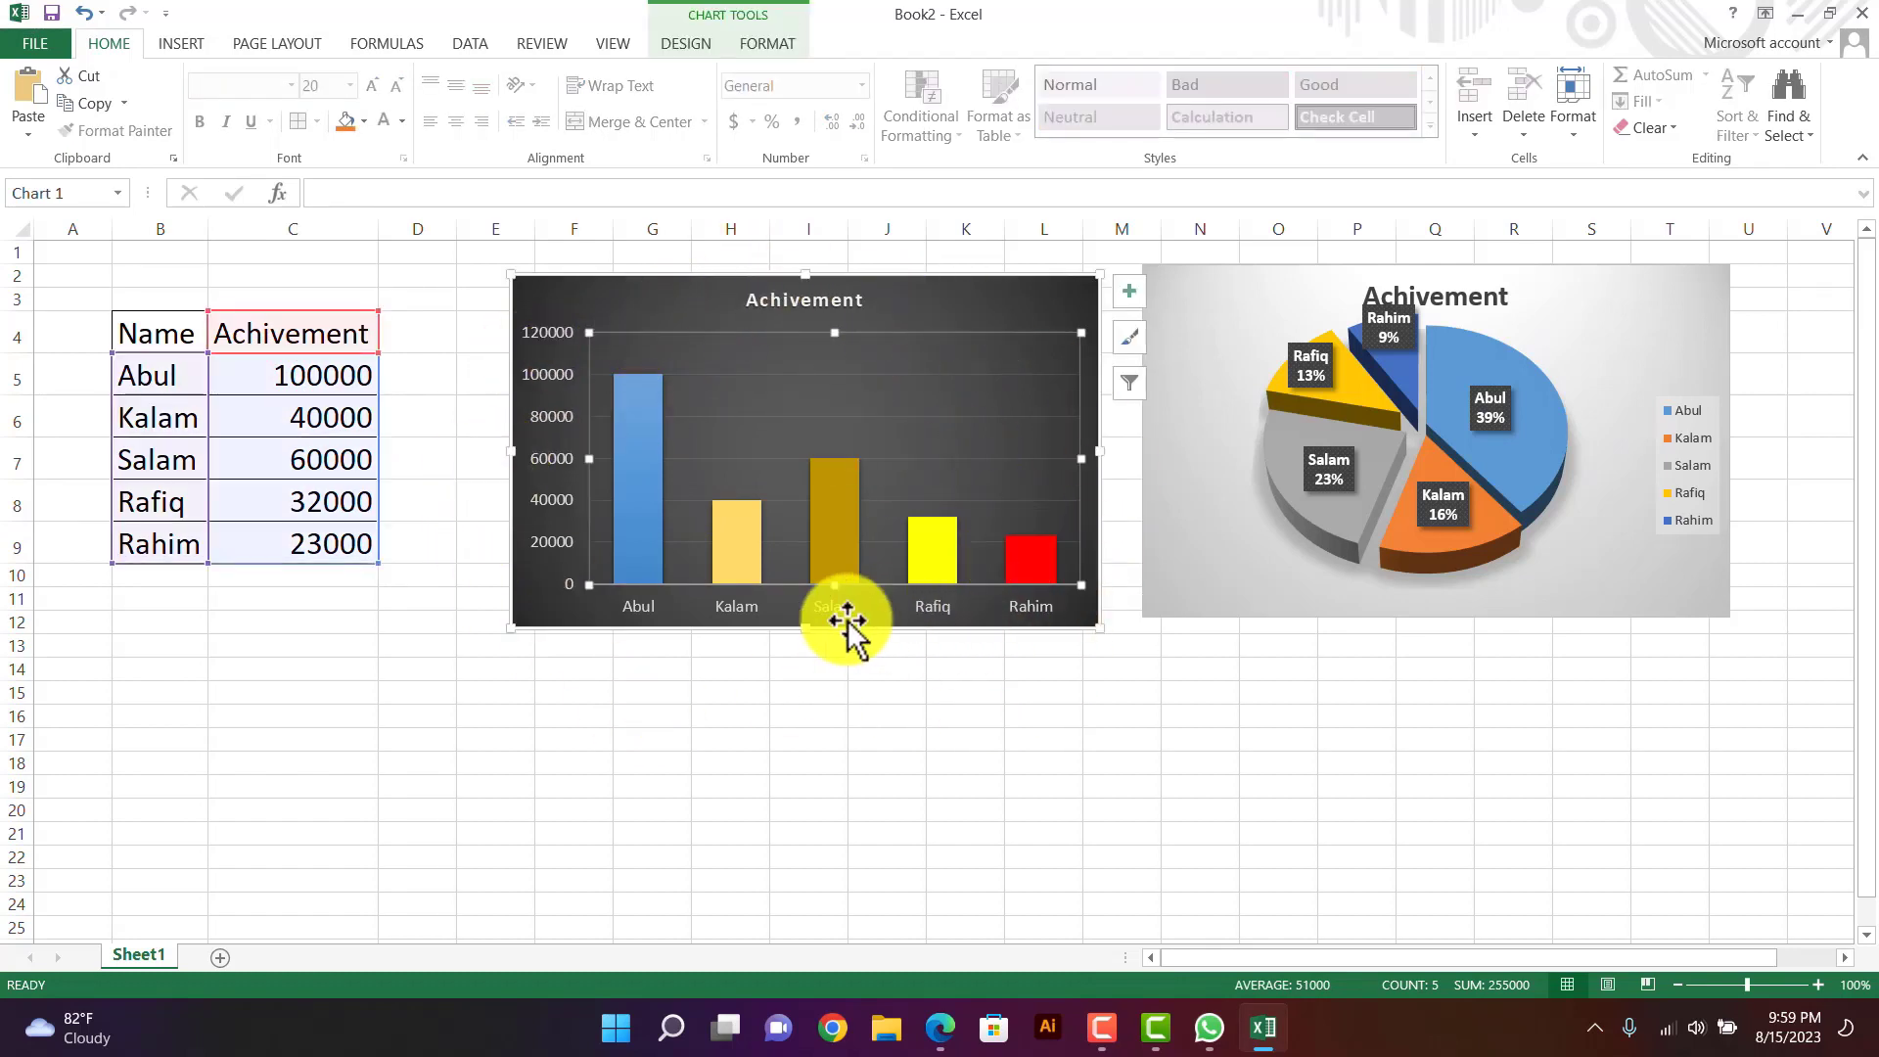
{"action": "left_click", "coordinate": [157, 375]}
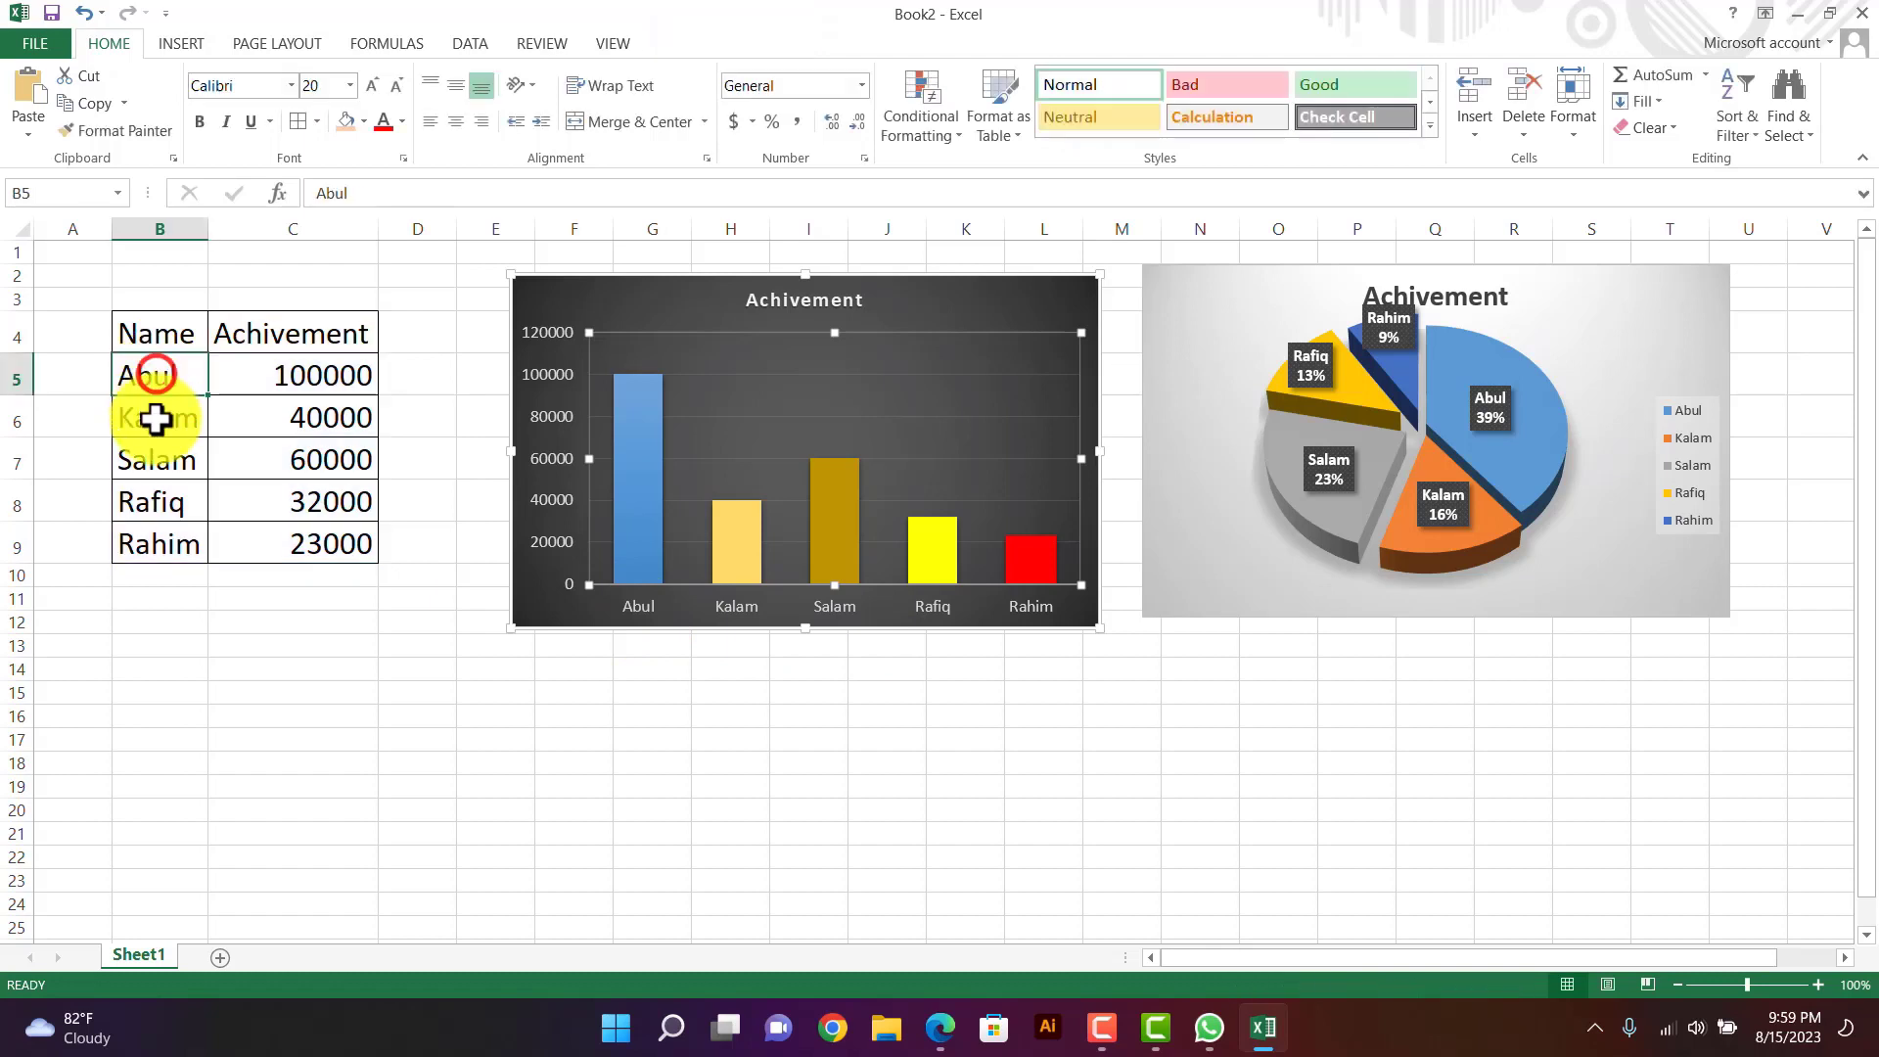
{"action": "left_click", "coordinate": [156, 461]}
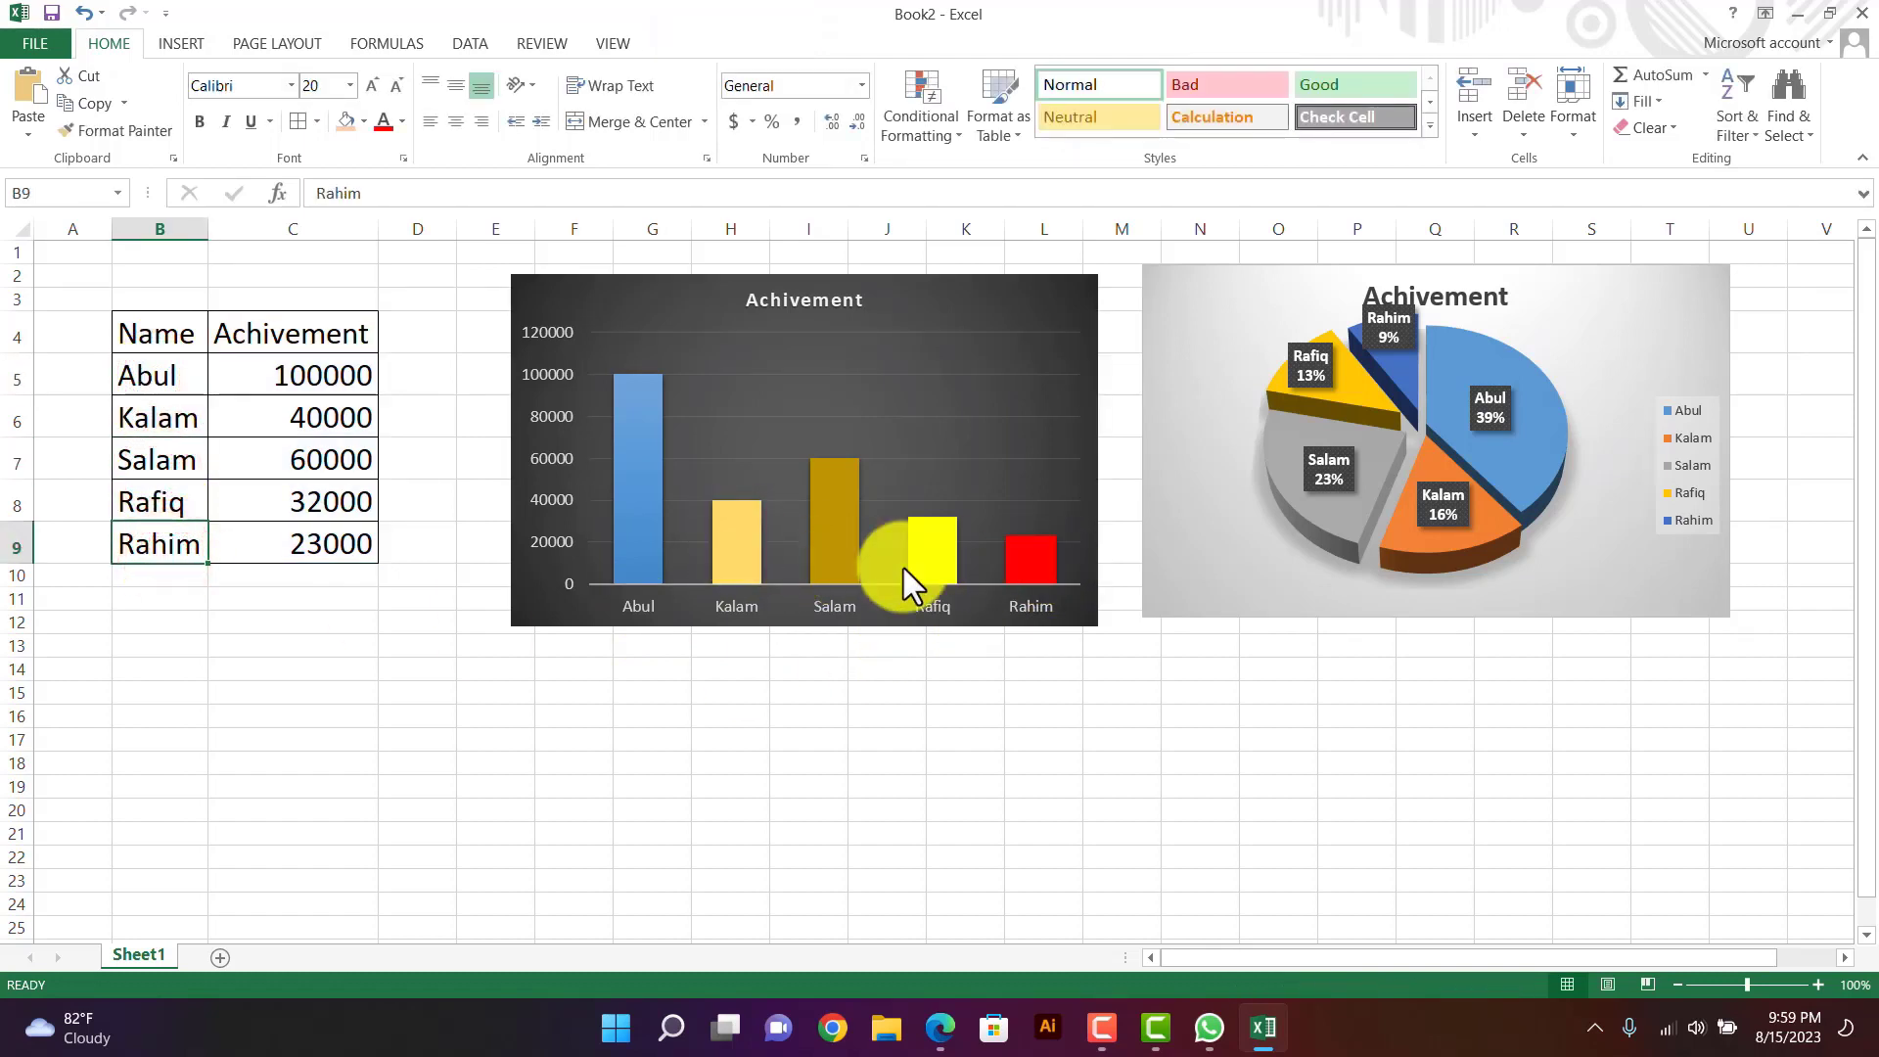
{"action": "mouse_move", "coordinate": [1028, 568]}
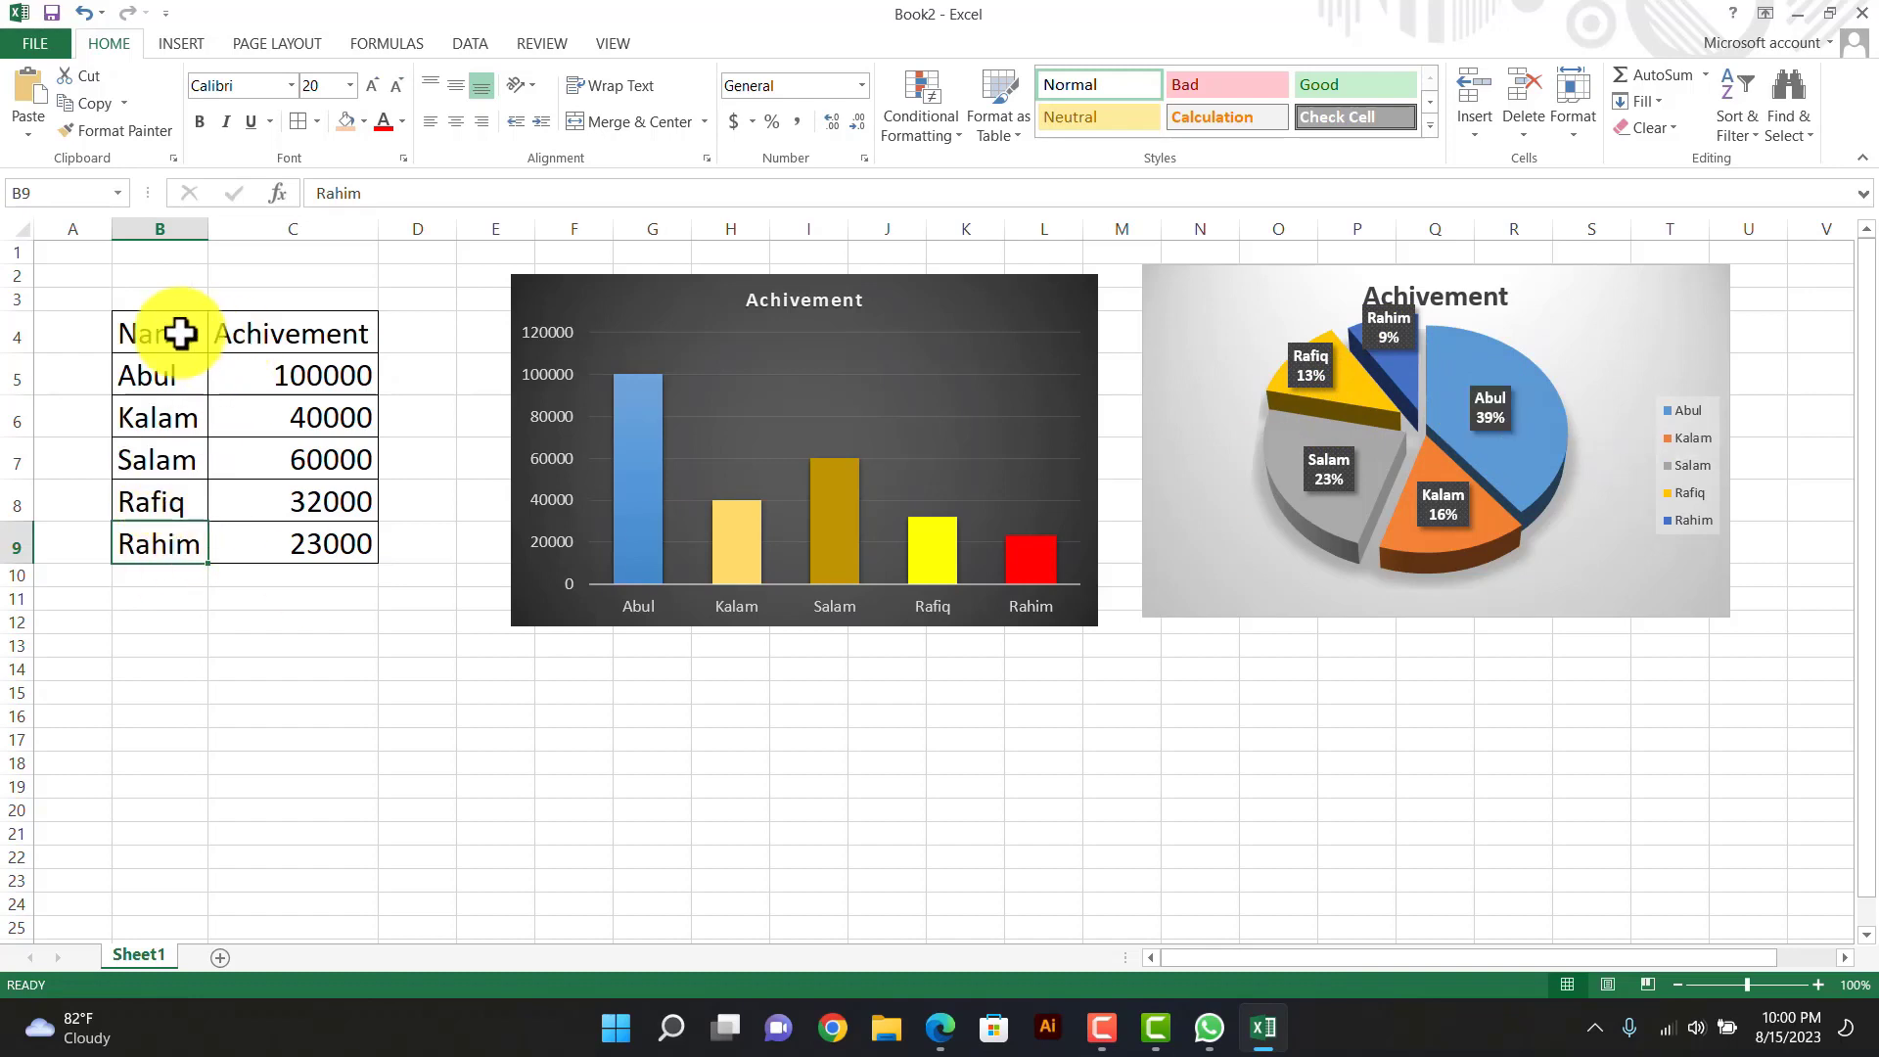
{"action": "left_click_drag", "start_coordinate": [130, 335], "coordinate": [147, 377]}
{"action": "left_click_drag", "start_coordinate": [278, 459], "coordinate": [333, 530]}
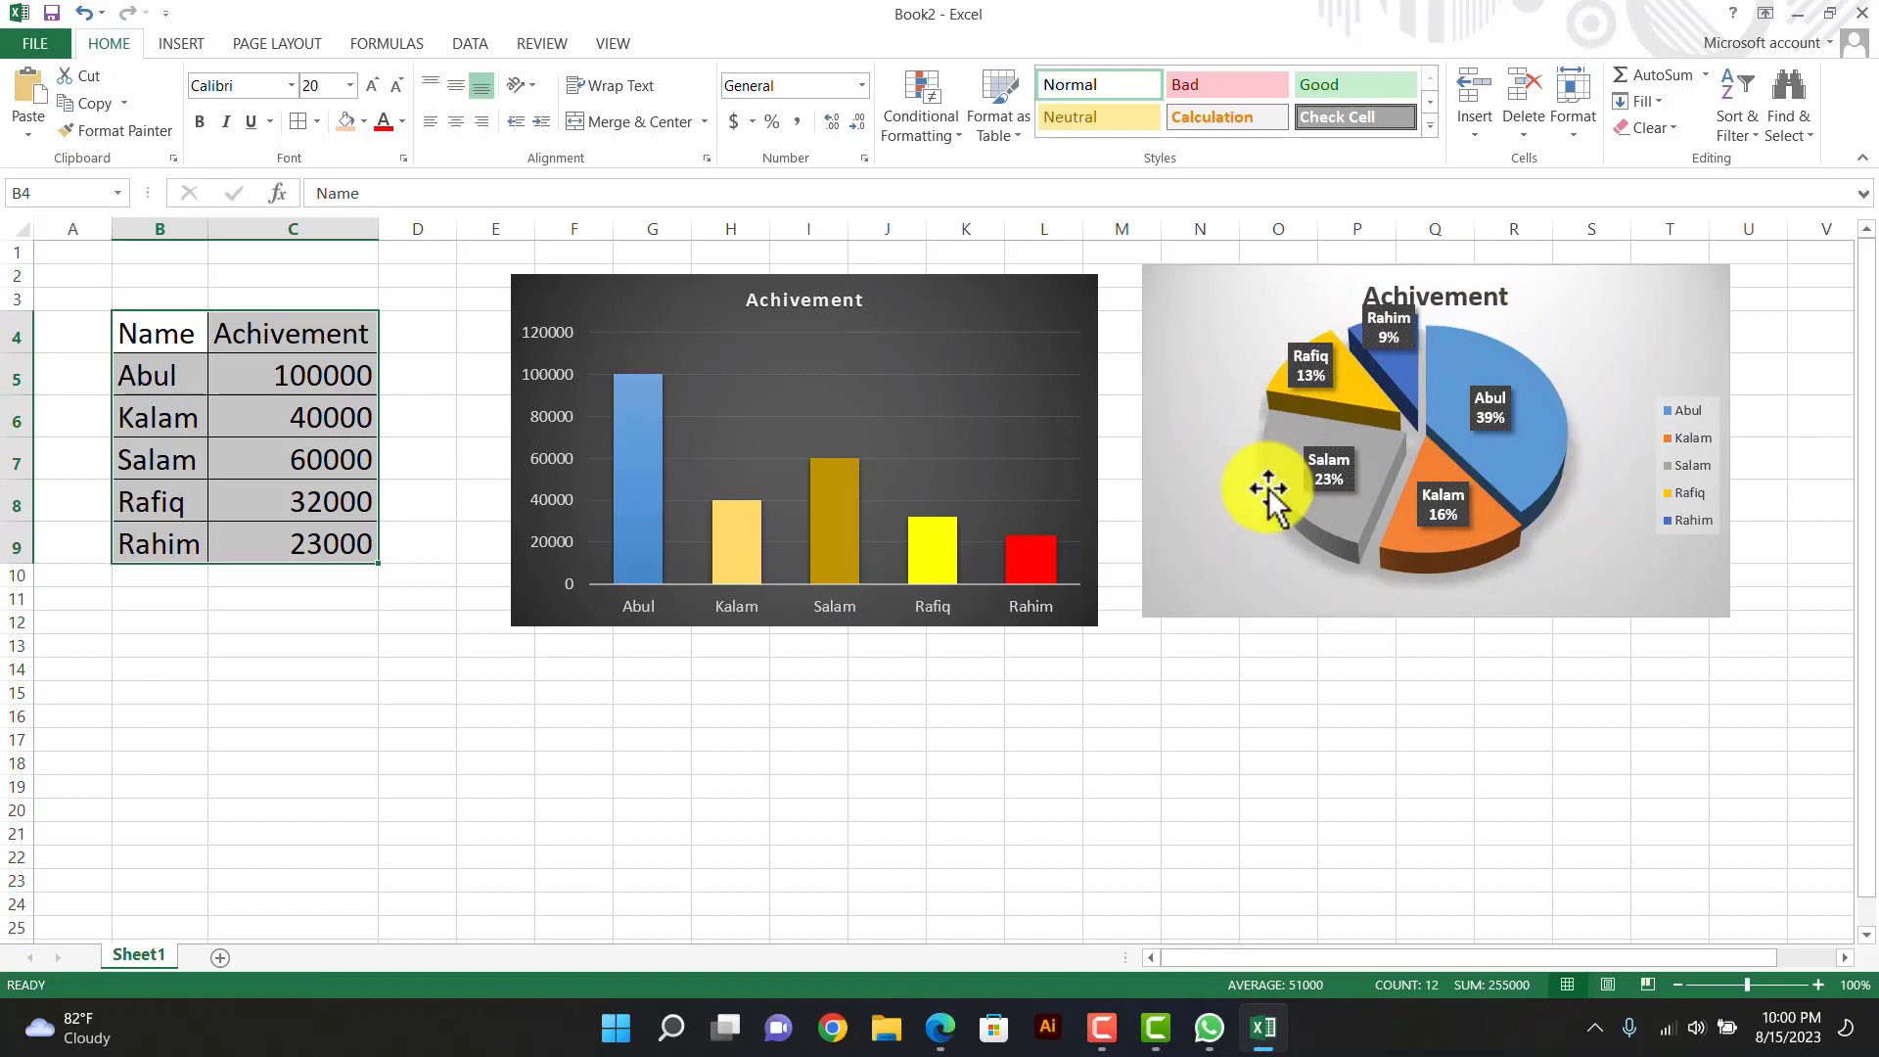
{"action": "left_click", "coordinate": [149, 346]}
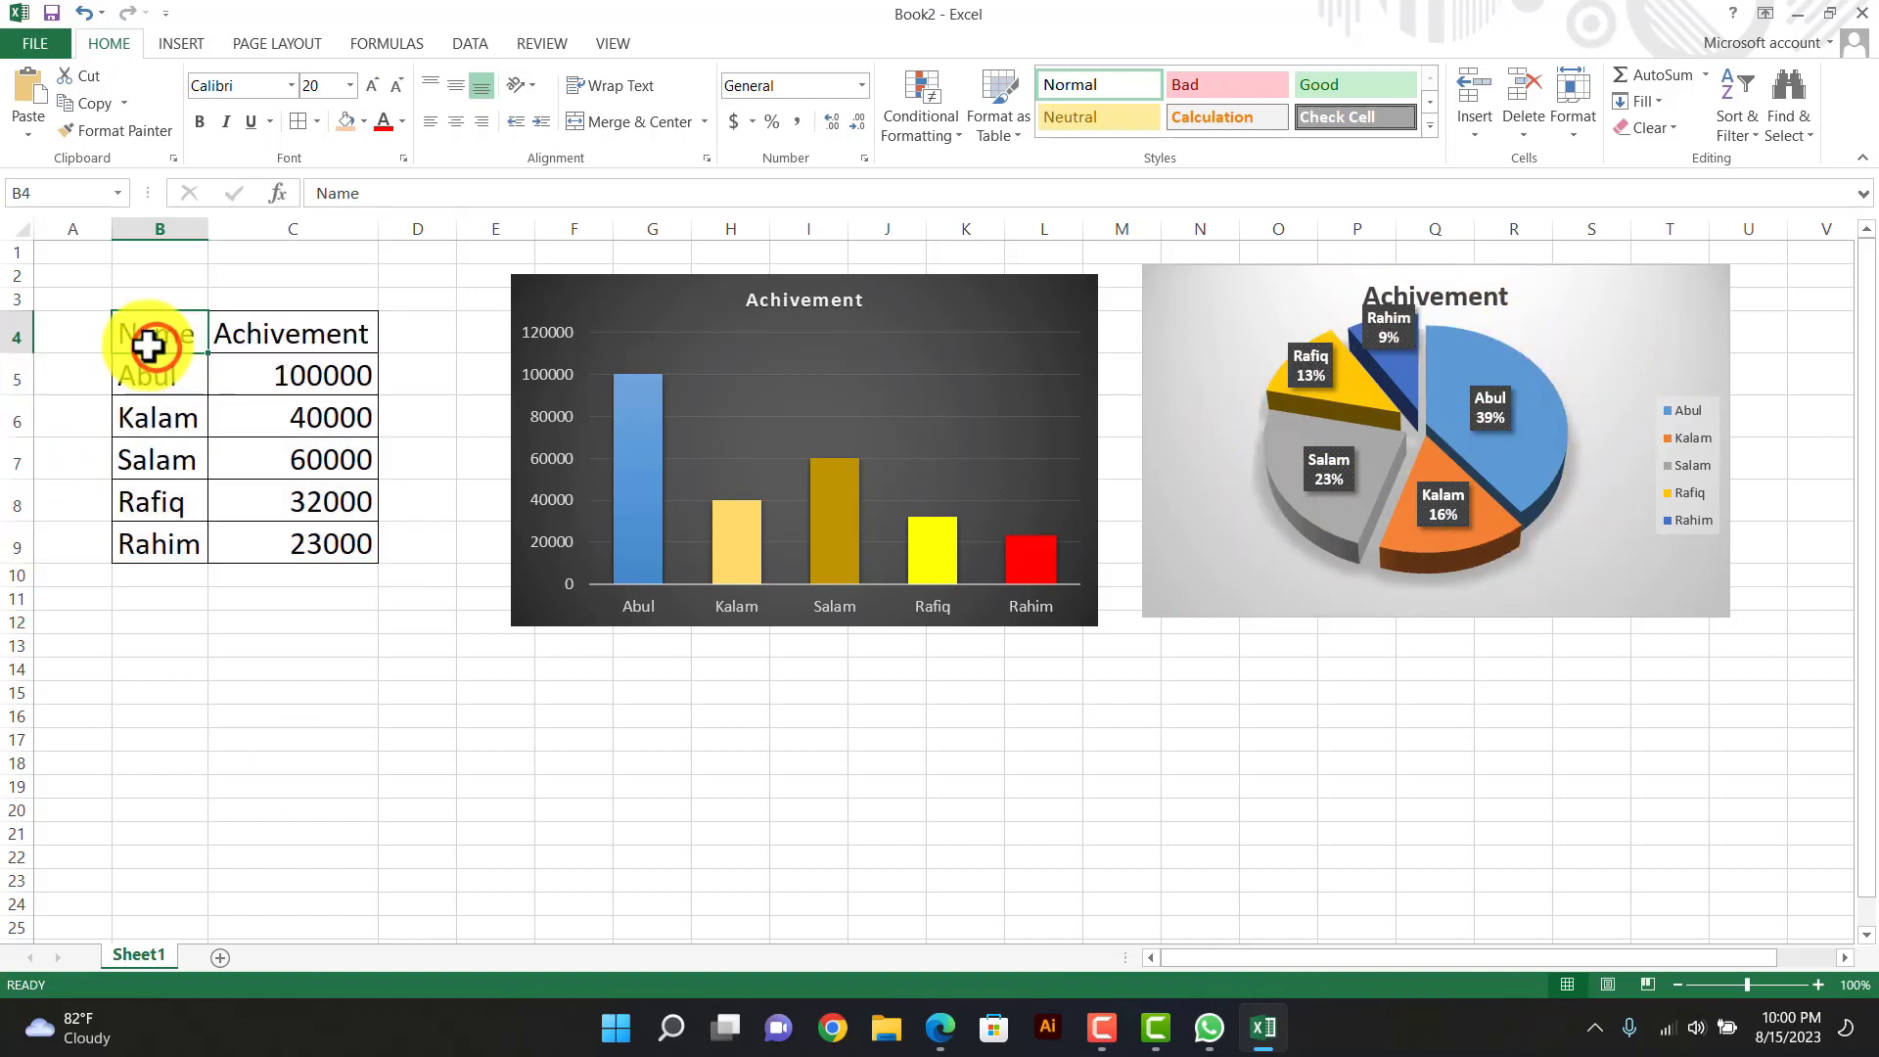
{"action": "left_click_drag", "start_coordinate": [140, 335], "coordinate": [323, 566]}
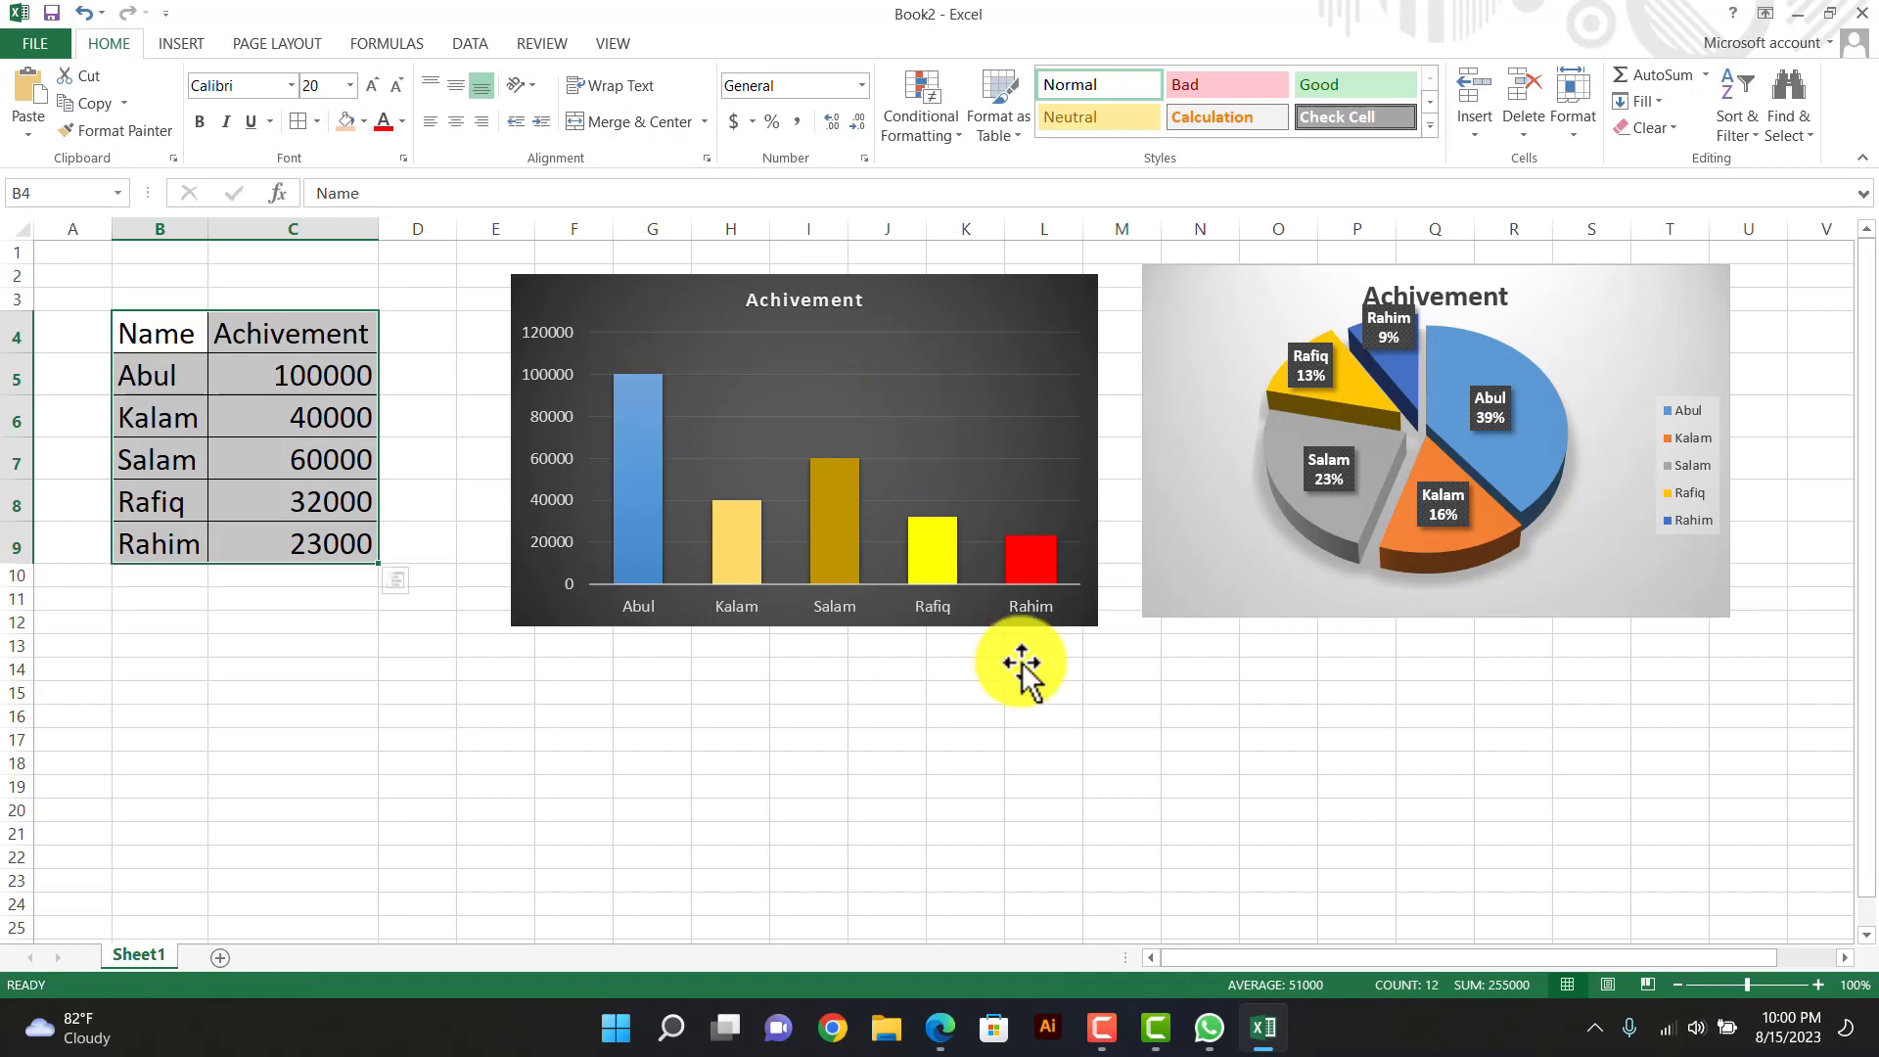
- Copy the table in B4:C9 and paste it at cell A1 of a new worksheet
{"action": "left_click", "coordinate": [166, 647]}
{"action": "left_click_drag", "start_coordinate": [142, 334], "coordinate": [313, 535]}
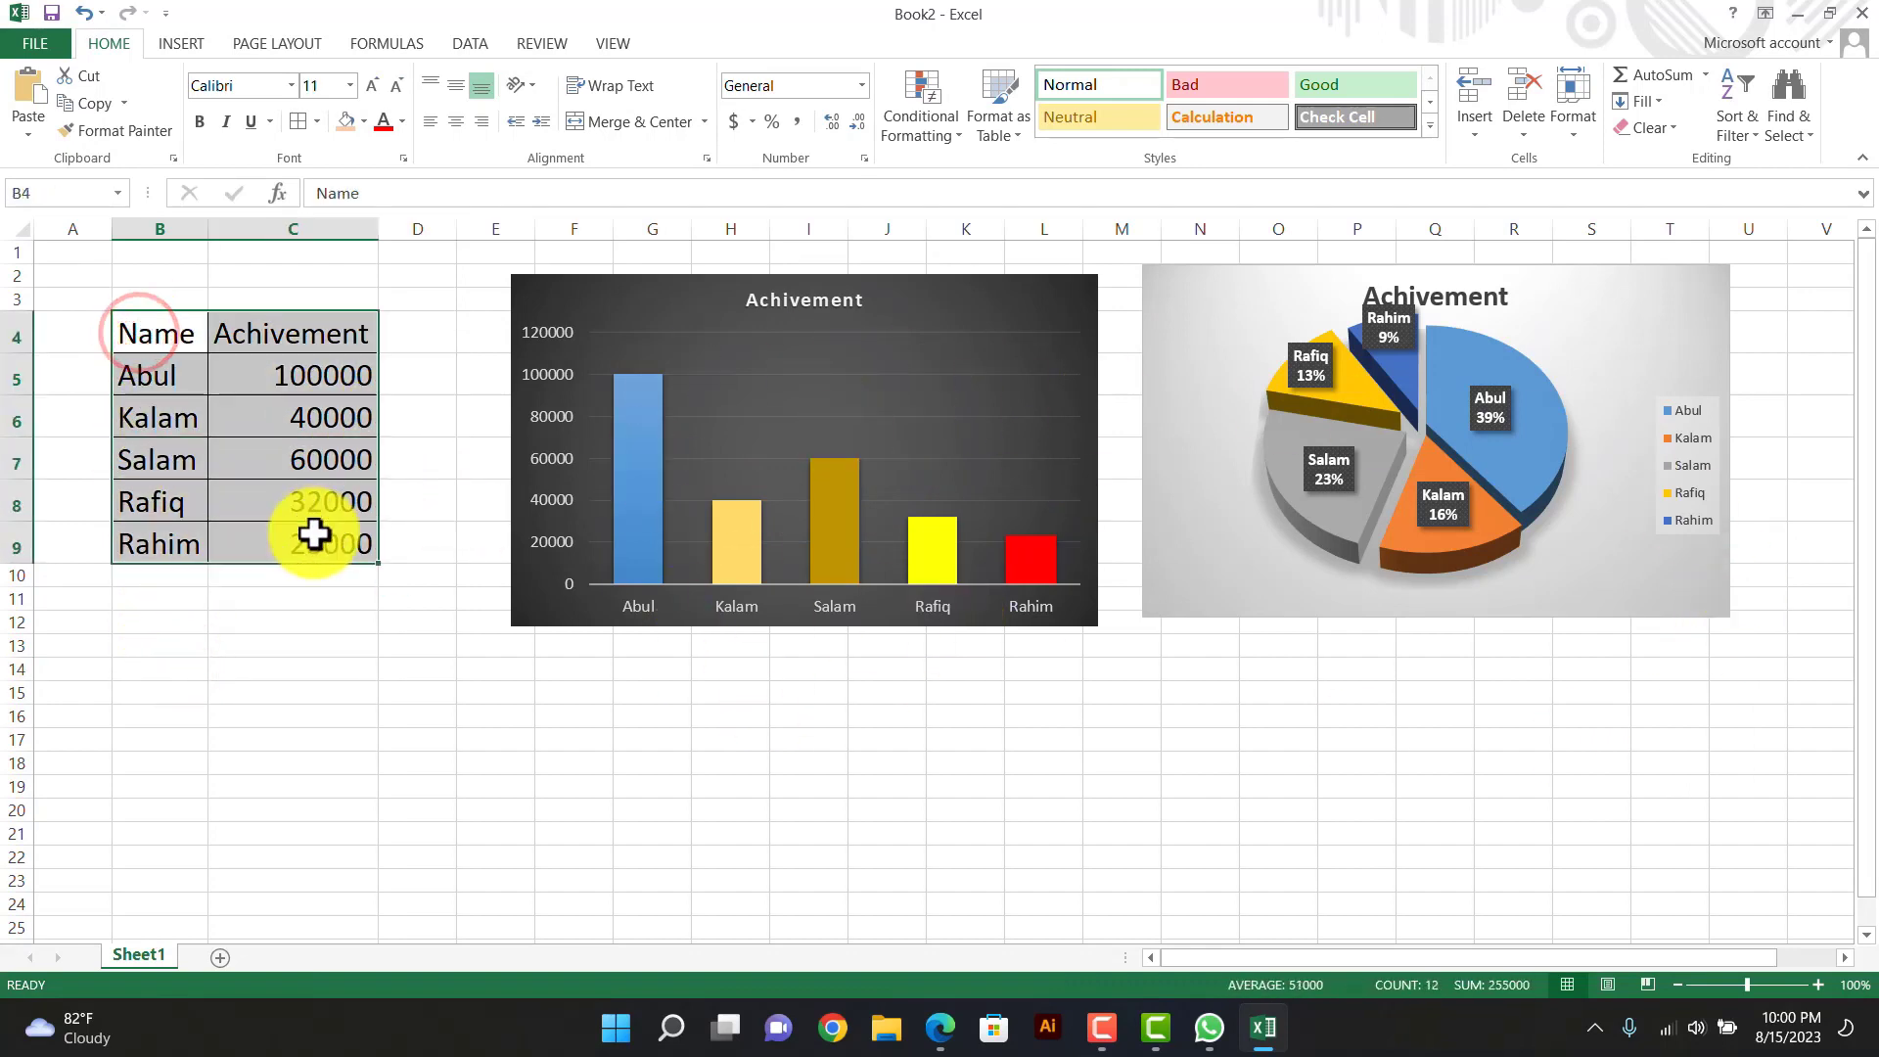
{"action": "key", "text": "ctrl+c"}
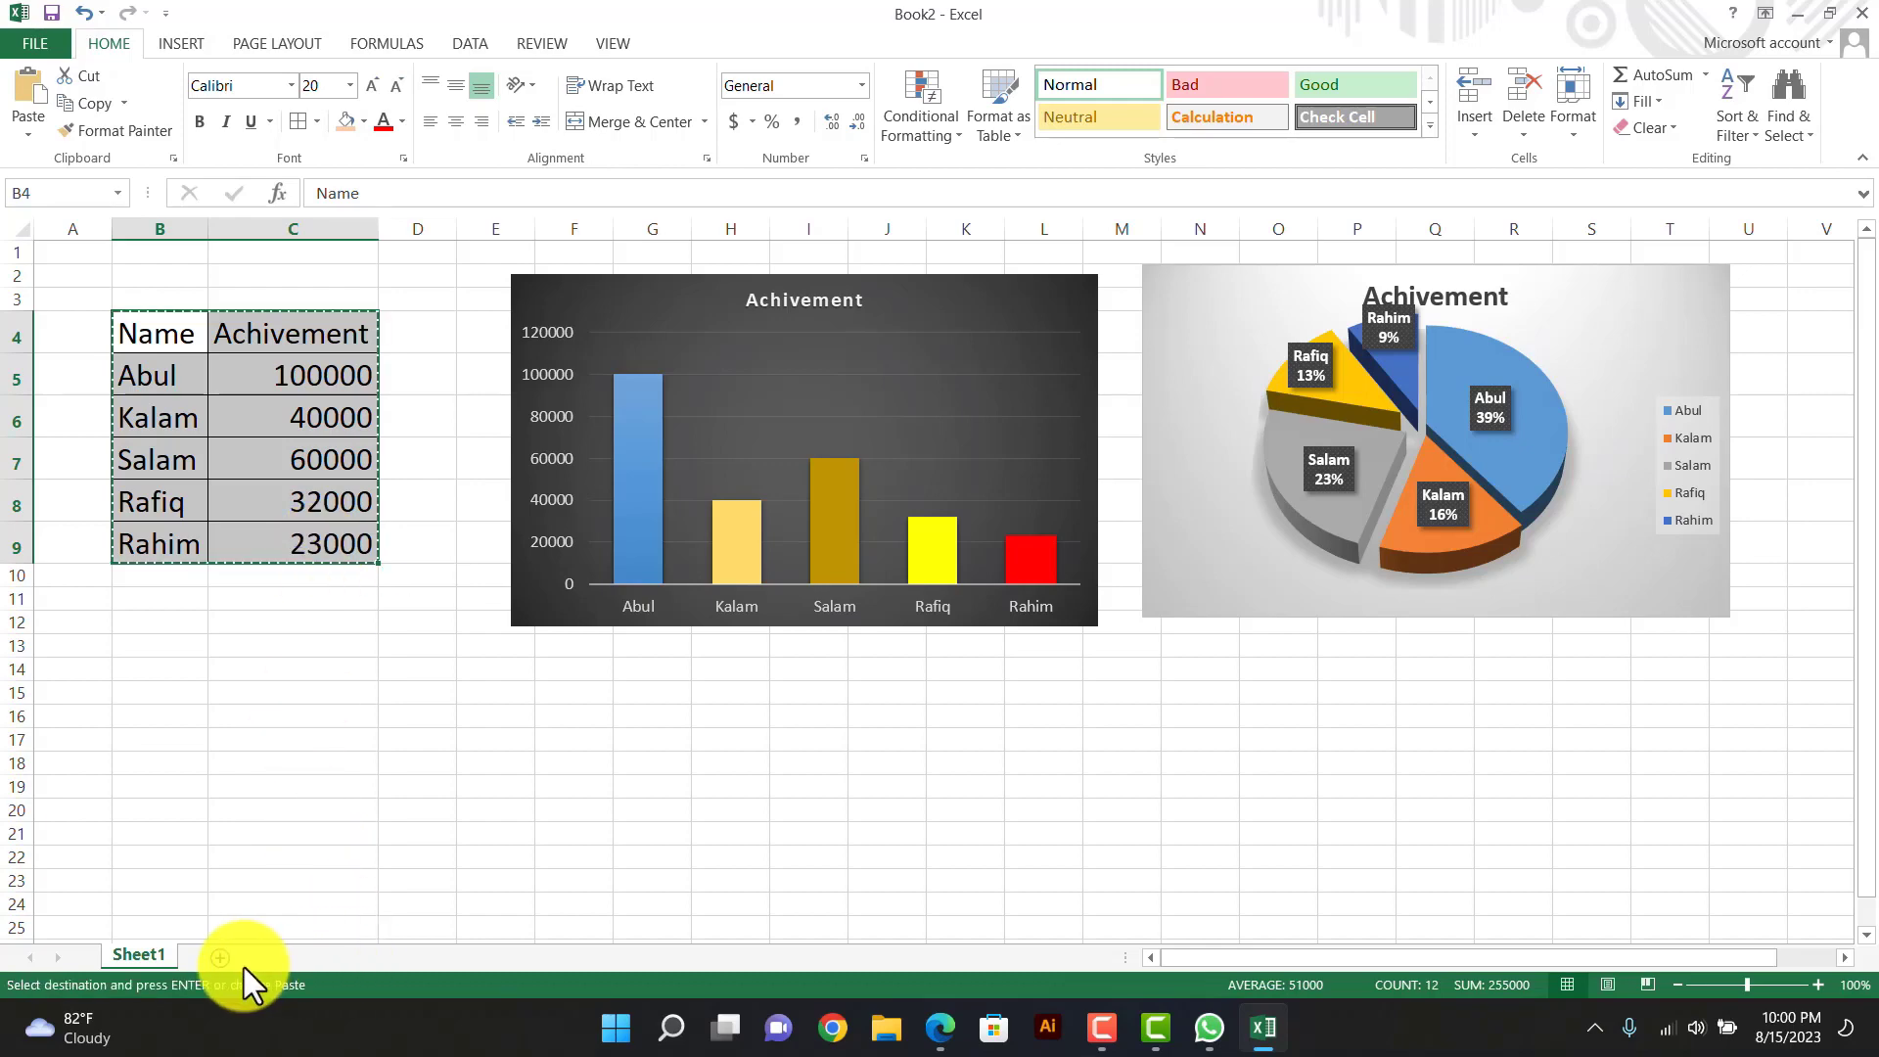
{"action": "left_click", "coordinate": [223, 960]}
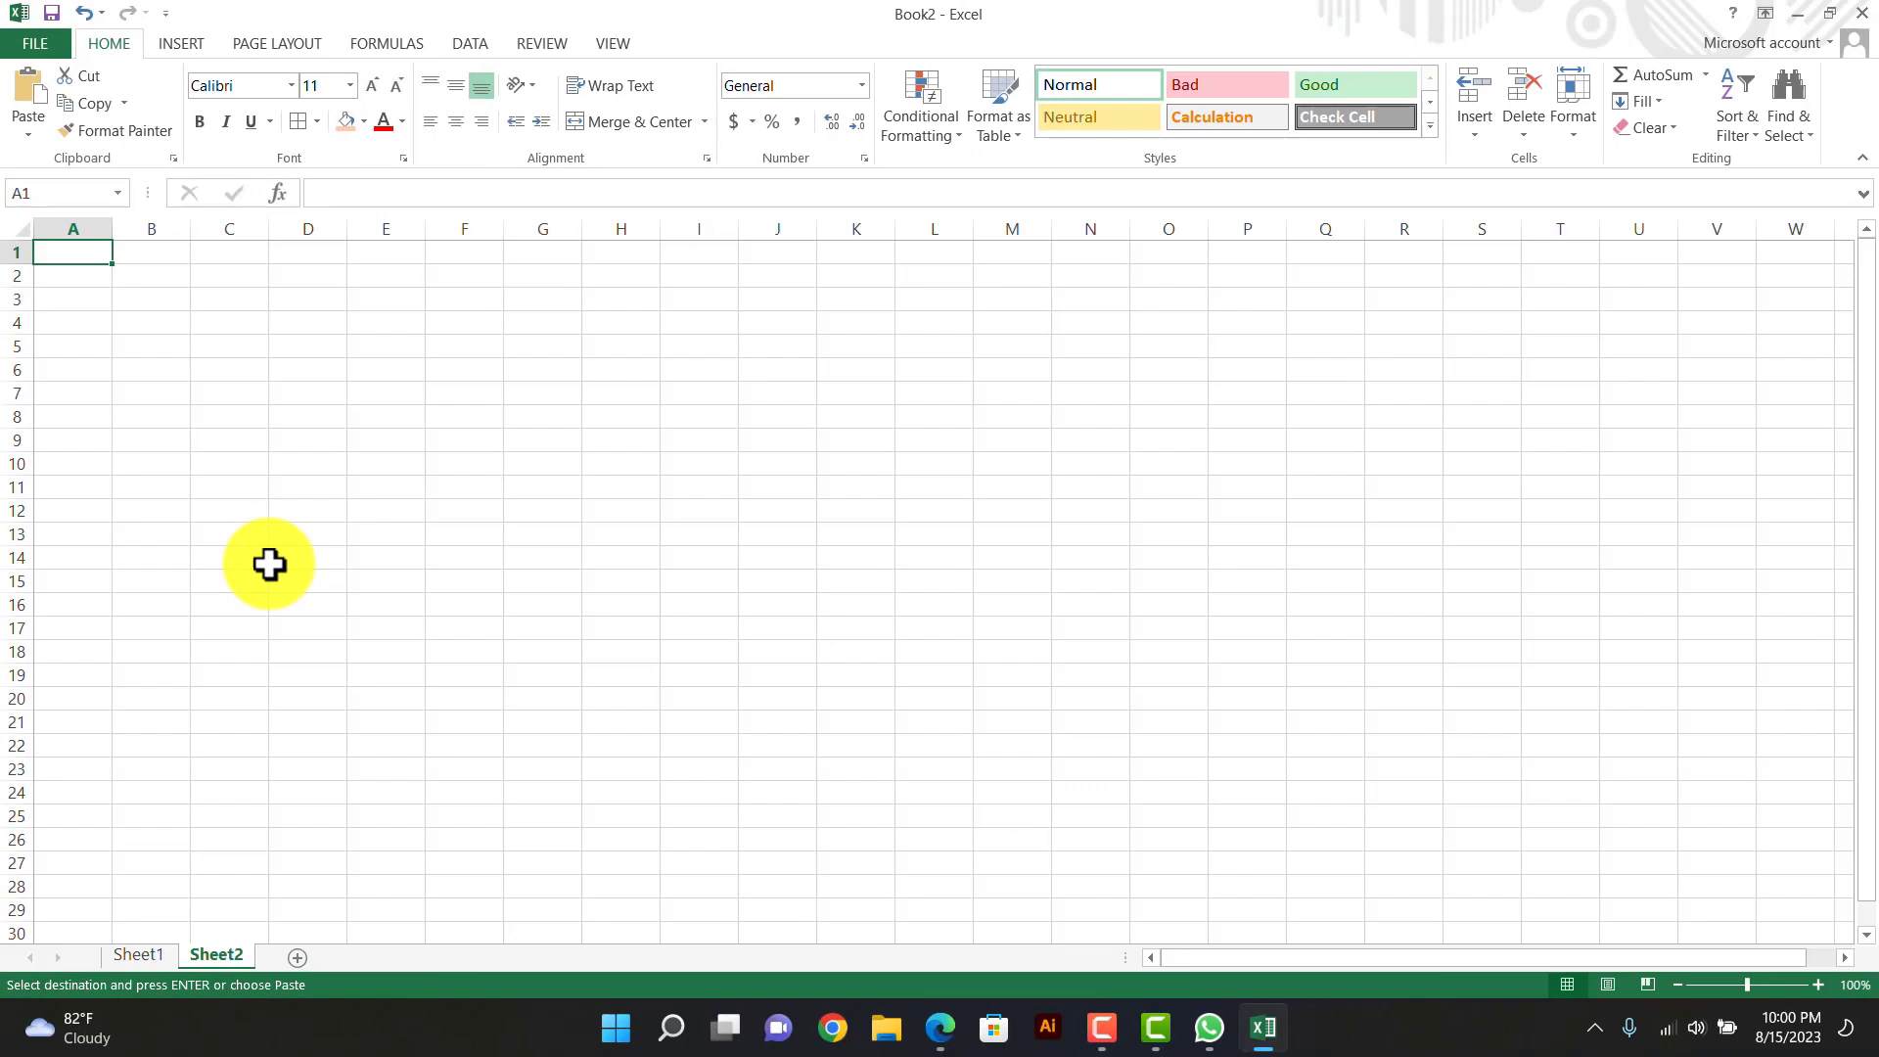
{"action": "key", "text": "ctrl+v"}
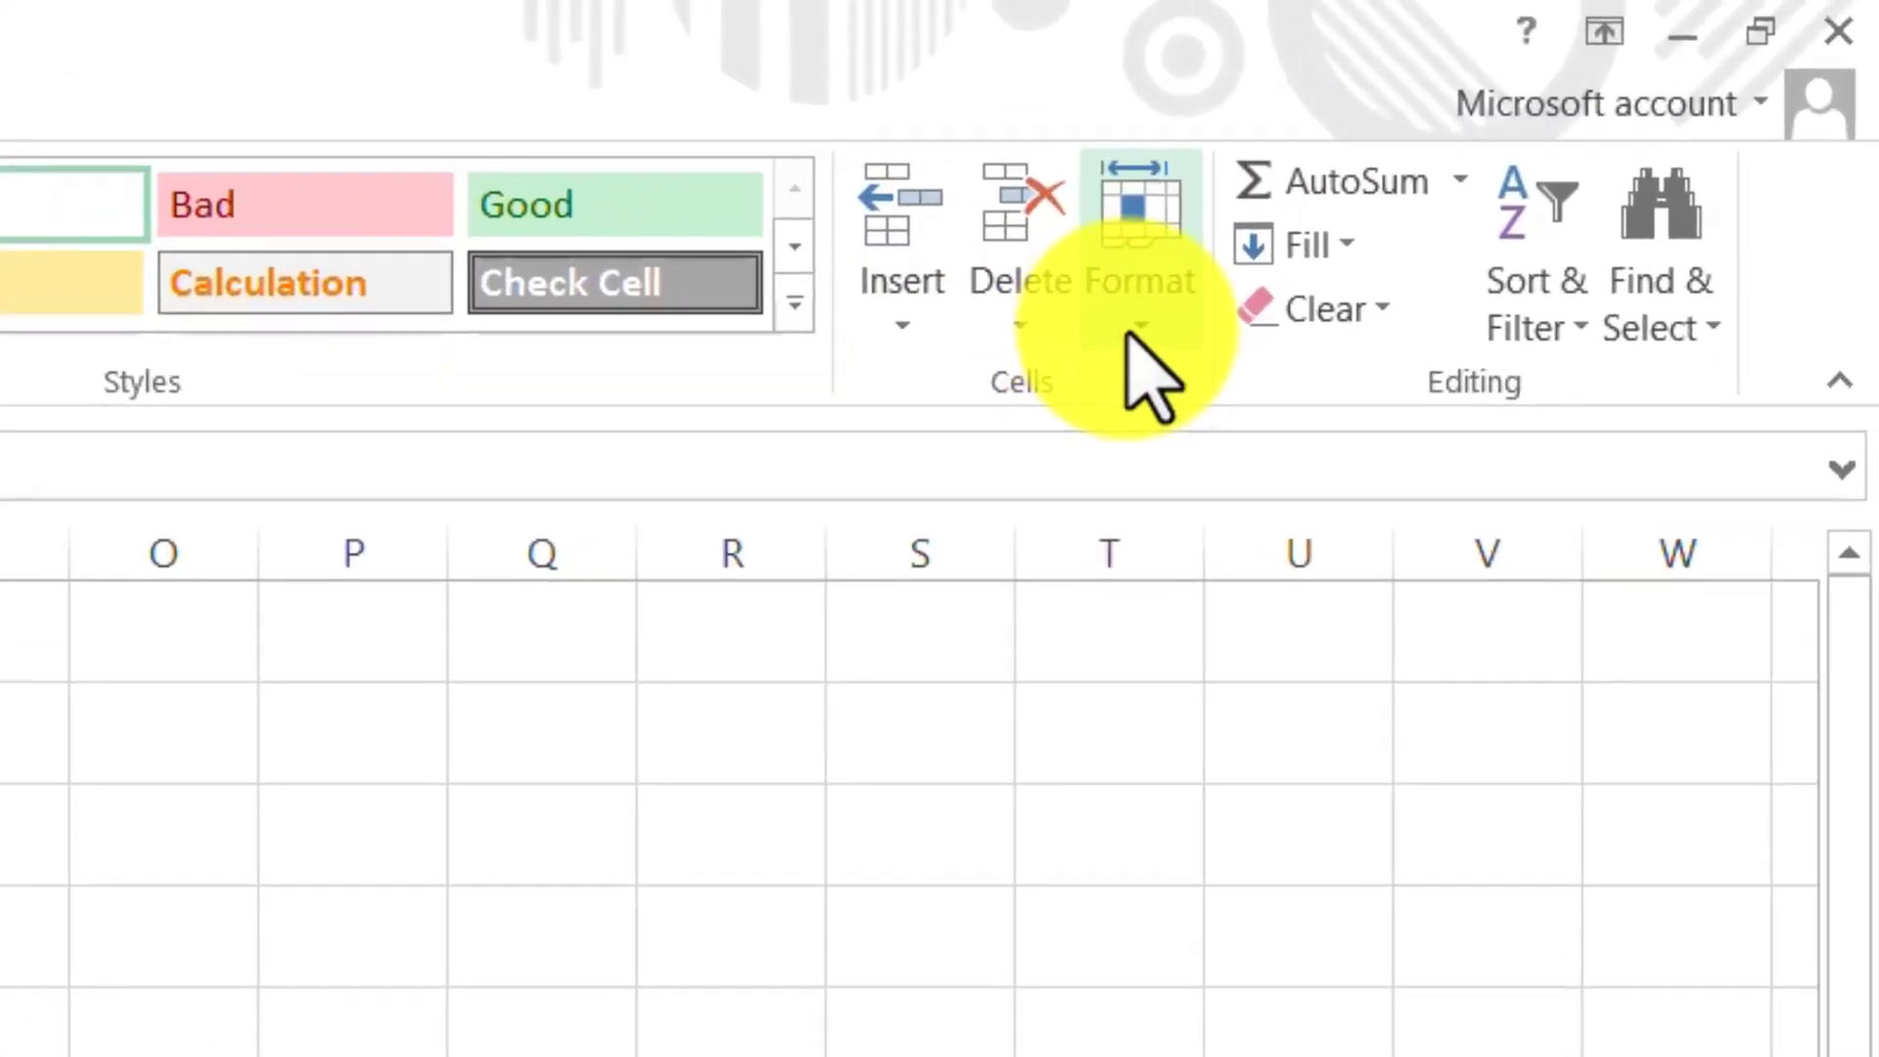
- AutoFit the column widths of the pasted table to its contents
{"action": "left_click", "coordinate": [1131, 329]}
{"action": "left_click", "coordinate": [1226, 679]}
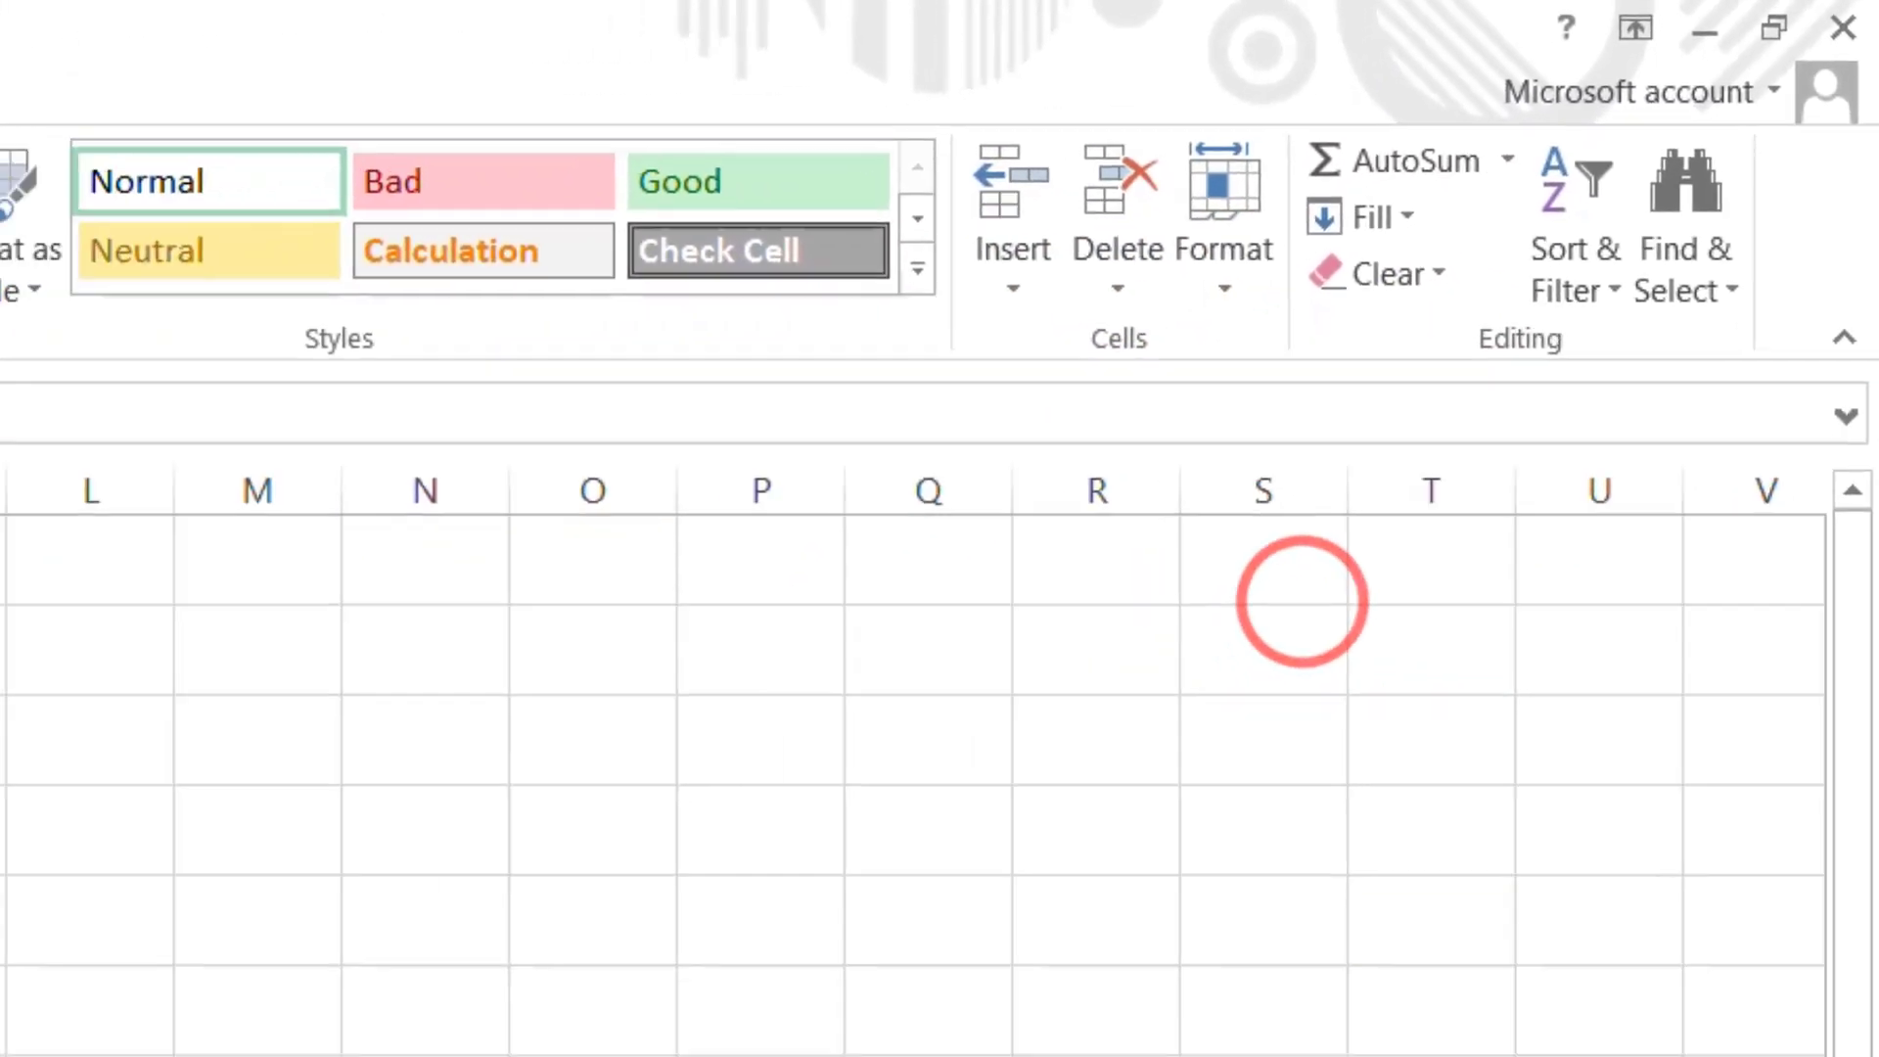
{"action": "left_click", "coordinate": [337, 442]}
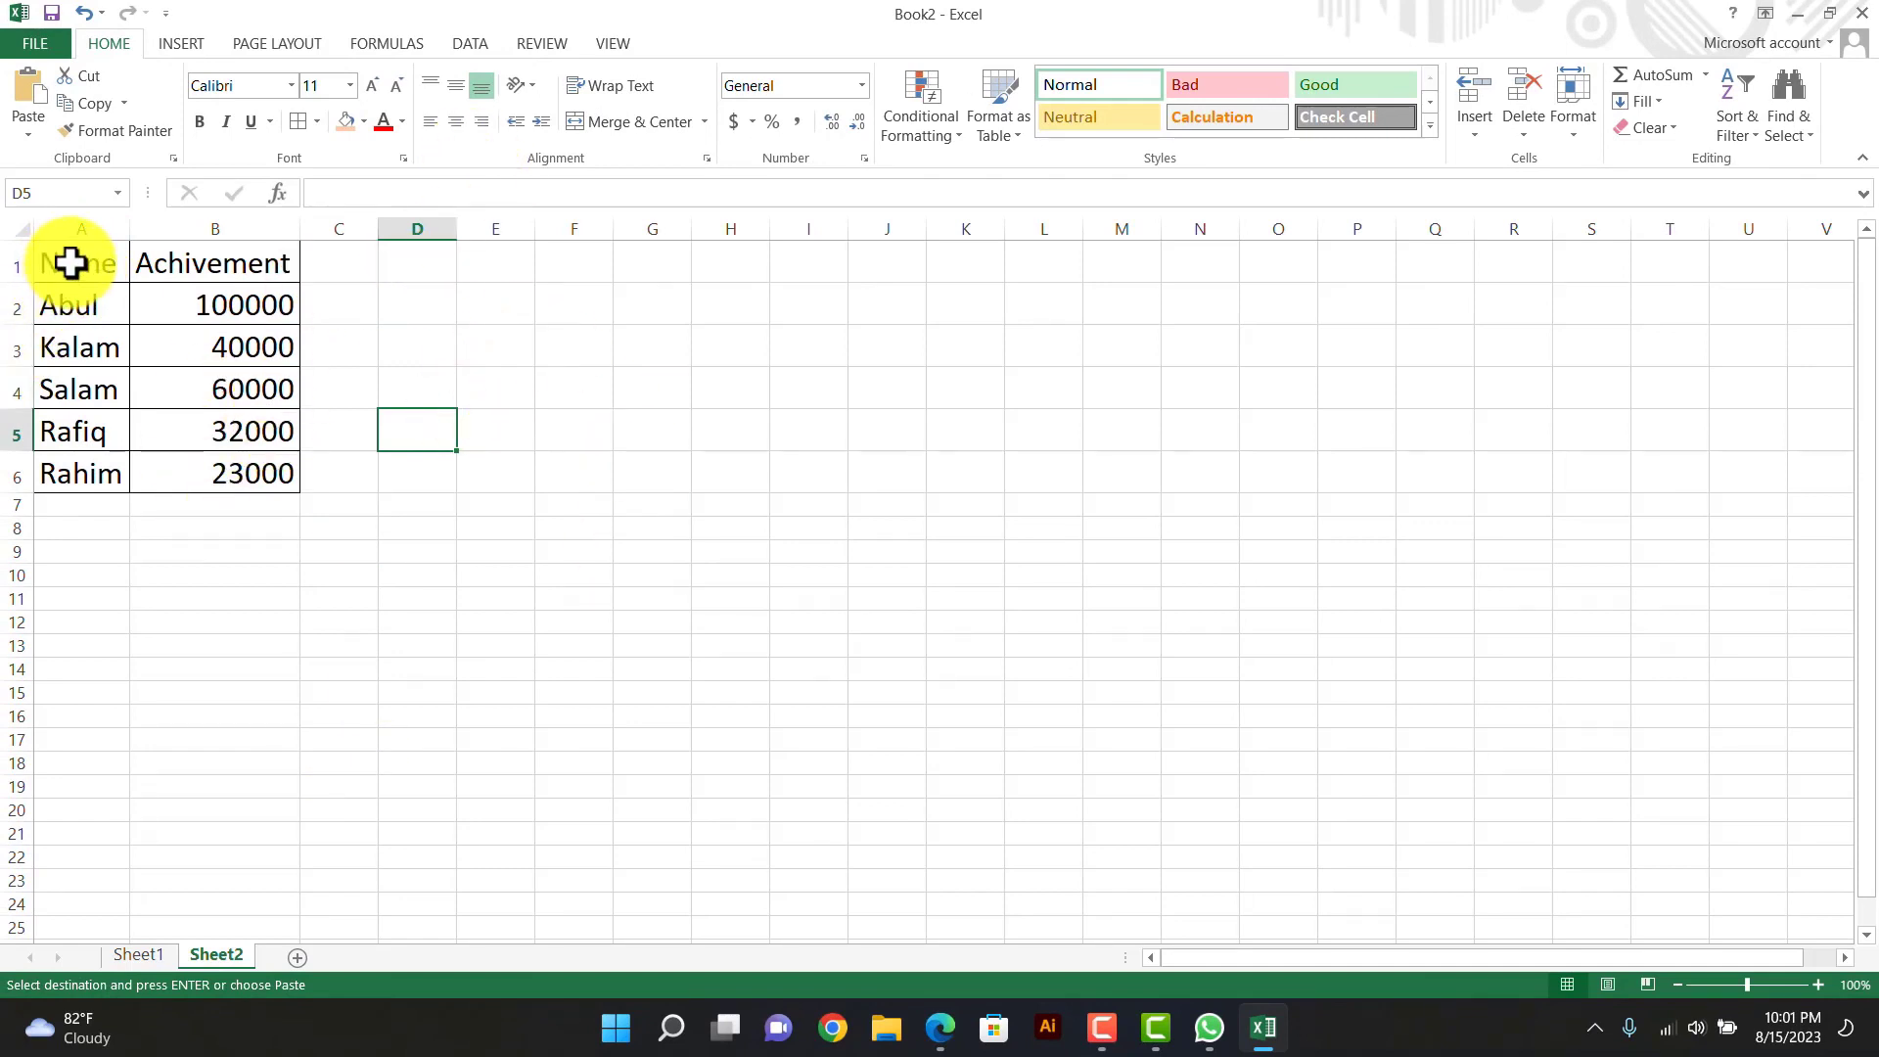
- Insert a 2-D clustered column chart from the table in A1:B6 and place it beside the table, around columns F to L
{"action": "left_click_drag", "start_coordinate": [69, 262], "coordinate": [236, 472]}
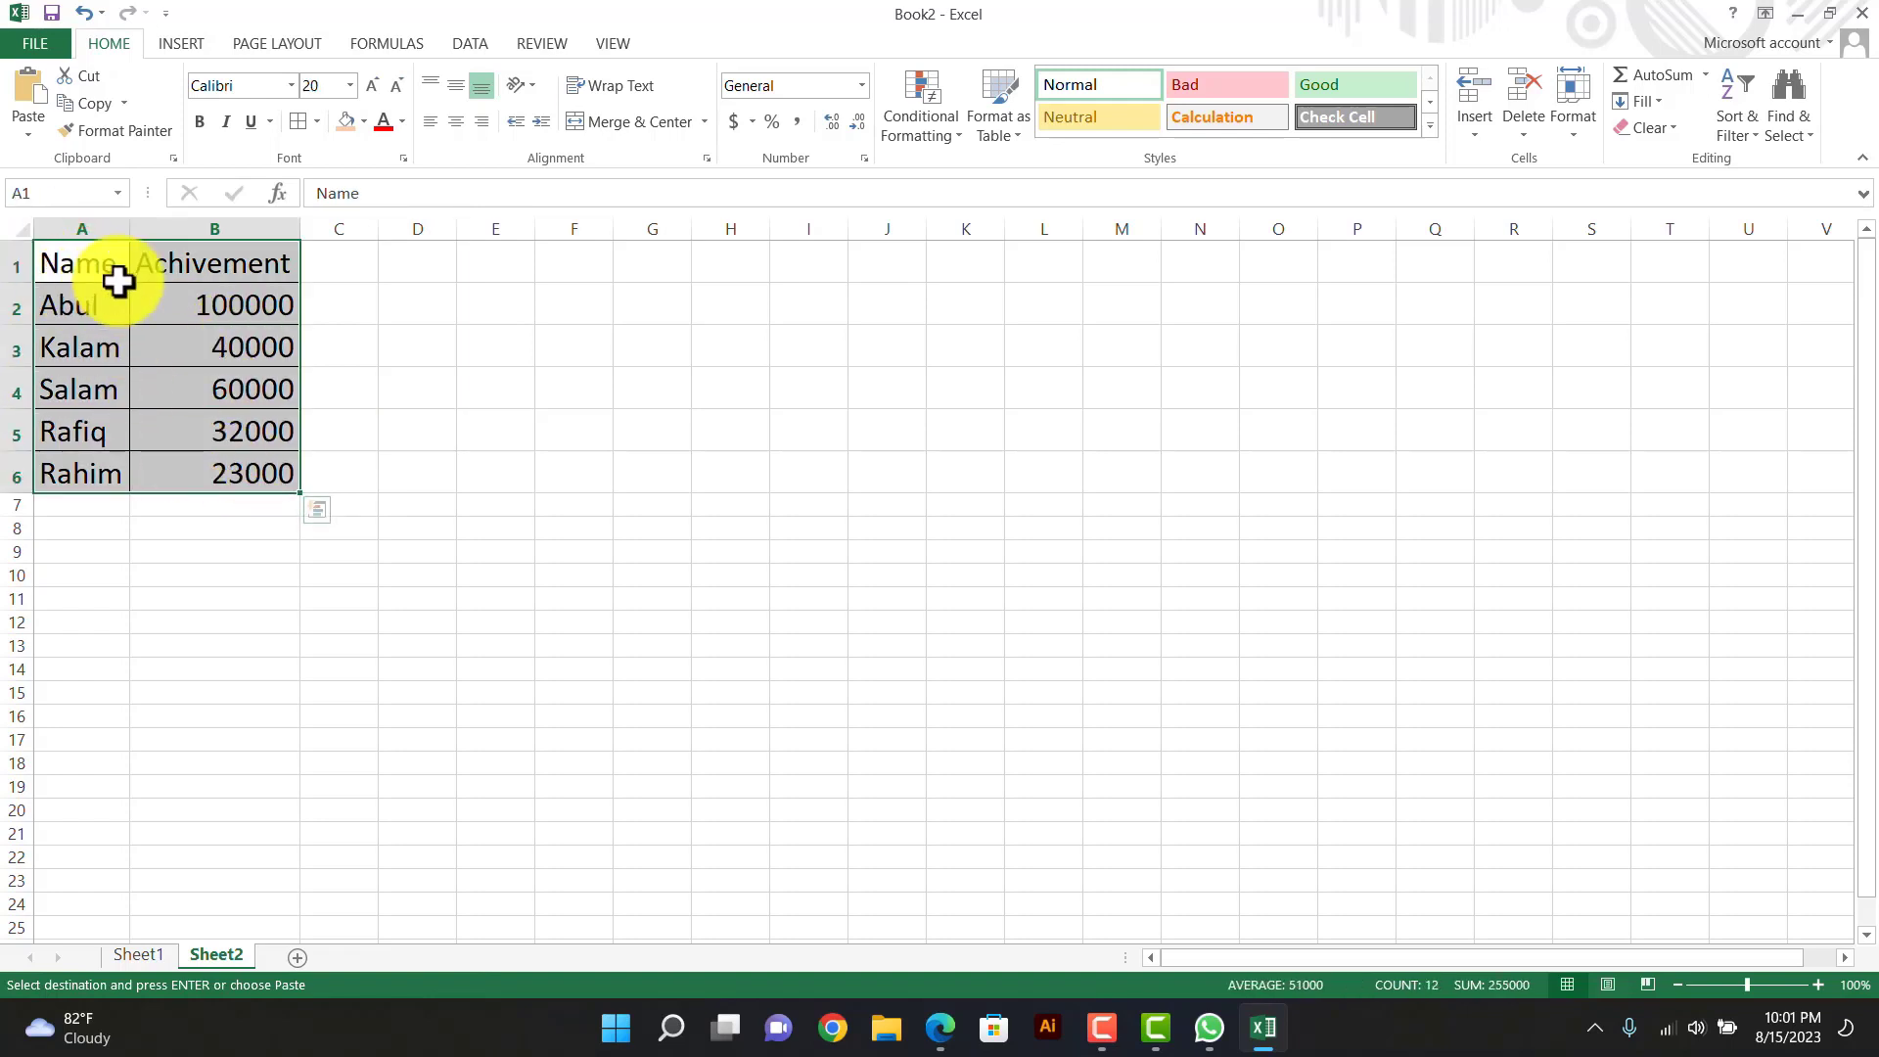
{"action": "left_click", "coordinate": [548, 362]}
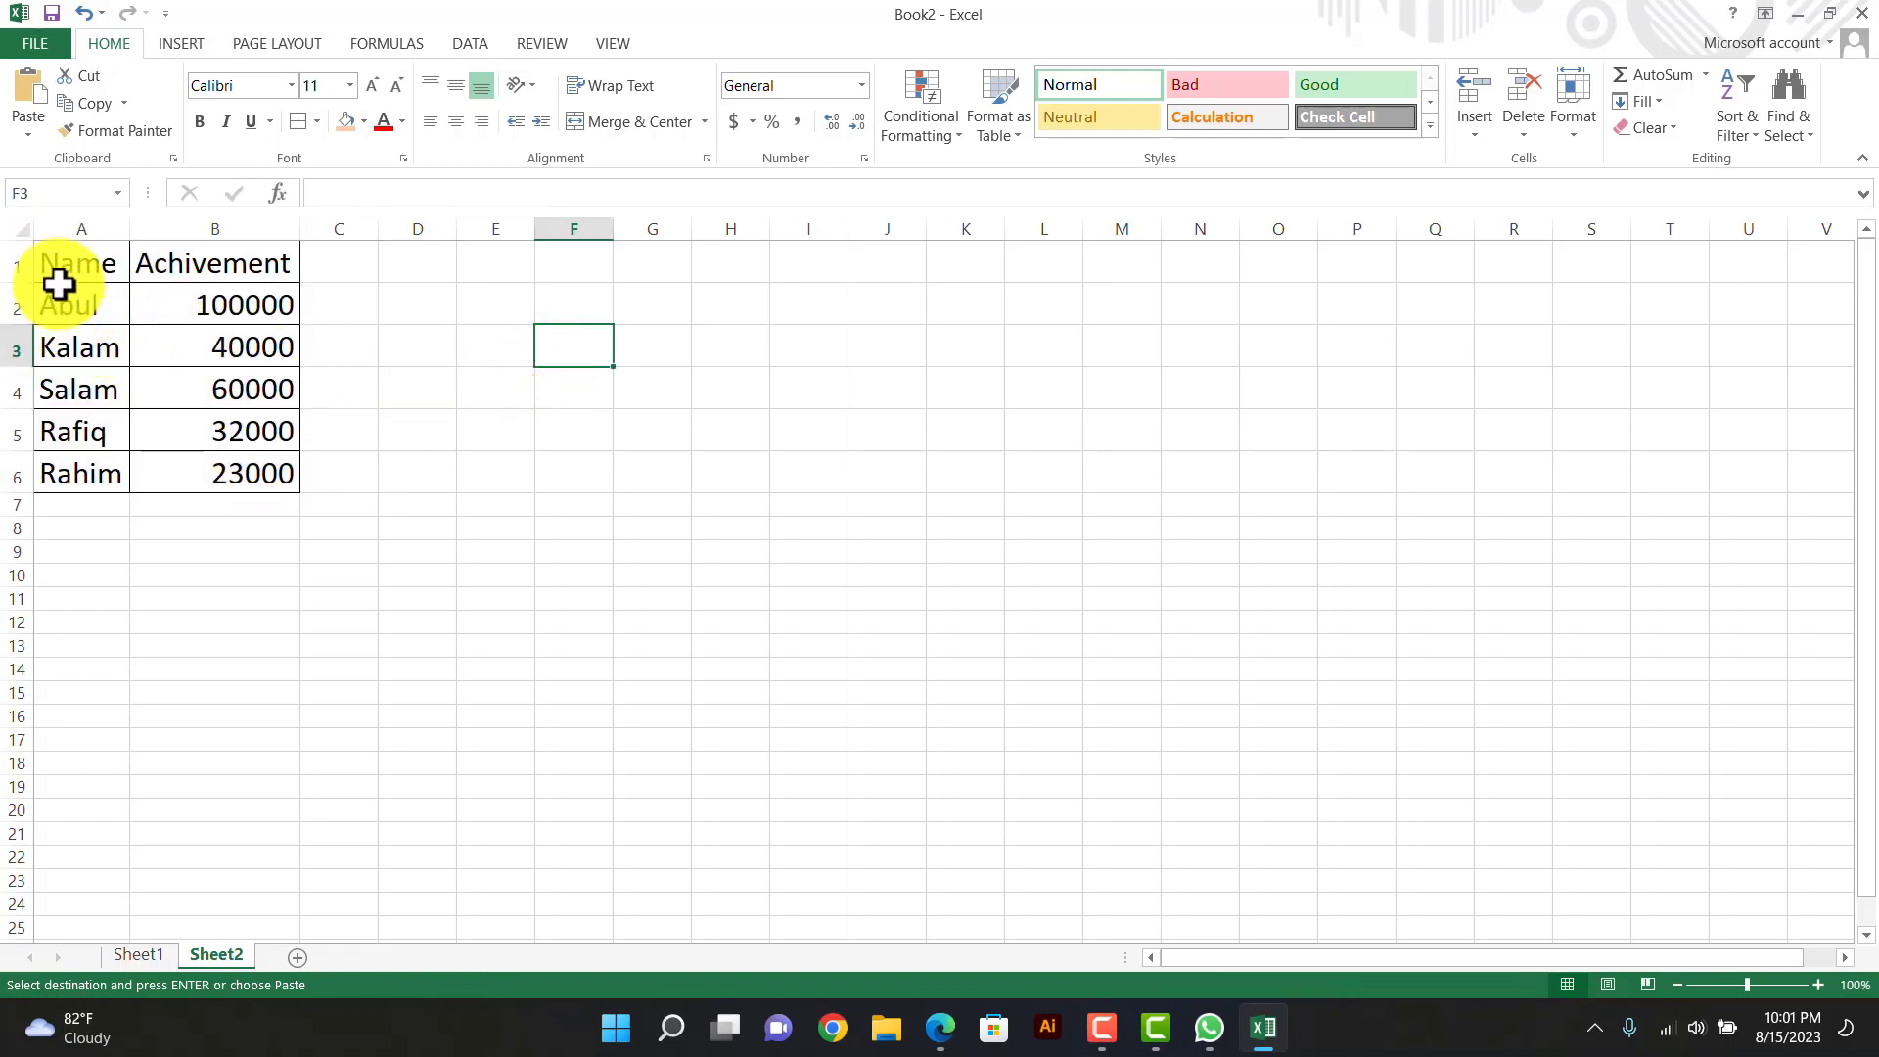
{"action": "left_click_drag", "start_coordinate": [47, 309], "coordinate": [281, 473]}
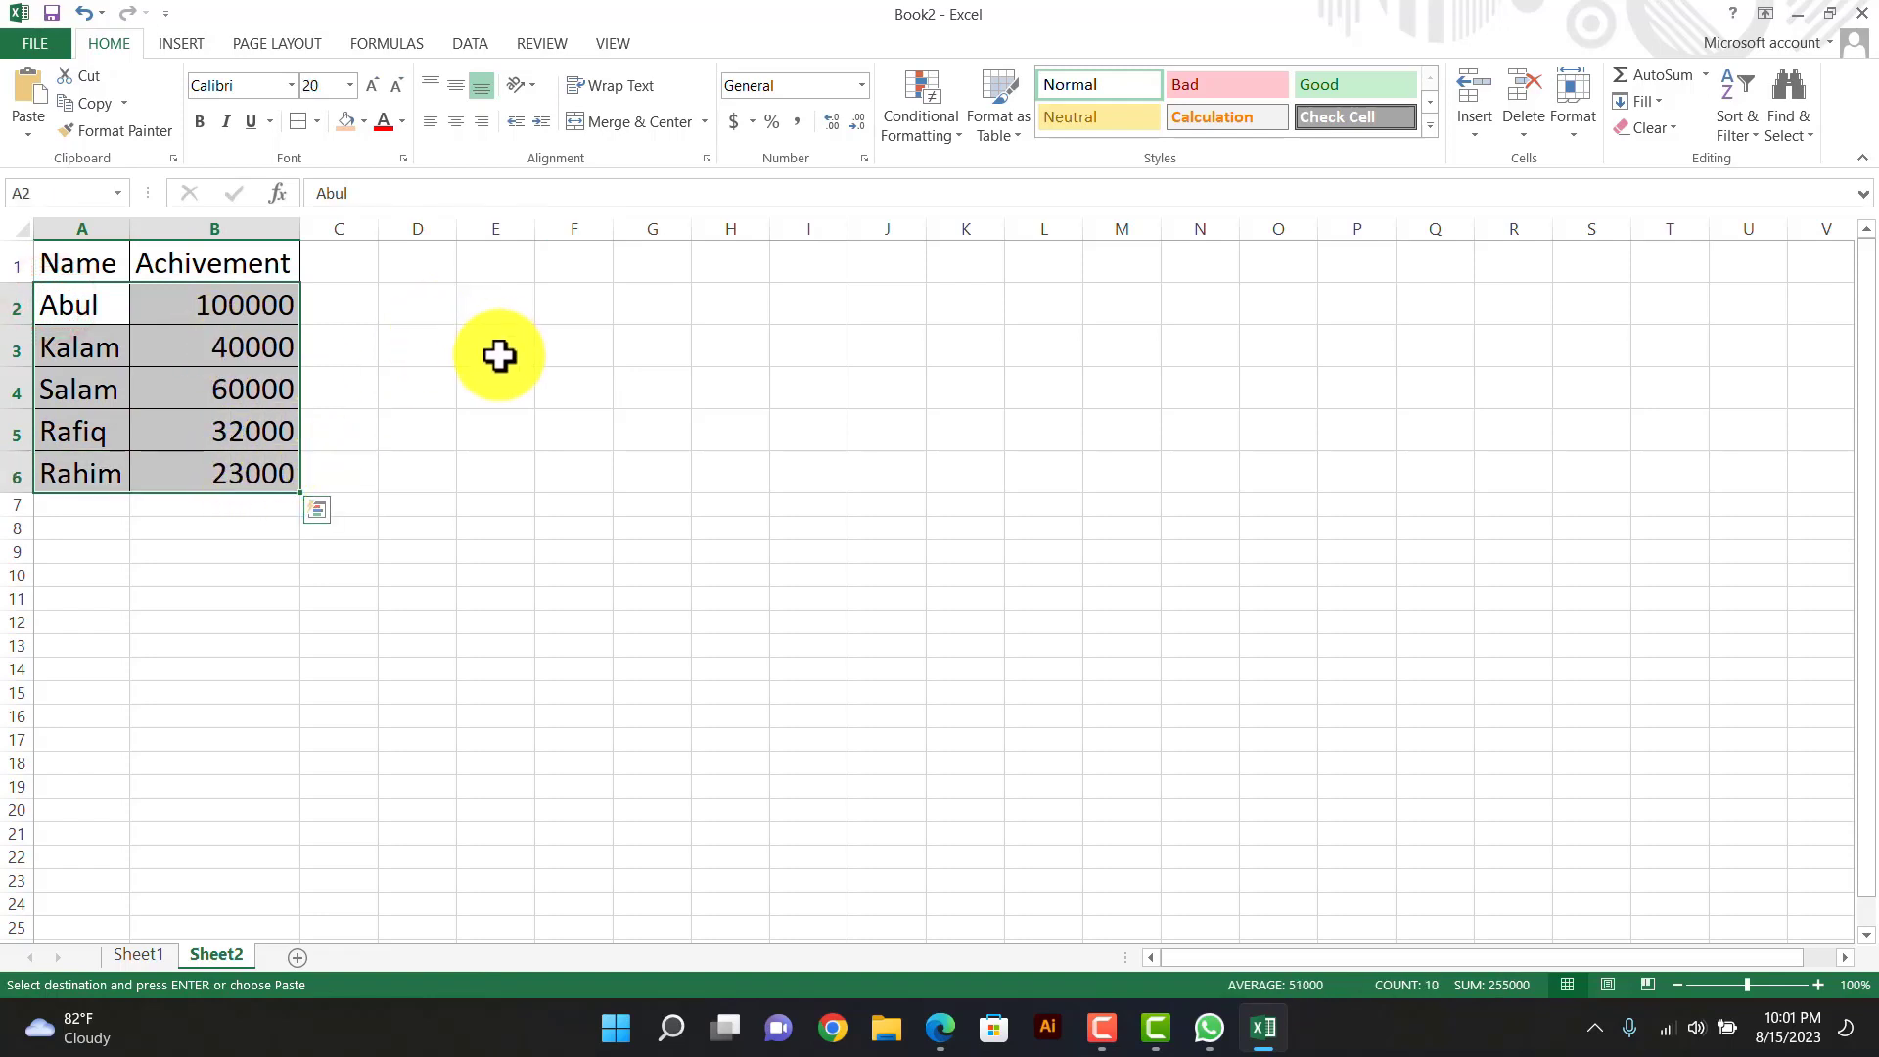
{"action": "left_click", "coordinate": [431, 333]}
{"action": "left_click_drag", "start_coordinate": [71, 264], "coordinate": [246, 475]}
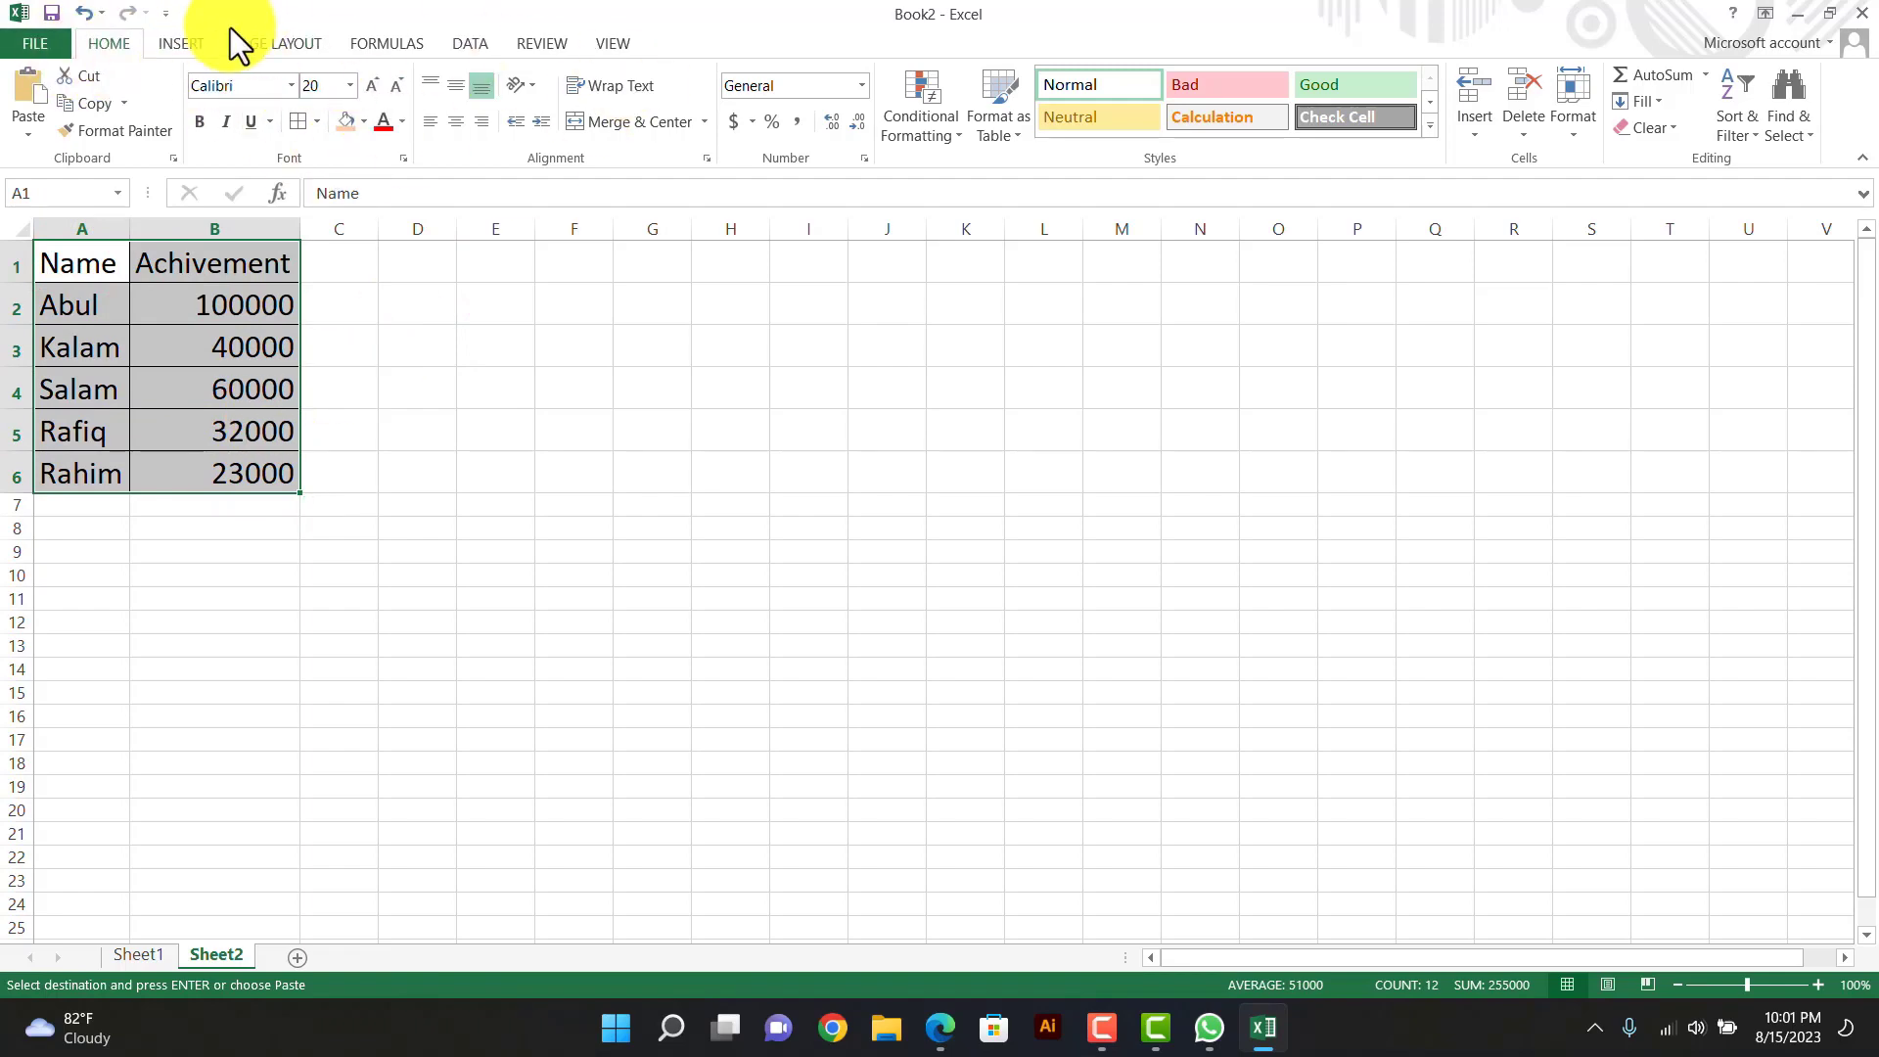
{"action": "left_click", "coordinate": [171, 49]}
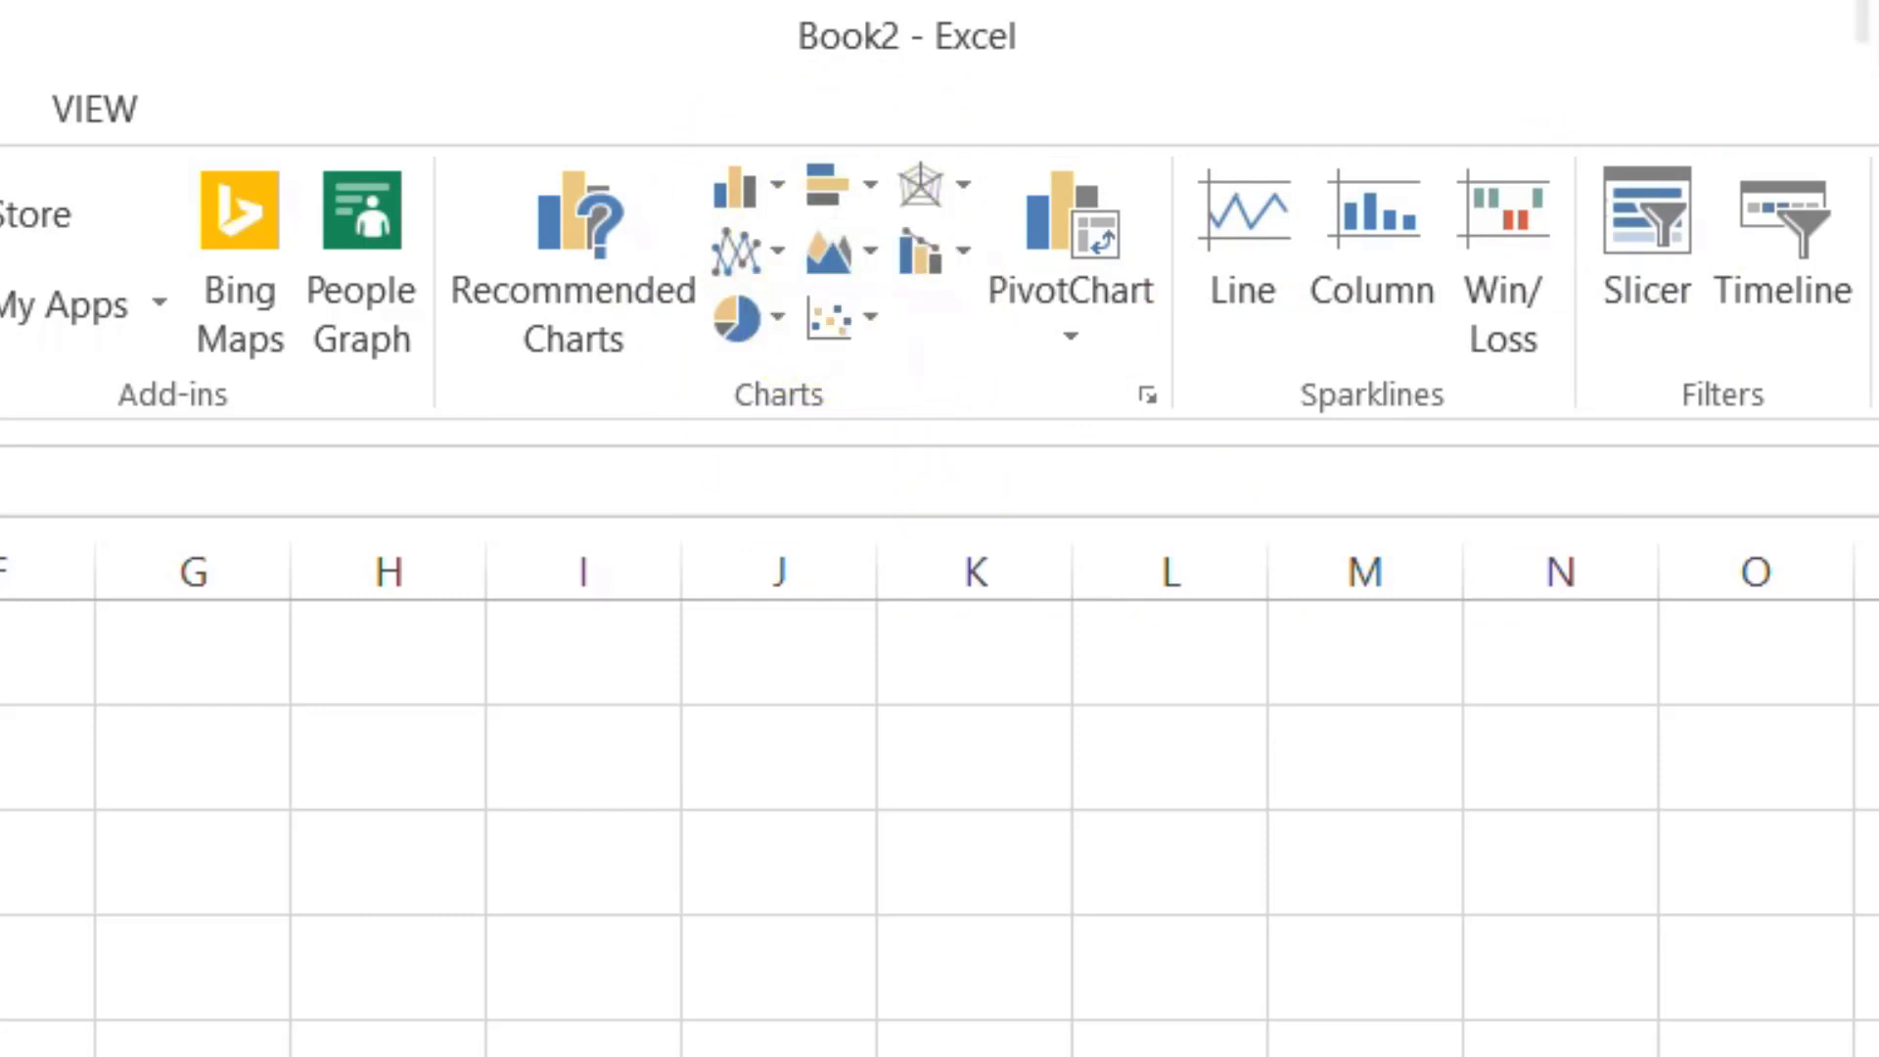
{"action": "left_click", "coordinate": [777, 180]}
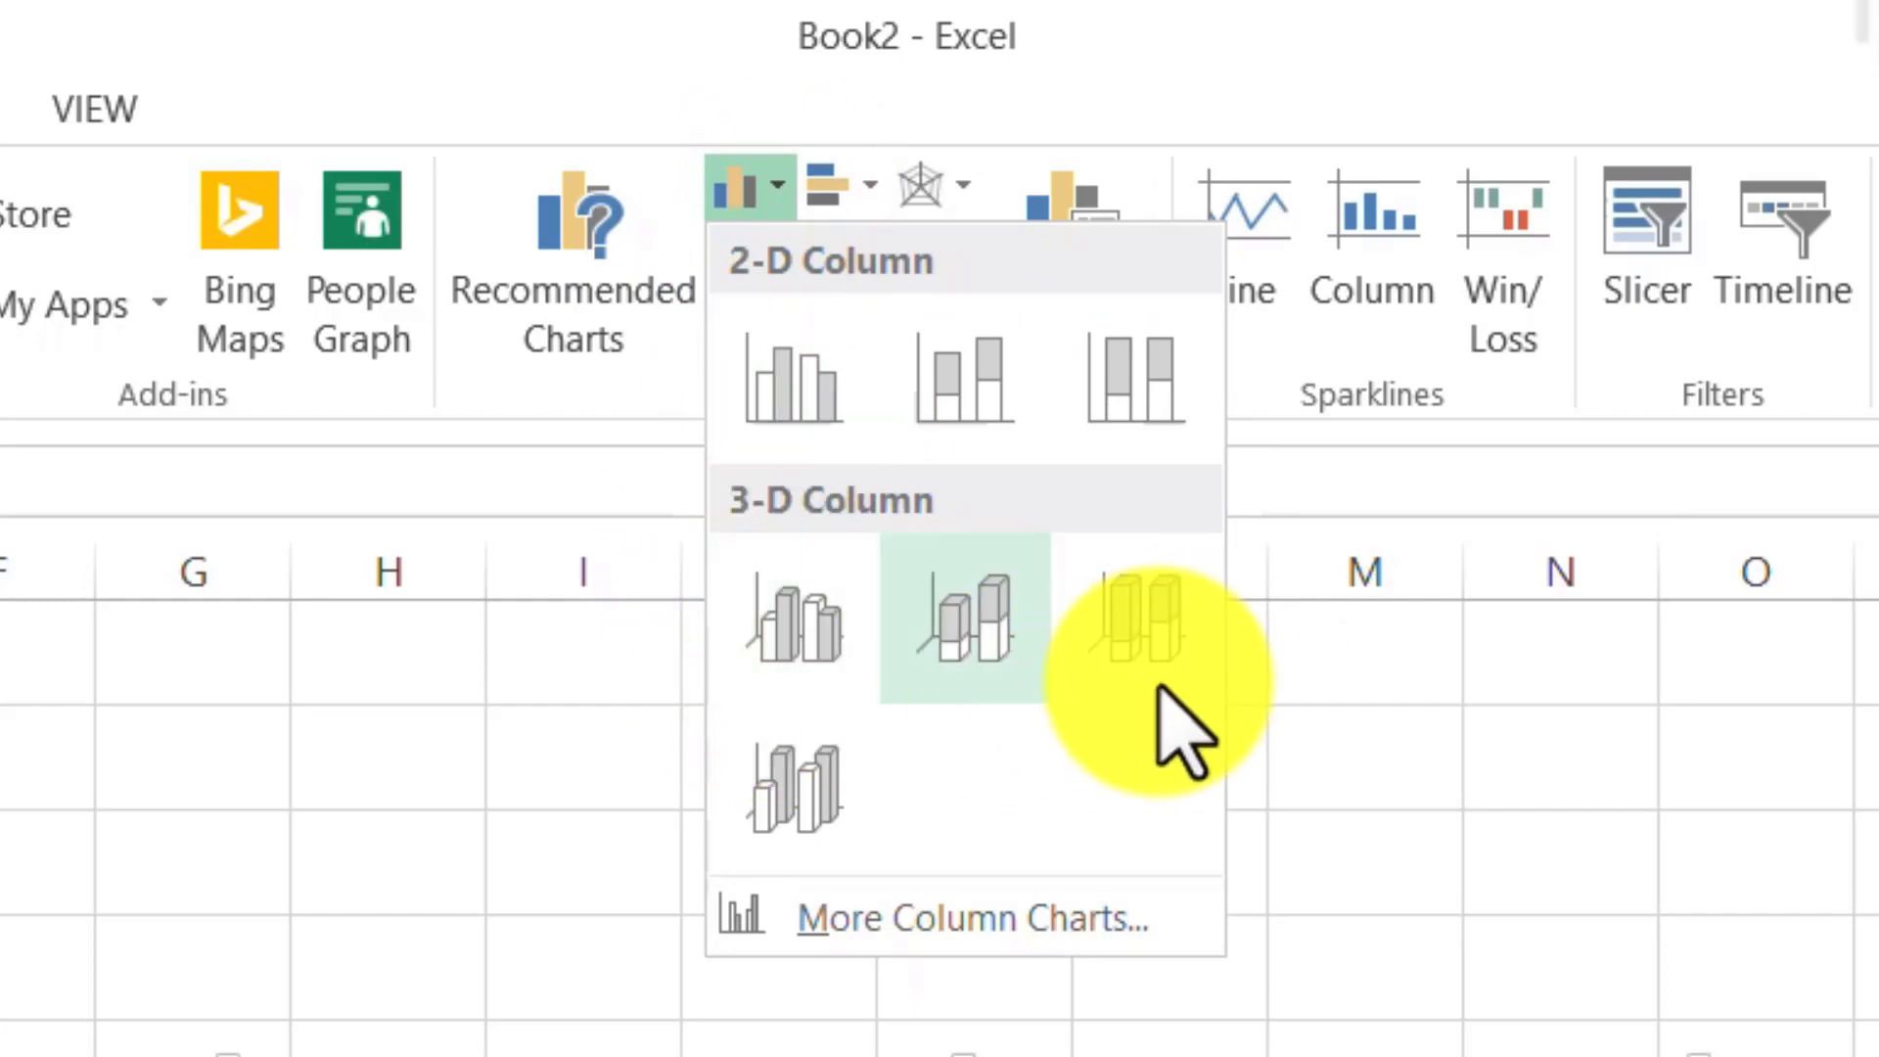
{"action": "left_click", "coordinate": [820, 391]}
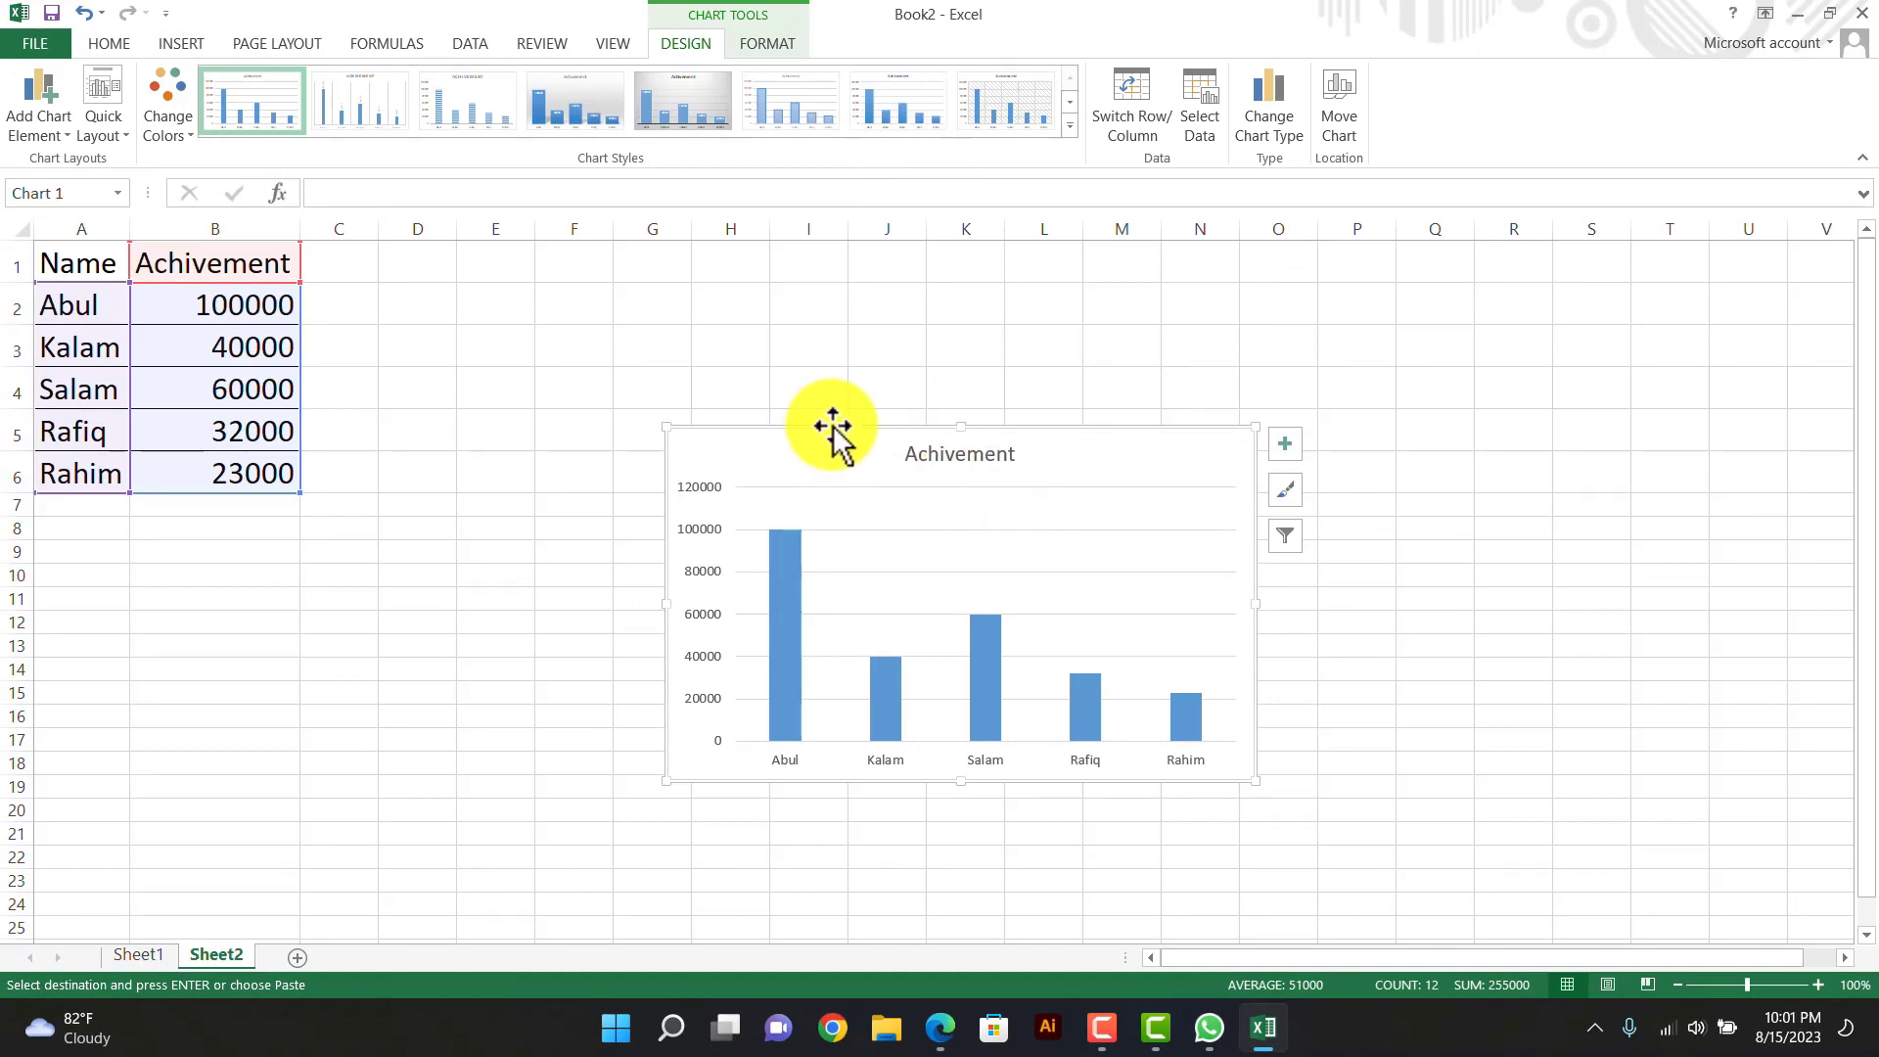
{"action": "left_click_drag", "start_coordinate": [832, 428], "coordinate": [710, 311]}
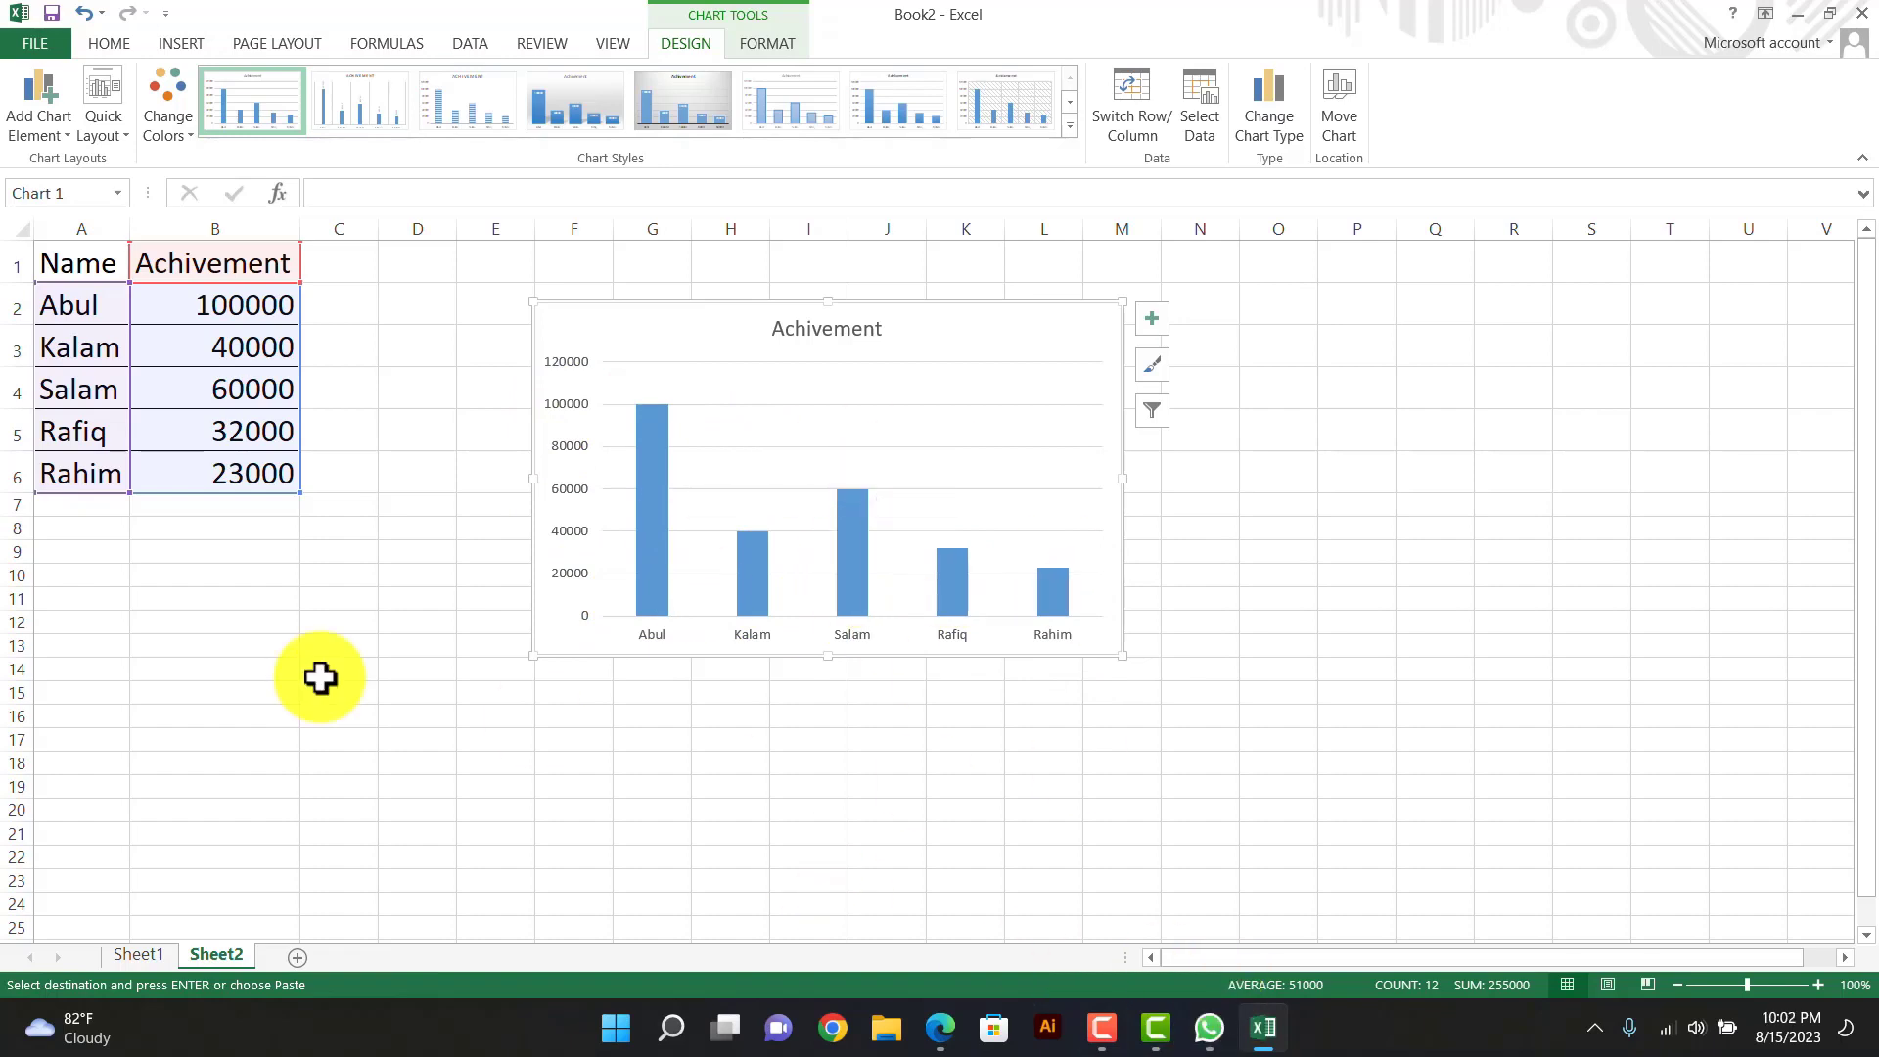
- Apply the dark-background chart style with wide columns to the Sheet2 chart, using the column chart on Sheet1 as reference
{"action": "left_click", "coordinate": [137, 949]}
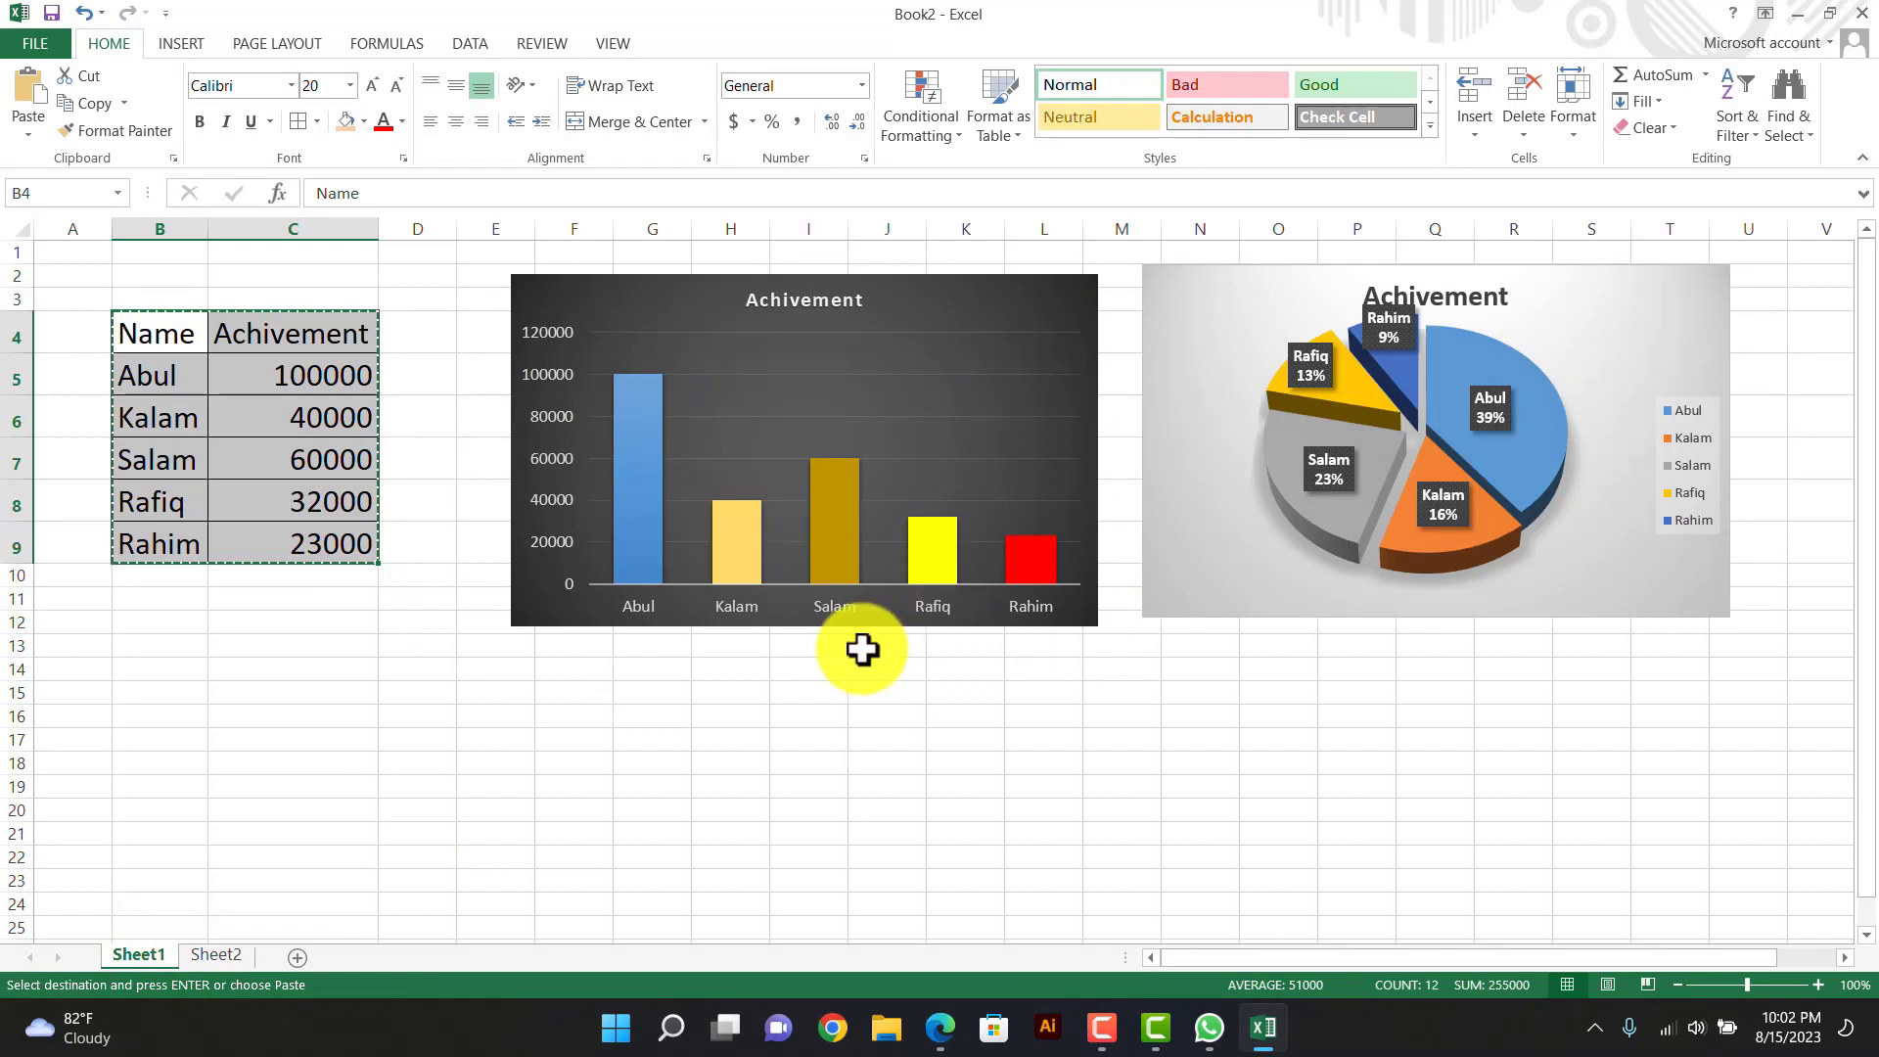
{"action": "left_click", "coordinate": [213, 955]}
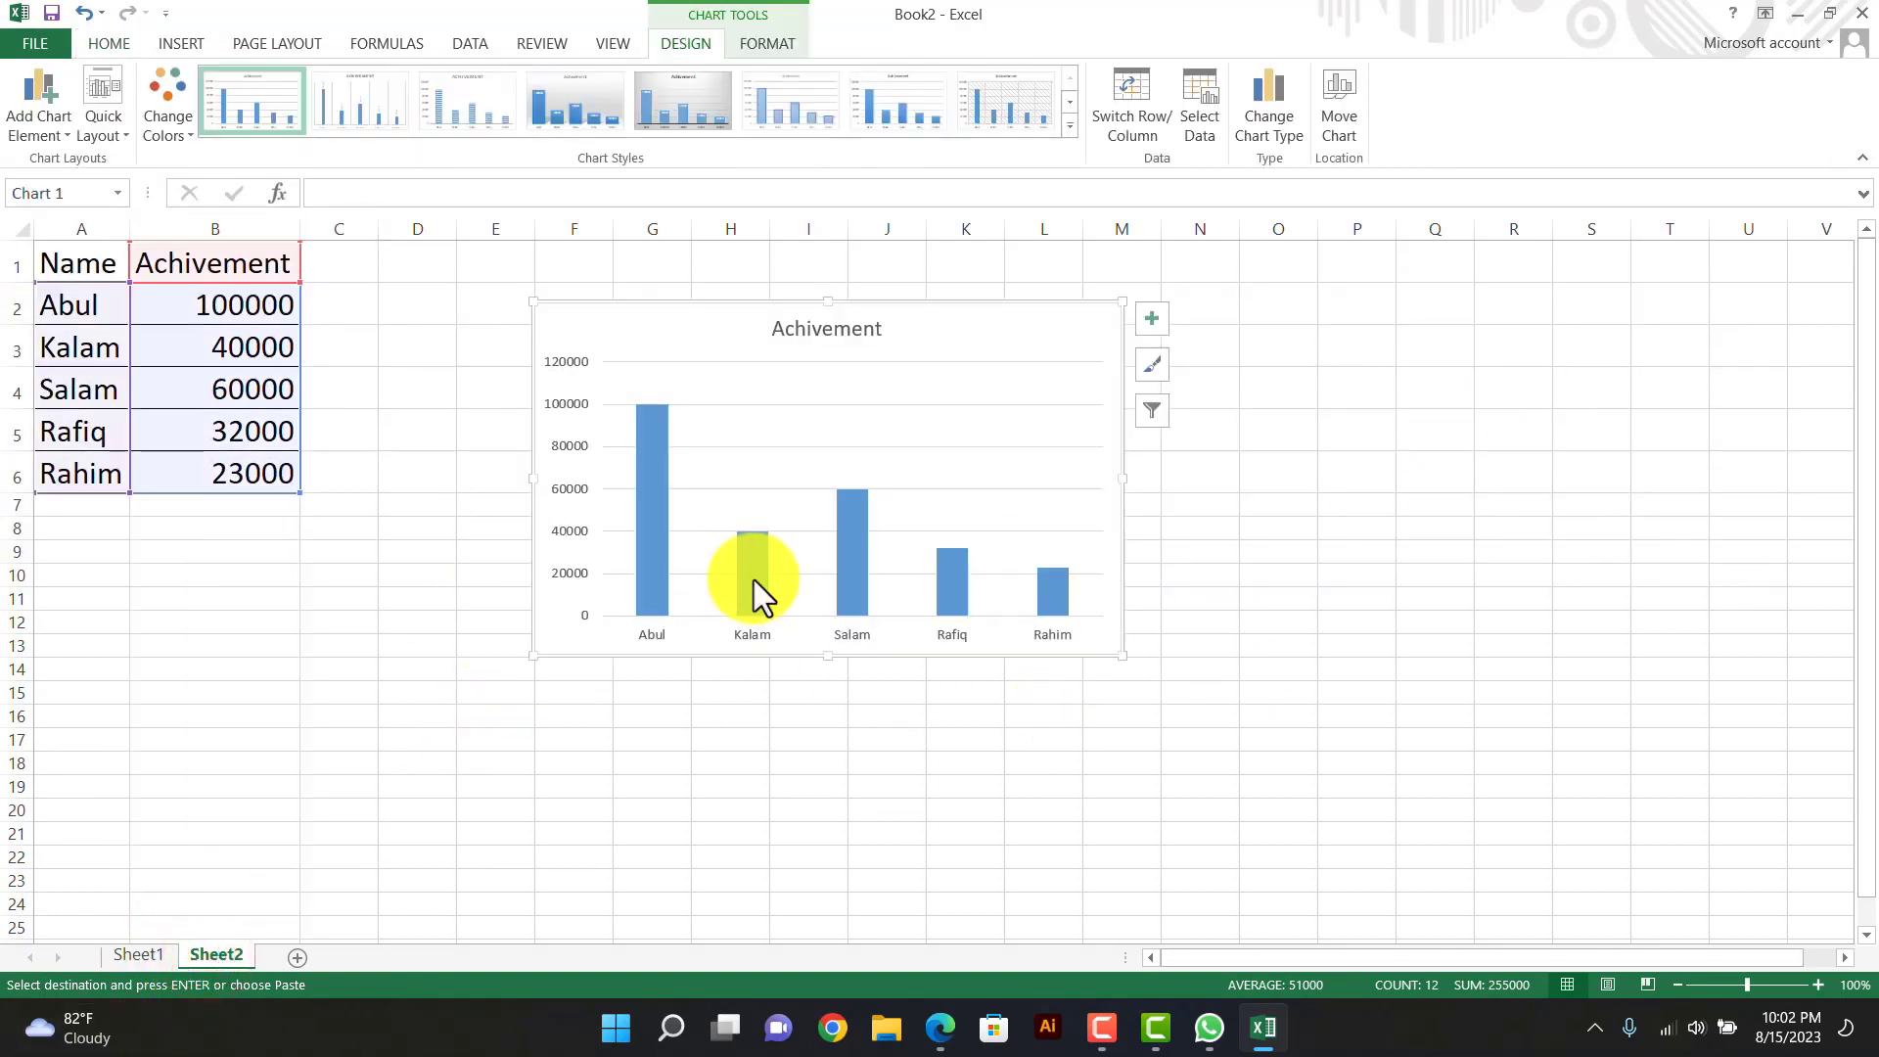
{"action": "left_click", "coordinate": [636, 303]}
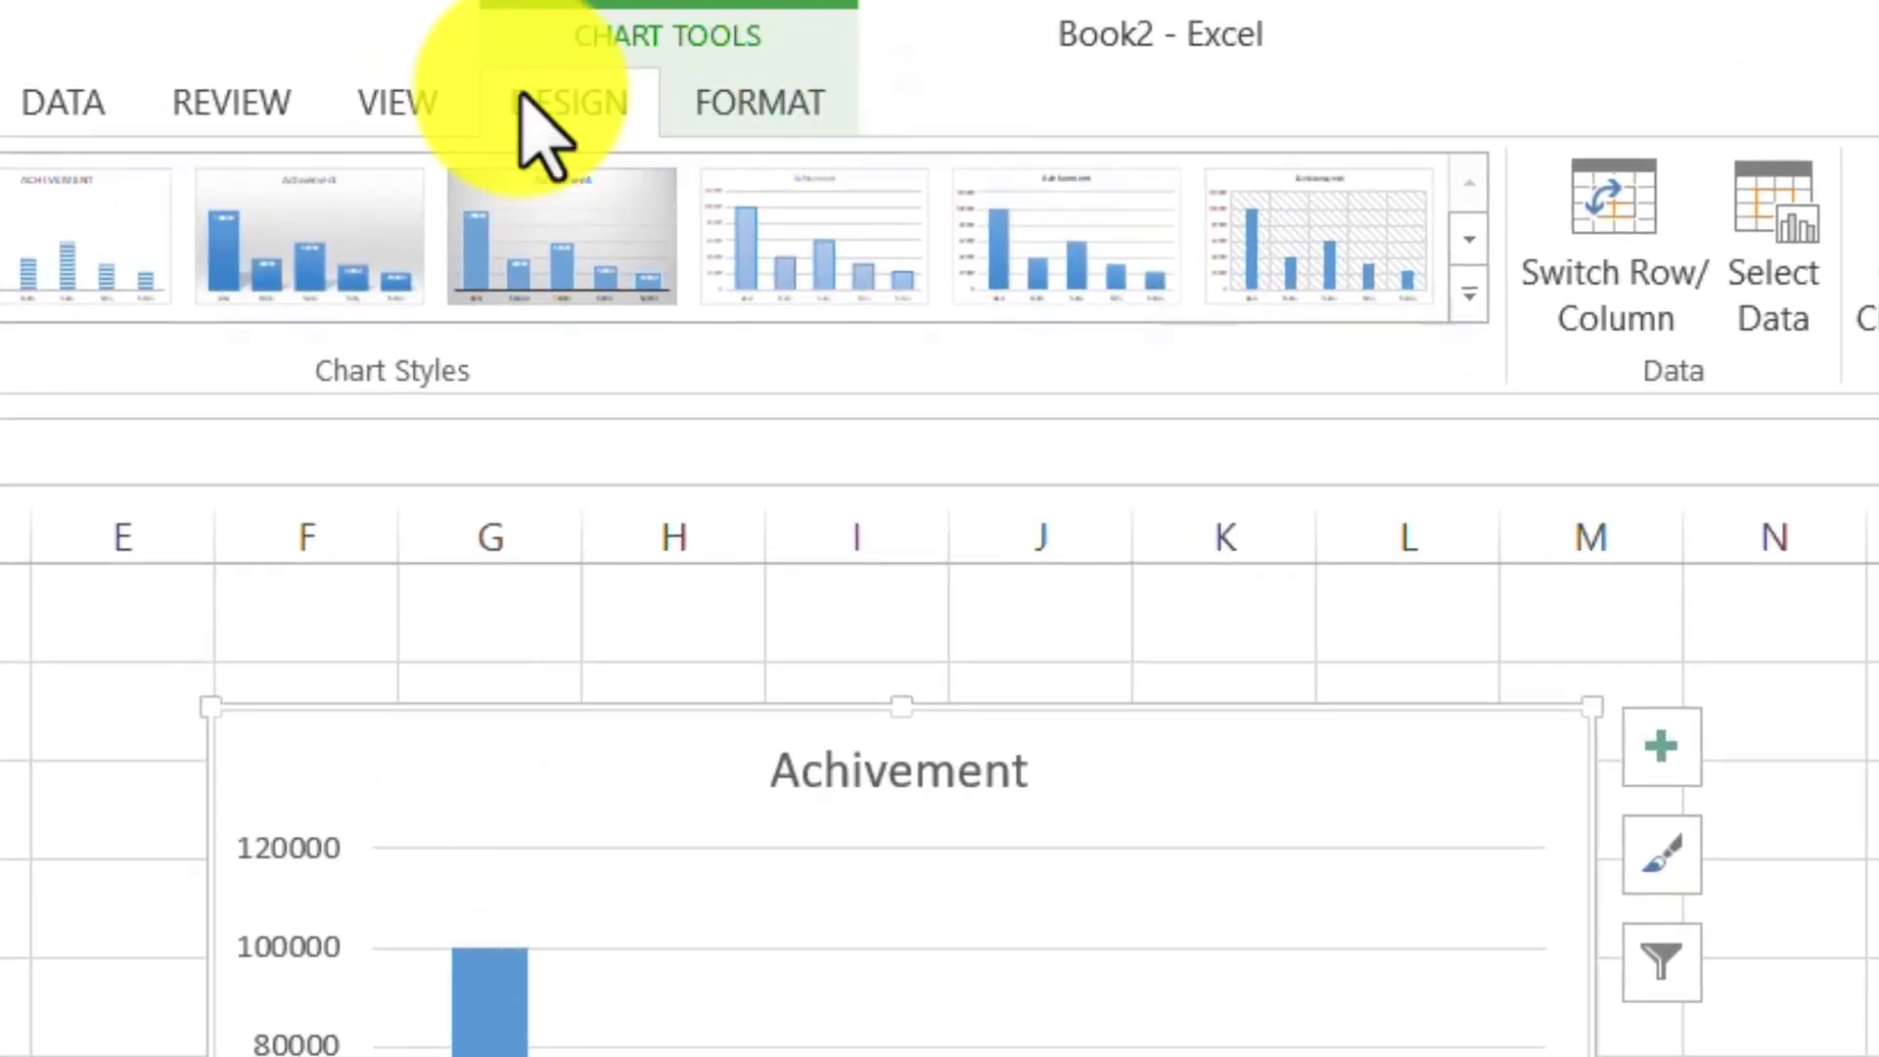
{"action": "left_click", "coordinate": [1468, 293]}
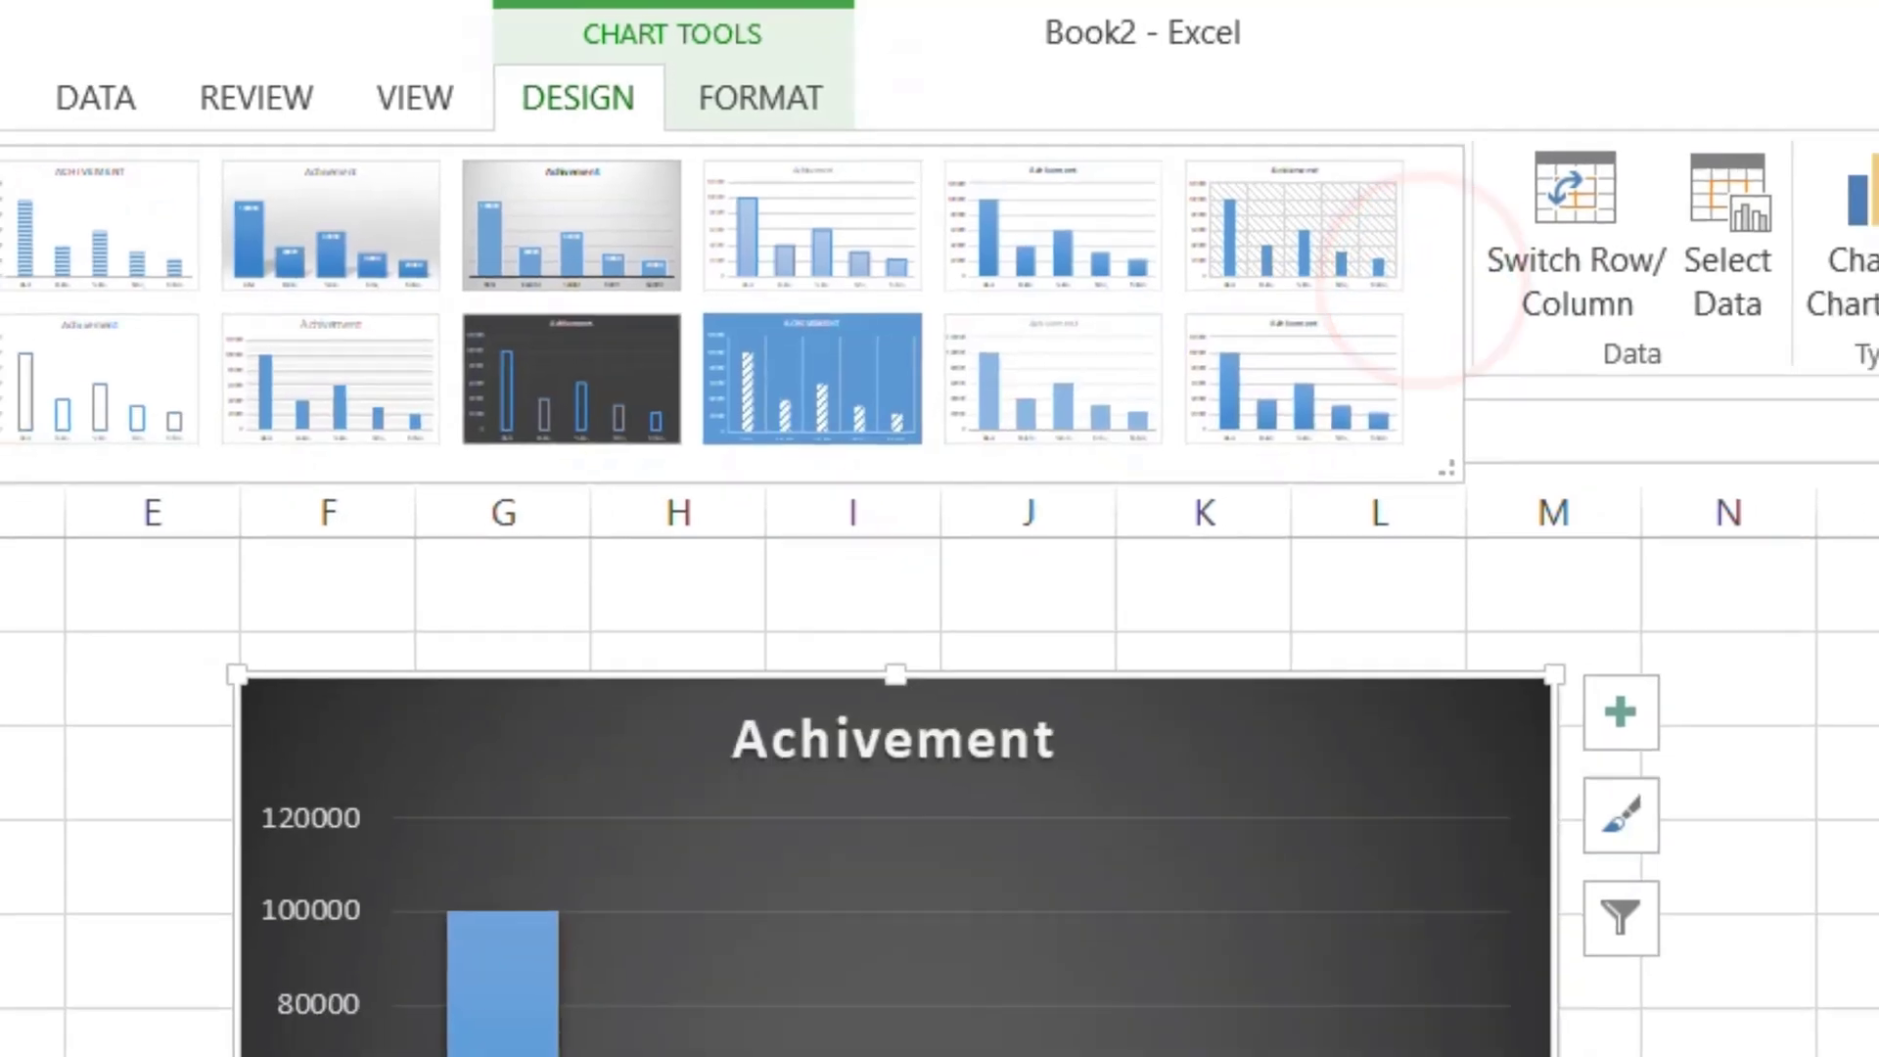
{"action": "left_click", "coordinate": [127, 218]}
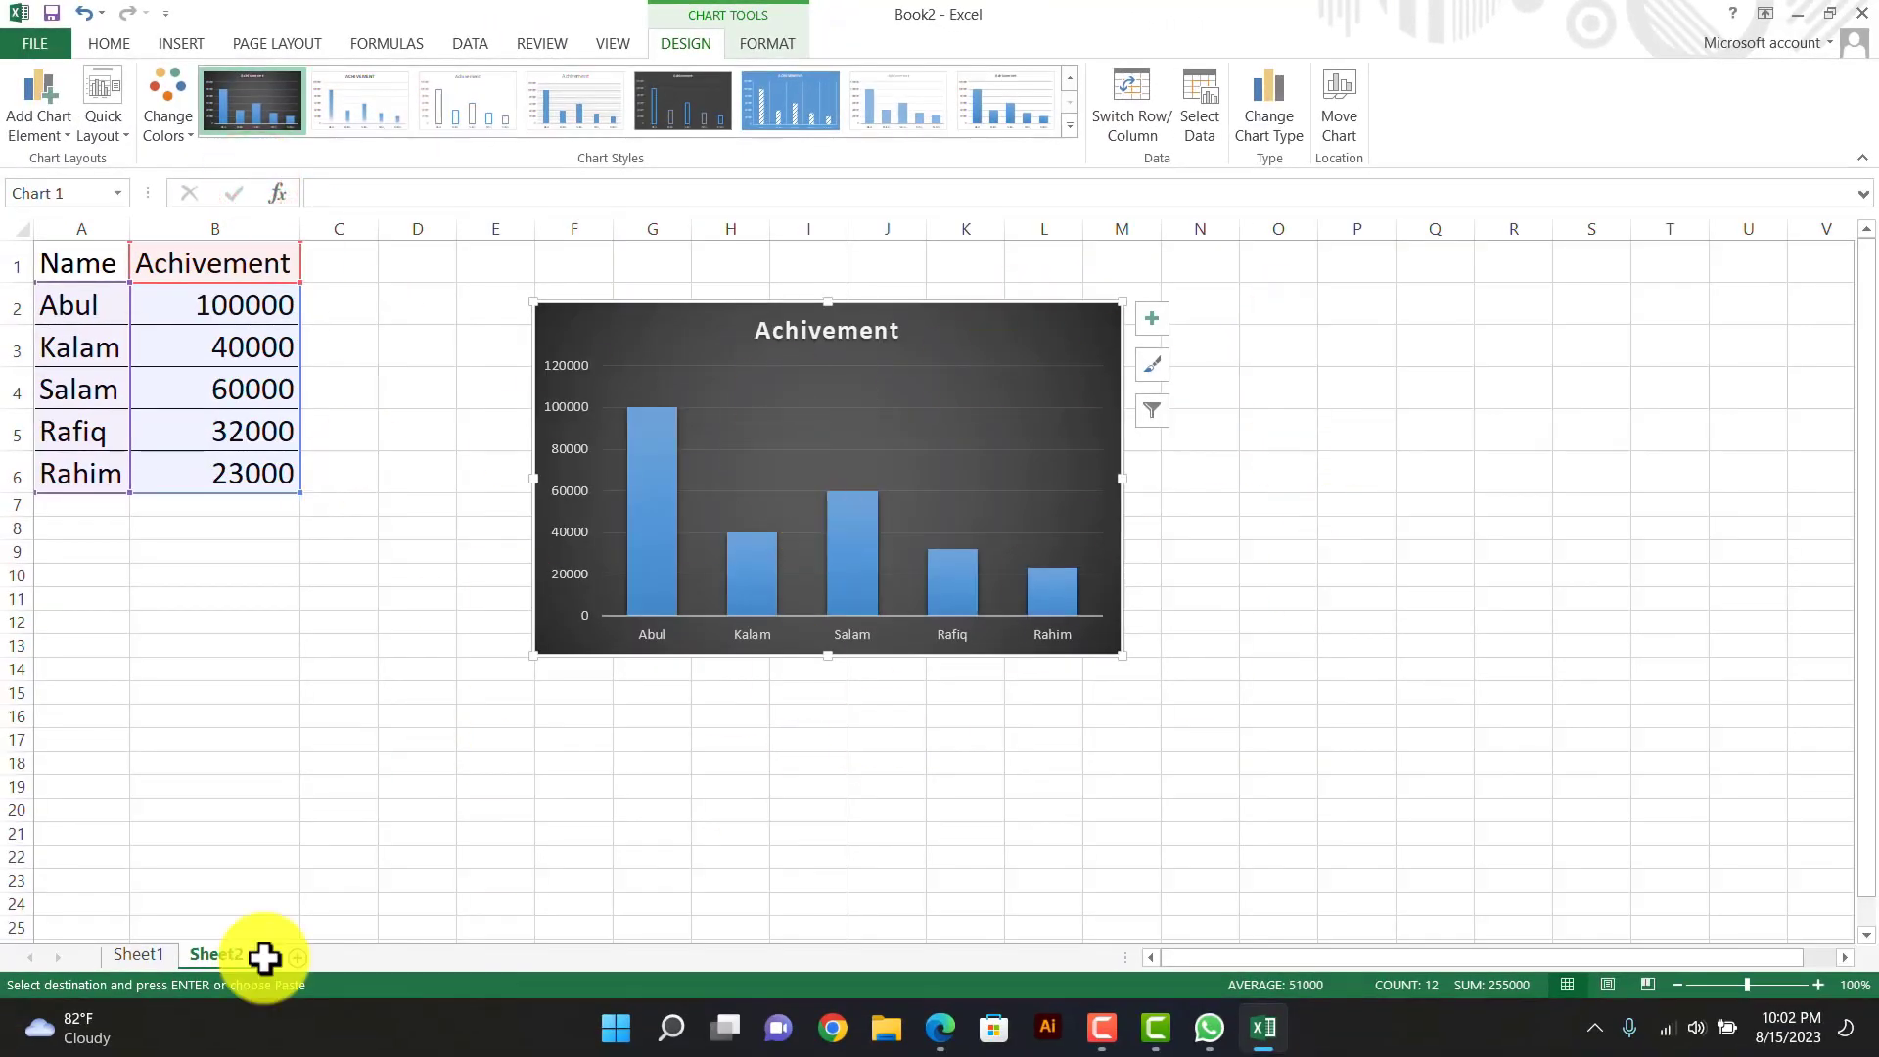
{"action": "left_click", "coordinate": [138, 955]}
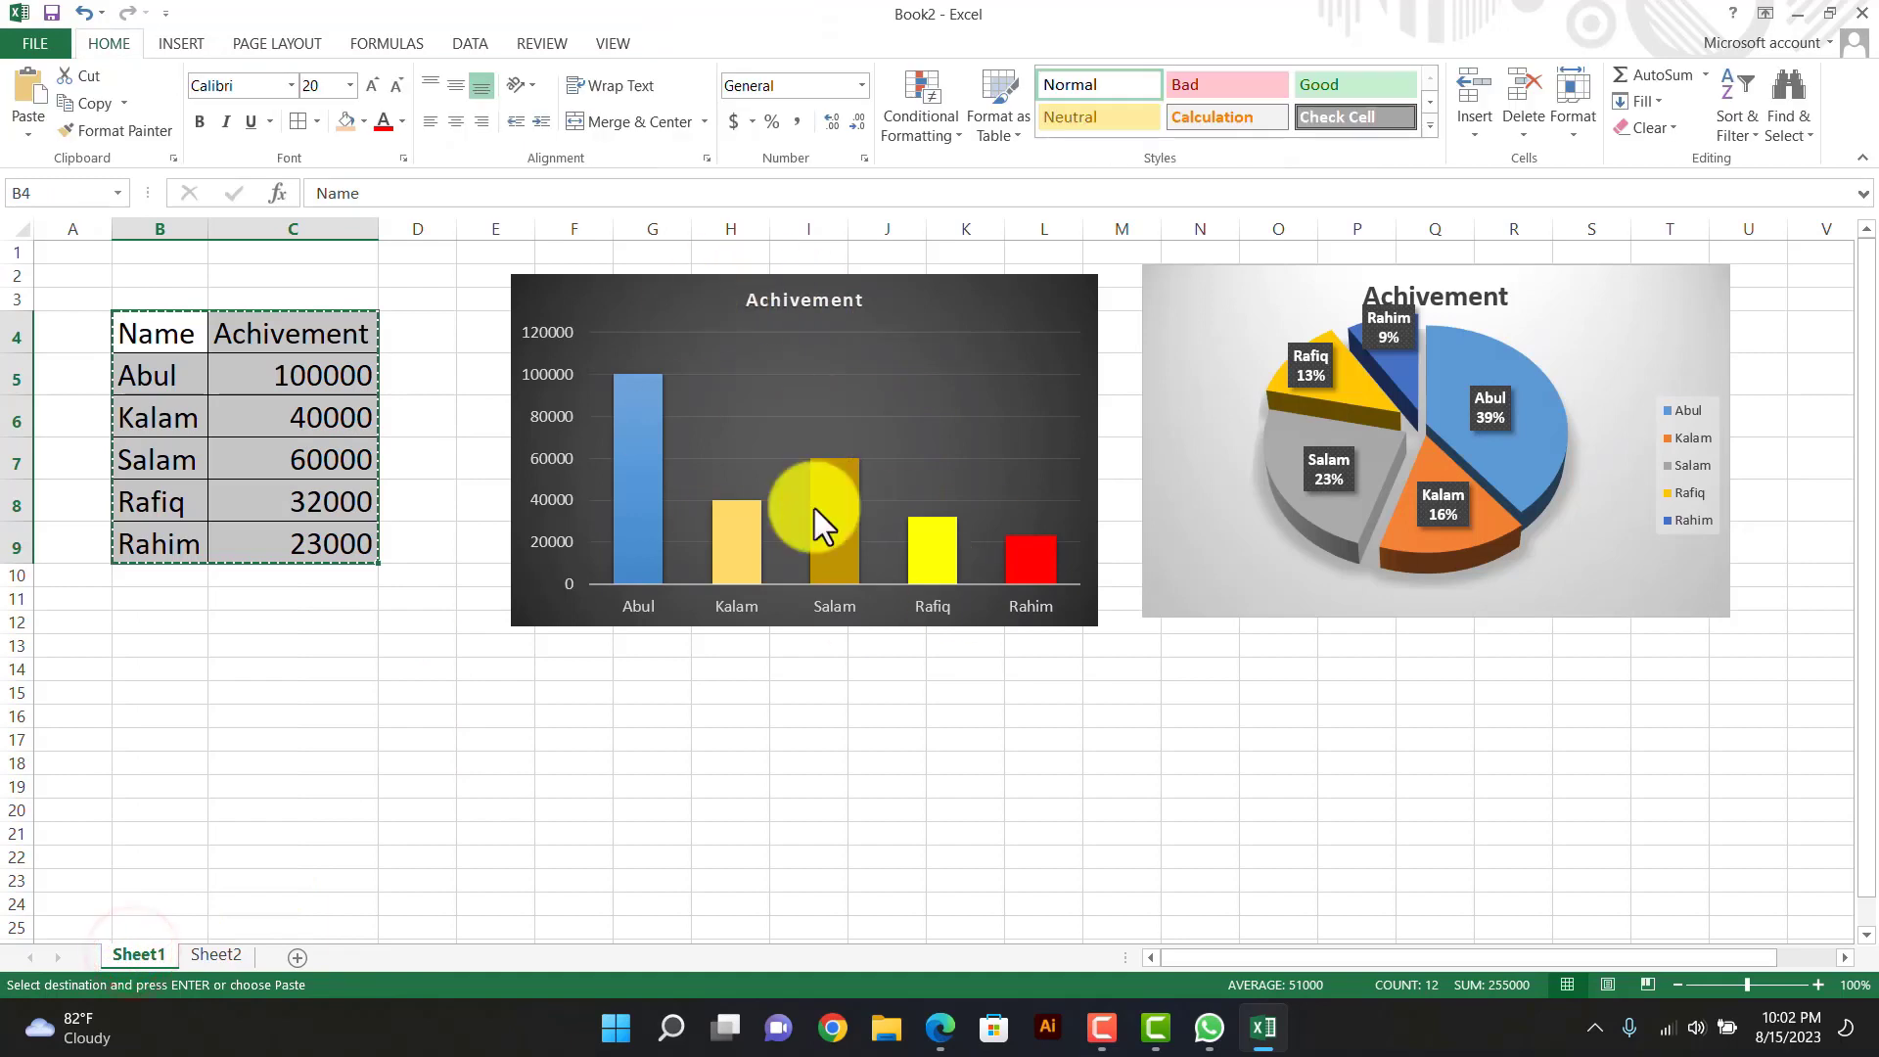
- Return to Sheet2 and select only the Rahim column in the column chart
{"action": "left_click", "coordinate": [213, 954]}
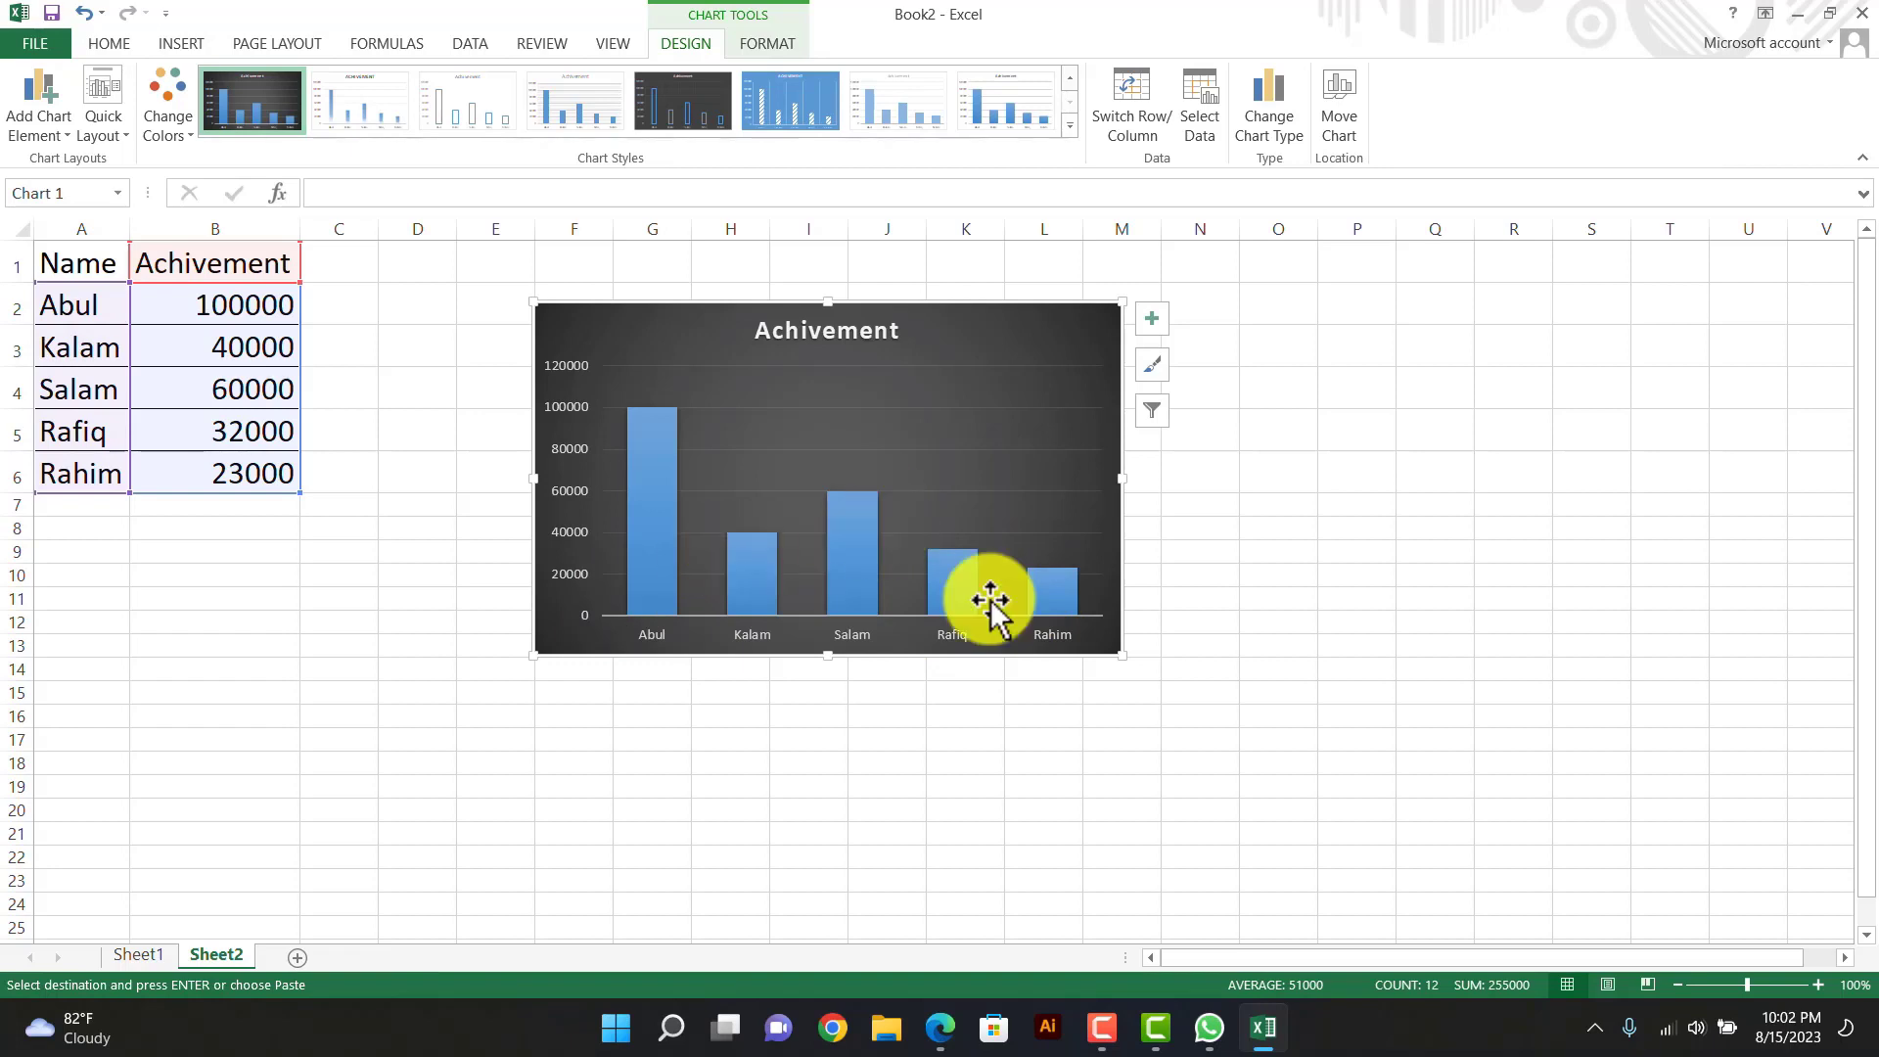
{"action": "left_click", "coordinate": [1049, 597]}
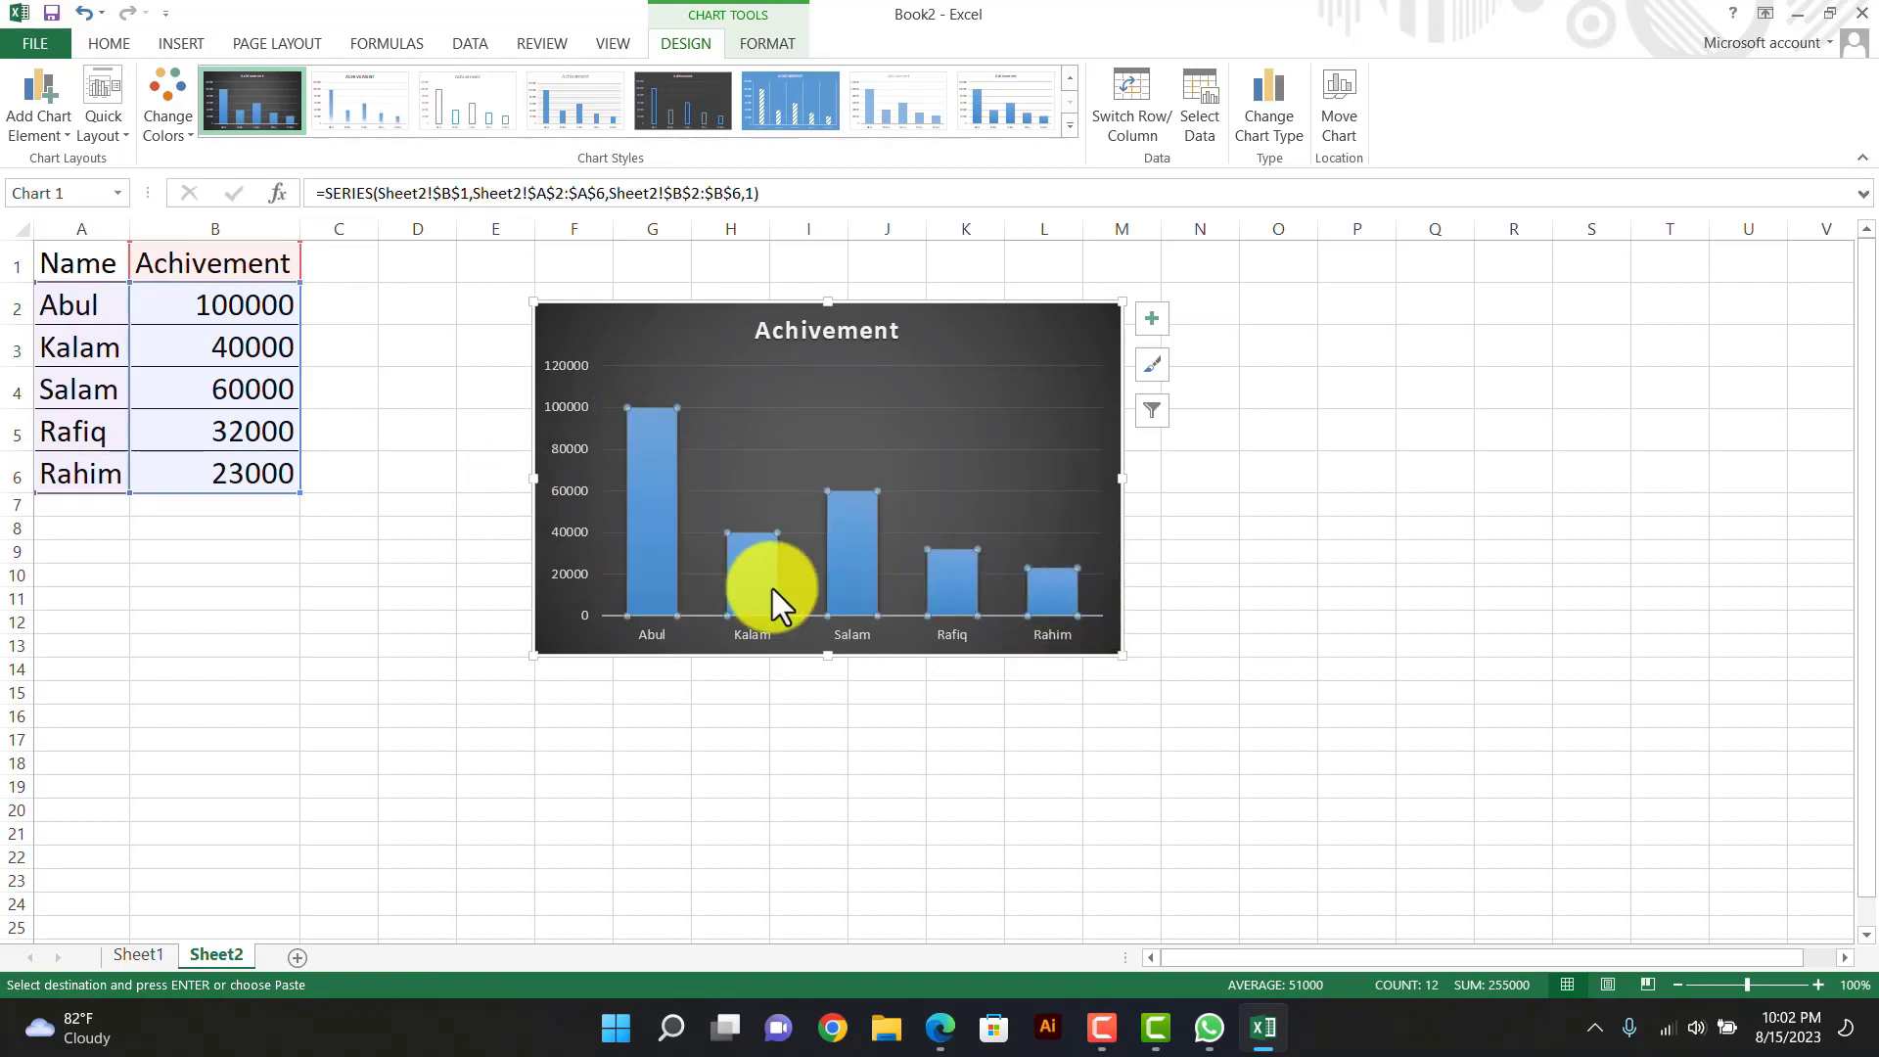
{"action": "left_click", "coordinate": [1053, 594]}
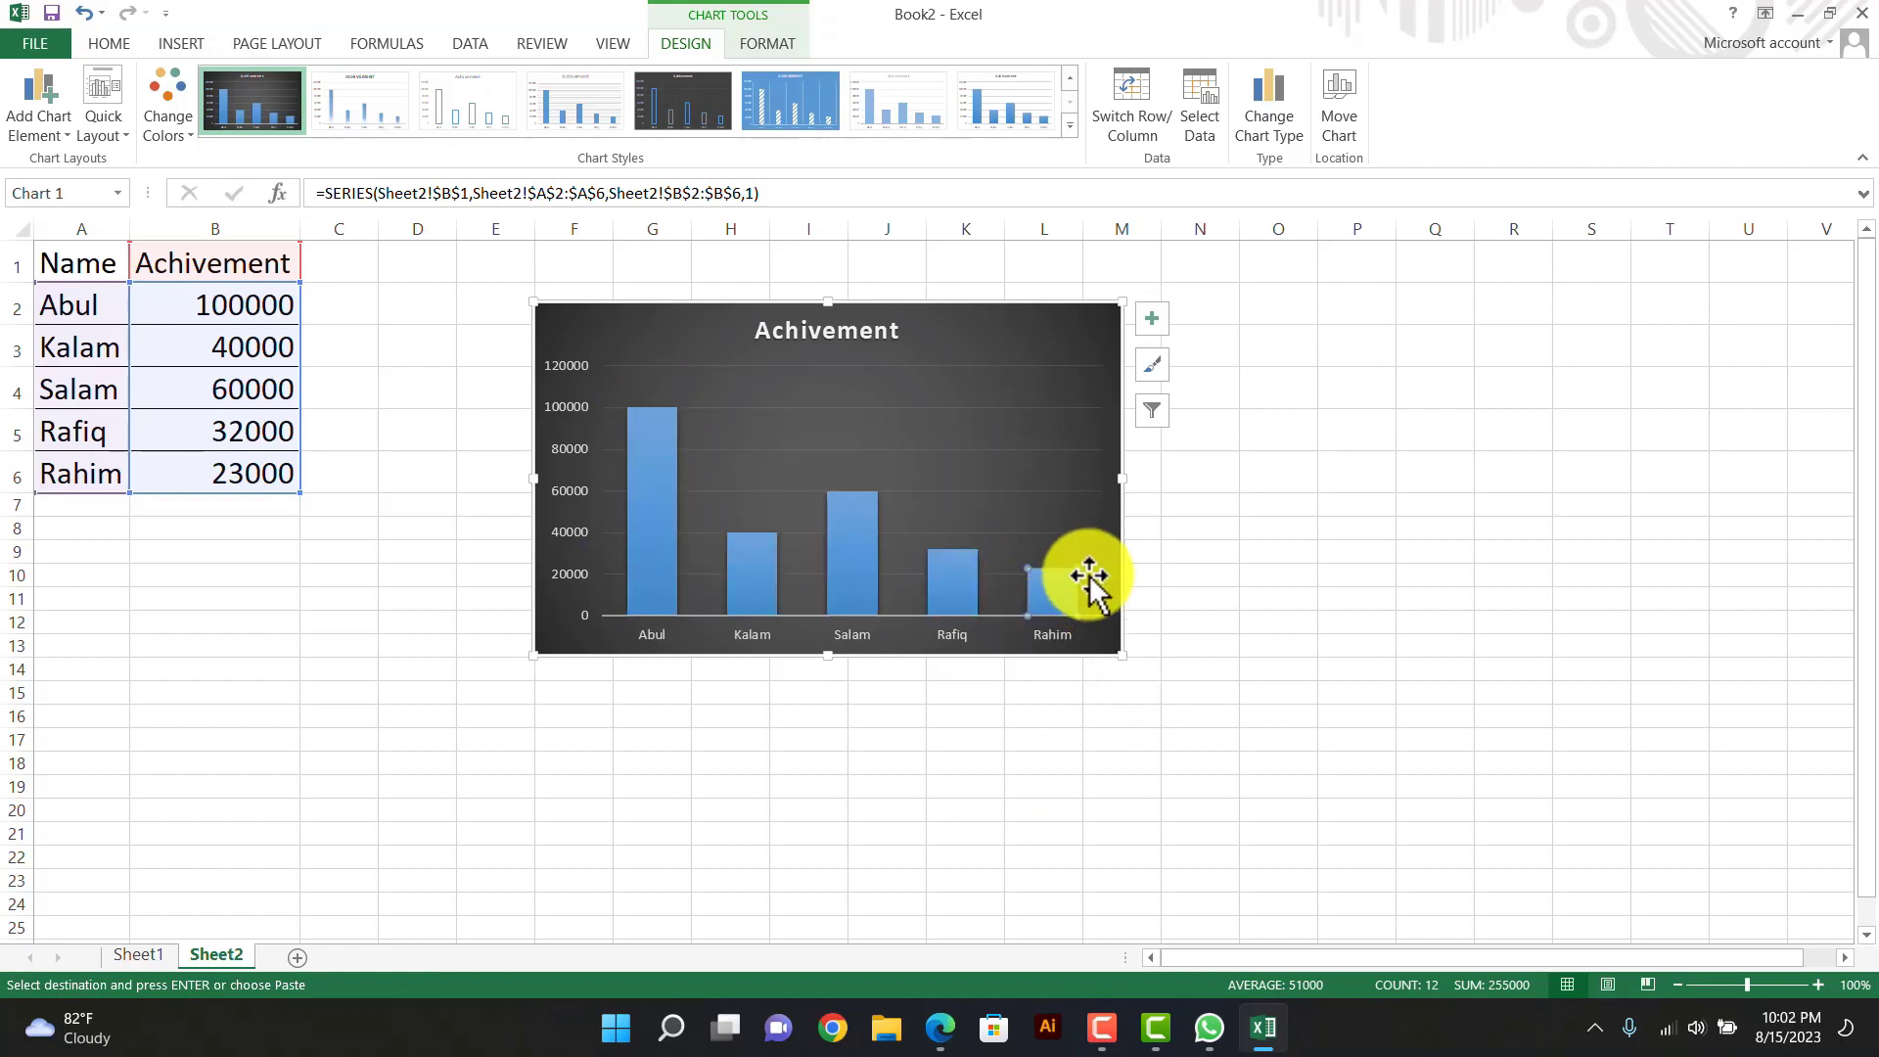
{"action": "mouse_move", "coordinate": [1059, 587]}
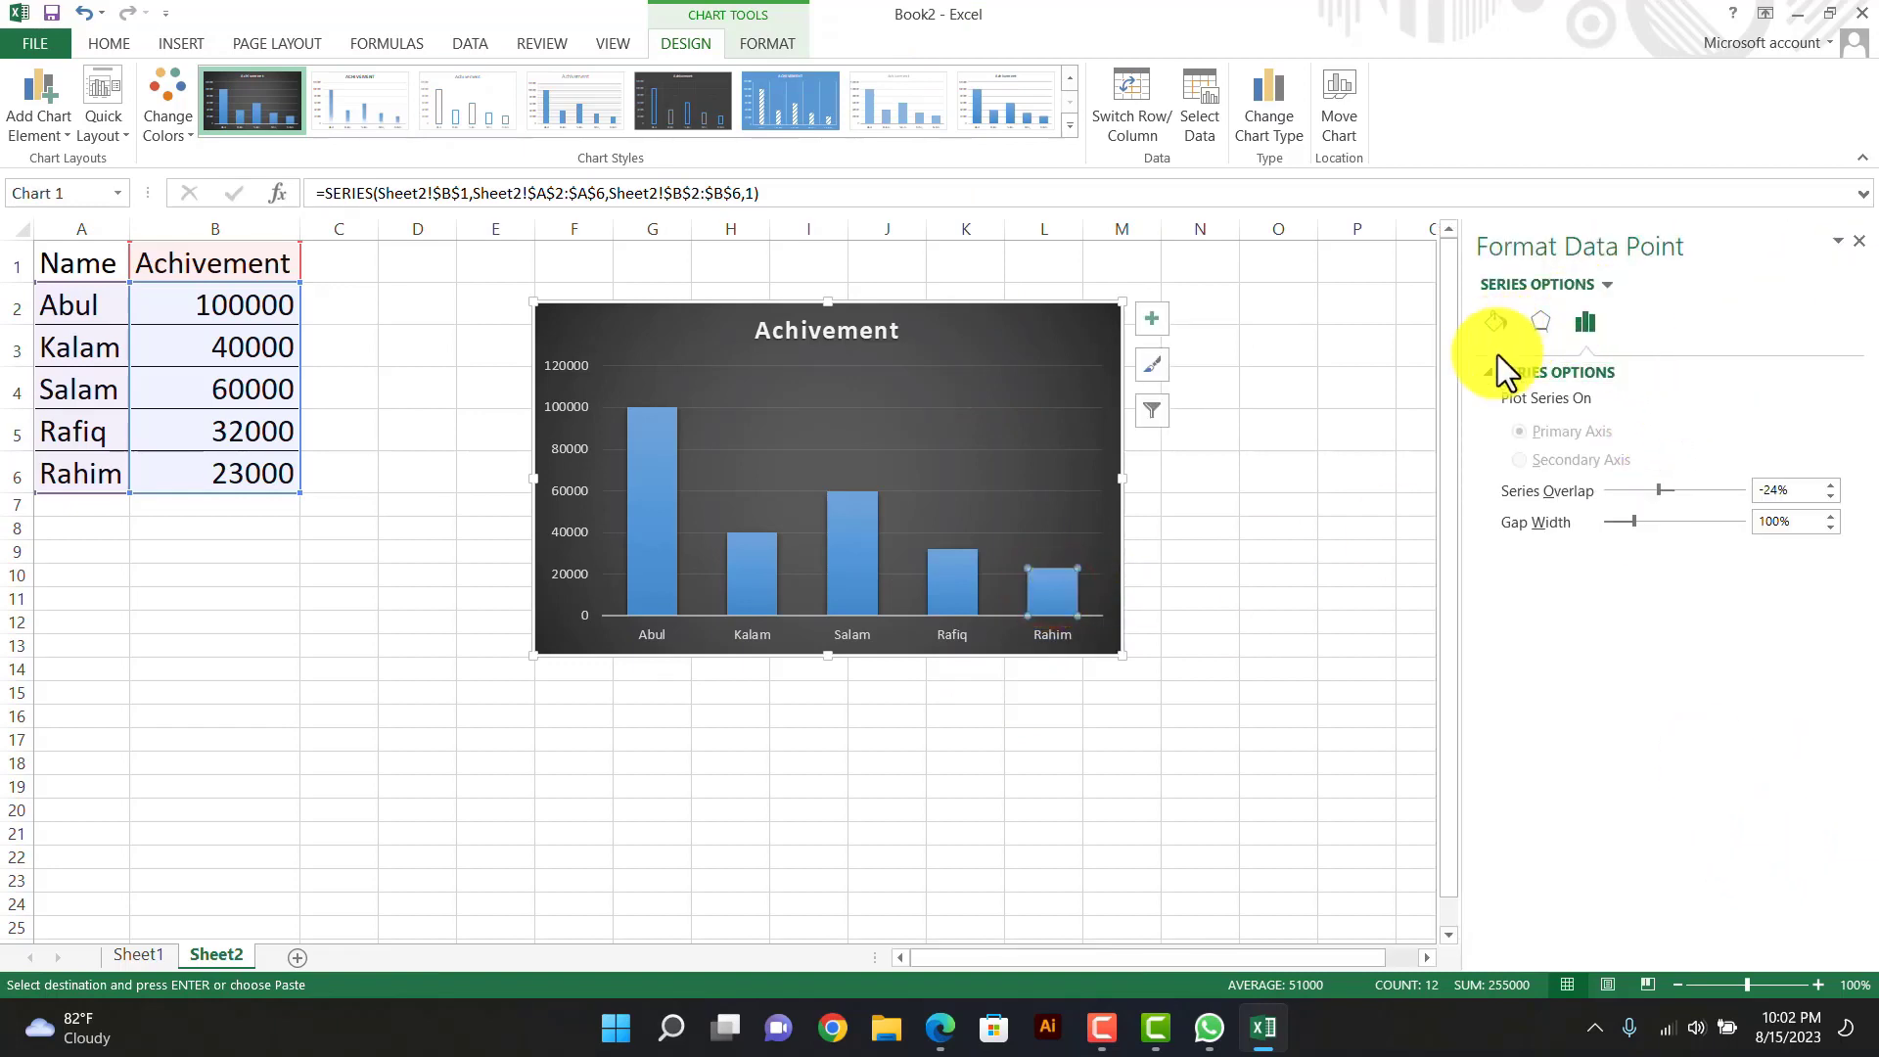
{"action": "left_click", "coordinate": [1499, 321]}
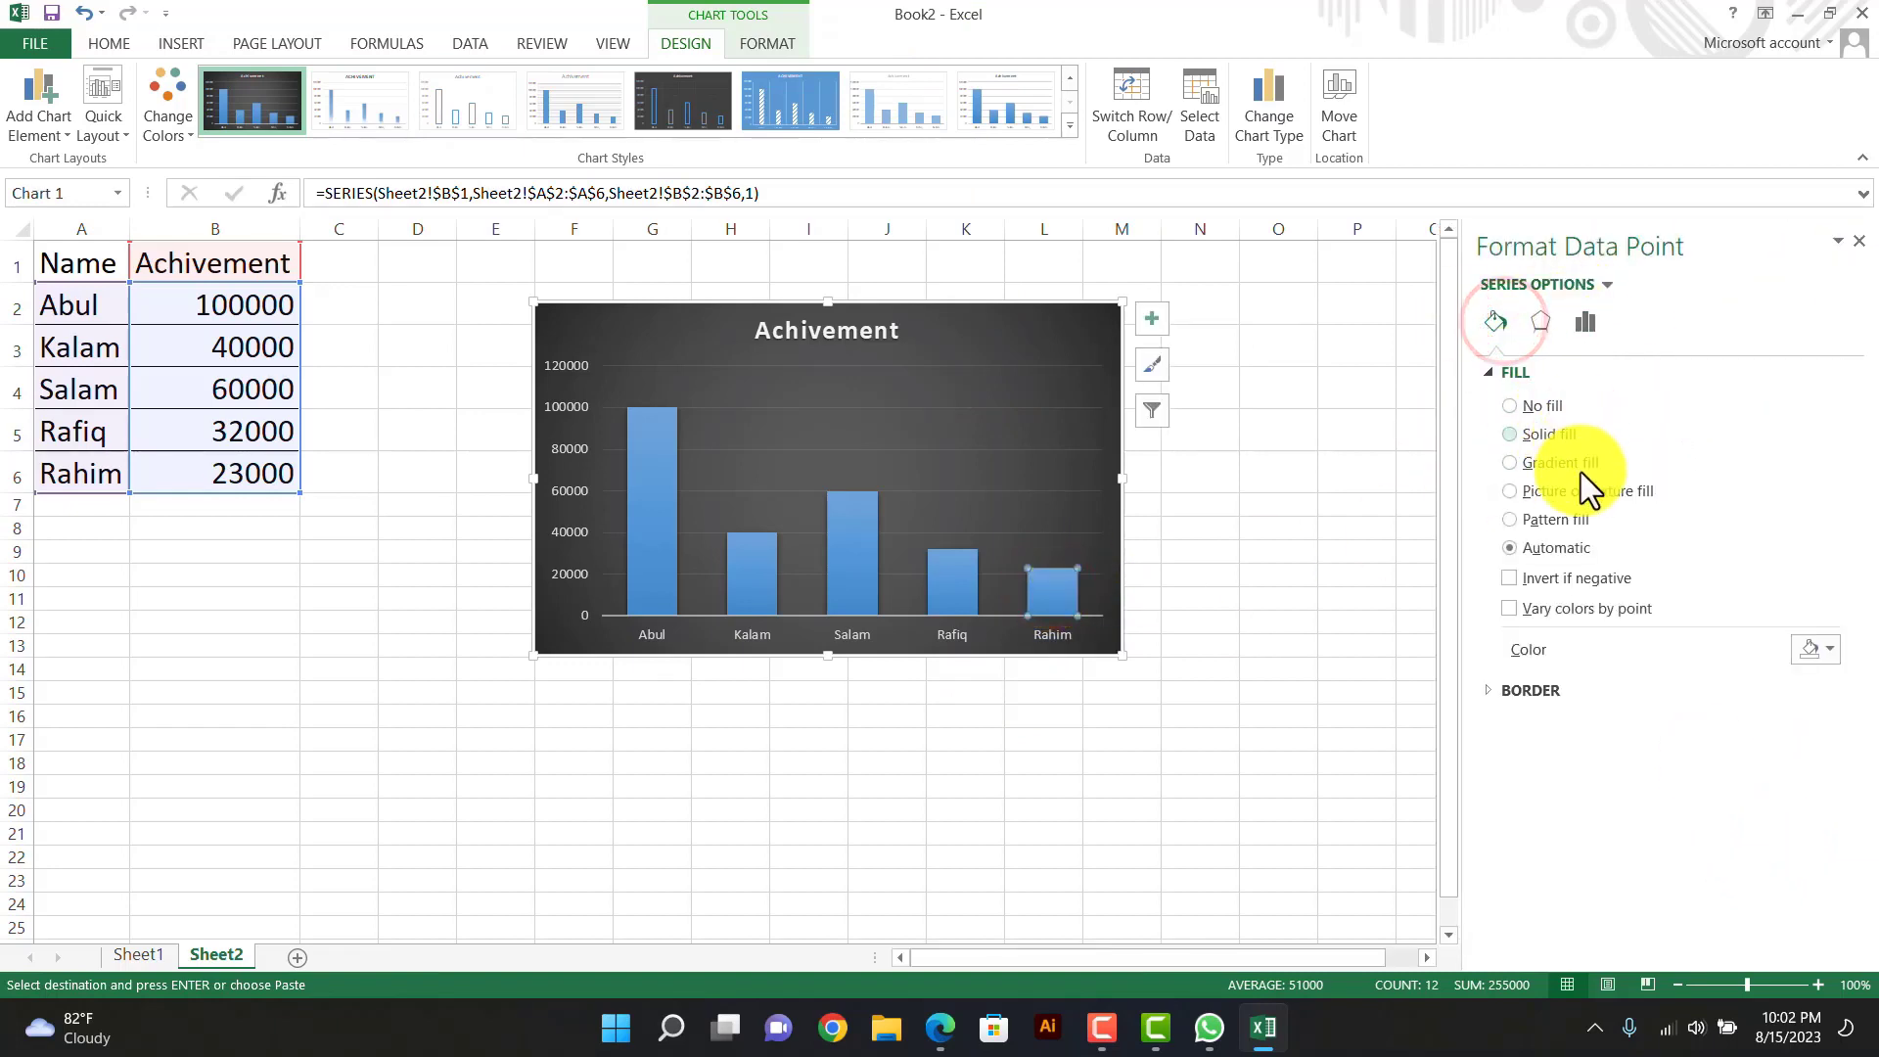
{"action": "left_click", "coordinate": [1858, 240]}
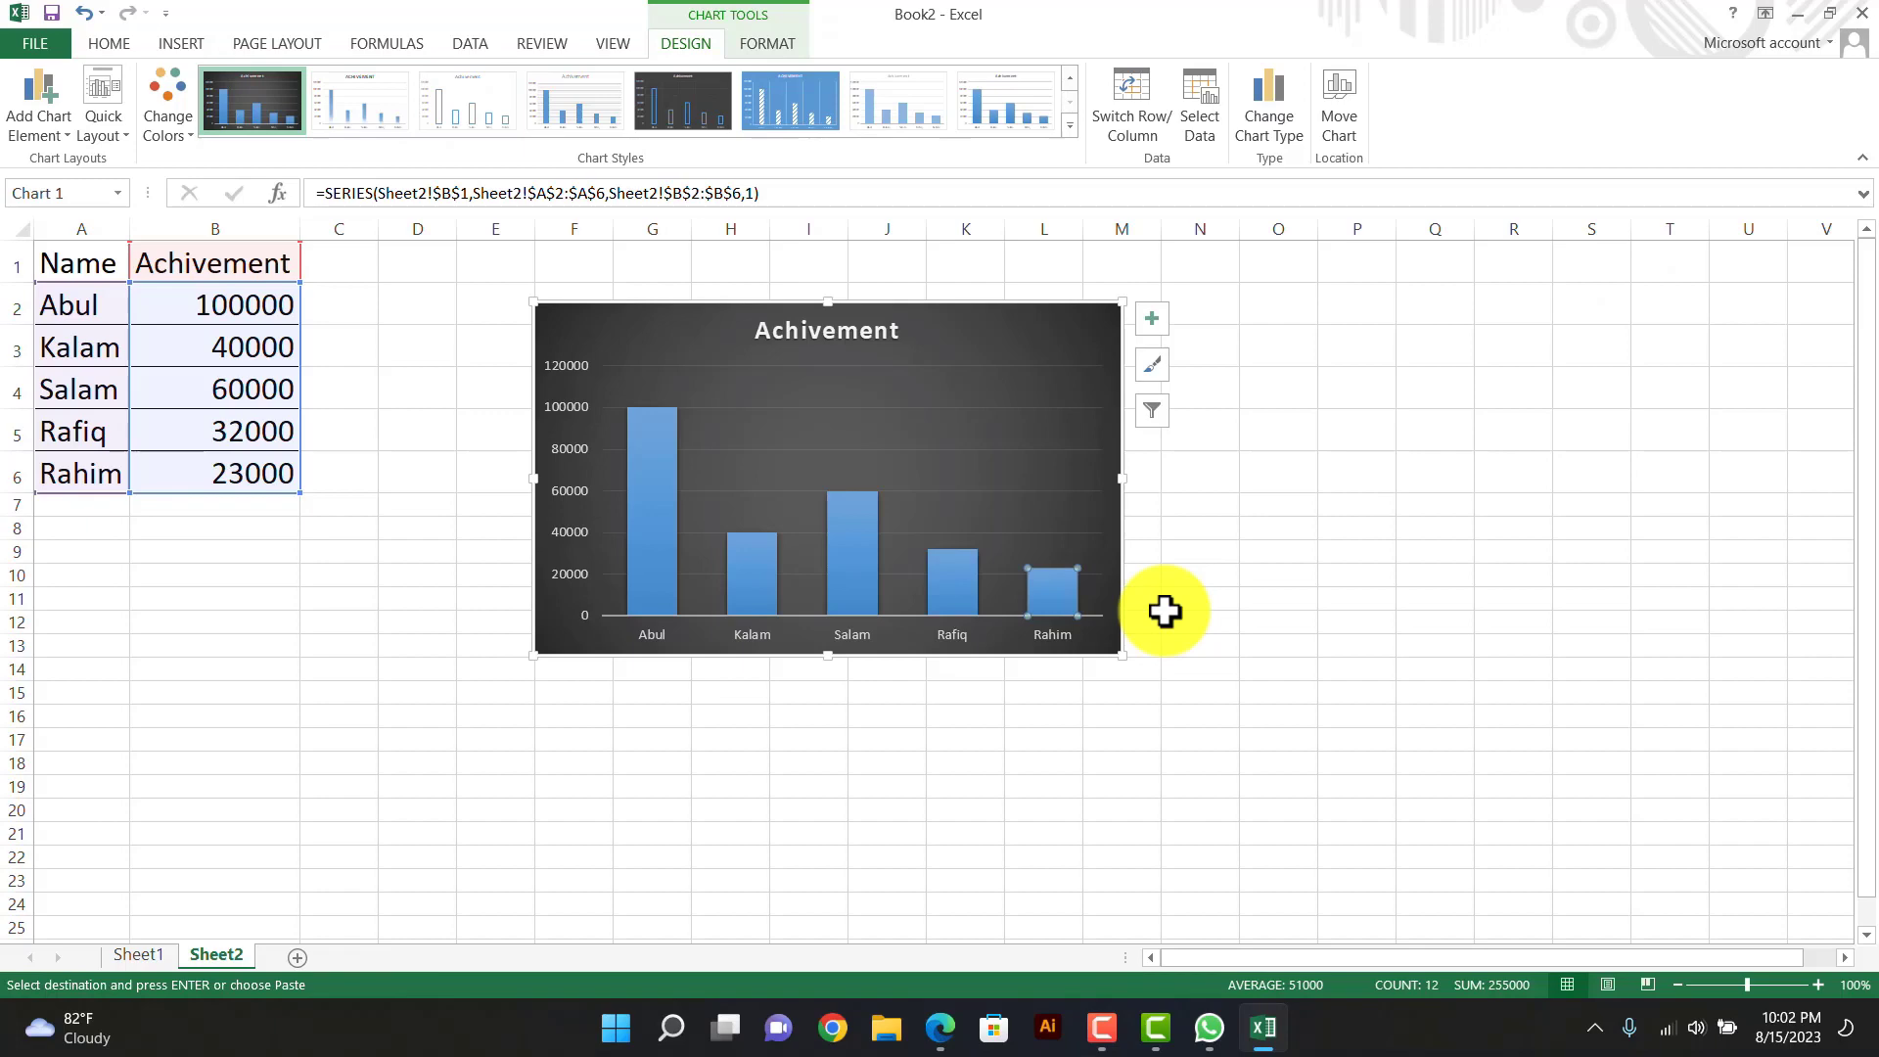
- Fill the Rahim column of the chart with red
{"action": "left_click", "coordinate": [1057, 590]}
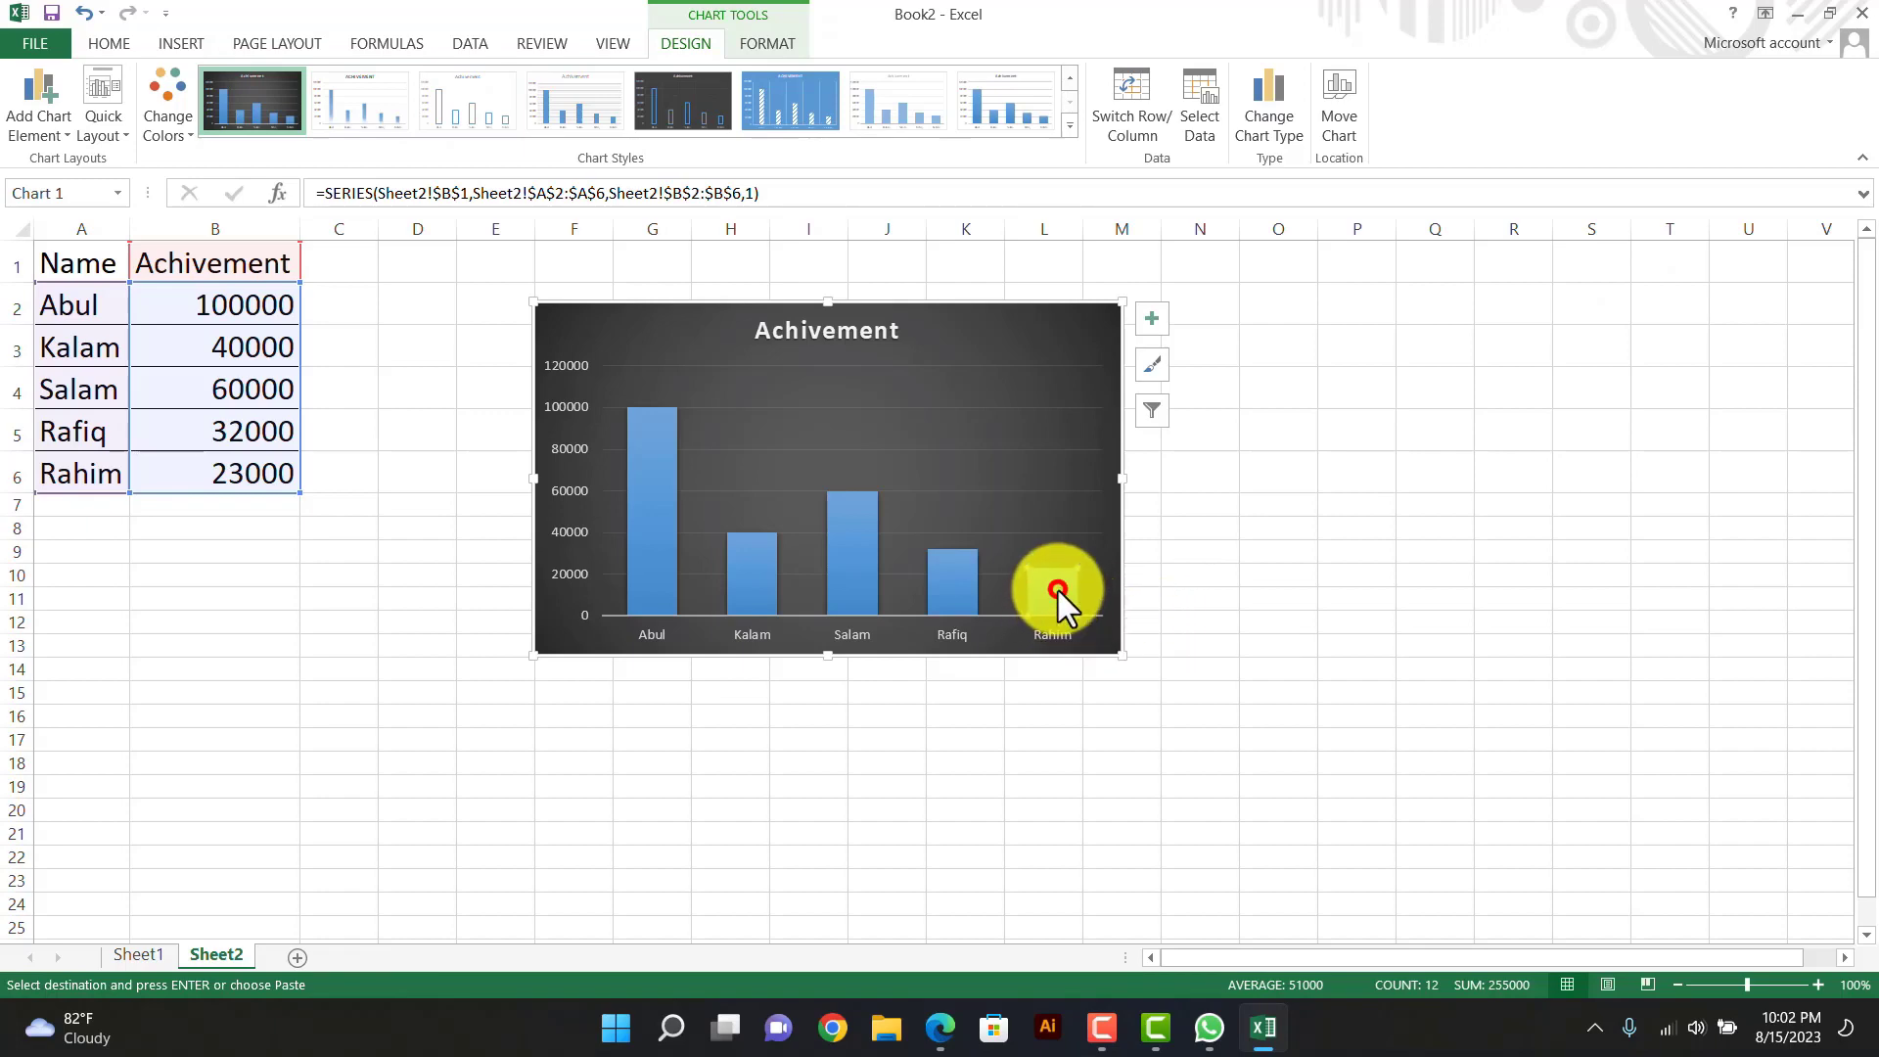
{"action": "left_click", "coordinate": [765, 44]}
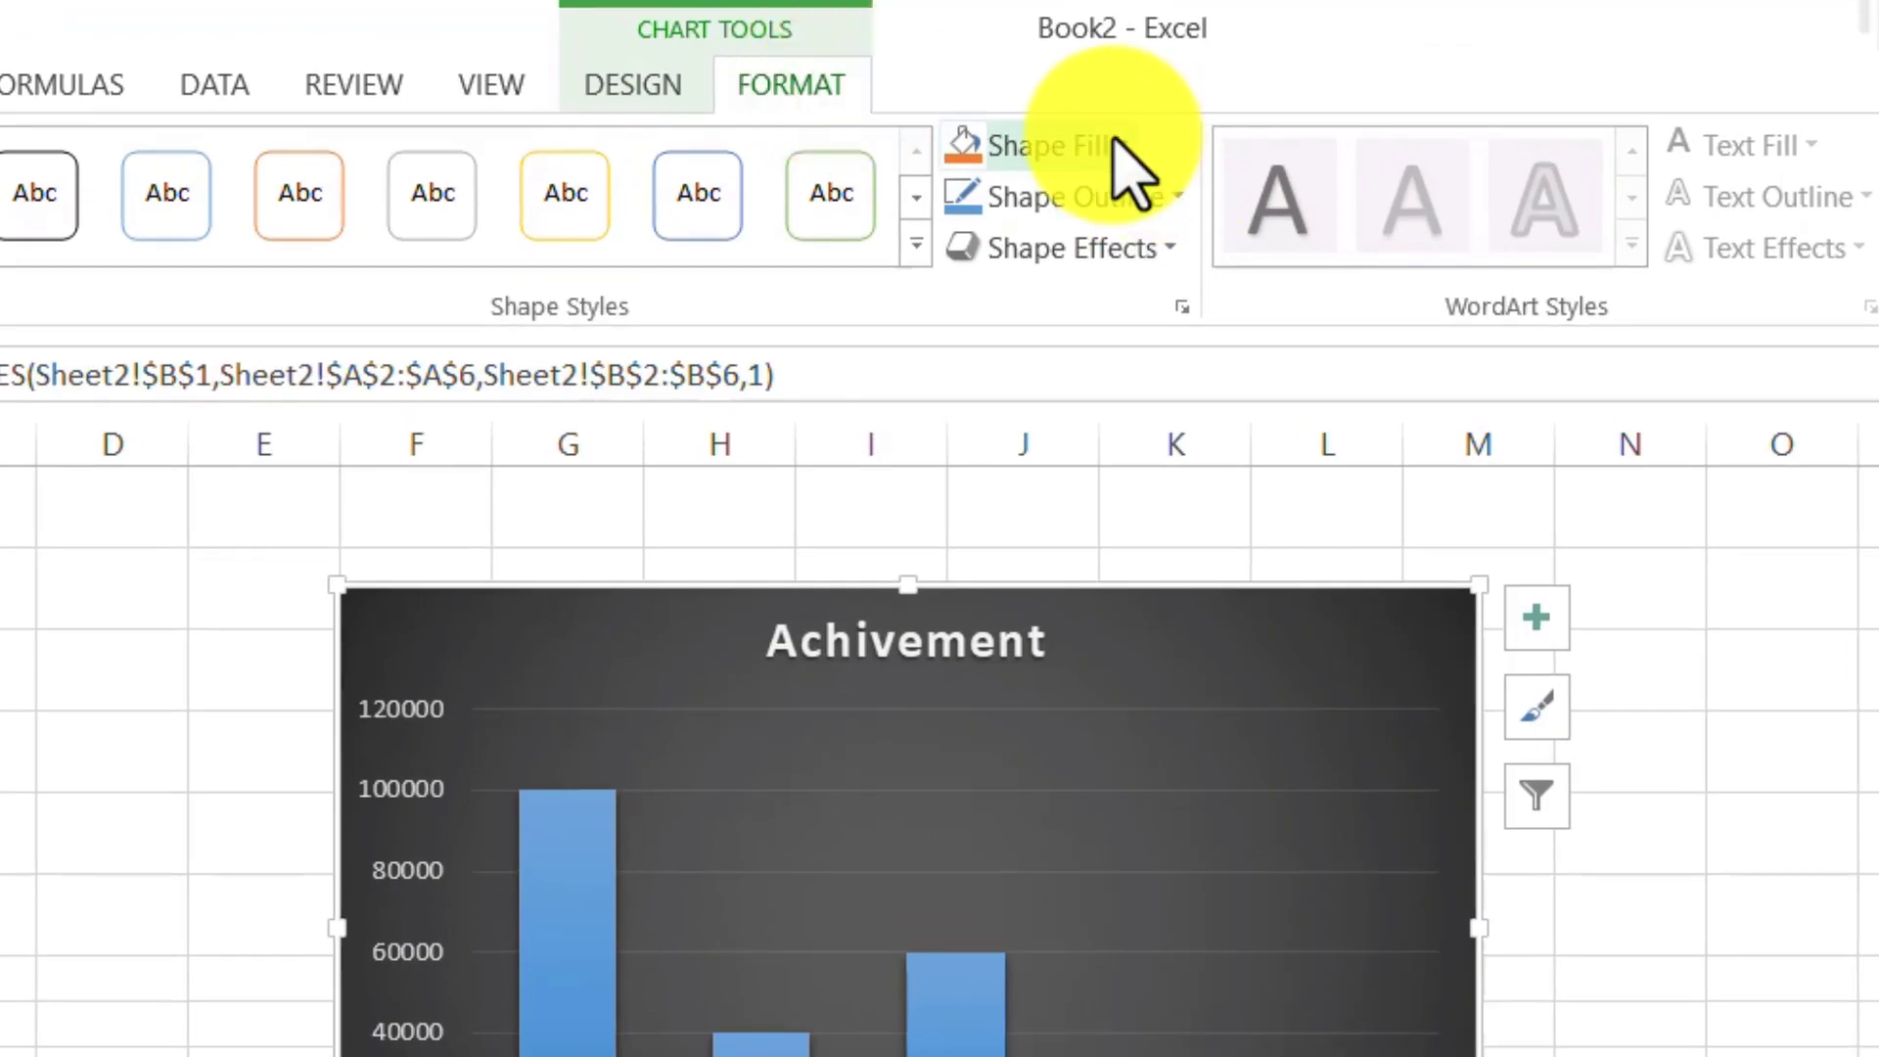
{"action": "left_click", "coordinate": [937, 74]}
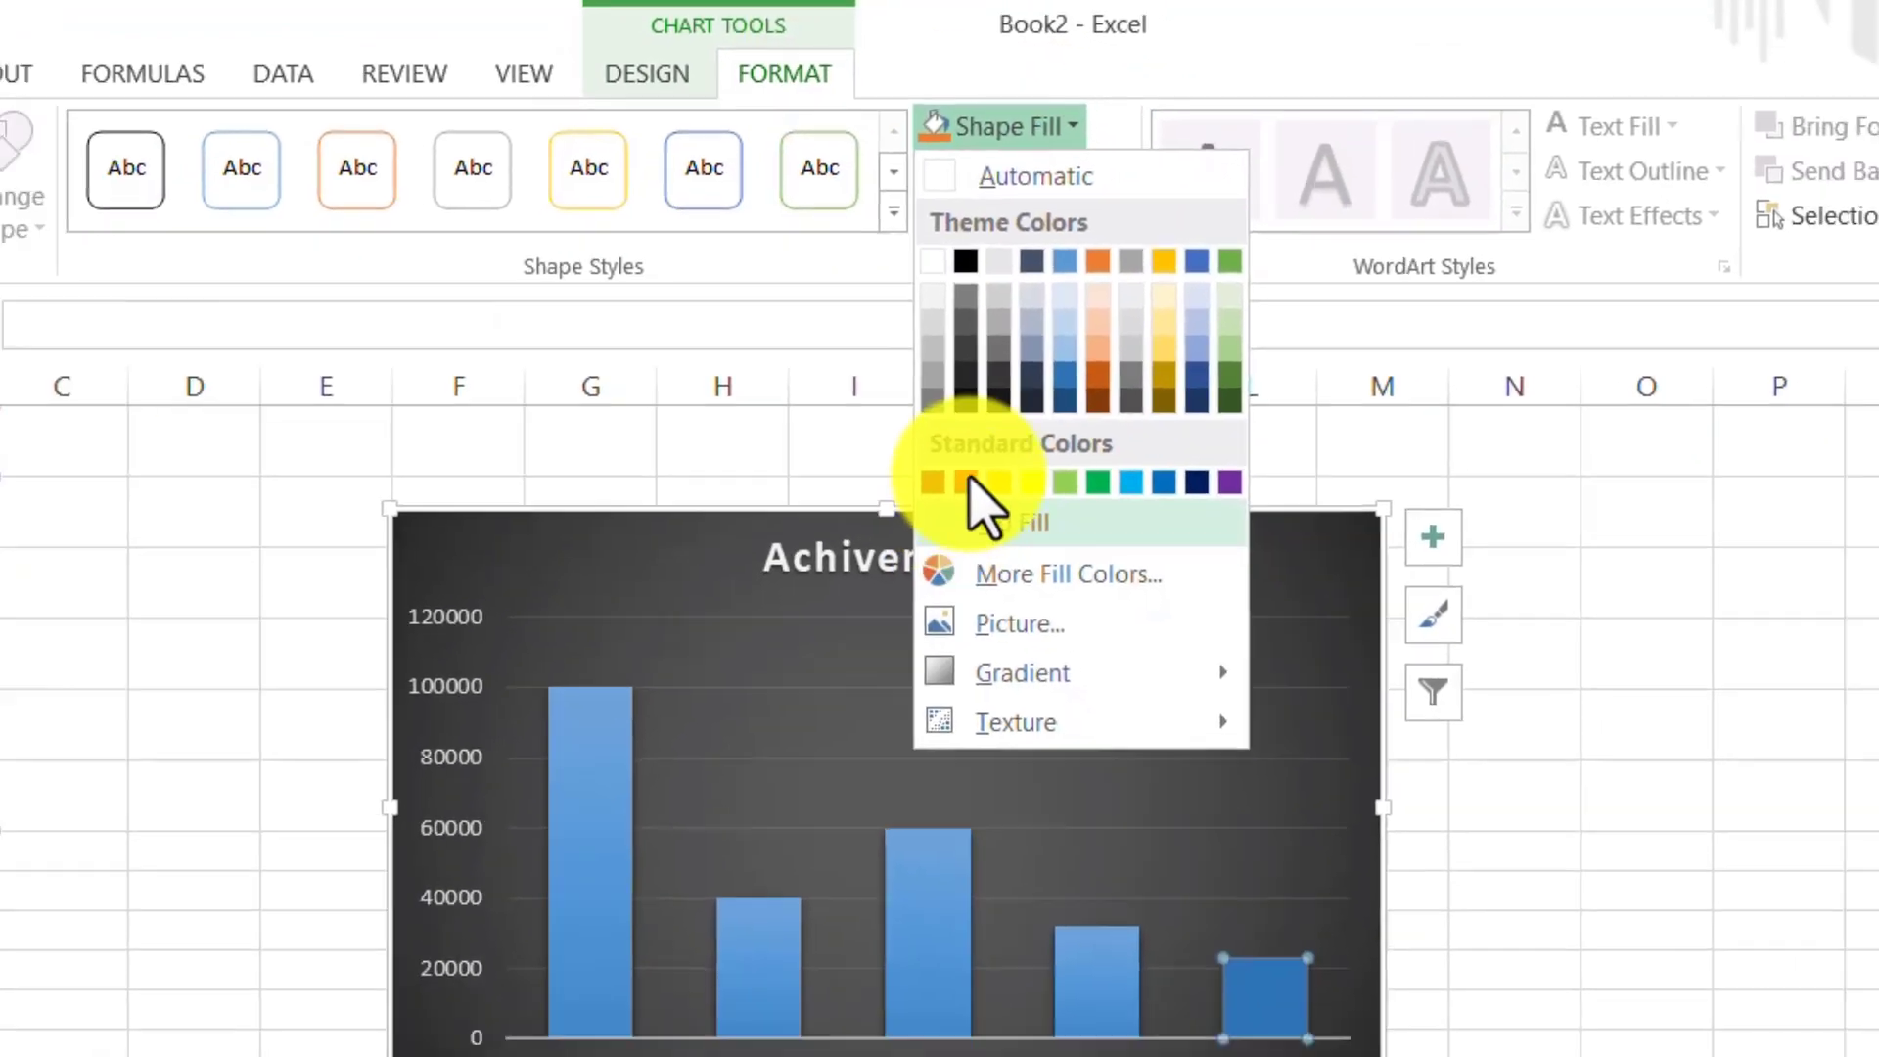
{"action": "left_click", "coordinate": [999, 554]}
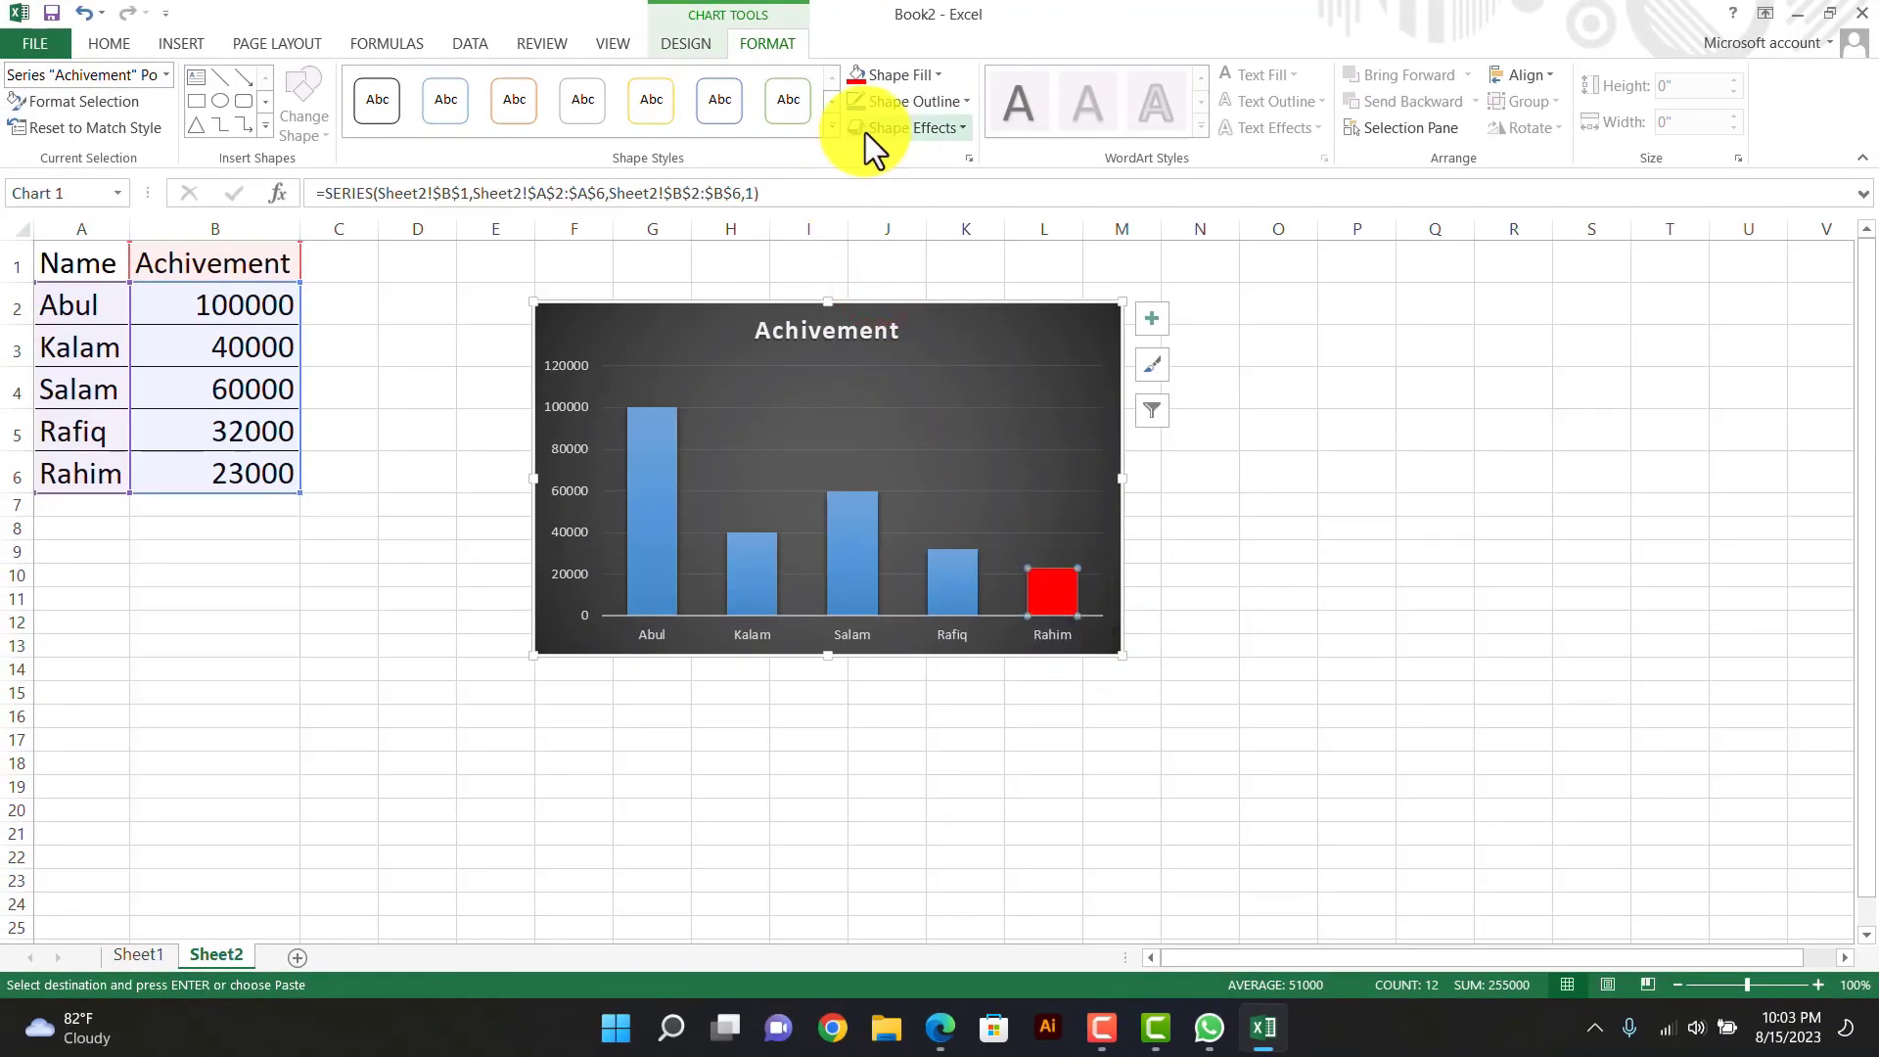
- Fill the Rafiq column with yellow and the Salam column with dark gold
{"action": "left_click", "coordinate": [951, 579]}
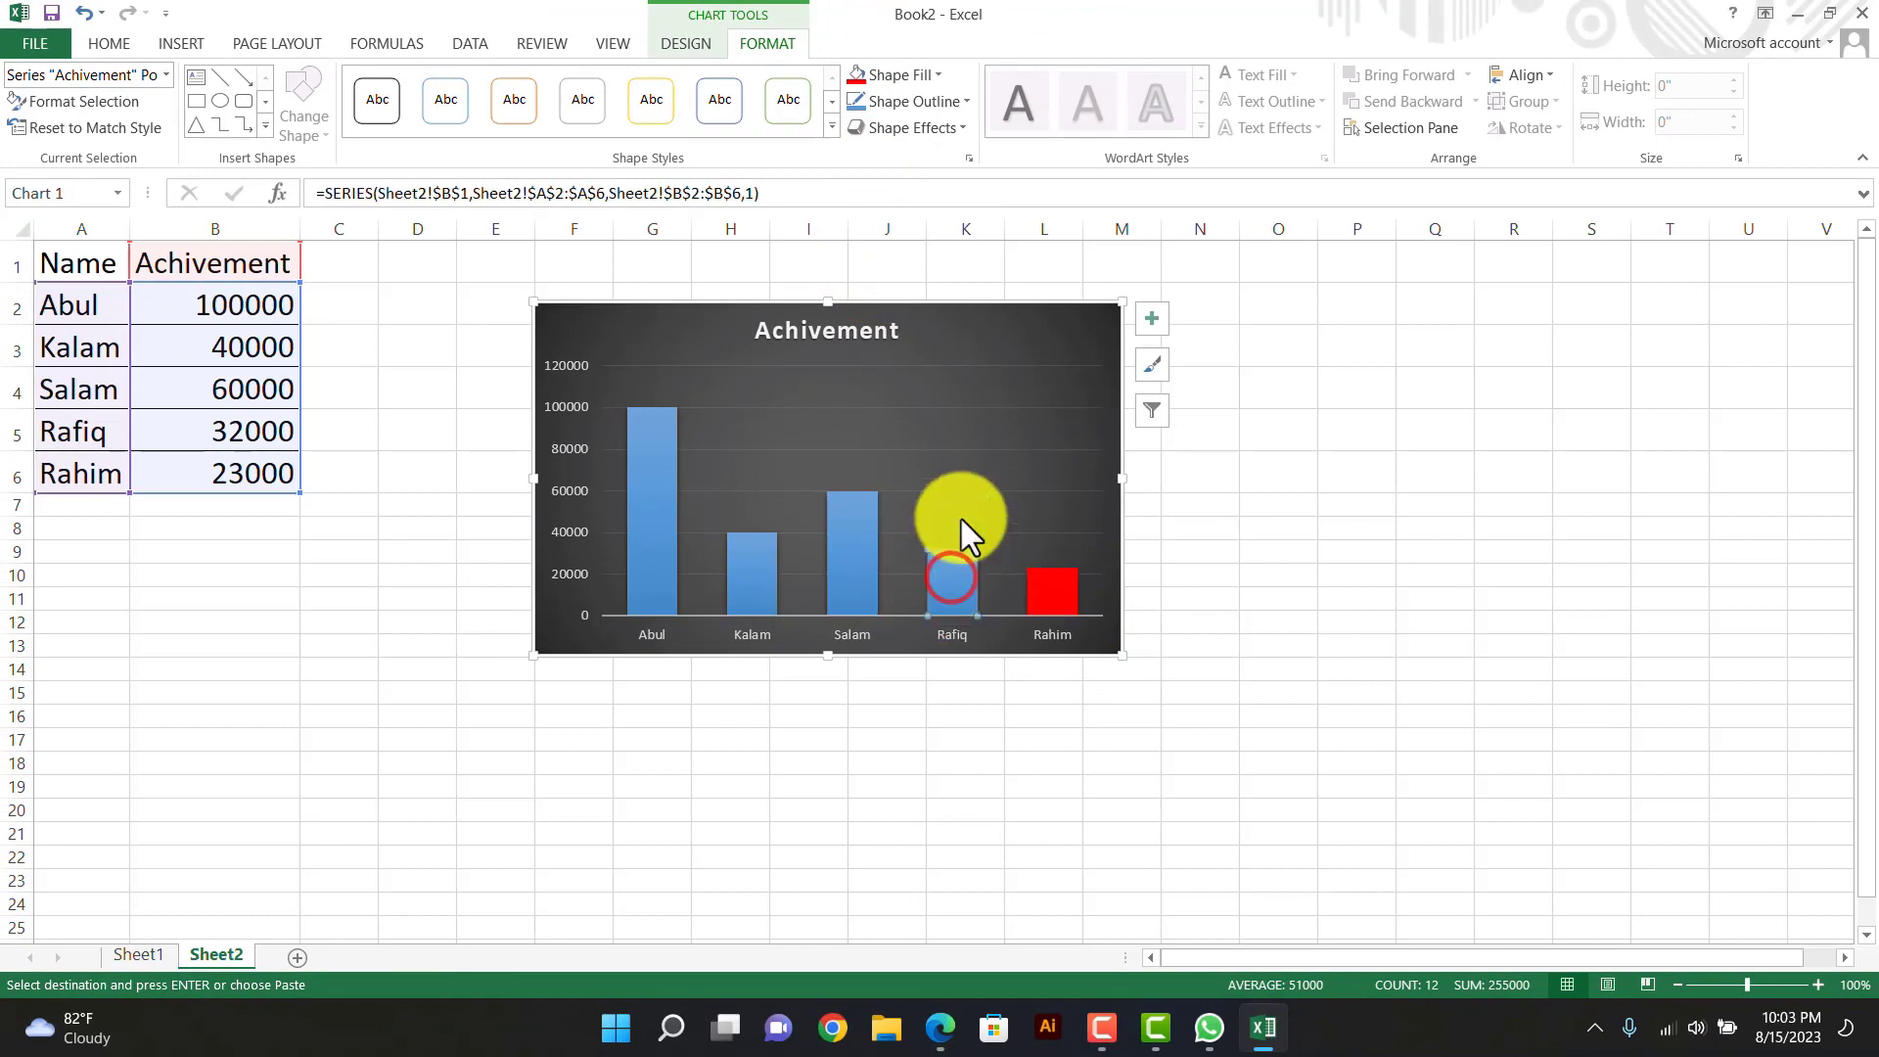
{"action": "left_click", "coordinate": [923, 78]}
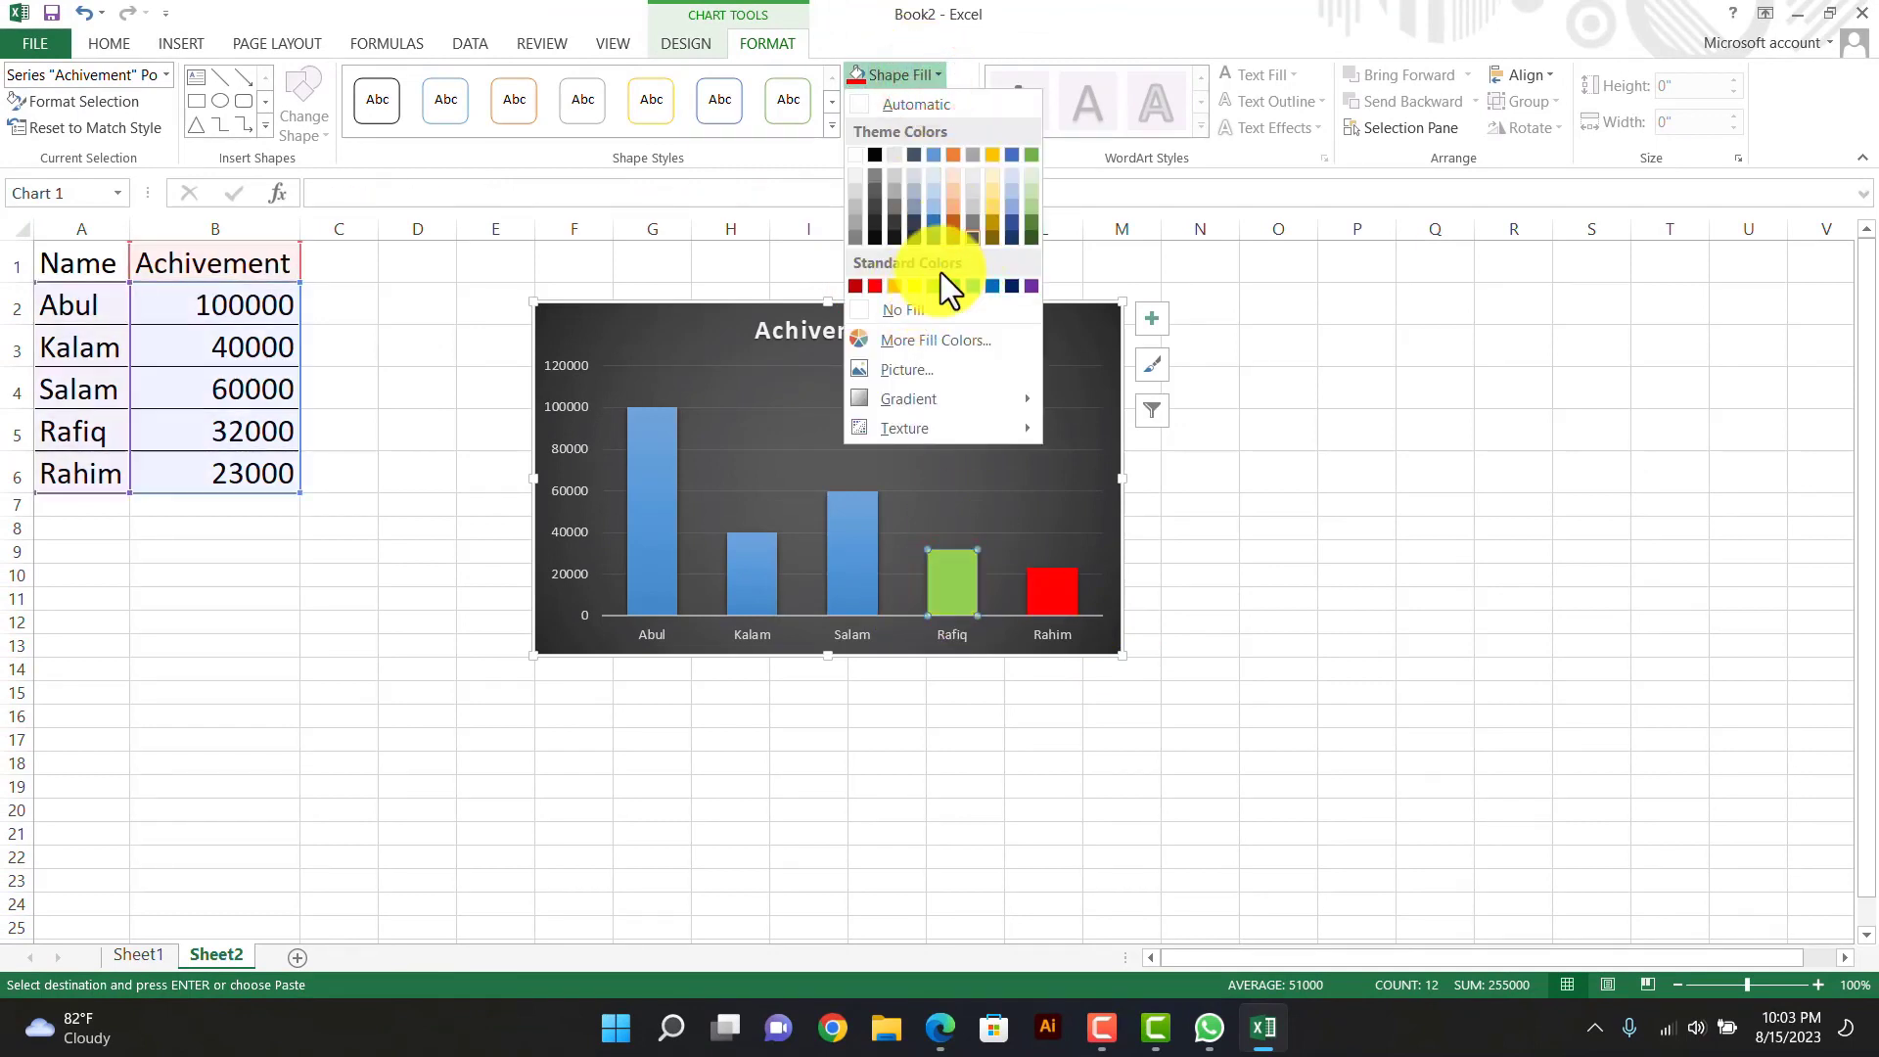
{"action": "left_click", "coordinate": [899, 286]}
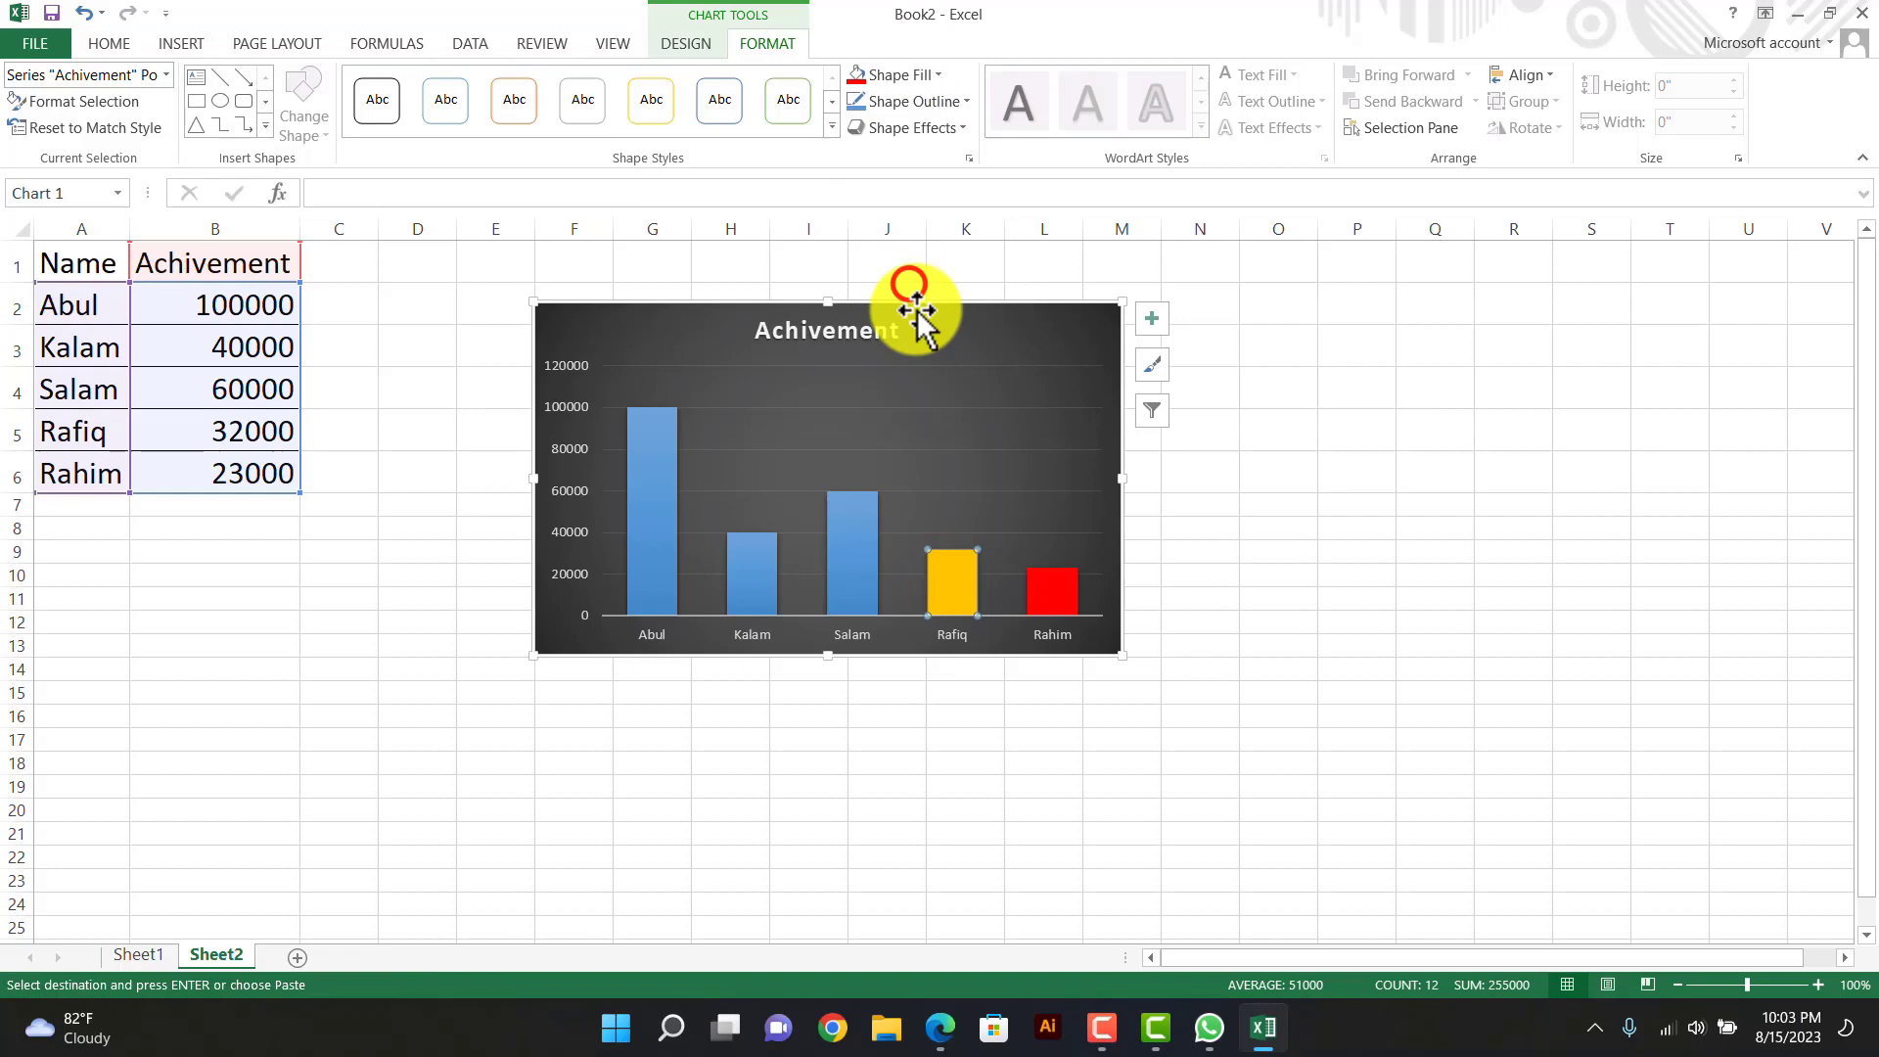
{"action": "left_click", "coordinate": [860, 512]}
{"action": "left_click", "coordinate": [908, 75]}
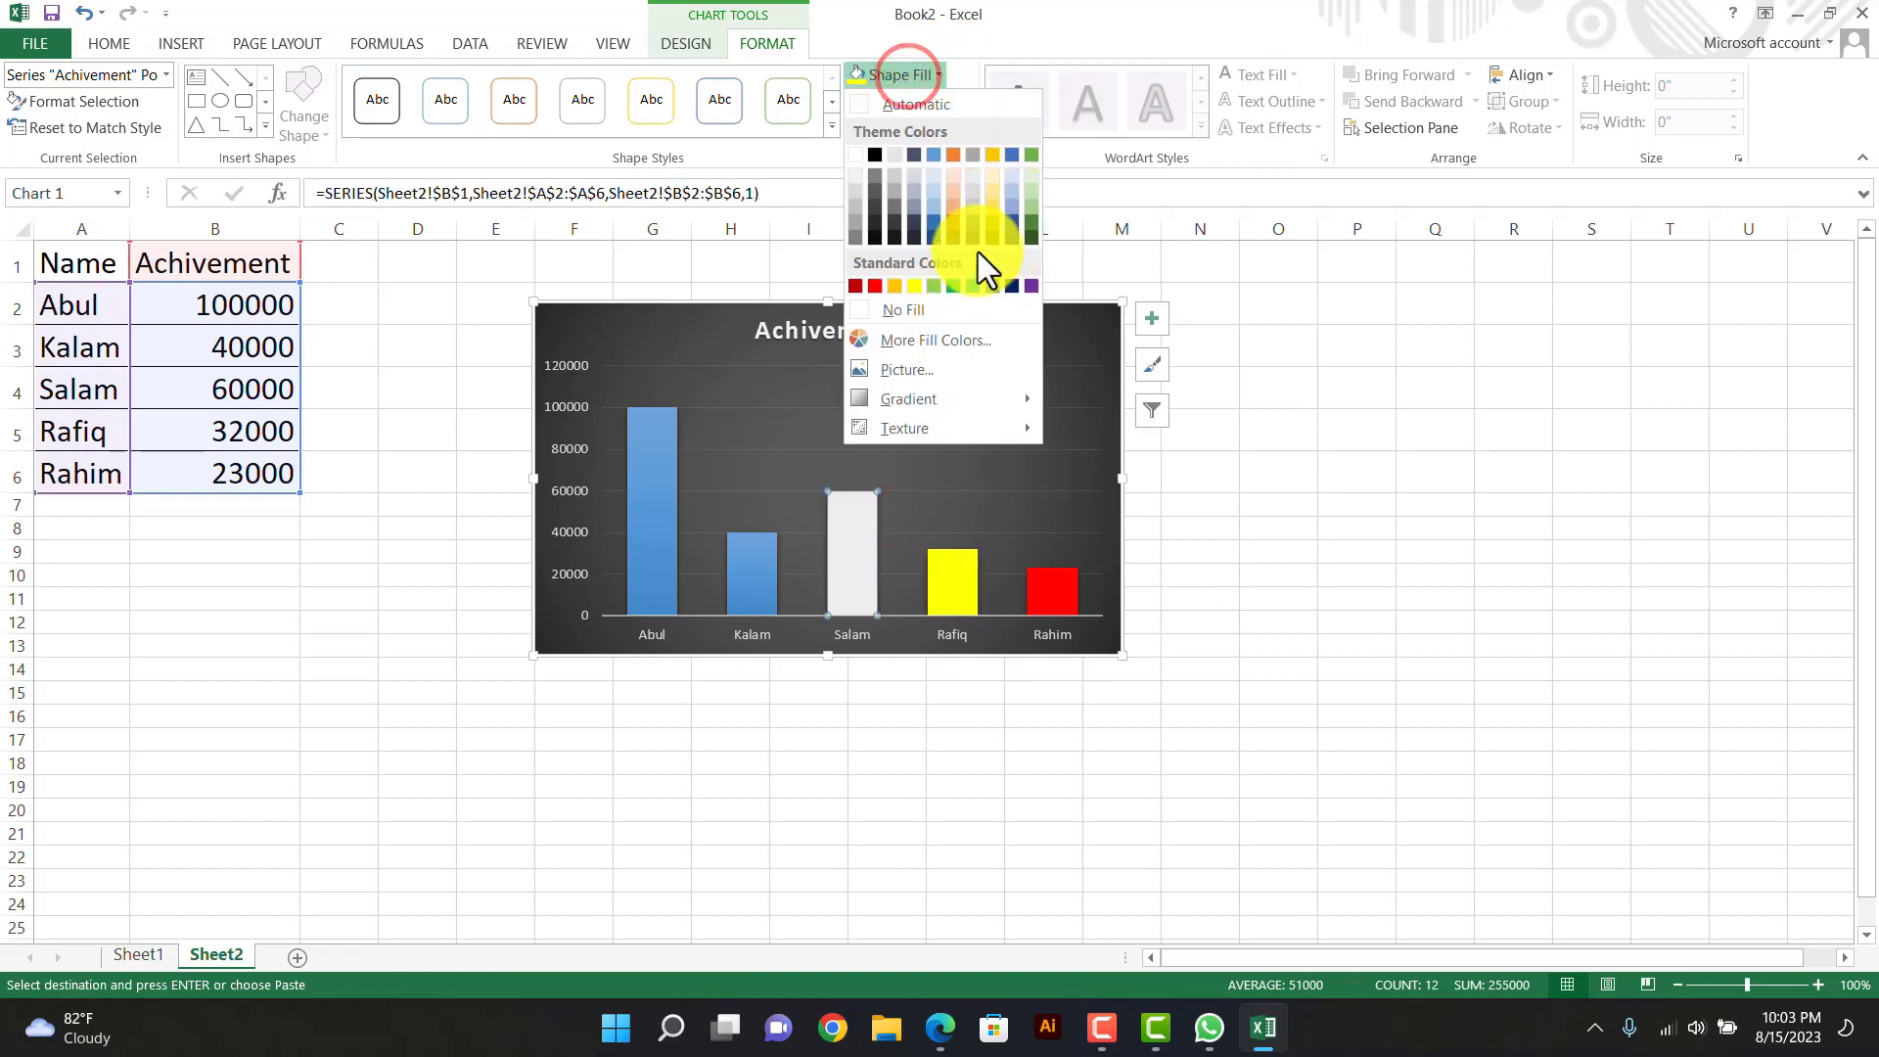
{"action": "left_click", "coordinate": [985, 222]}
- Fill the Kalam column with standard orange and compare the column colours with the chart on Sheet1
{"action": "left_click", "coordinate": [754, 583]}
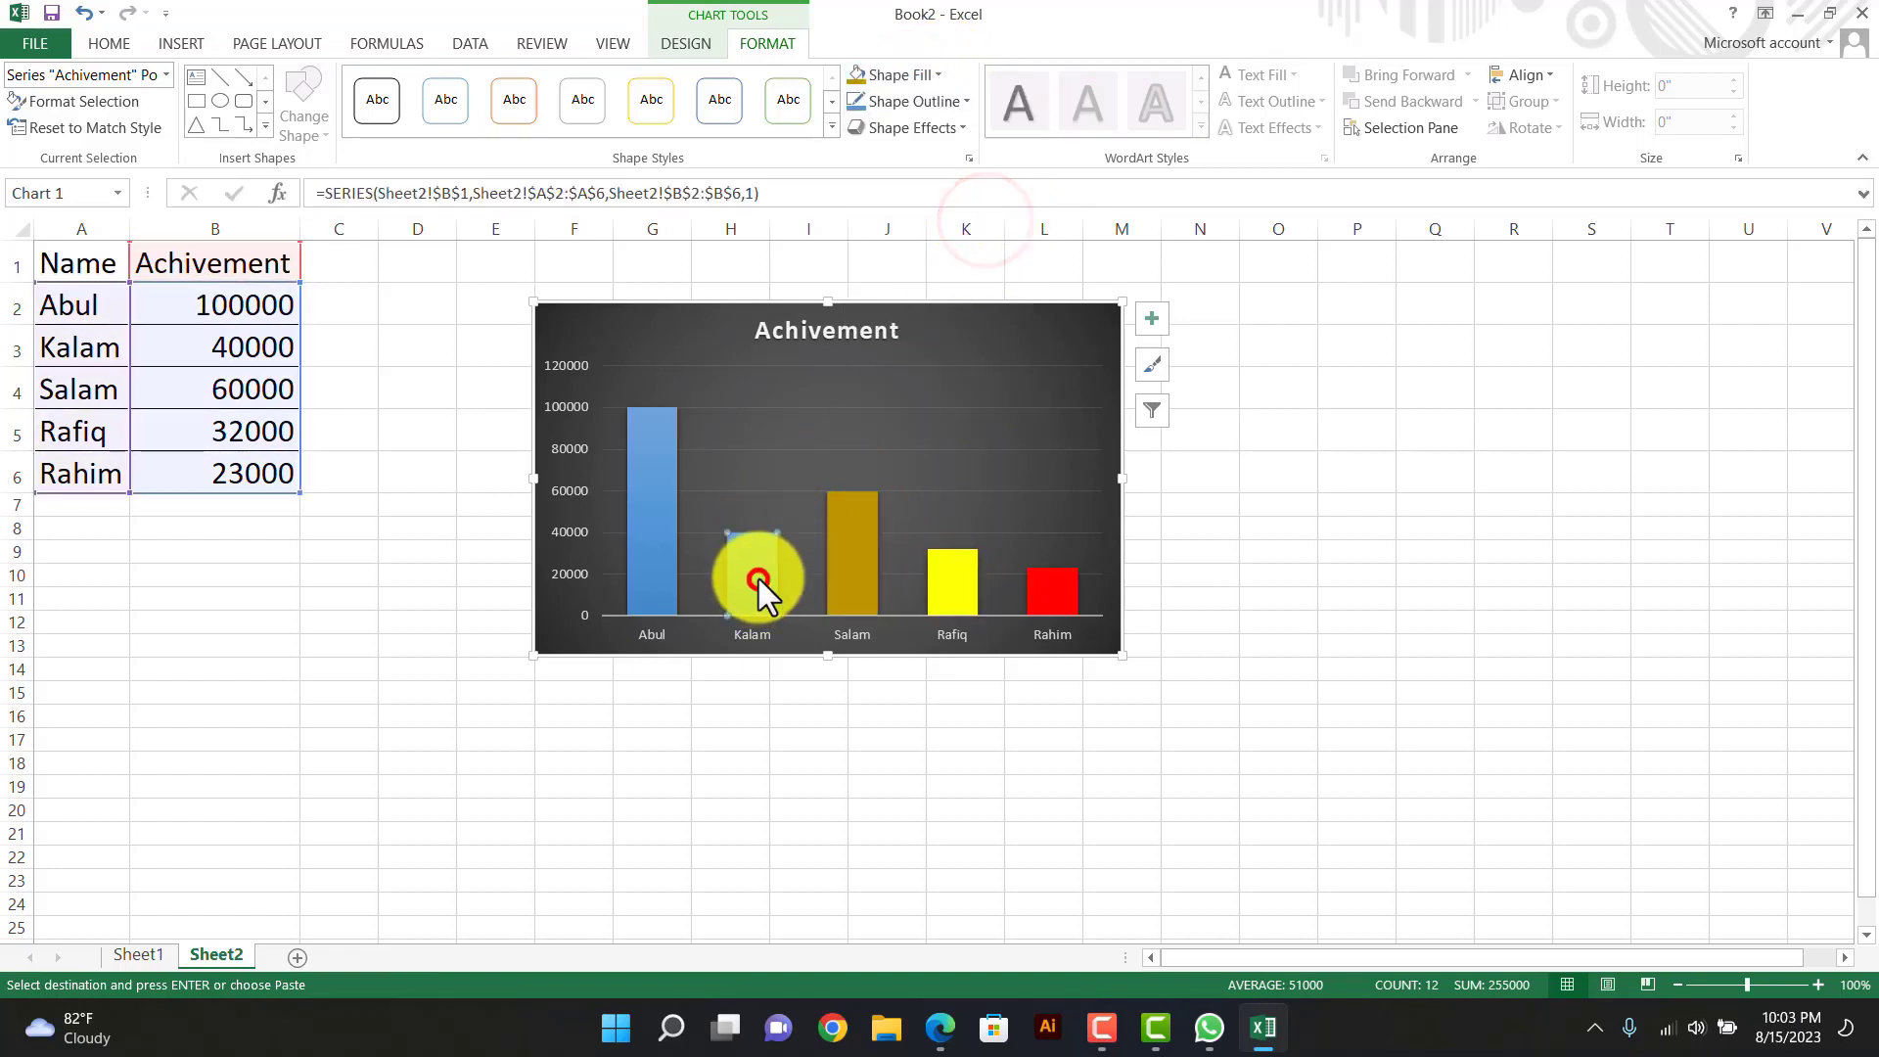
{"action": "left_click", "coordinate": [915, 75]}
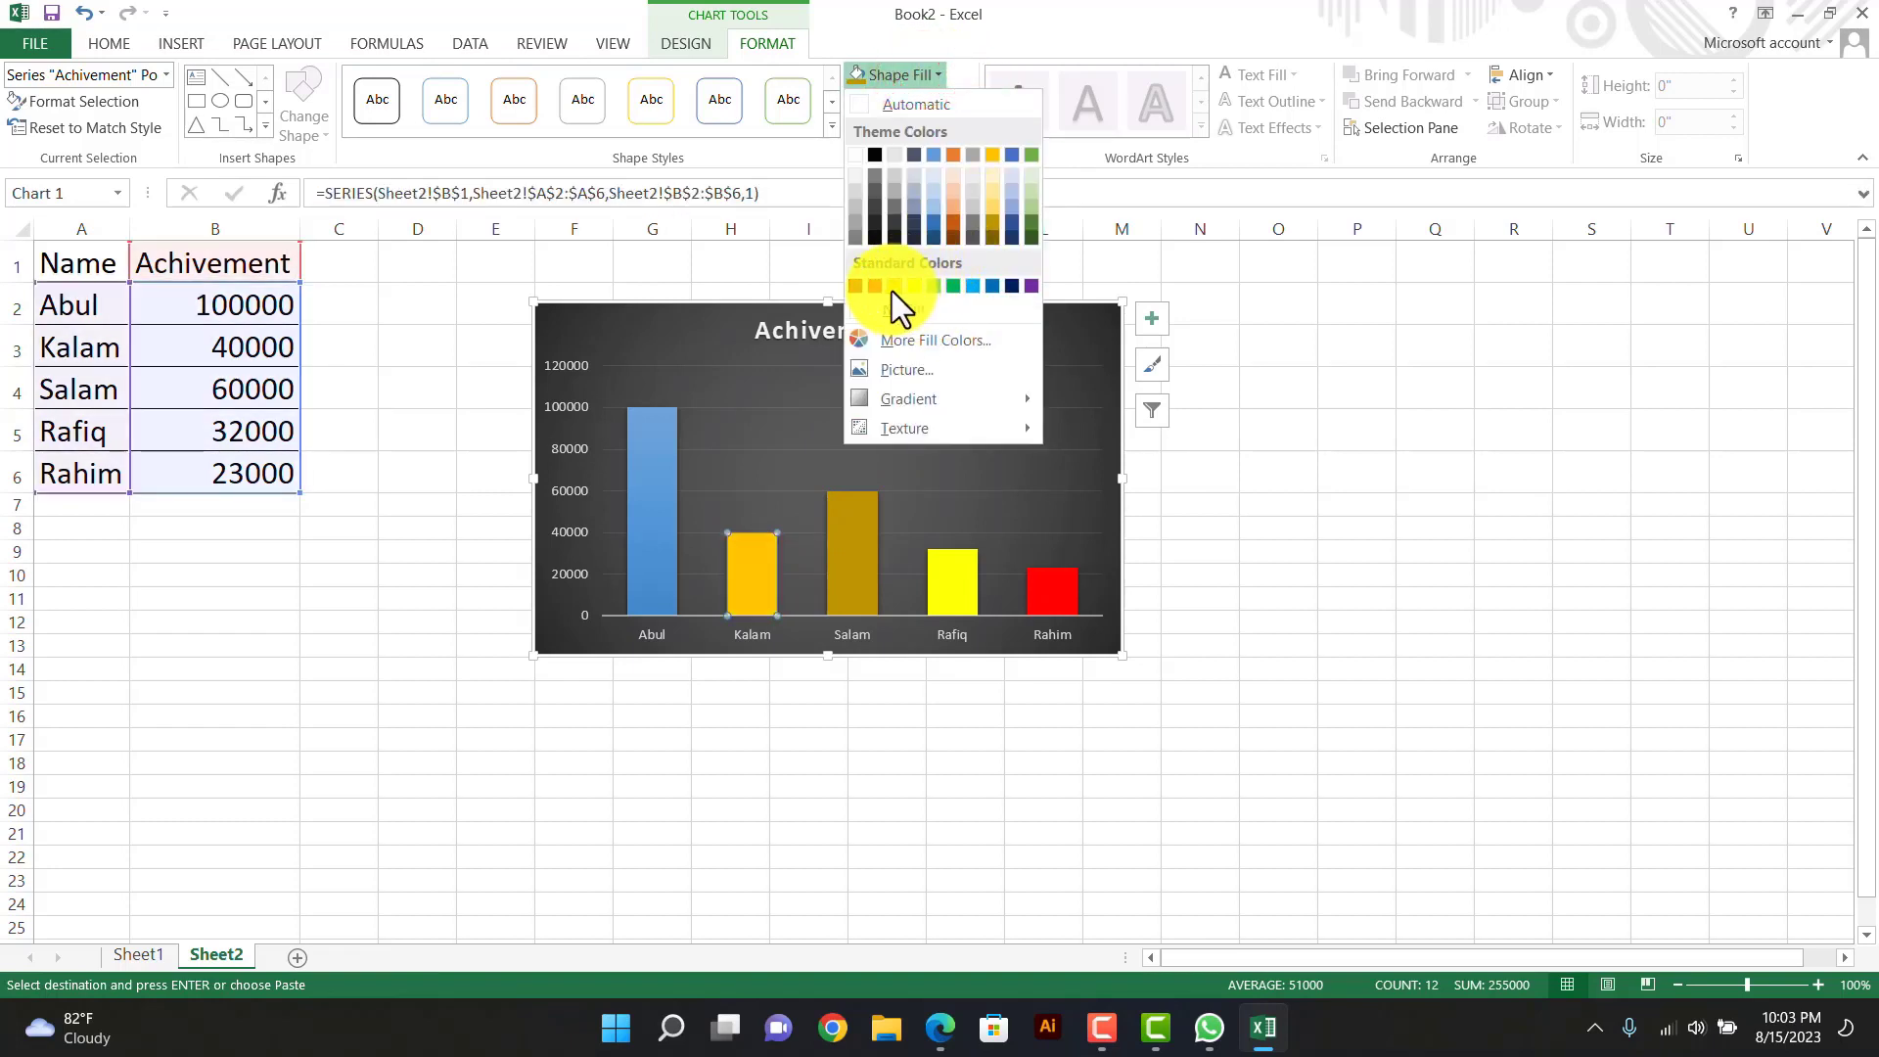
{"action": "left_click", "coordinate": [893, 285]}
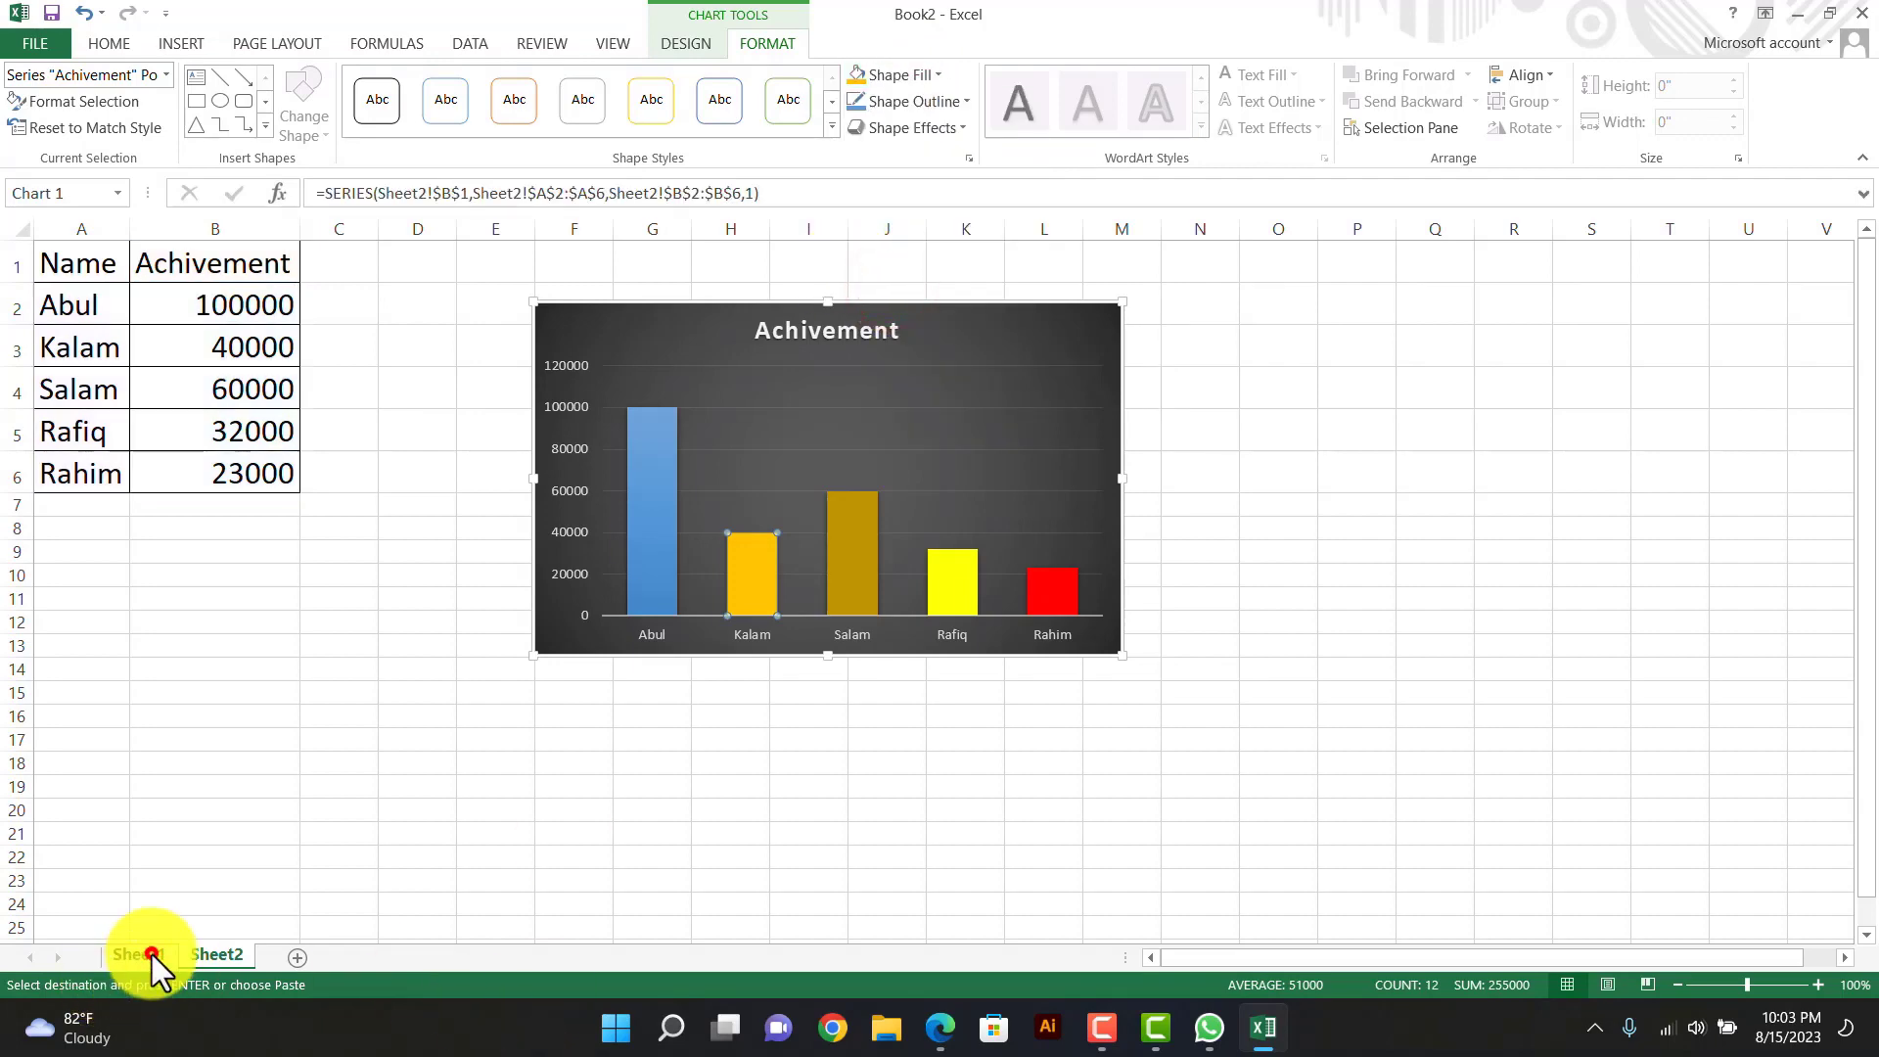
{"action": "left_click", "coordinate": [151, 954]}
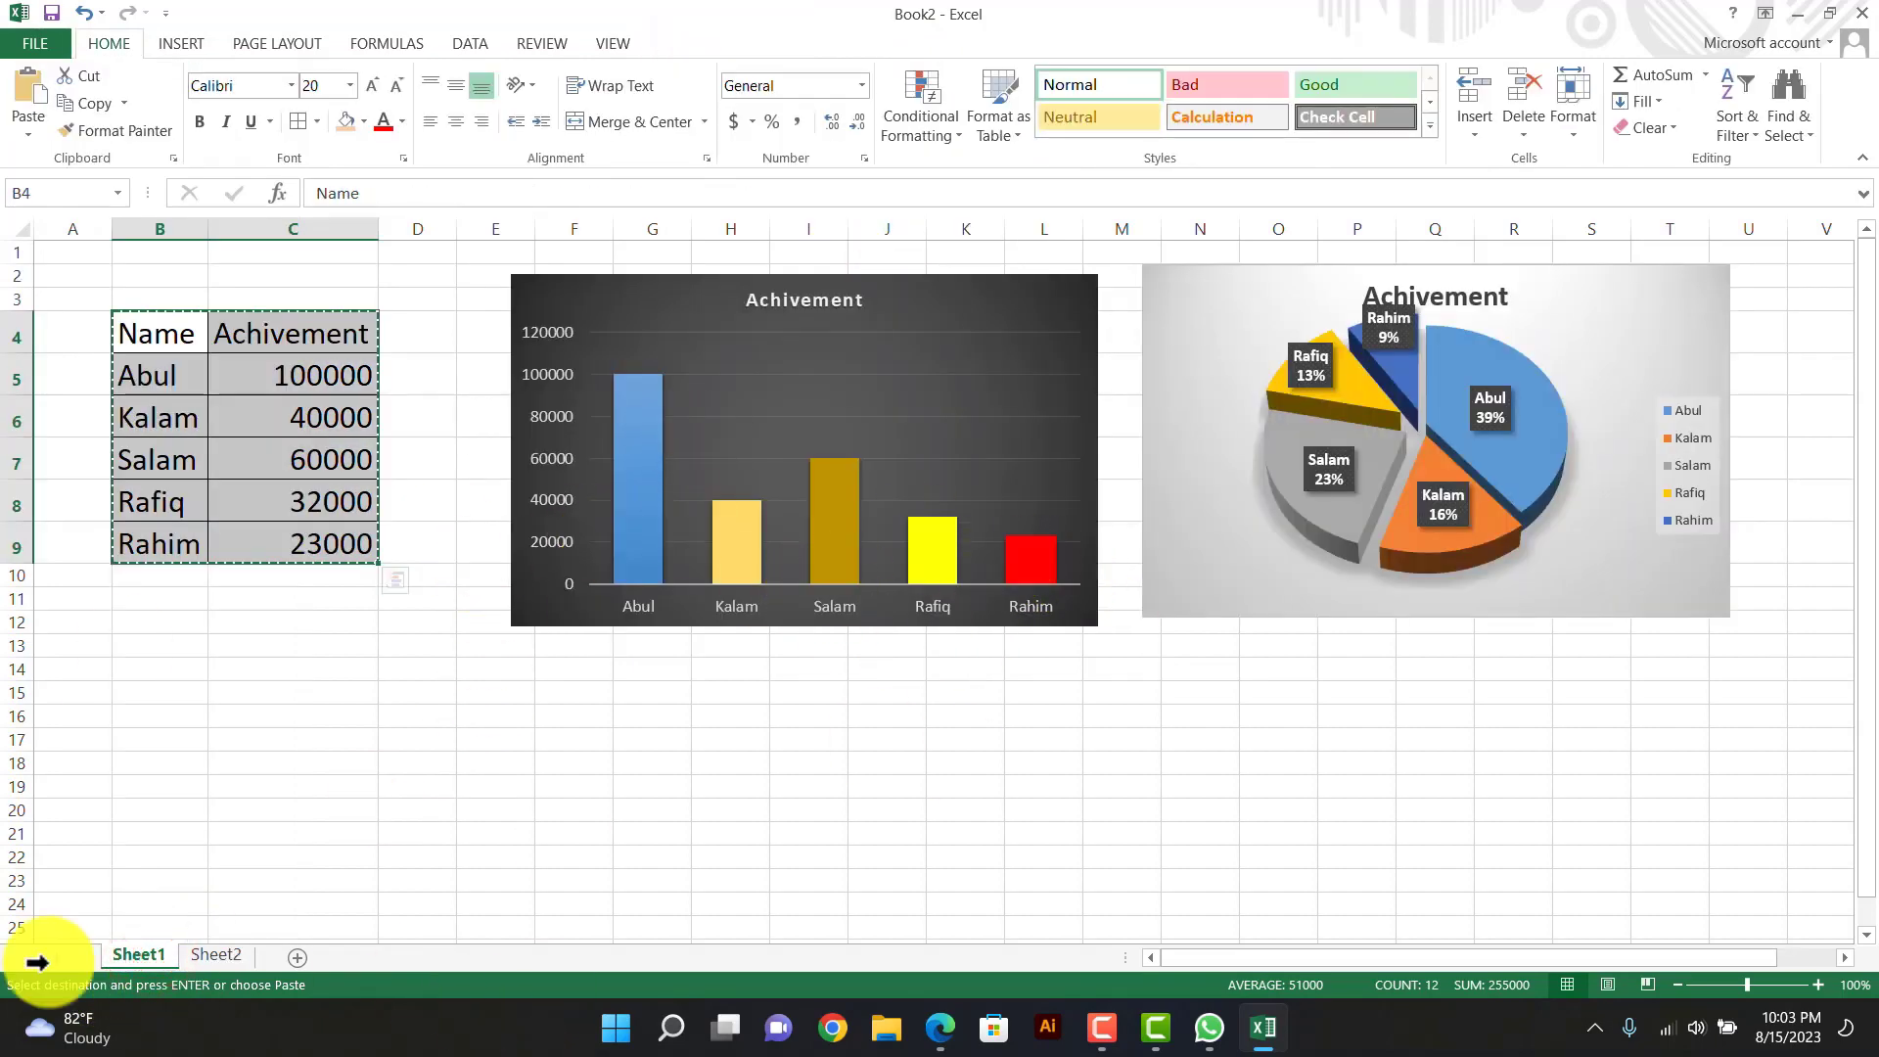
{"action": "left_click", "coordinate": [215, 954]}
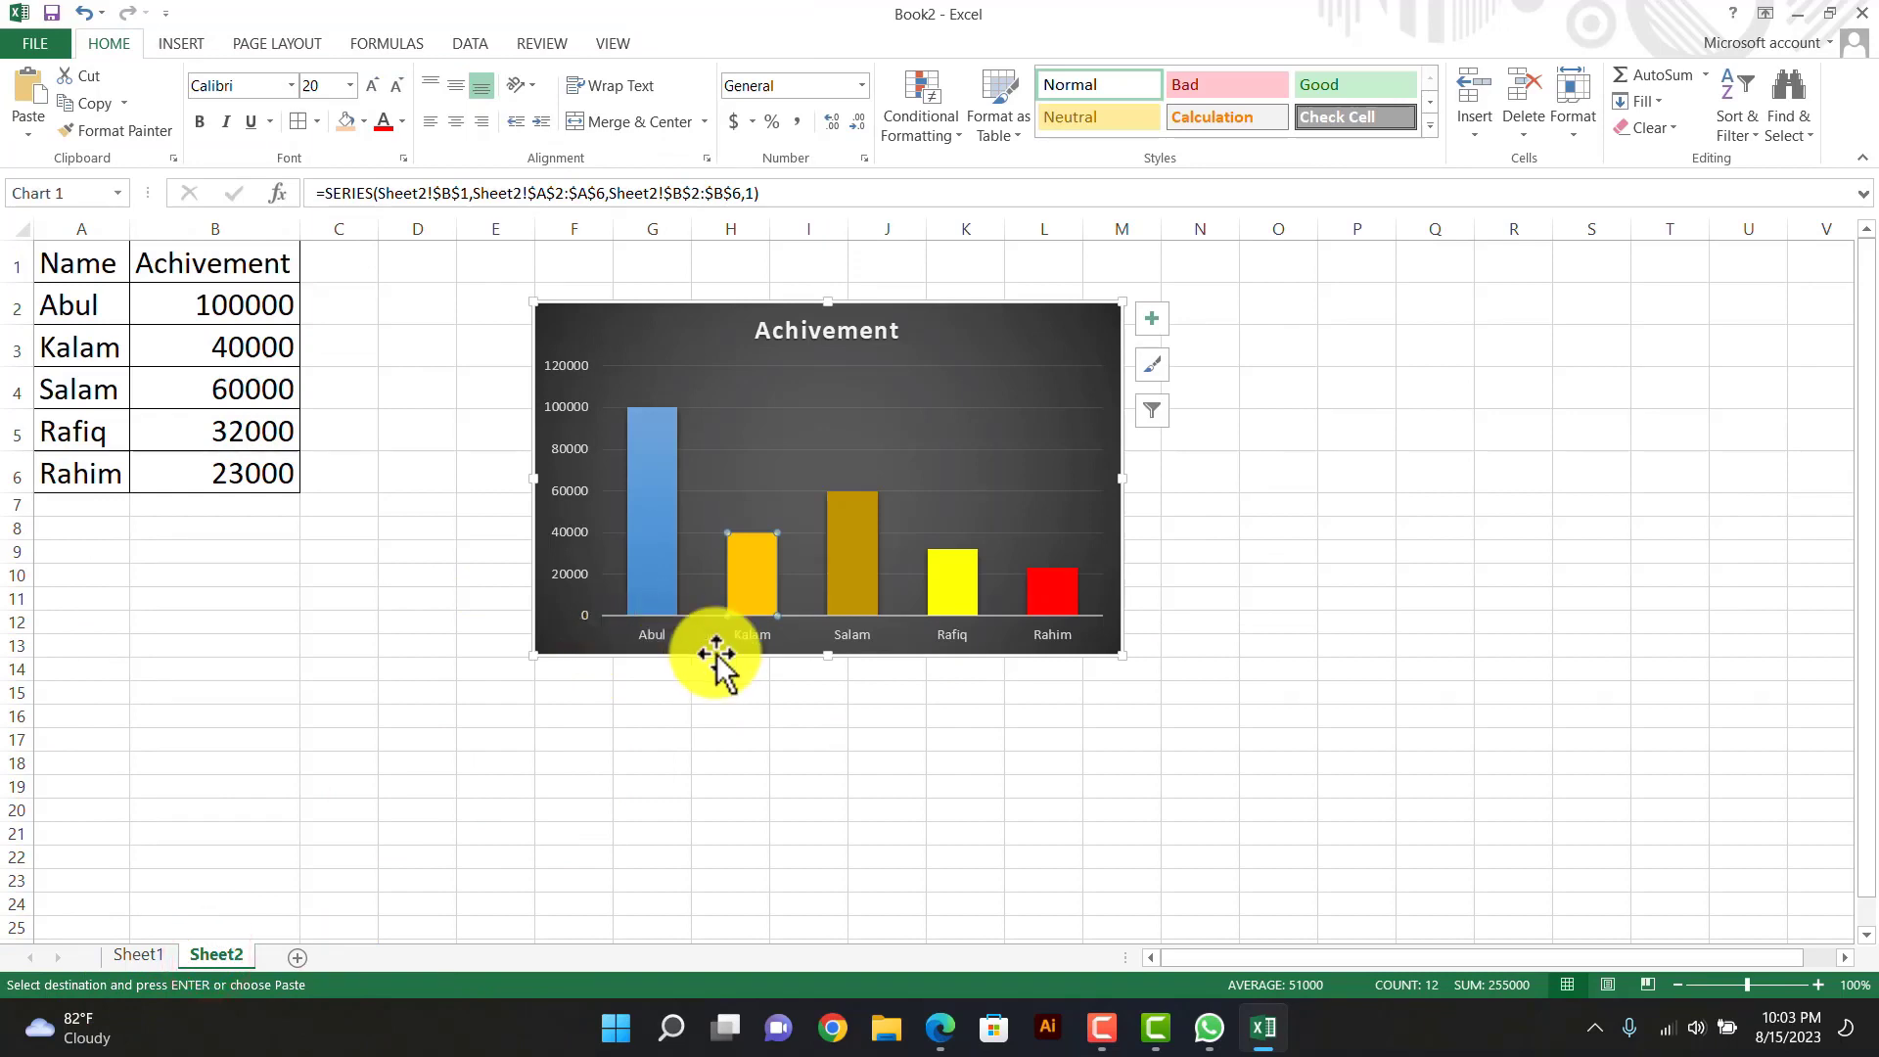
- Select the entire chart area on Sheet2 and bring up the font formatting options
{"action": "left_click", "coordinate": [659, 306]}
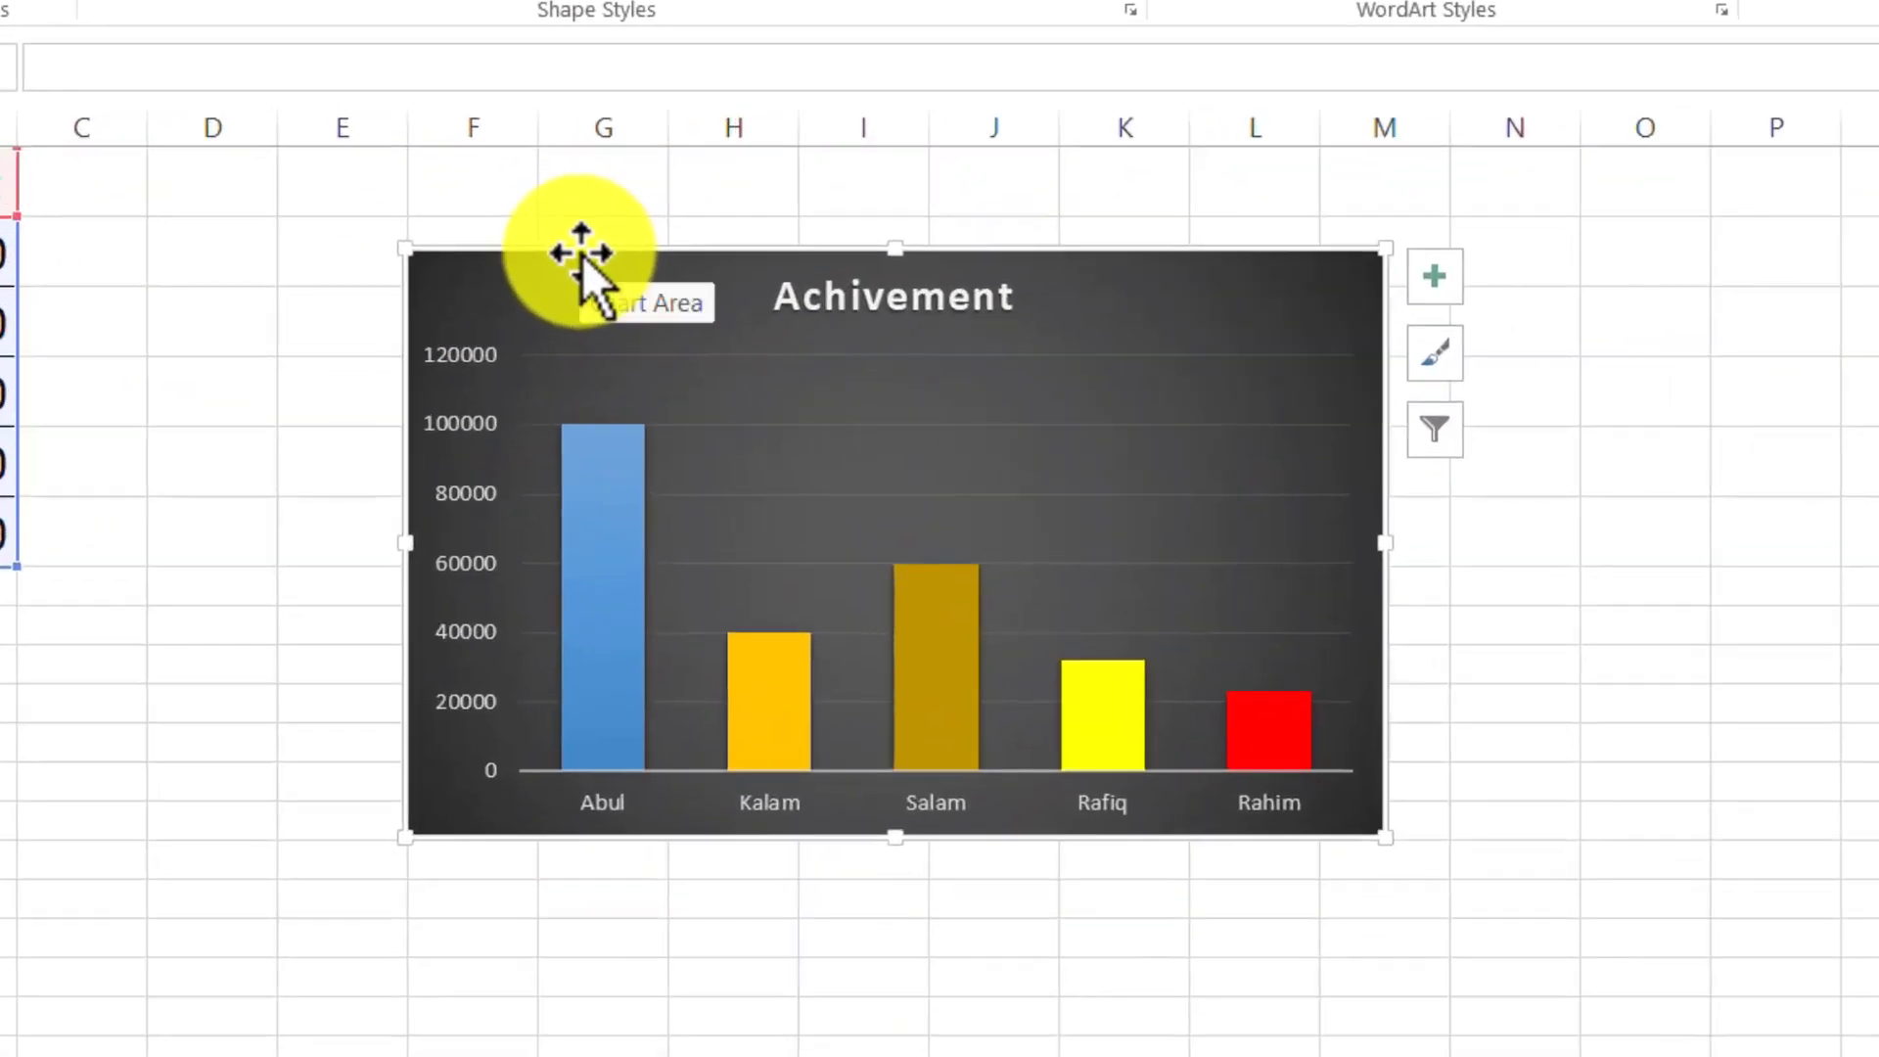
{"action": "left_click", "coordinate": [633, 299]}
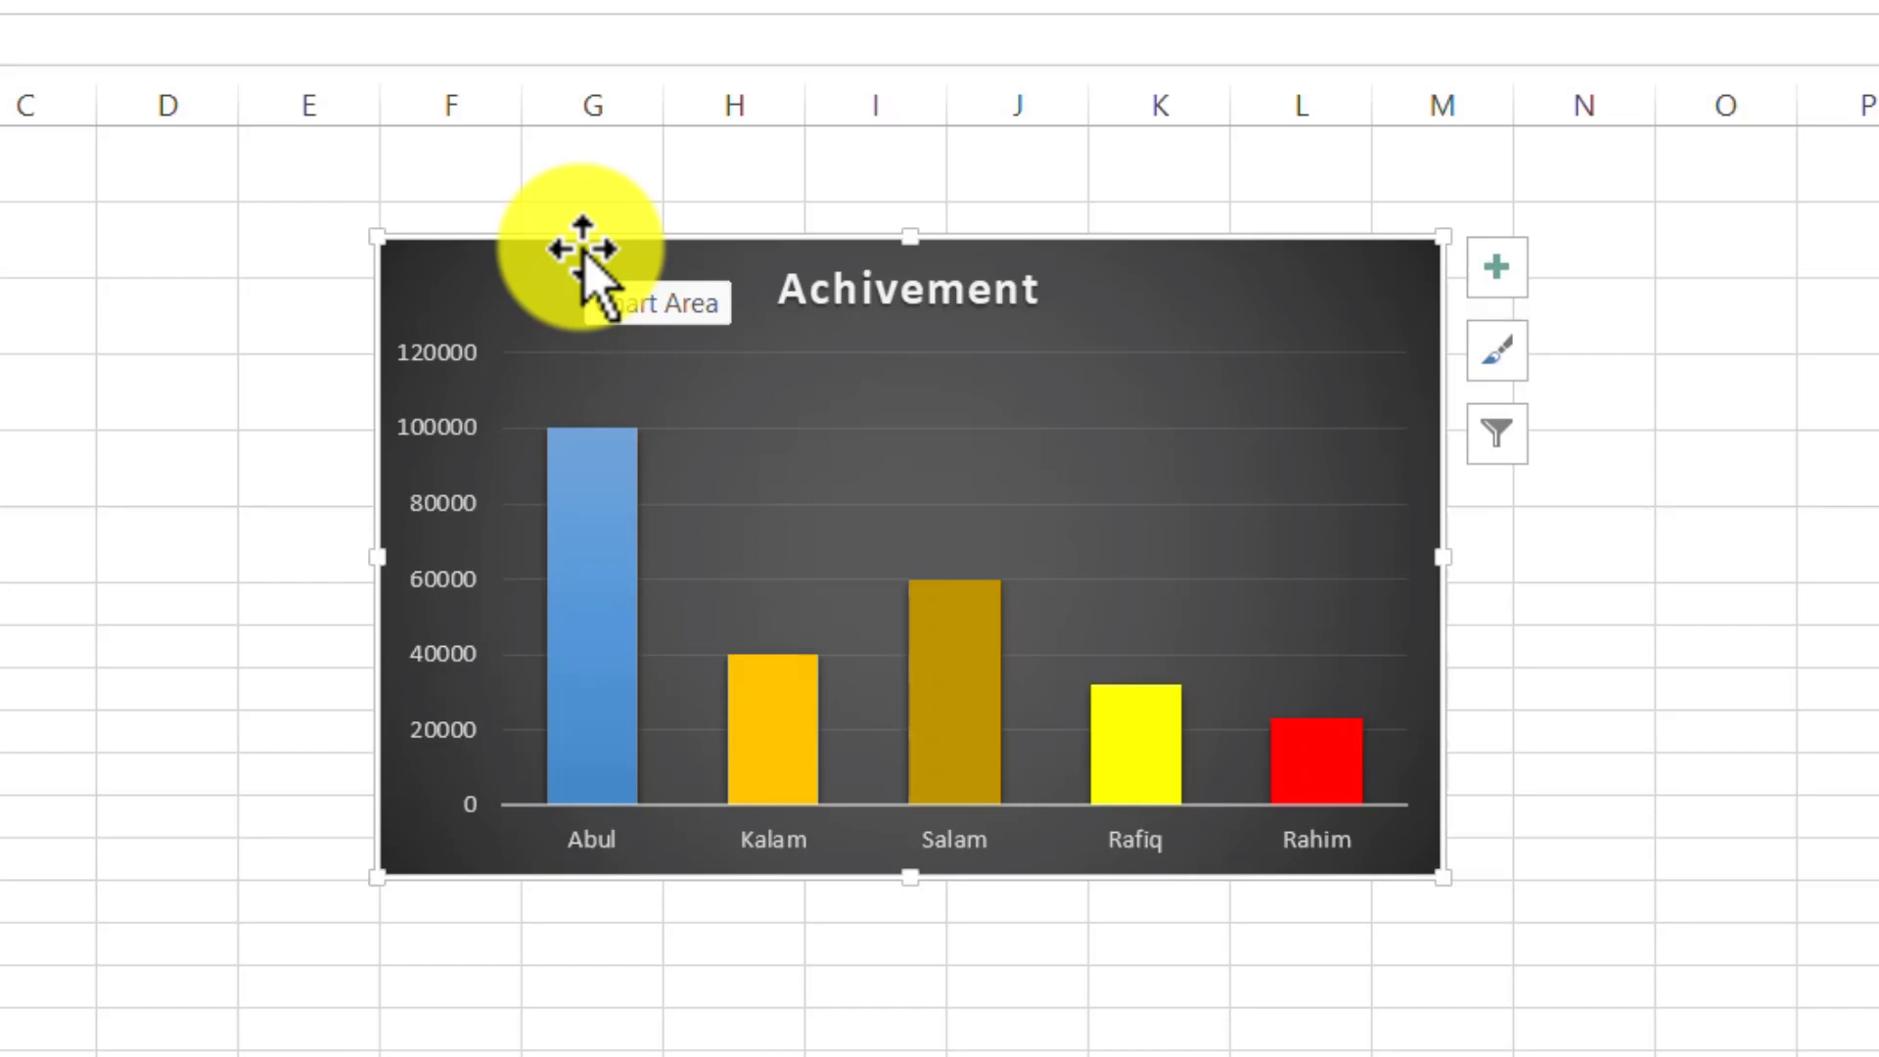
{"action": "left_click", "coordinate": [579, 244]}
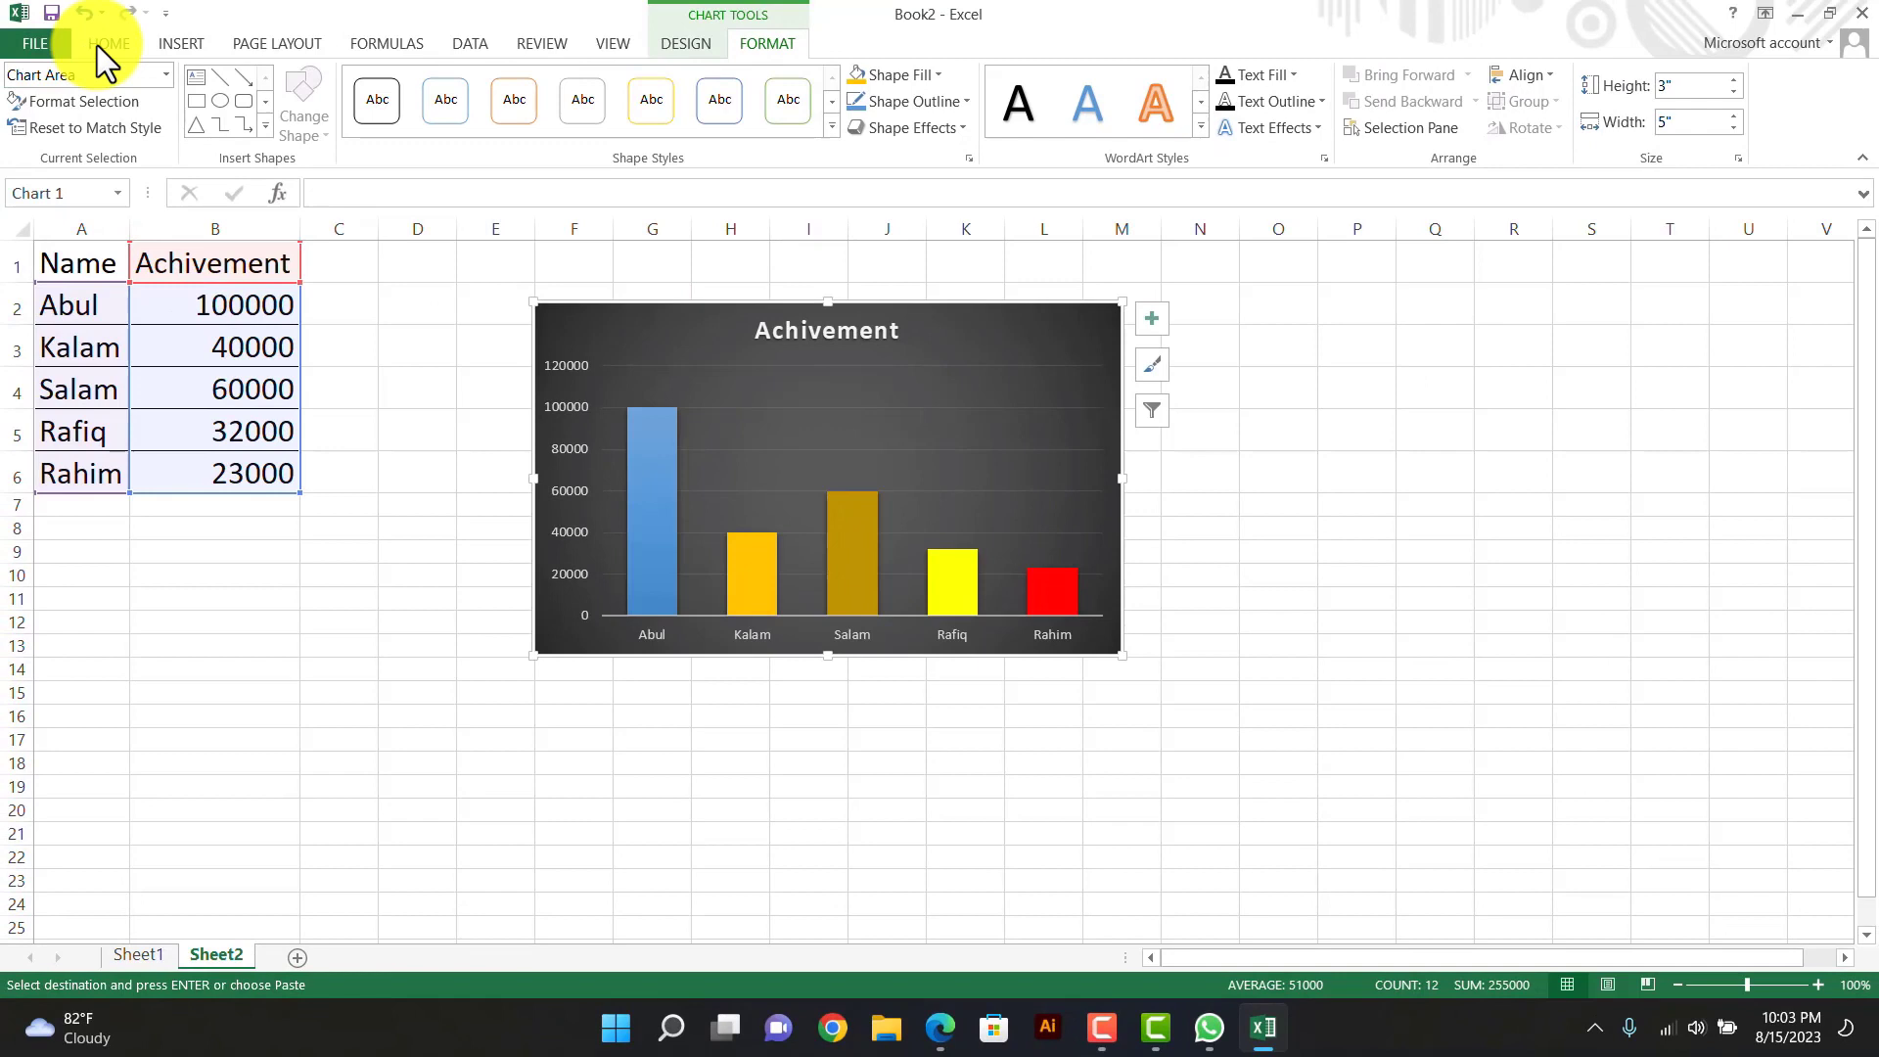
{"action": "left_click", "coordinate": [96, 45]}
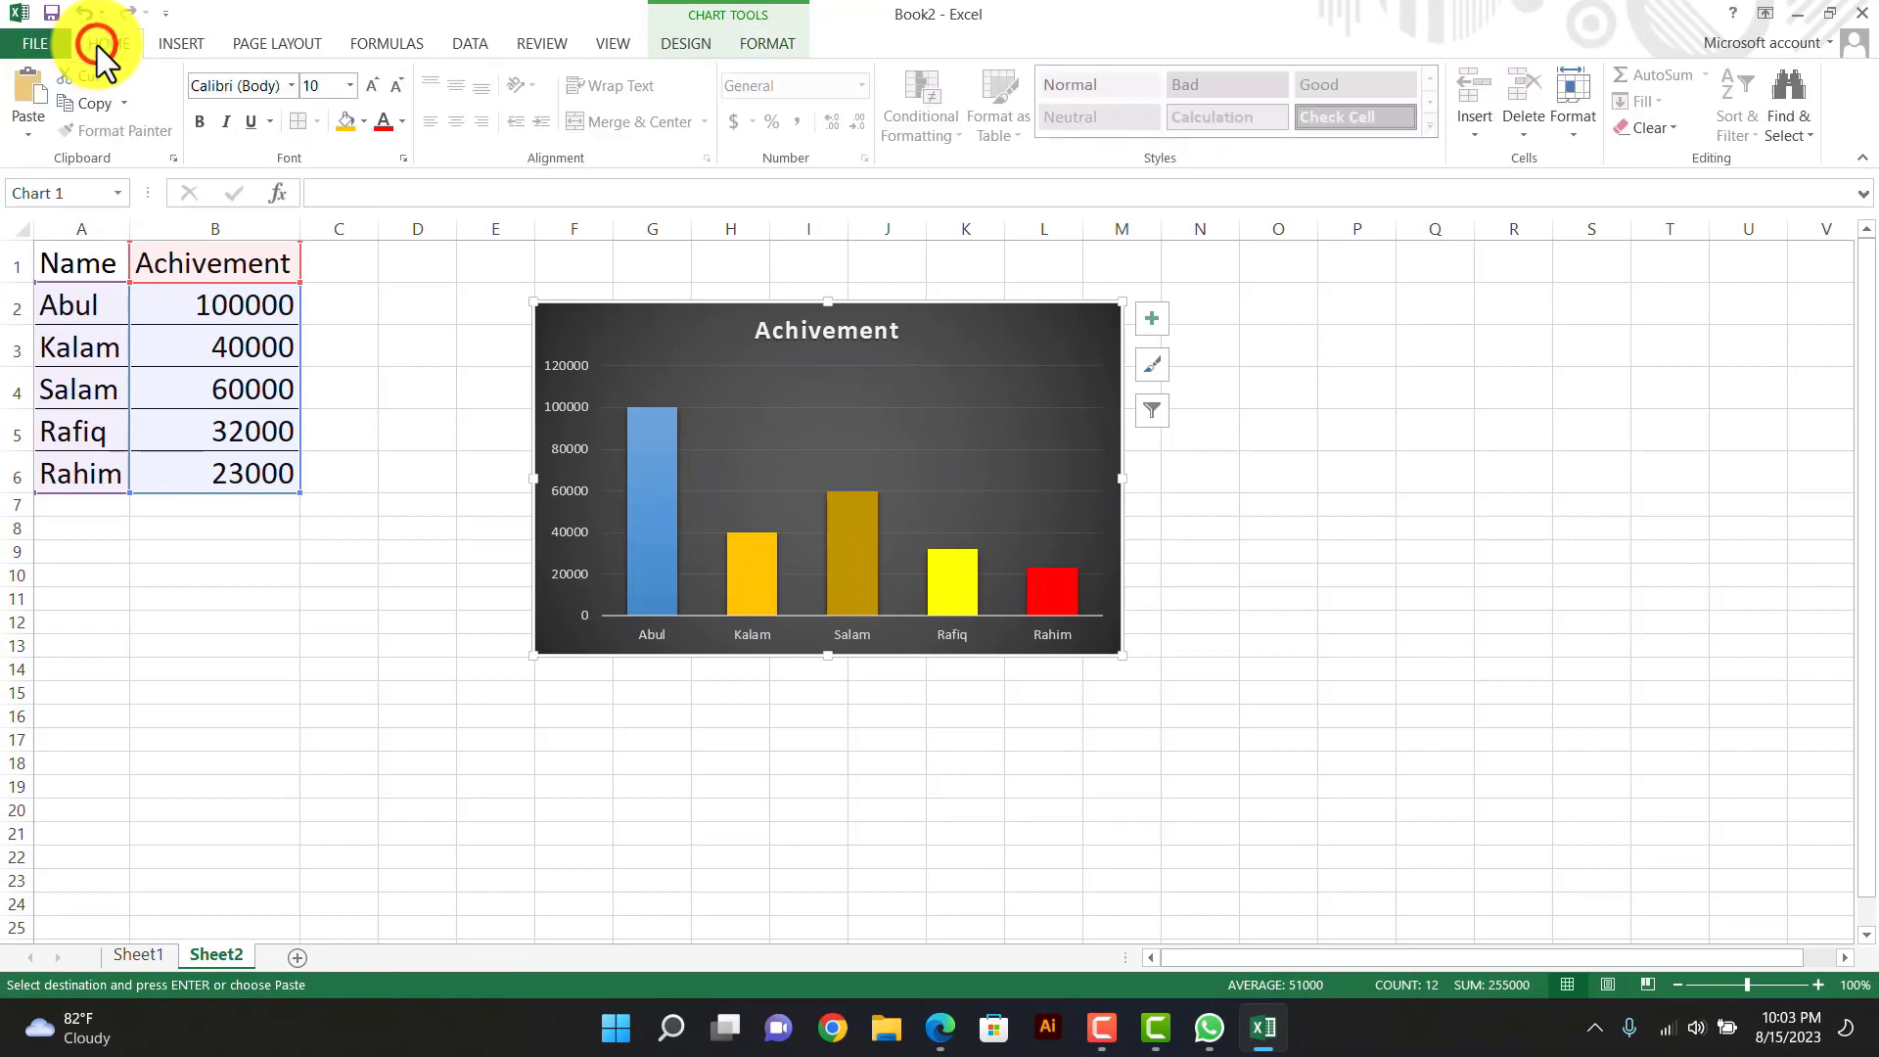
- Try the Calibri Light font on the chart text, and set it back to Calibri
{"action": "left_click", "coordinate": [290, 88]}
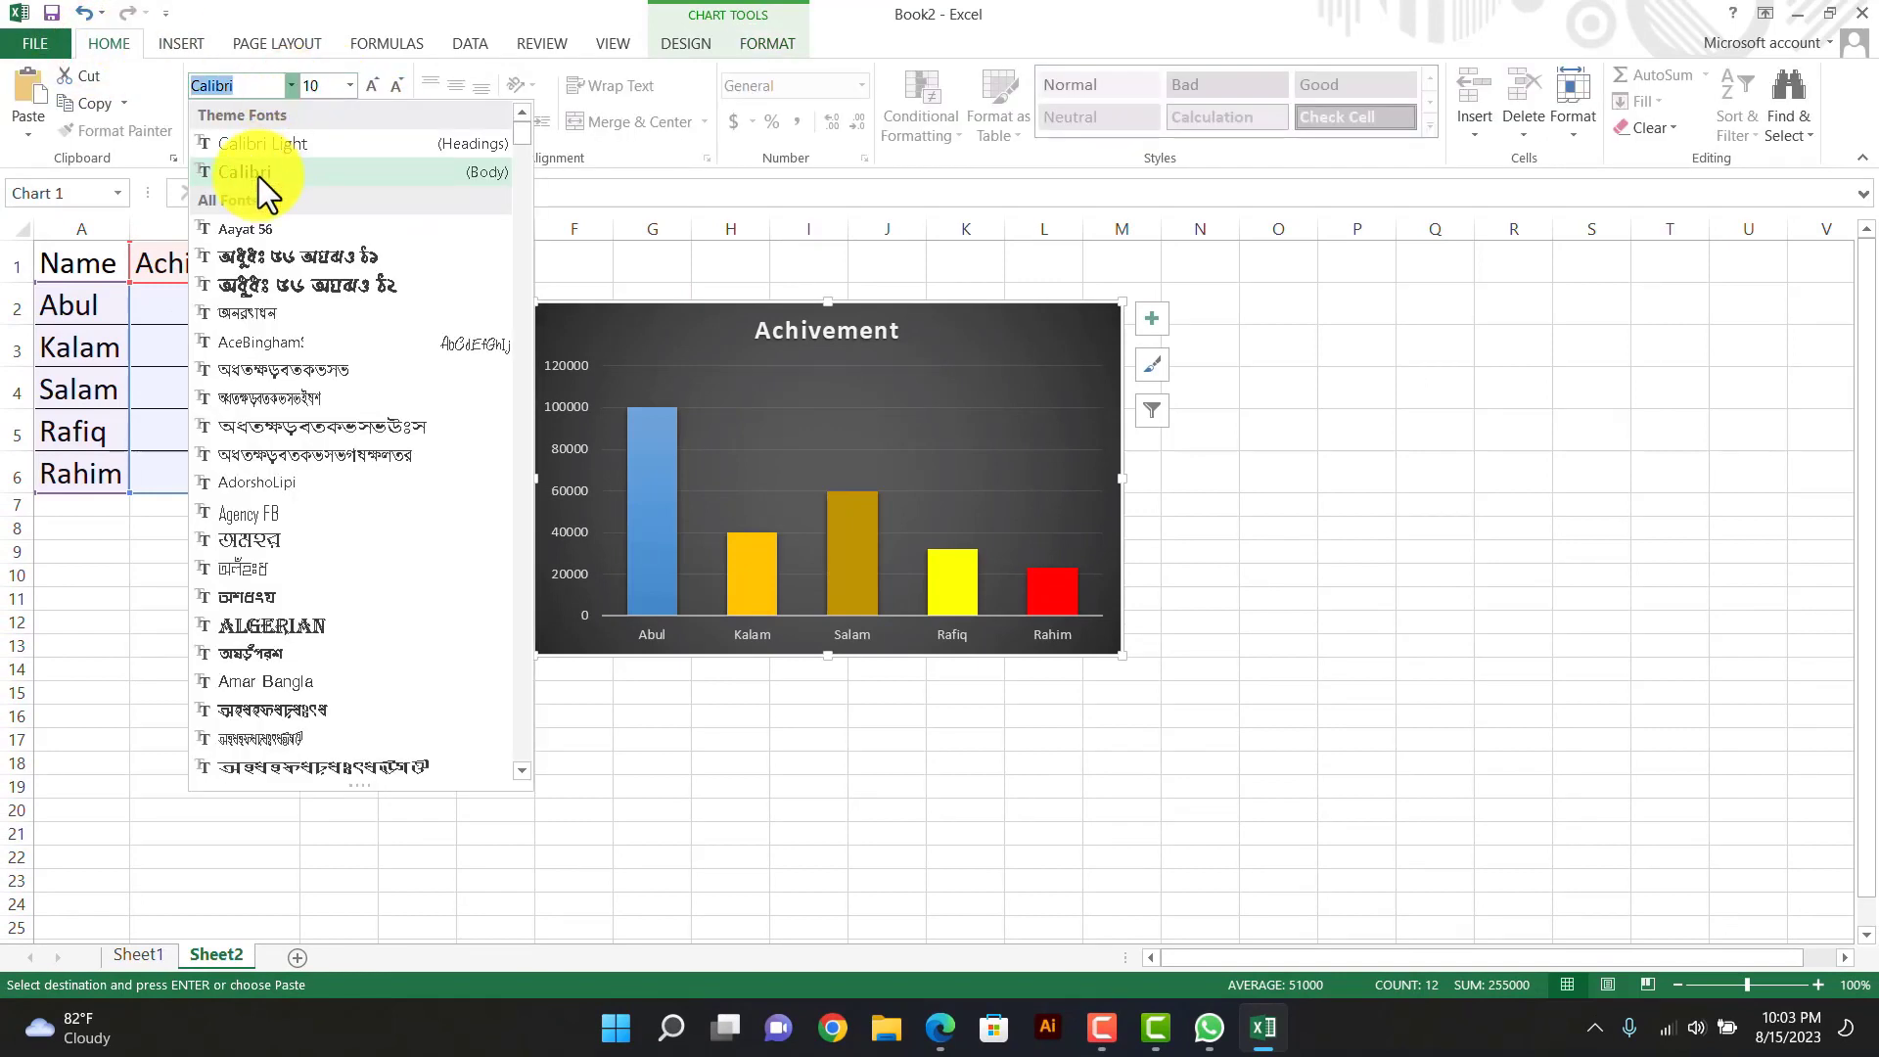
{"action": "left_click", "coordinate": [276, 146]}
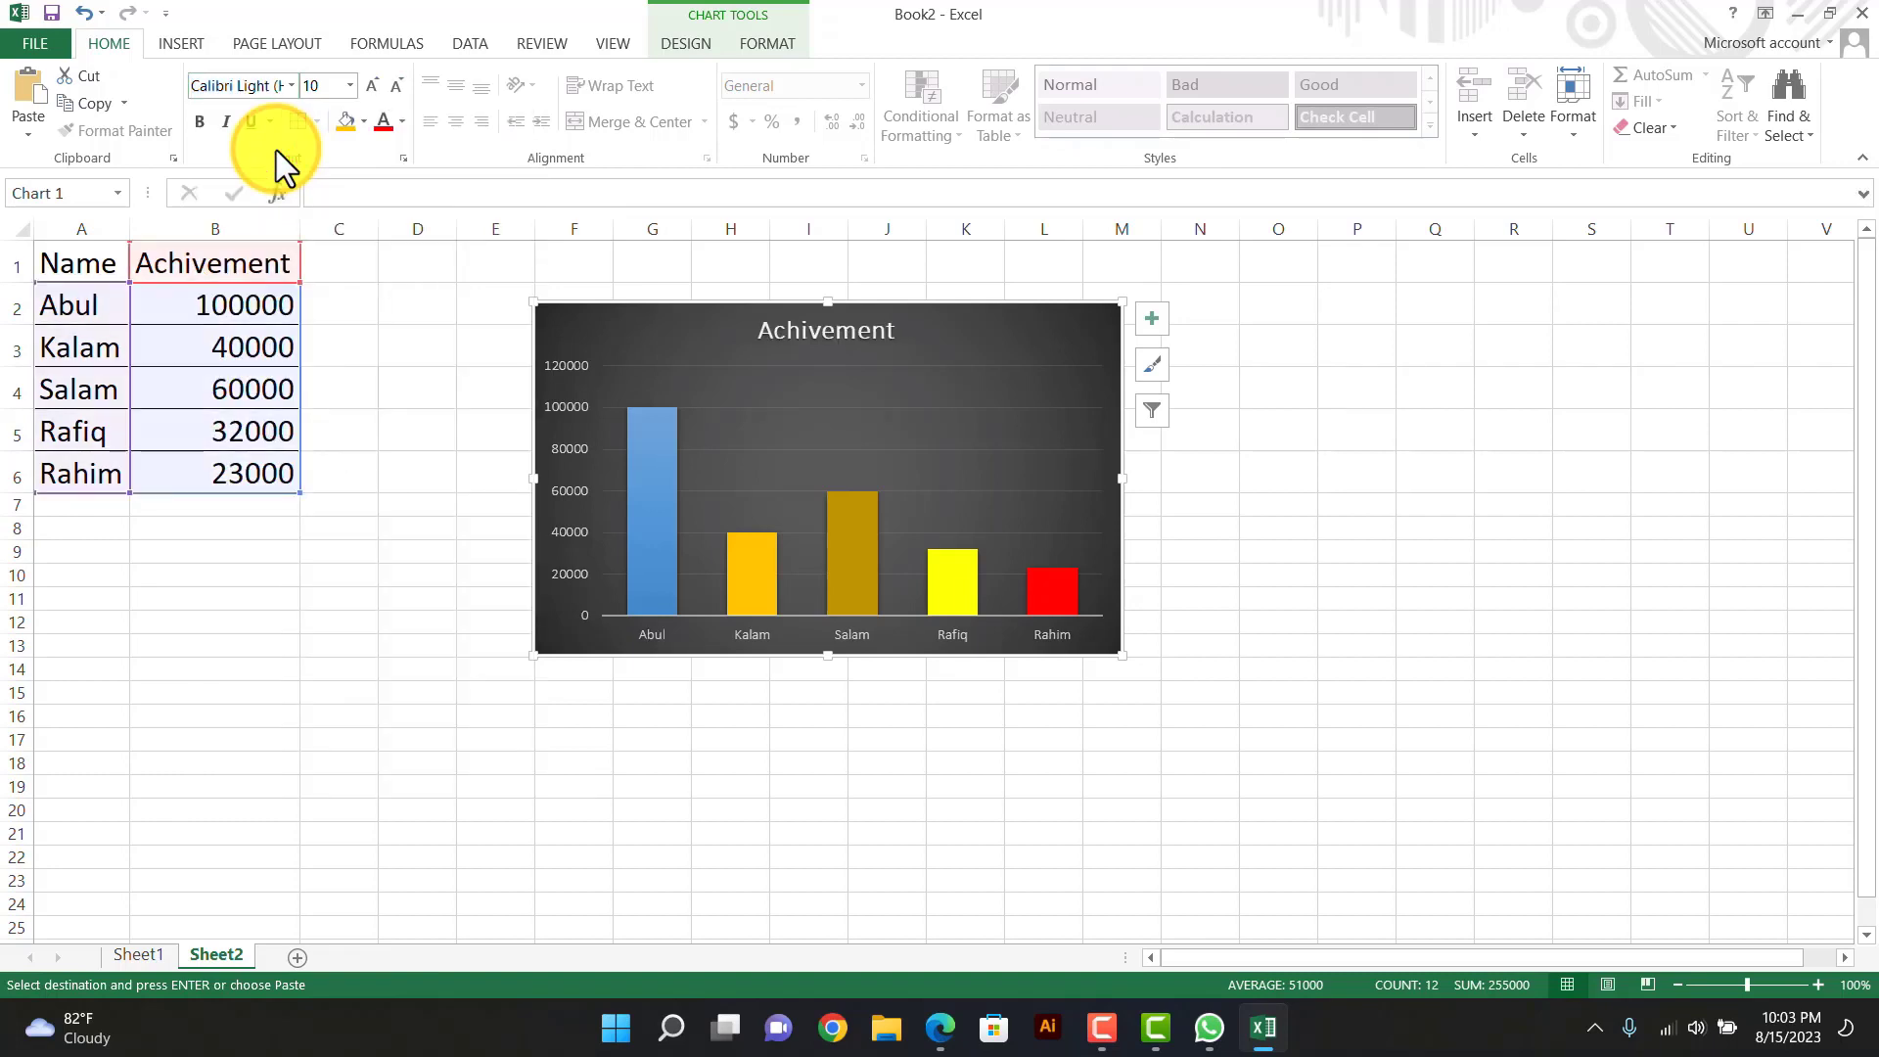
{"action": "left_click", "coordinate": [294, 86]}
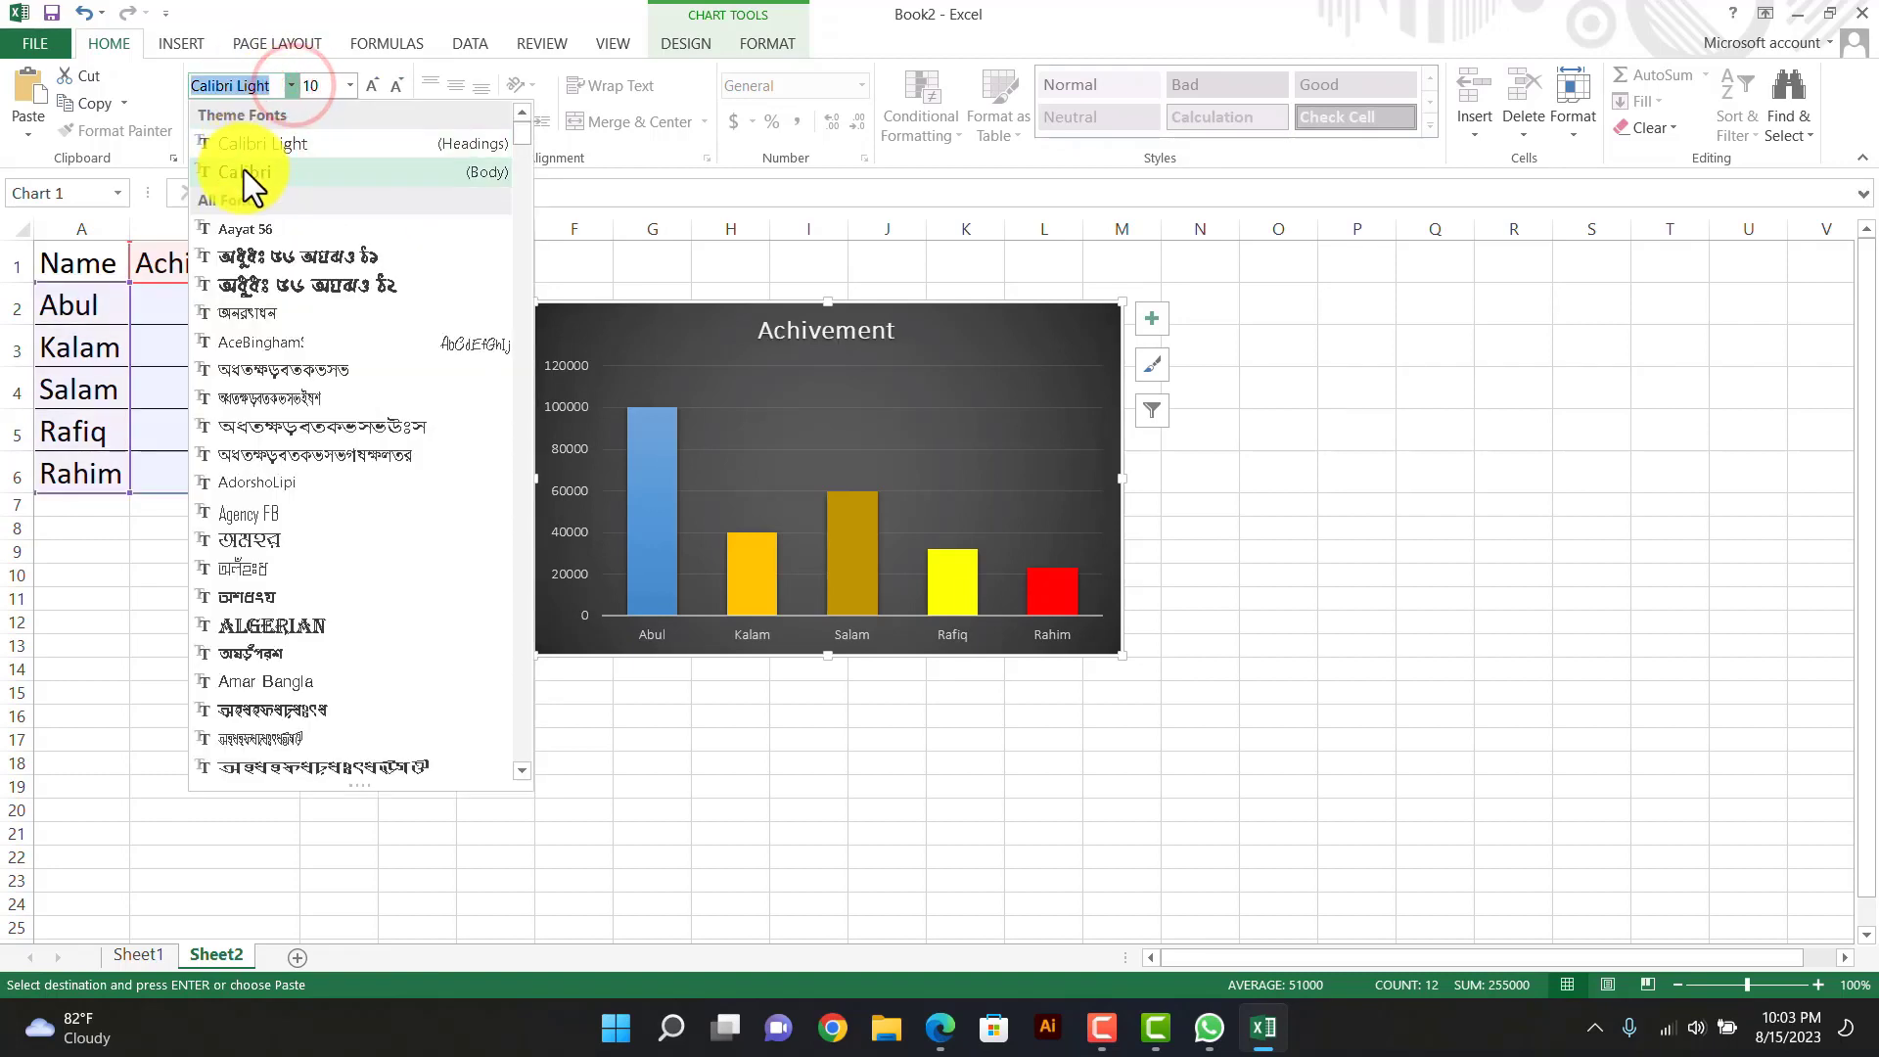
{"action": "left_click", "coordinate": [244, 168]}
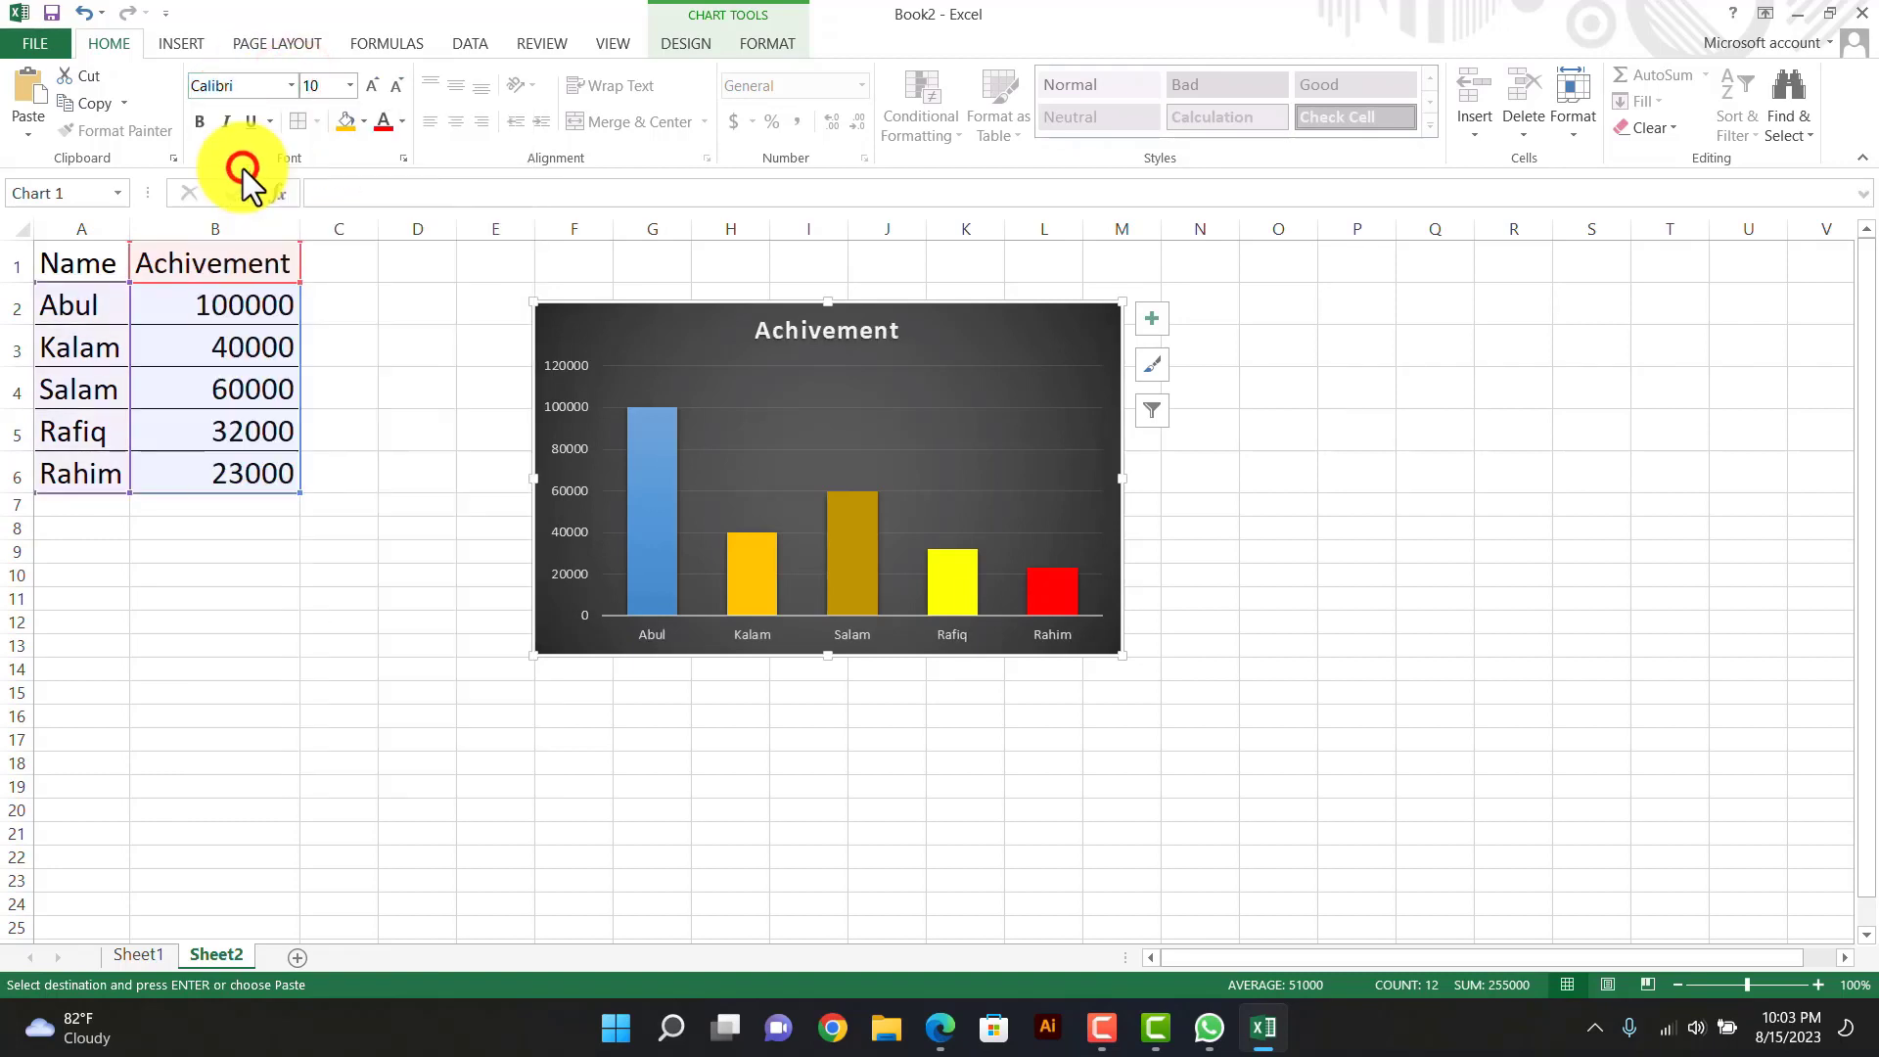
- Set all the chart text to Arial Black at size 11
{"action": "left_click", "coordinate": [294, 85]}
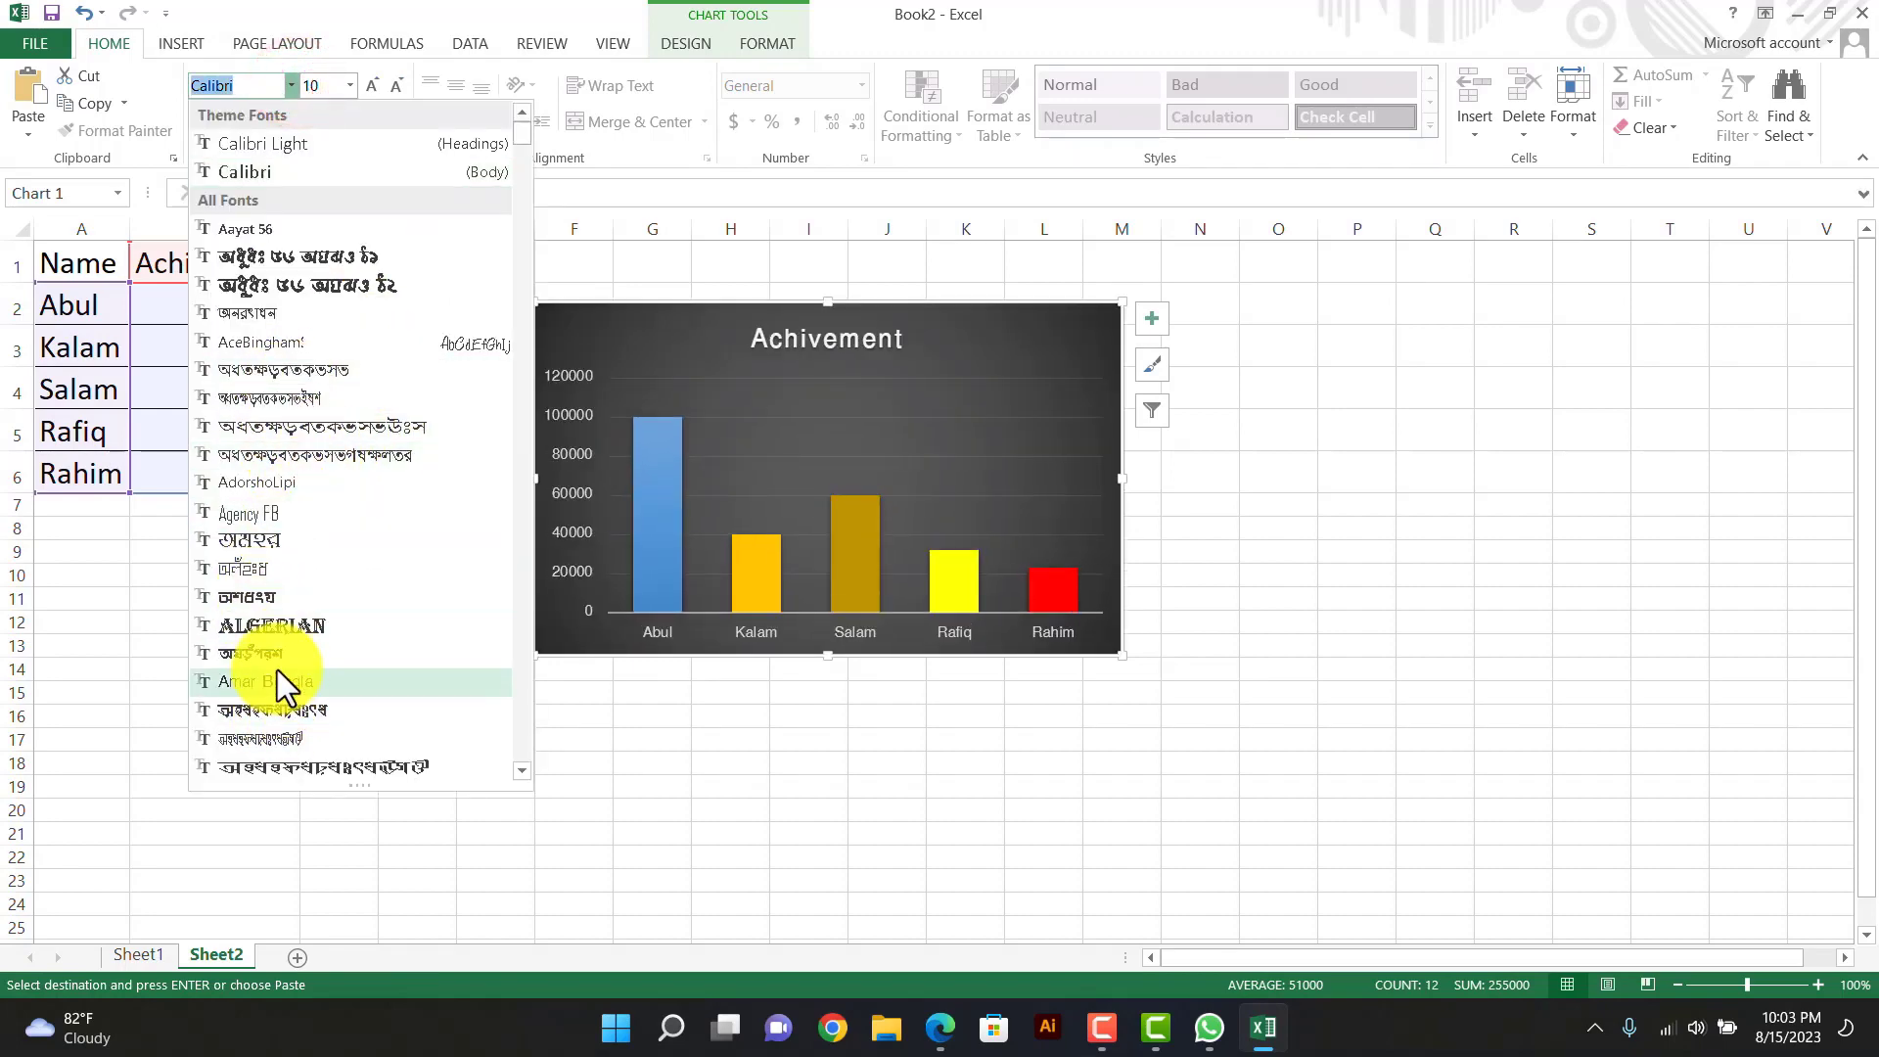
{"action": "scroll", "coordinate": [277, 669], "scroll_direction": "down", "scroll_amount": 5}
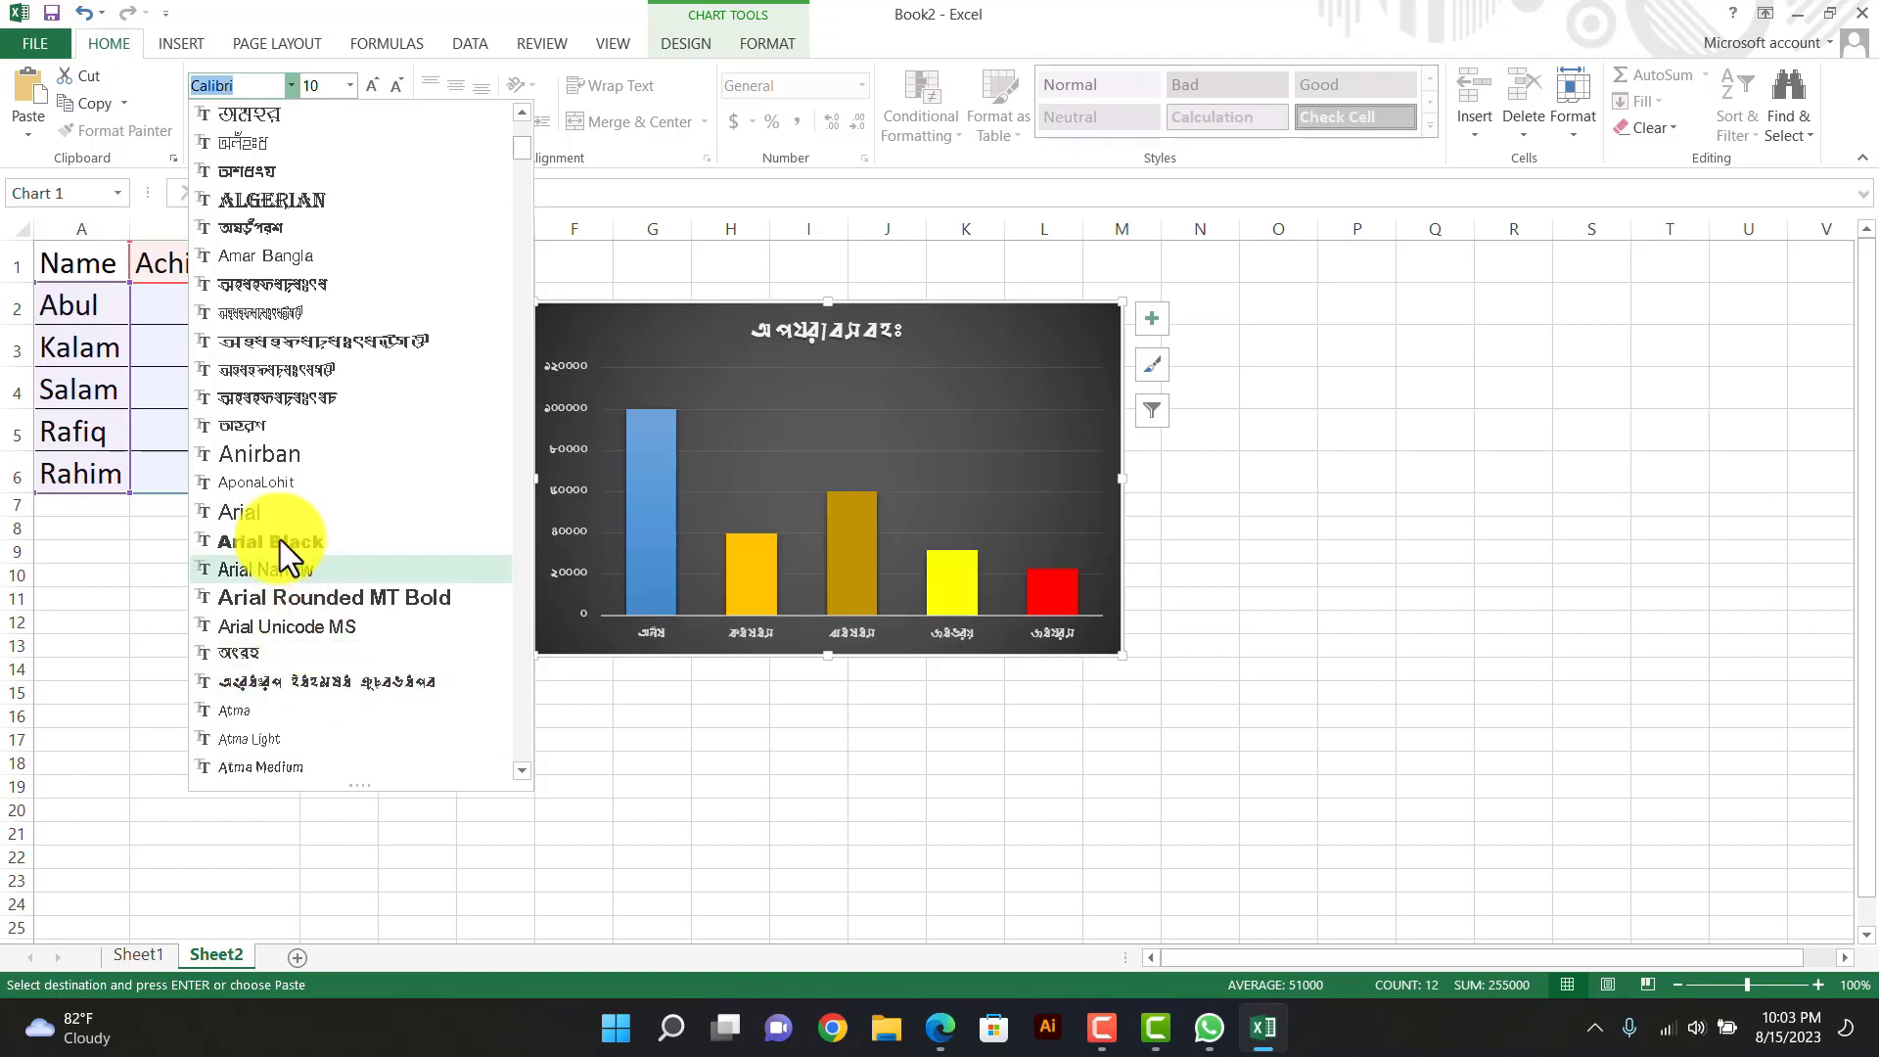
{"action": "left_click", "coordinate": [278, 537]}
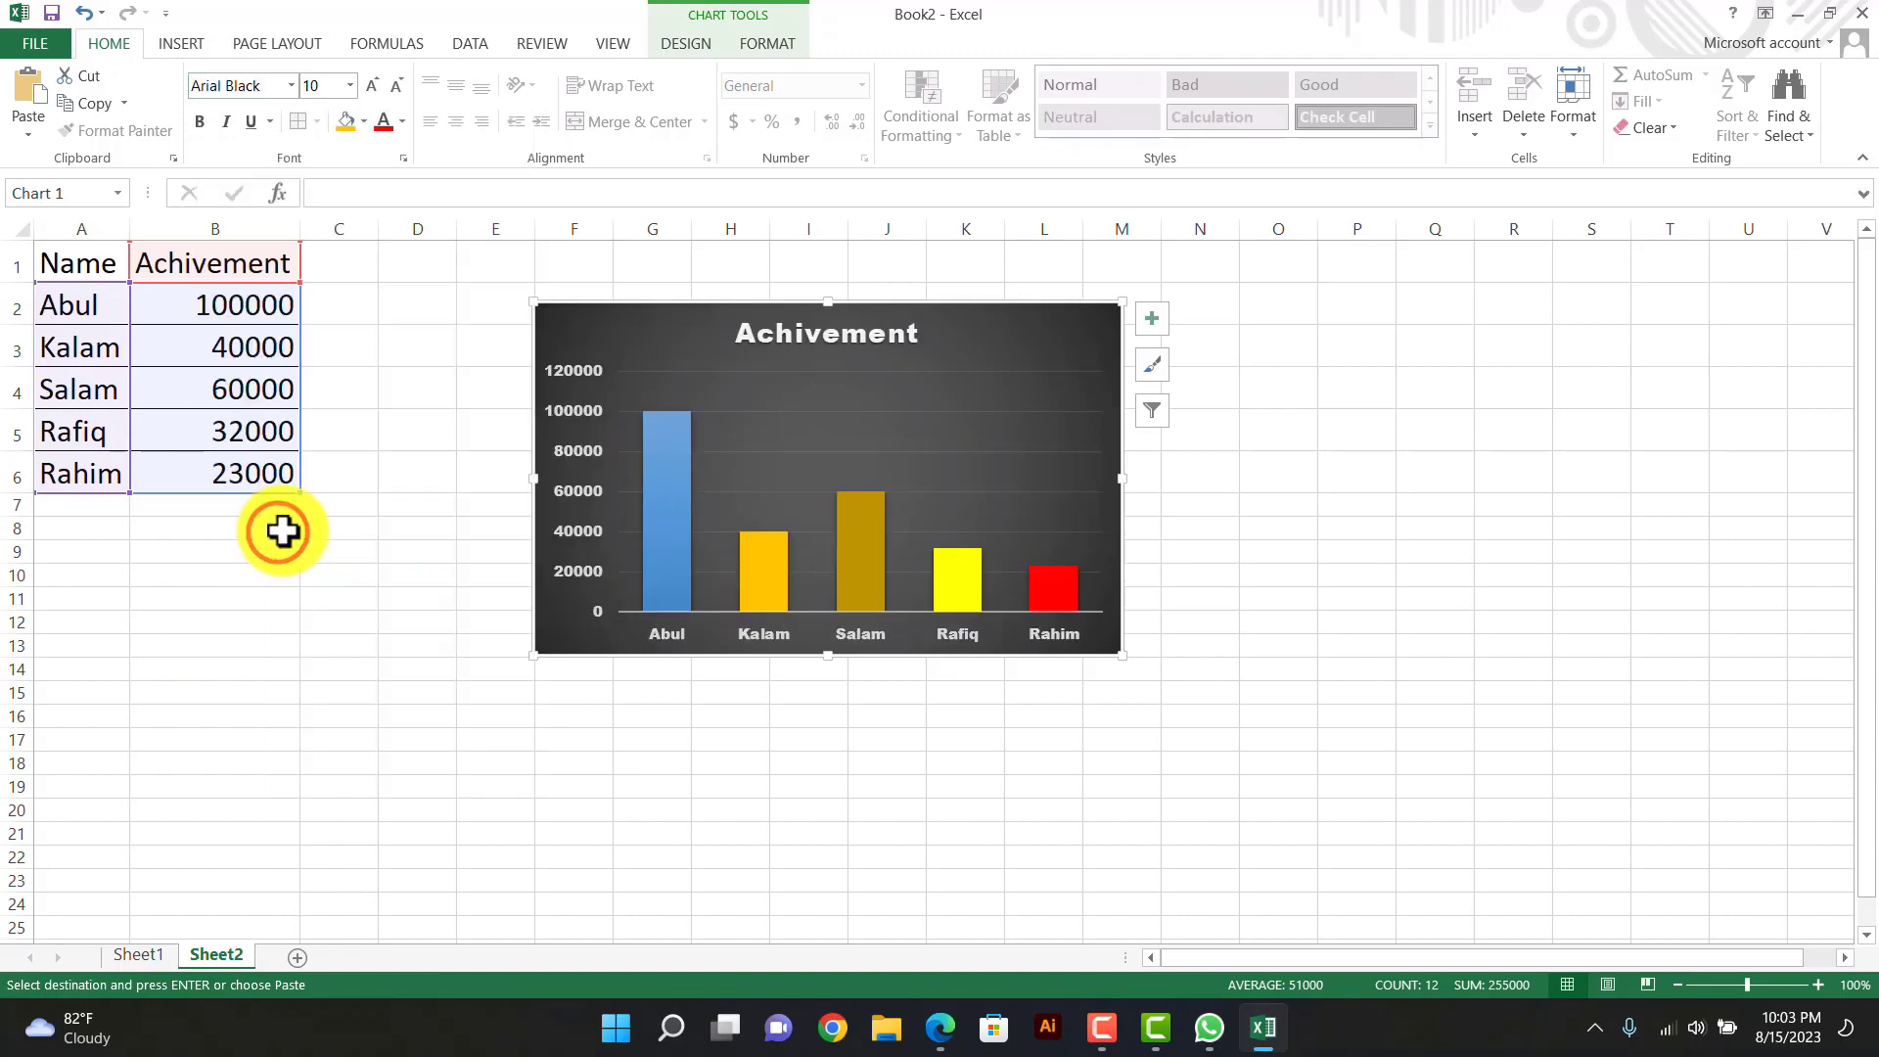
{"action": "left_click", "coordinate": [370, 89]}
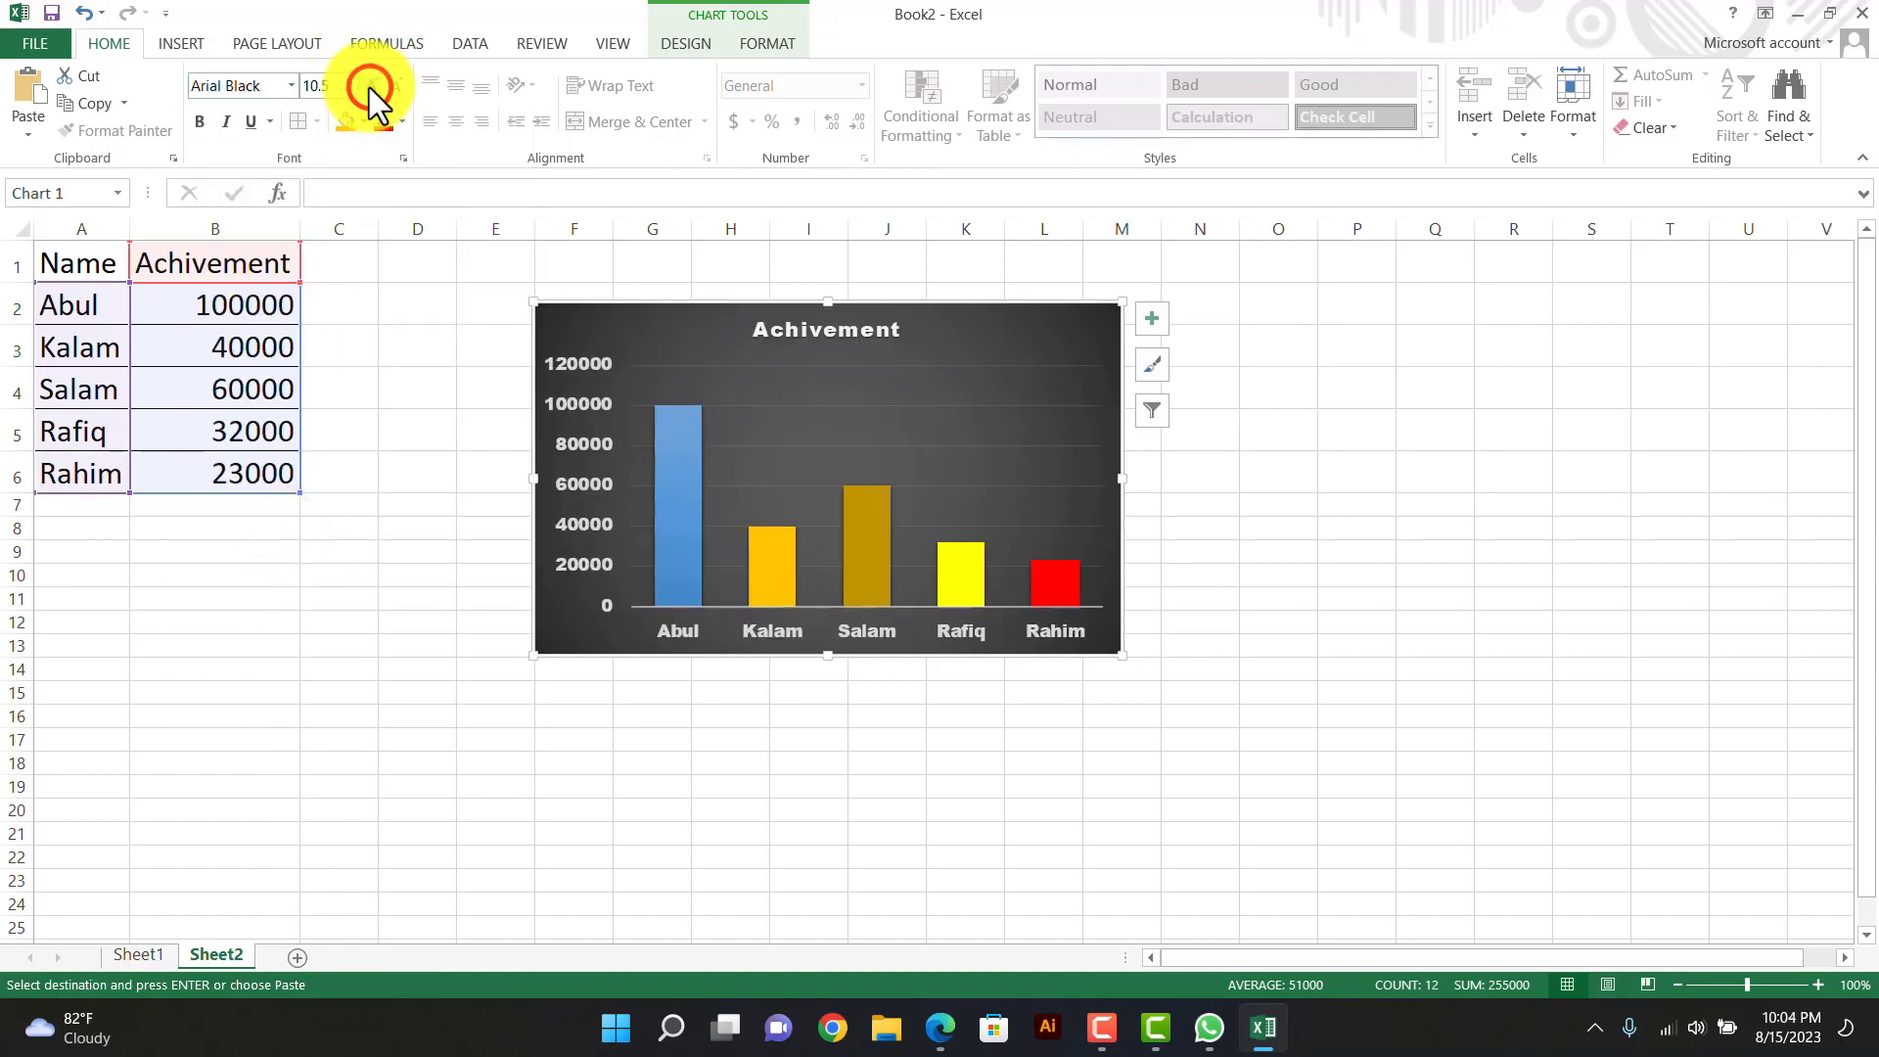
{"action": "left_click", "coordinate": [369, 86]}
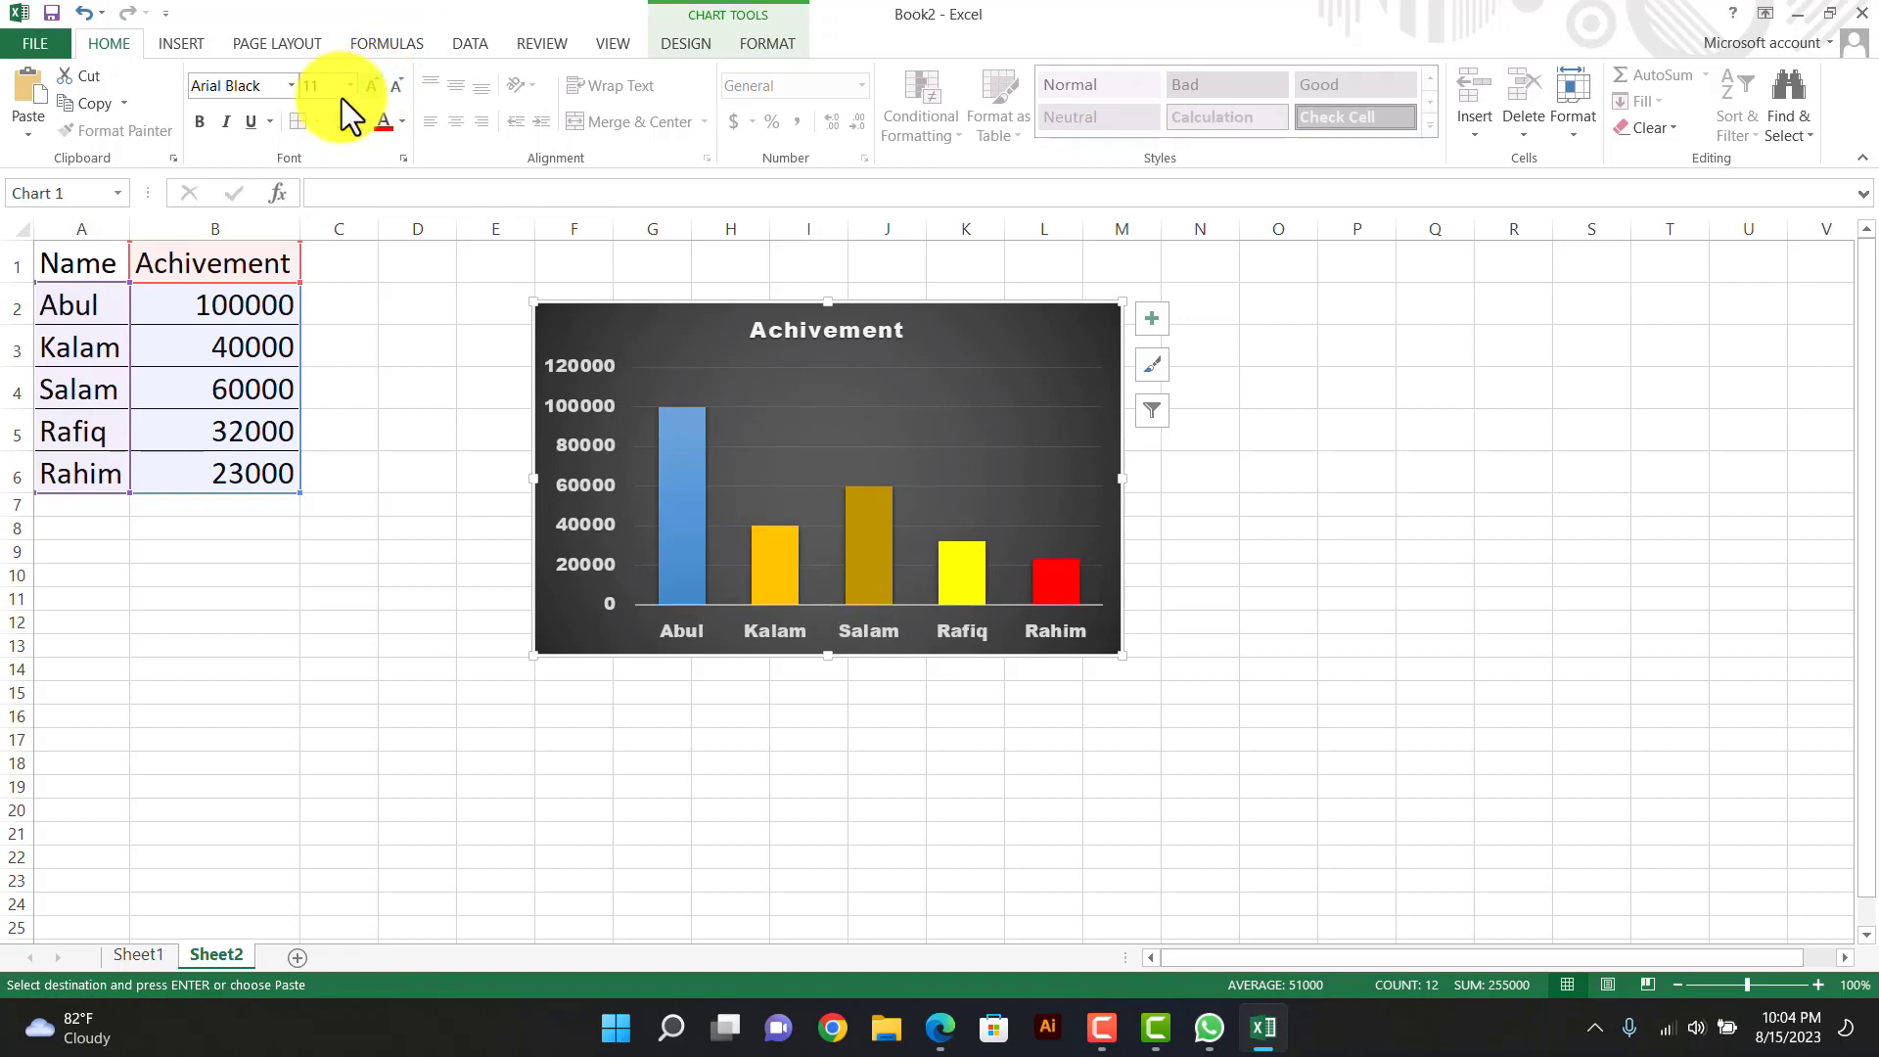
{"action": "left_click", "coordinate": [370, 86]}
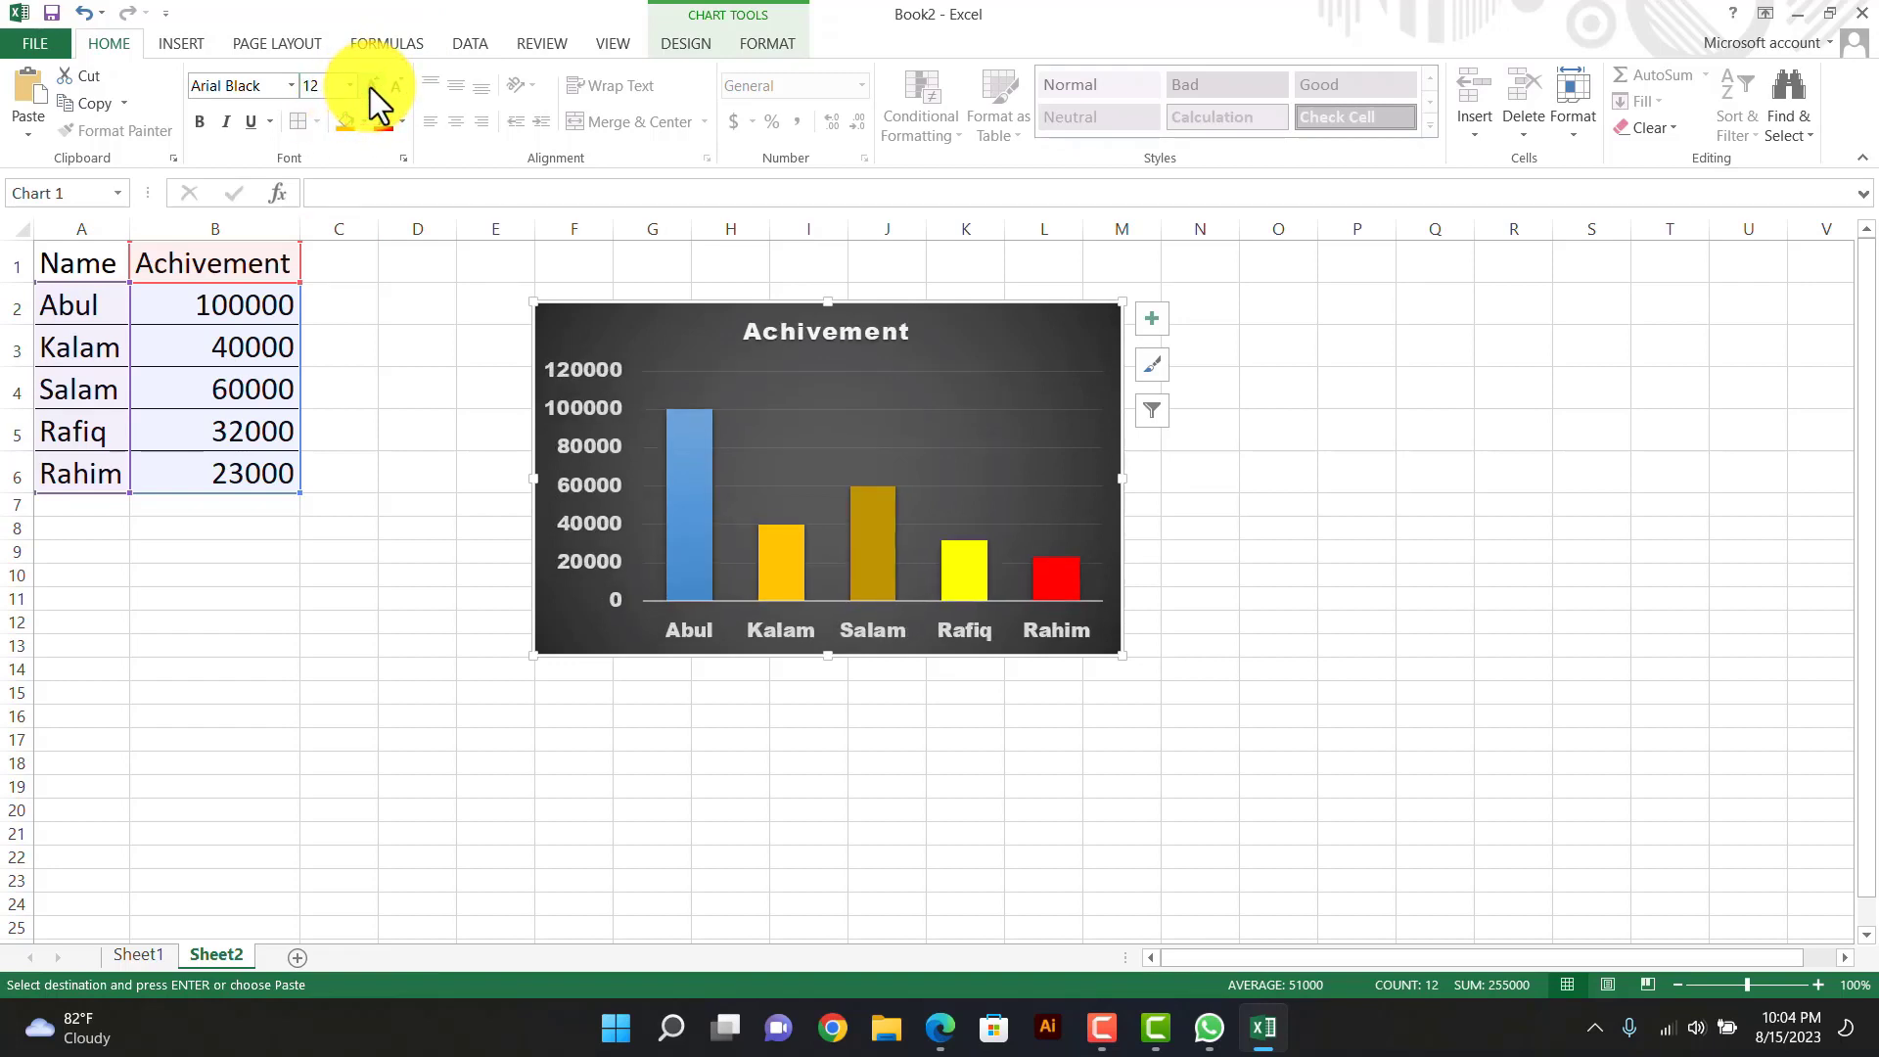
{"action": "left_click", "coordinate": [396, 86]}
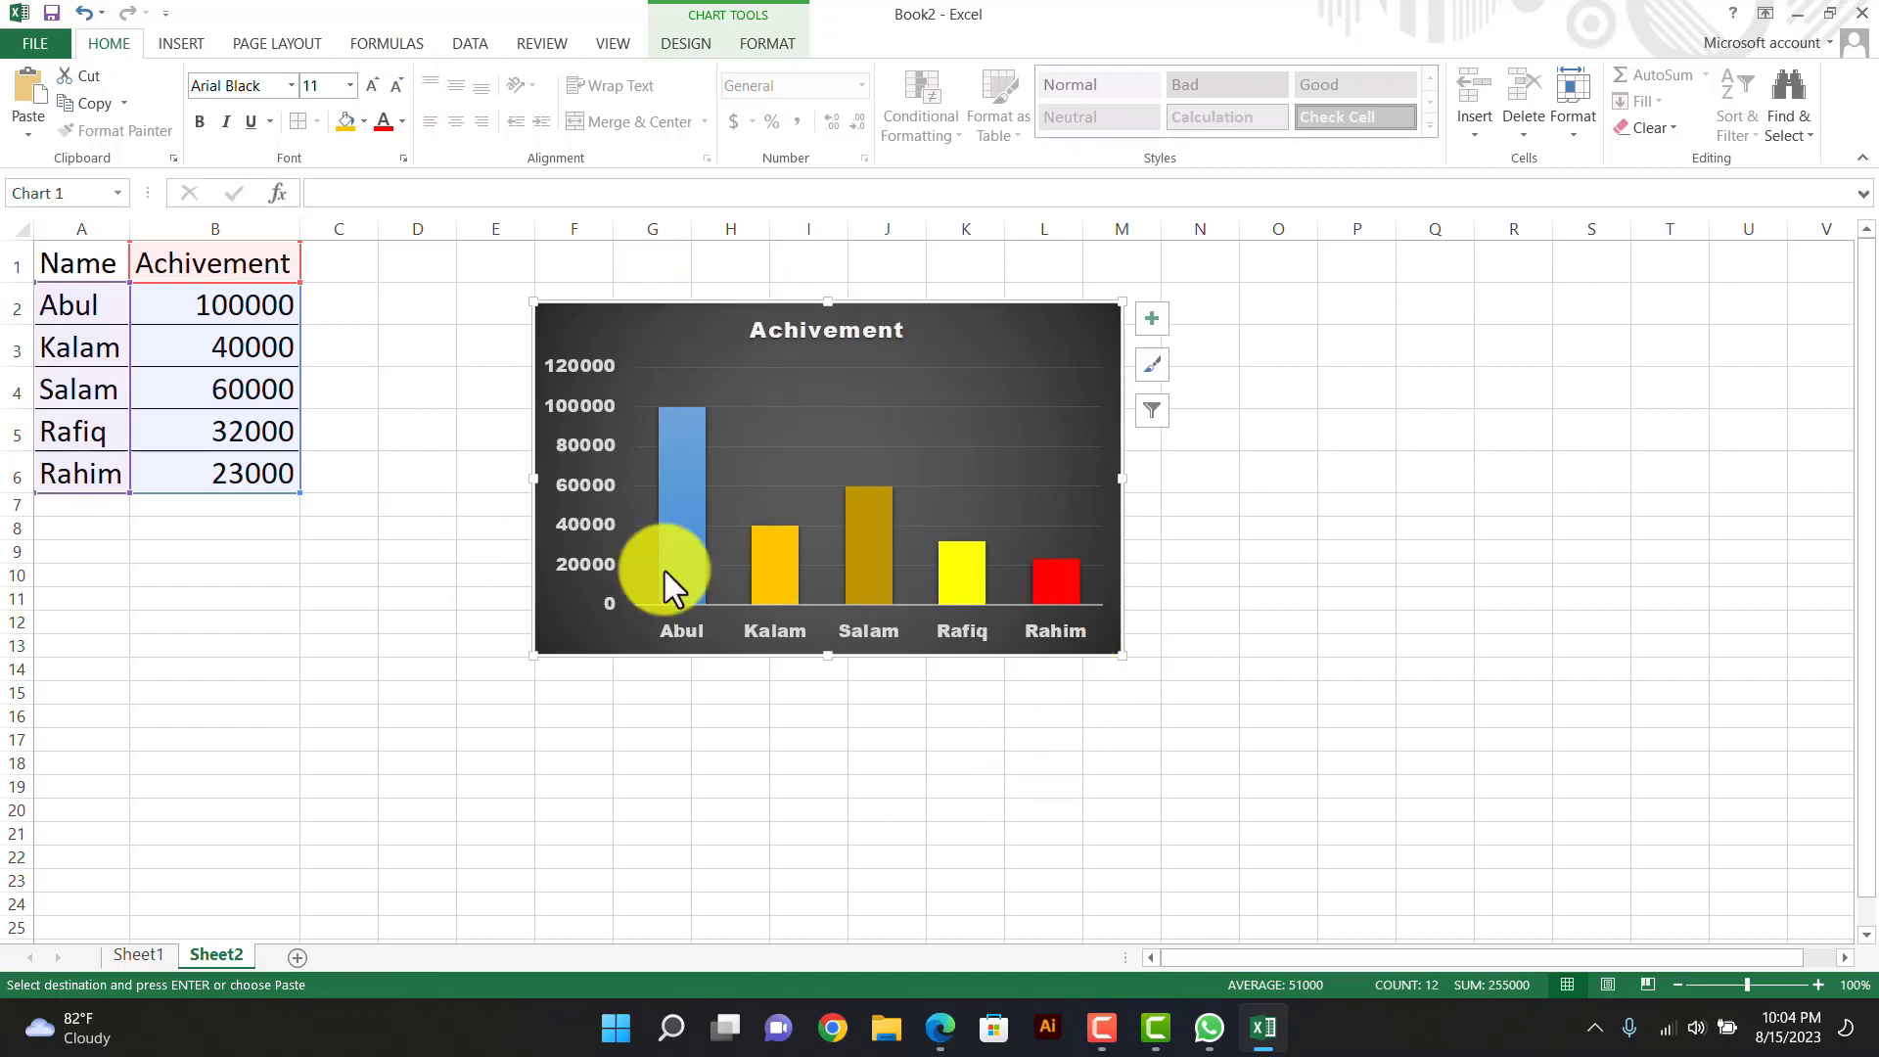
- Browse the chart styles and colour sets available for the column chart on Sheet2
{"action": "left_click", "coordinate": [688, 45]}
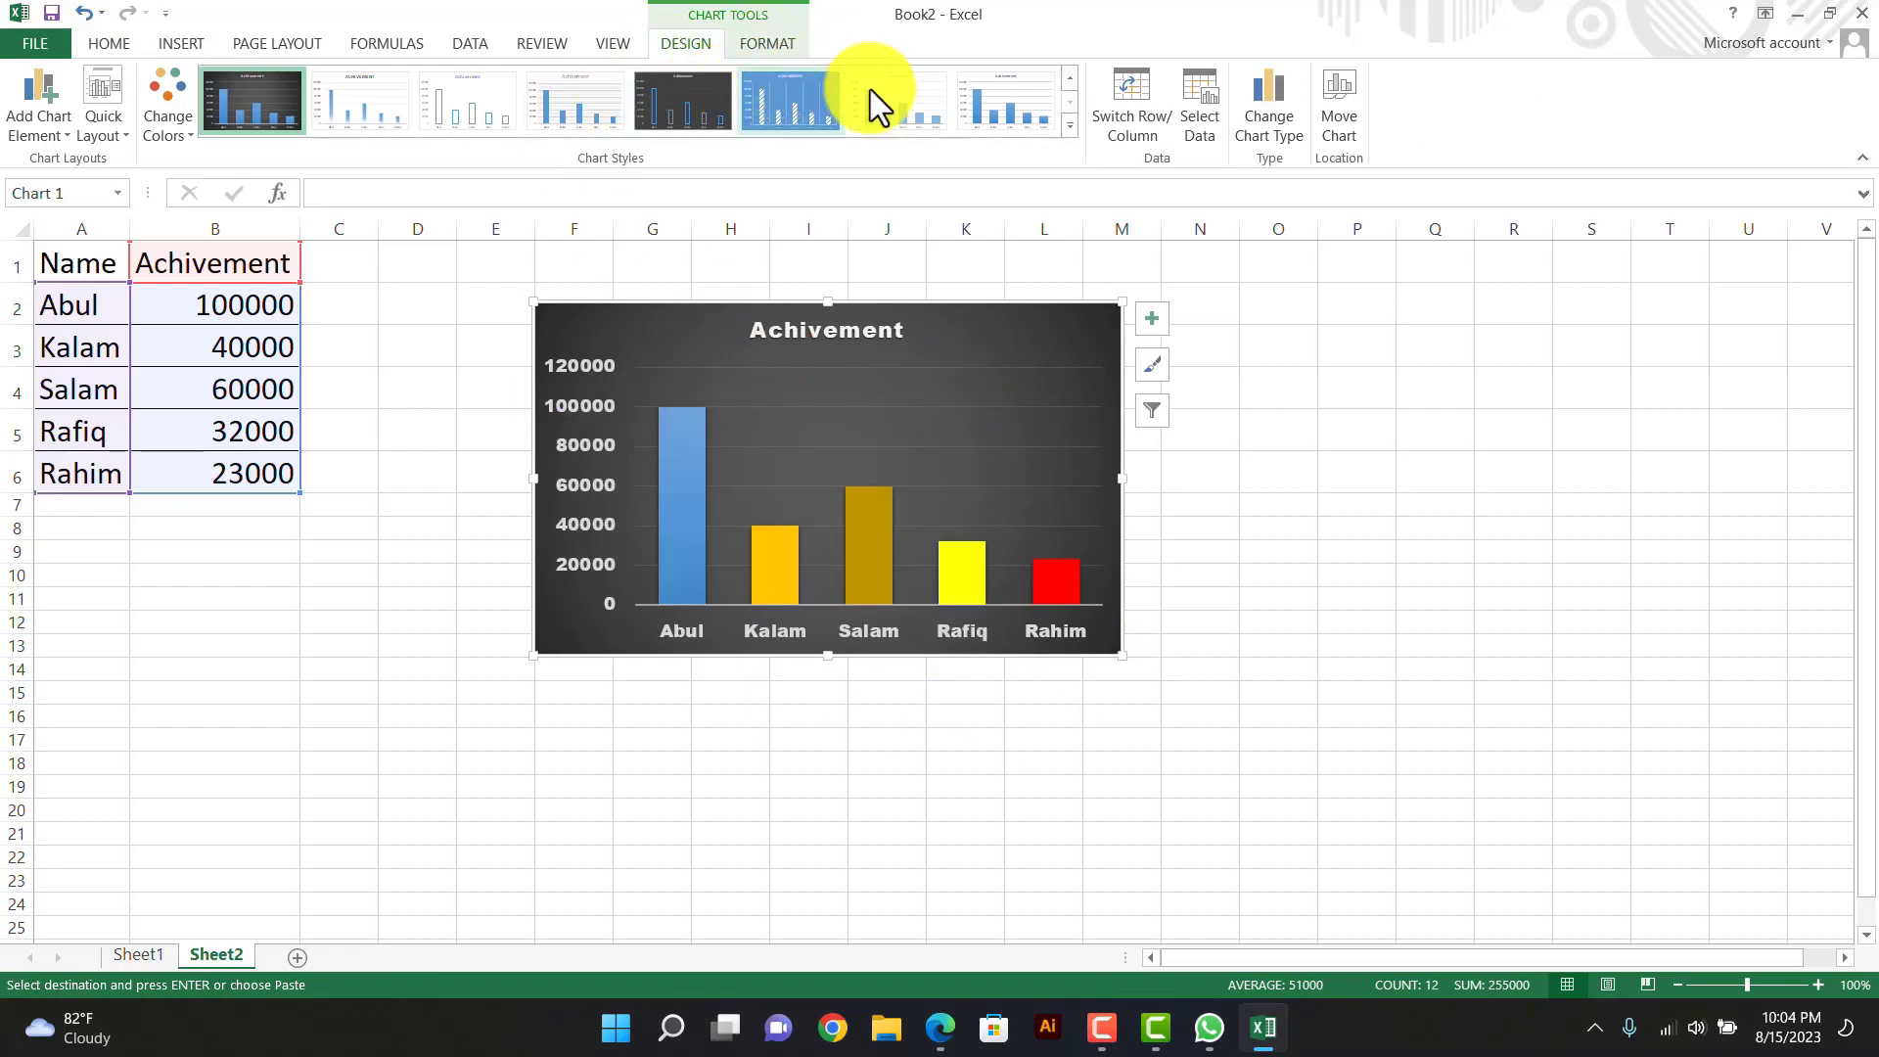
{"action": "left_click", "coordinate": [1068, 124]}
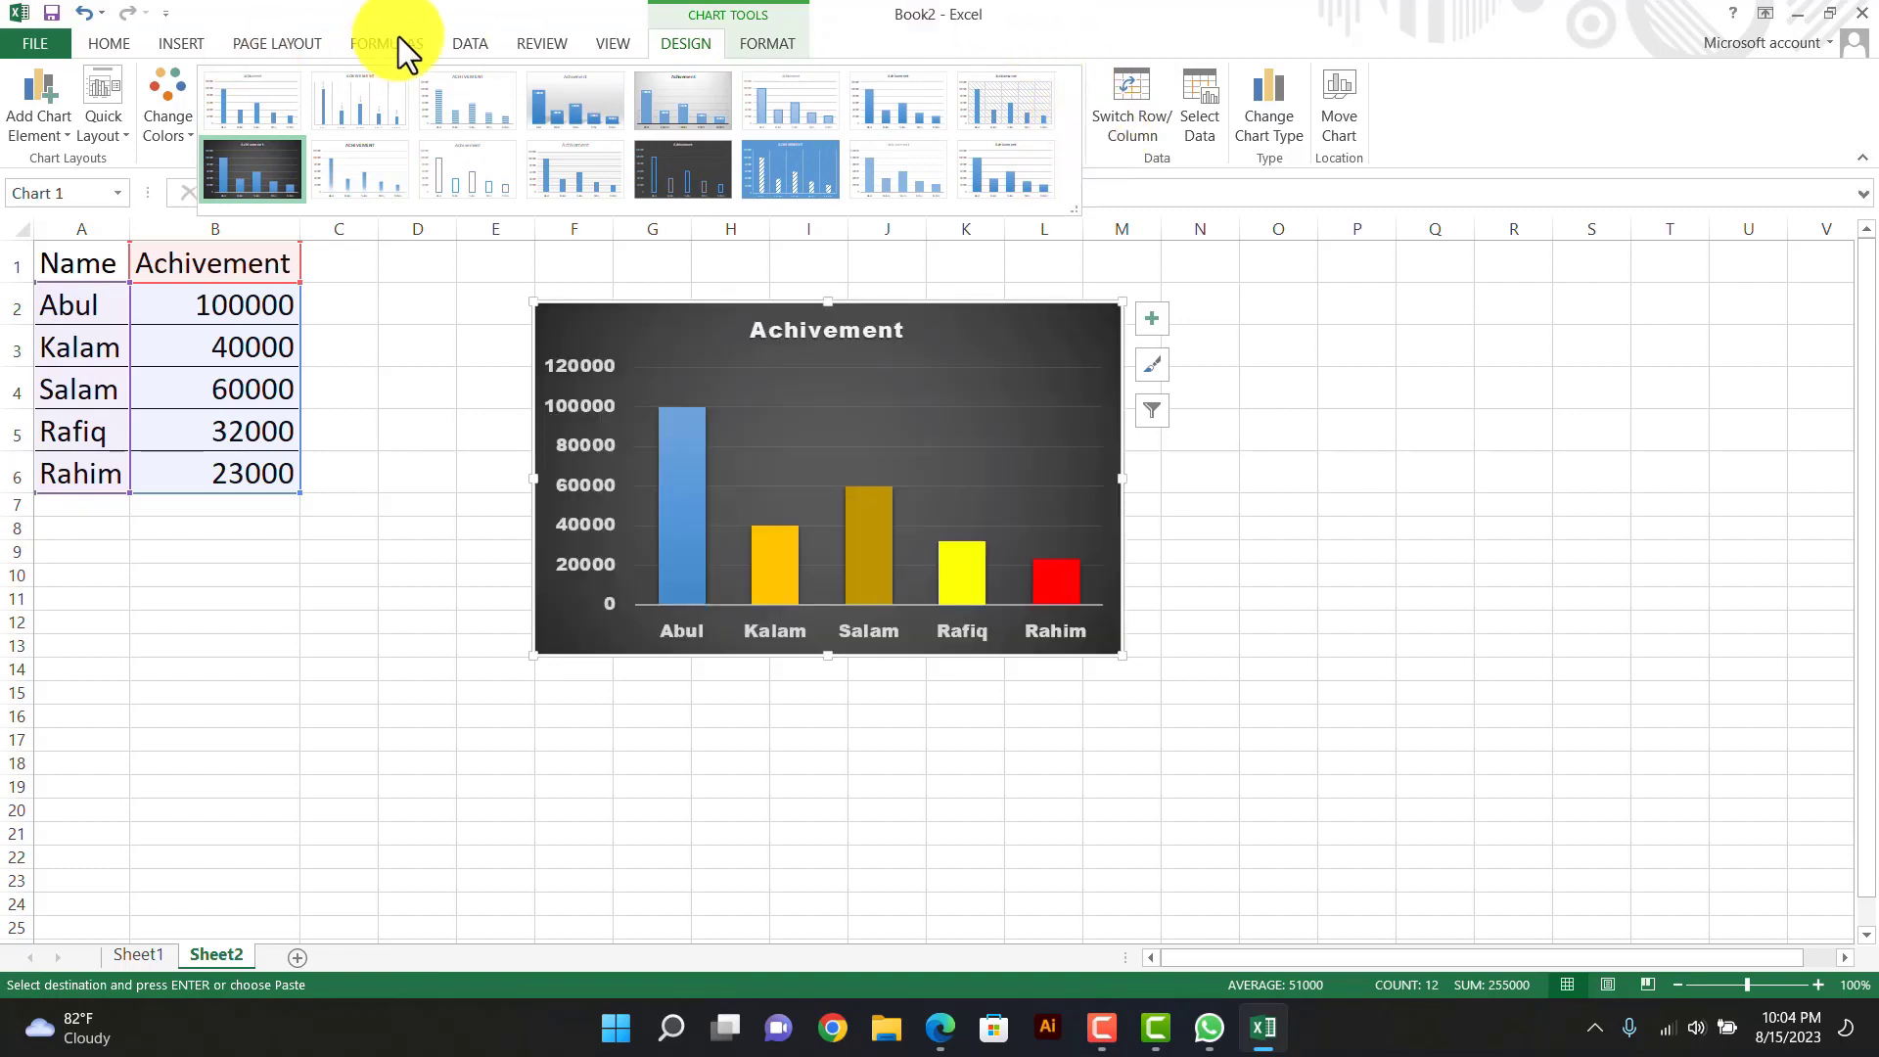
{"action": "left_click", "coordinate": [182, 133]}
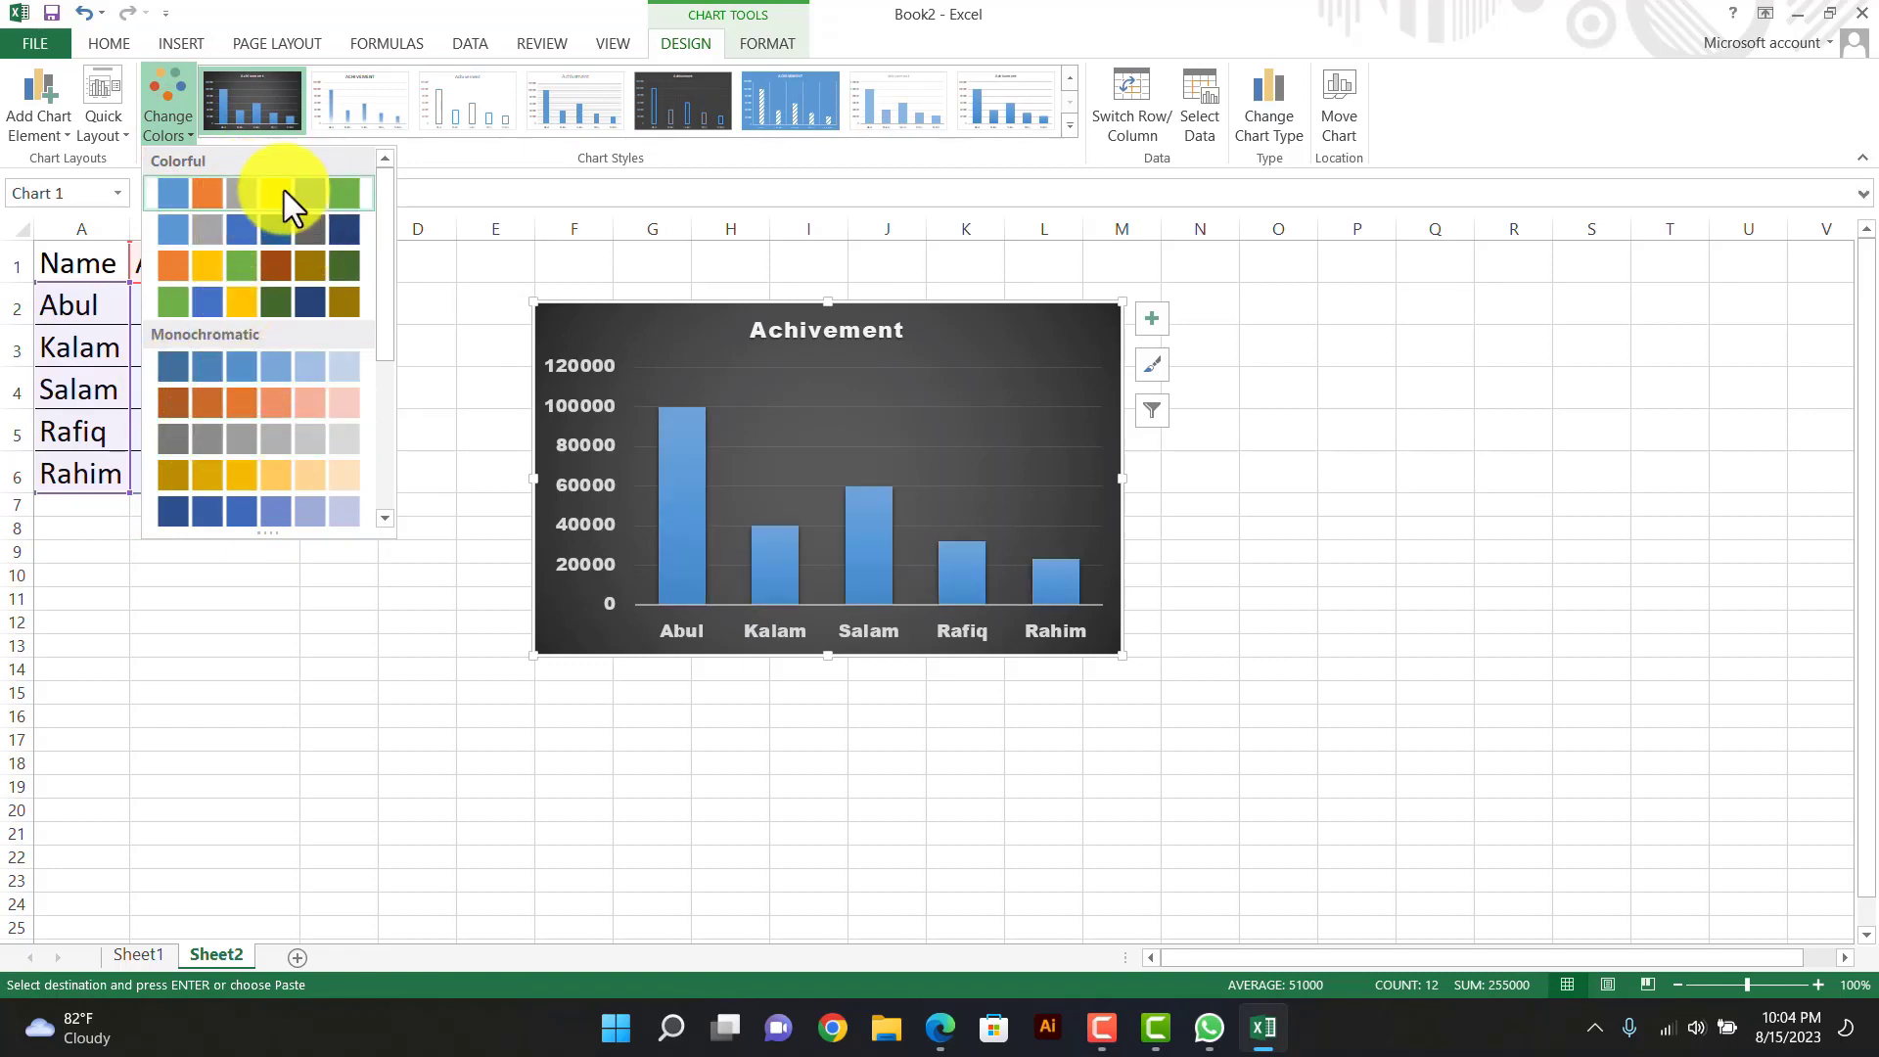
{"action": "left_click", "coordinate": [760, 45]}
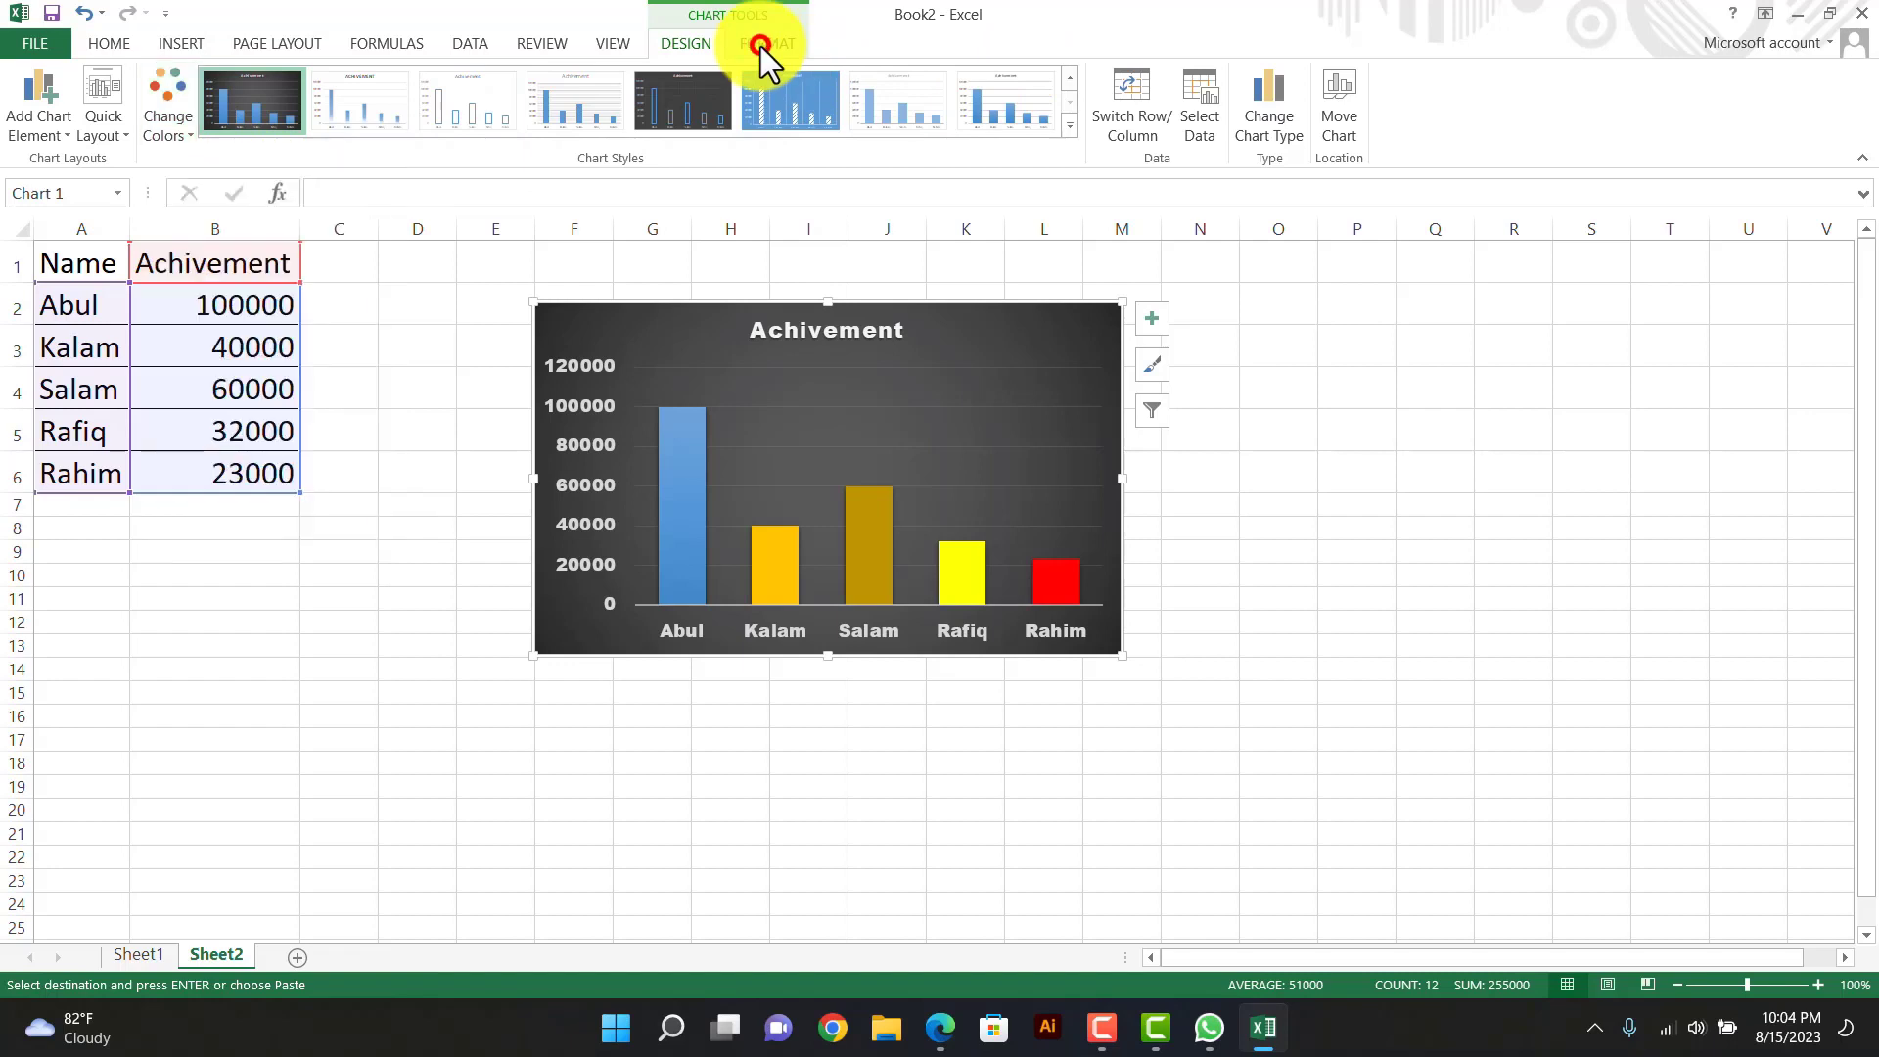
{"action": "left_click", "coordinate": [760, 45]}
{"action": "left_click", "coordinate": [718, 43]}
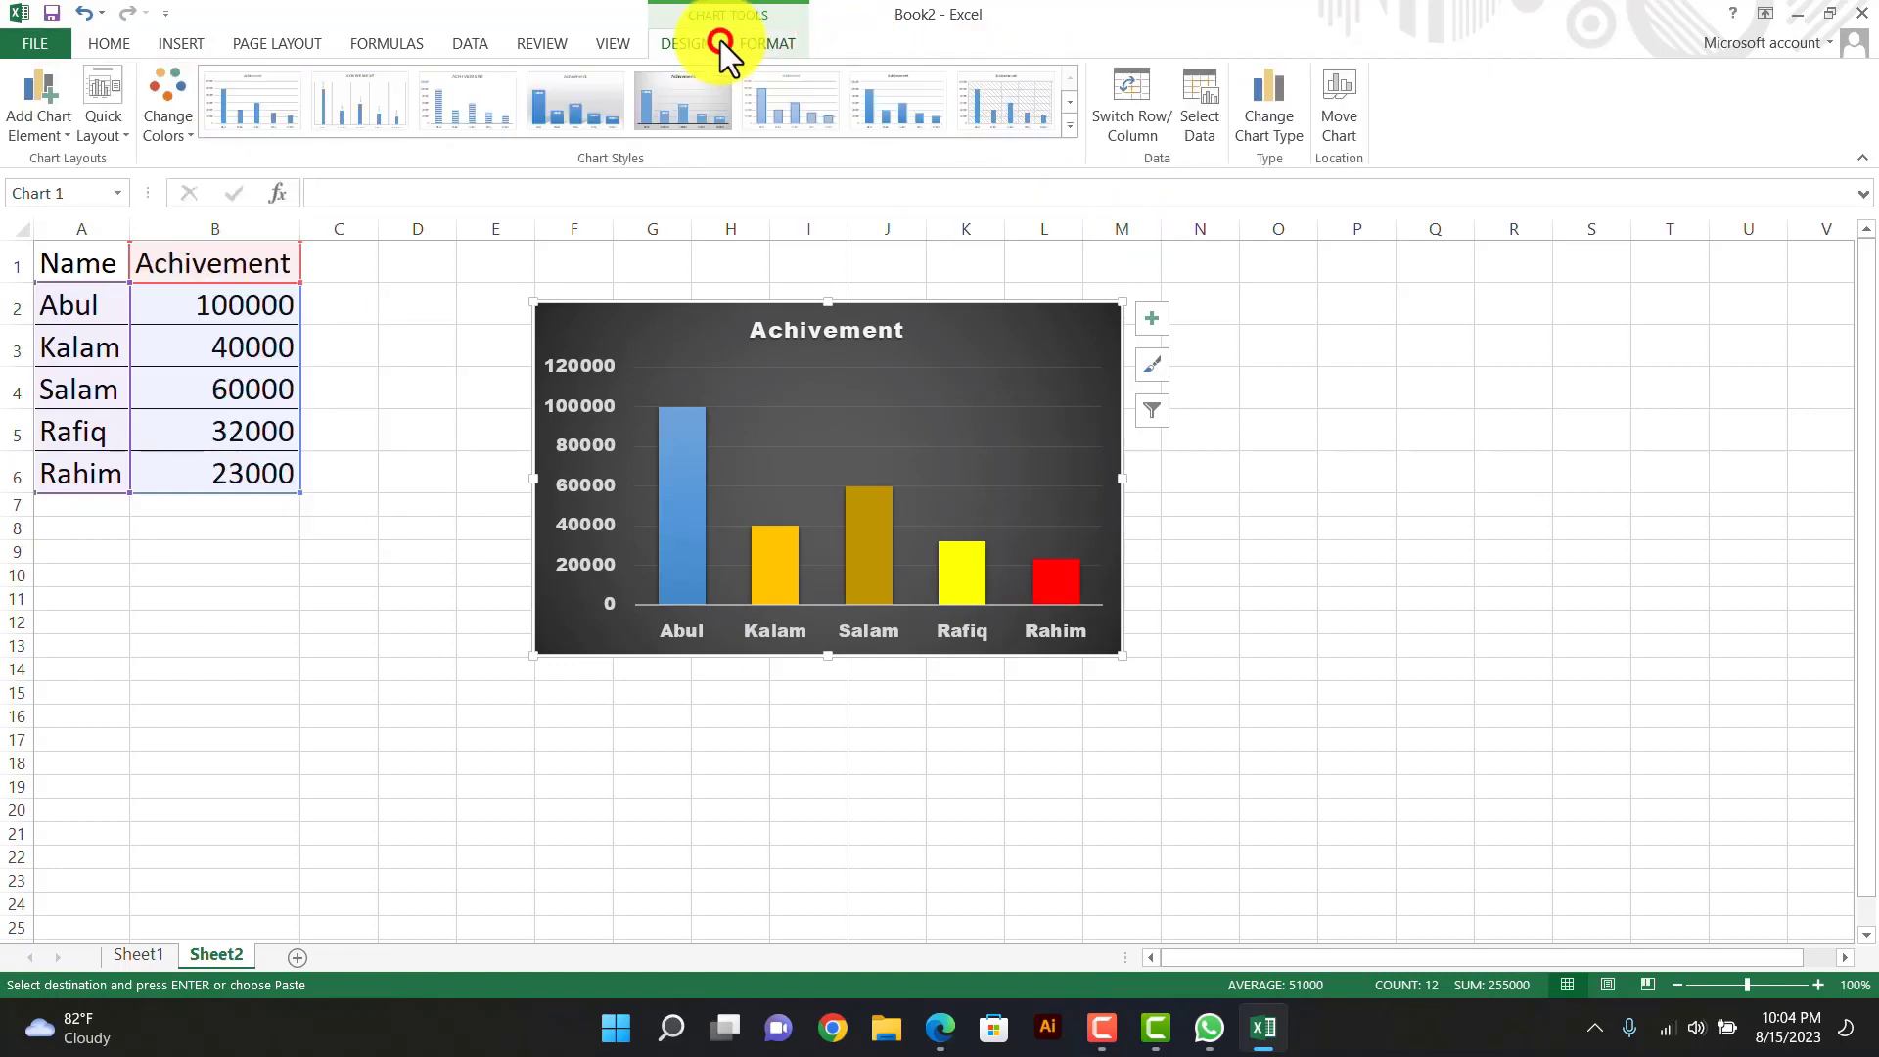
{"action": "left_click", "coordinate": [1072, 121]}
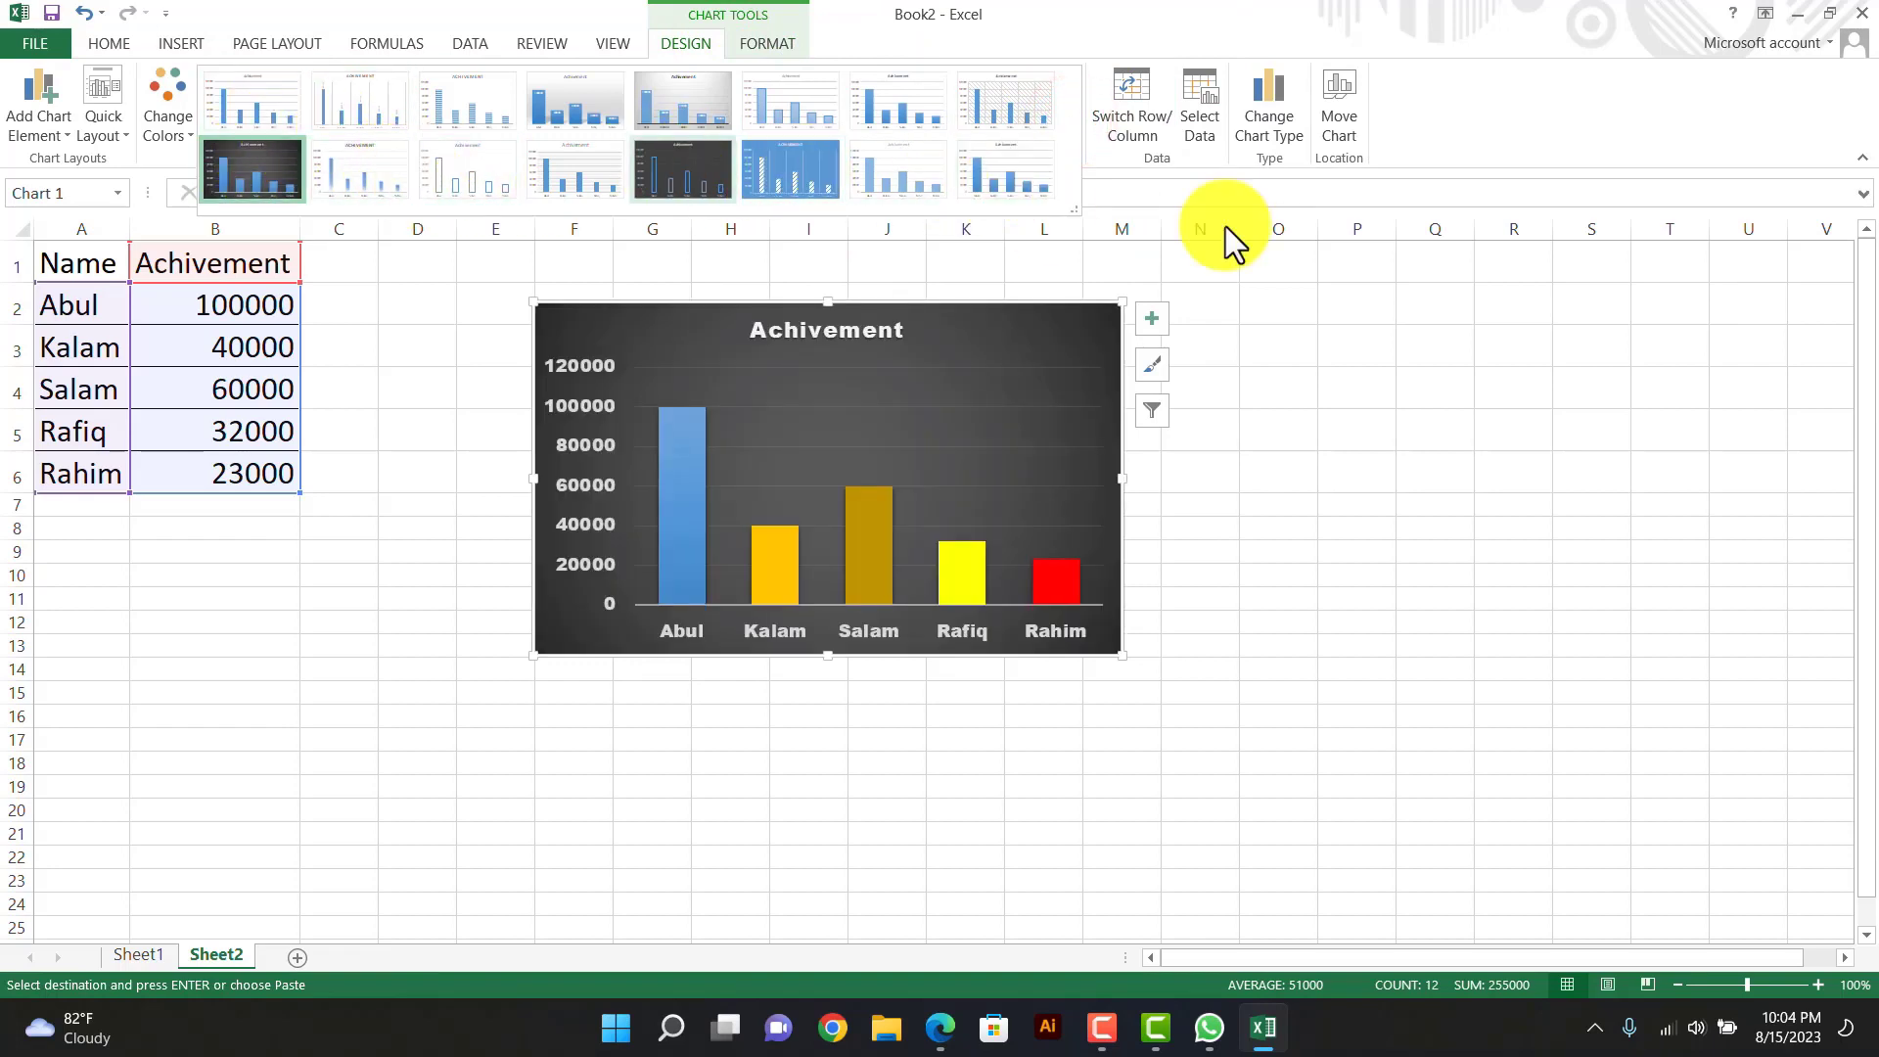
{"action": "left_click", "coordinate": [930, 30]}
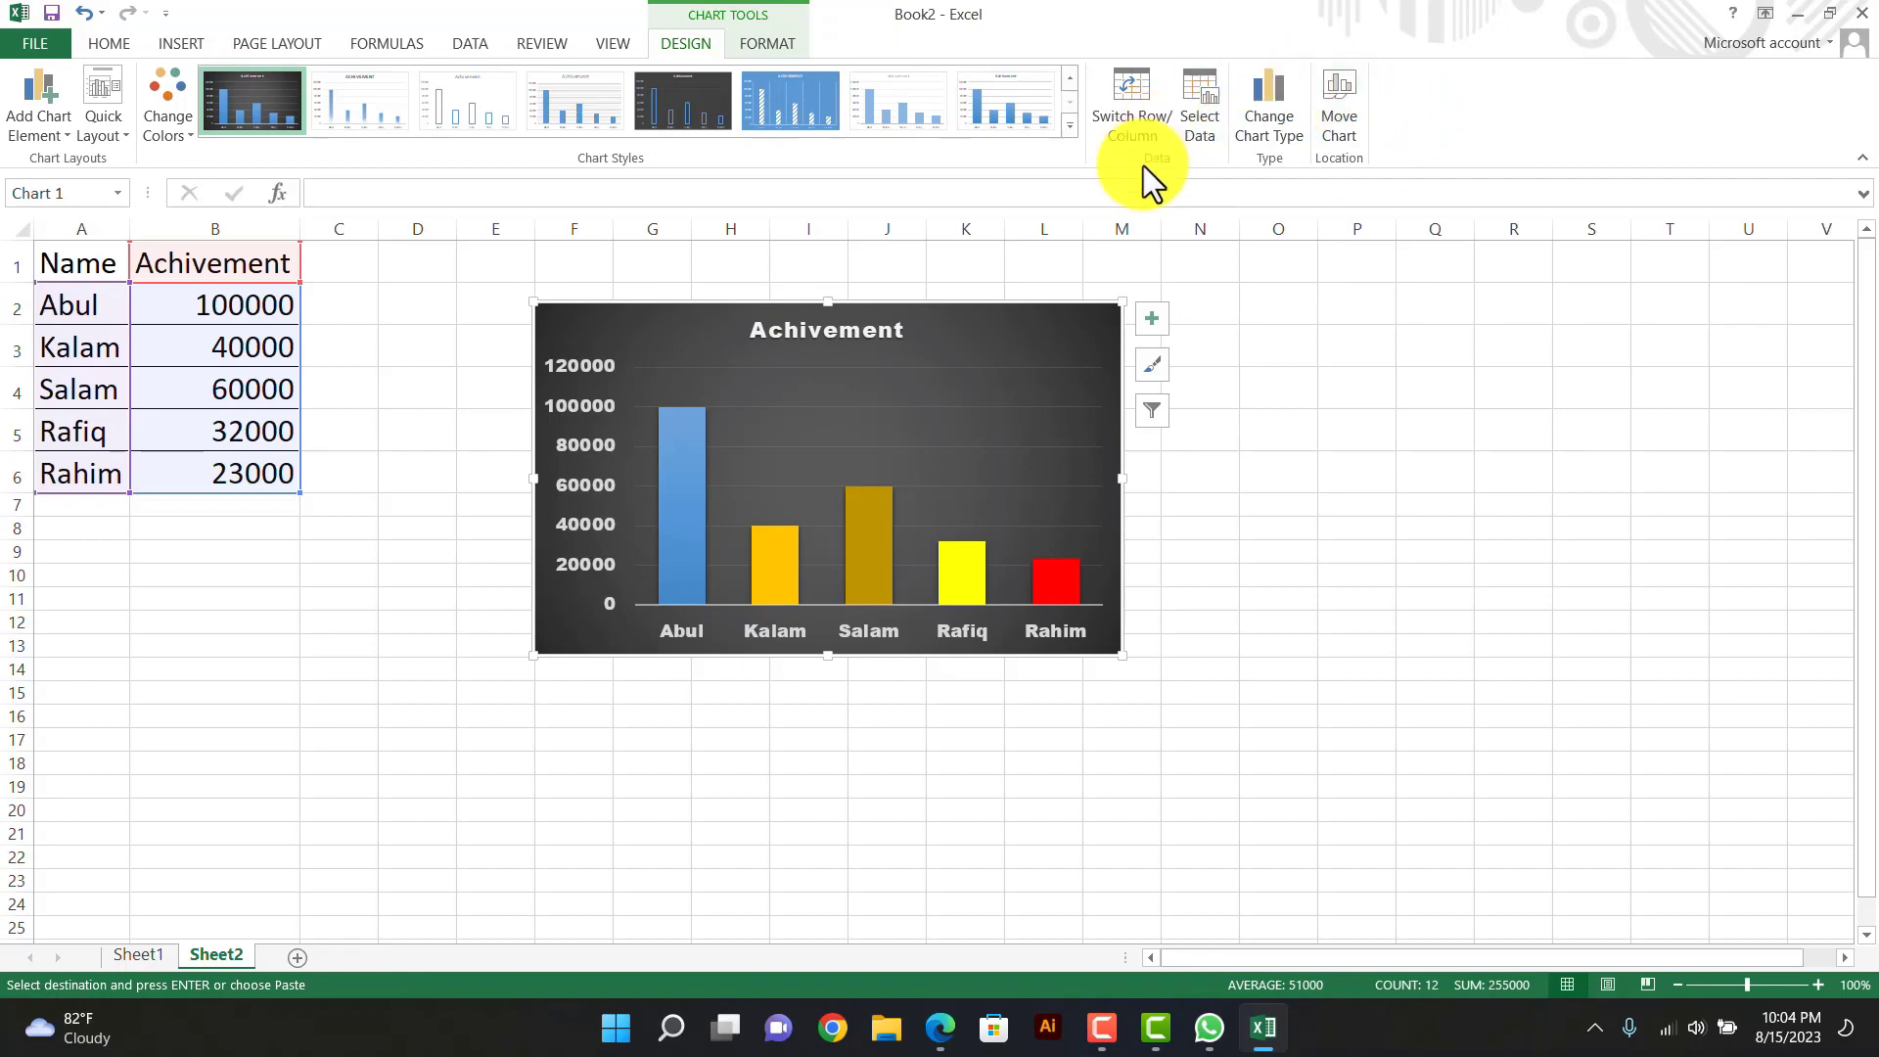
- Change the column chart's type to 3-D Stacked Column with a separate column for each name
{"action": "left_click", "coordinate": [1264, 97]}
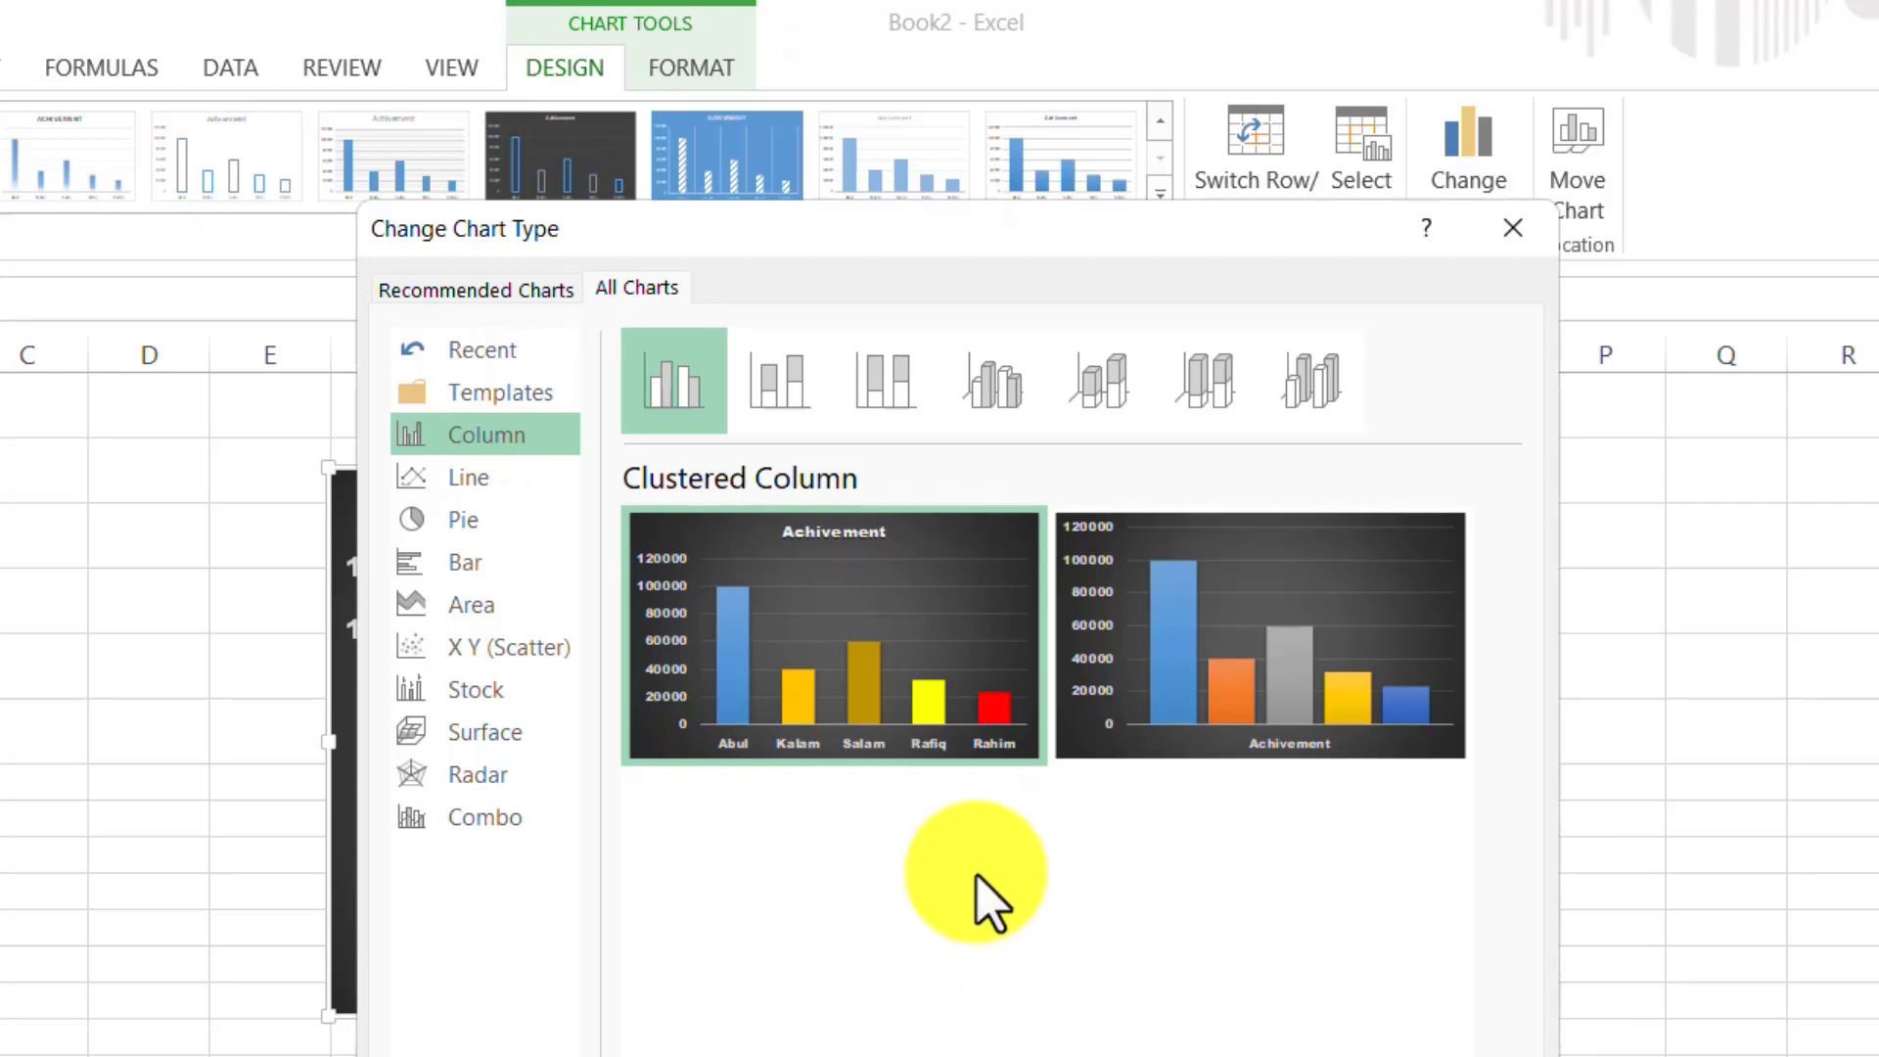
{"action": "mouse_move", "coordinate": [1098, 649]}
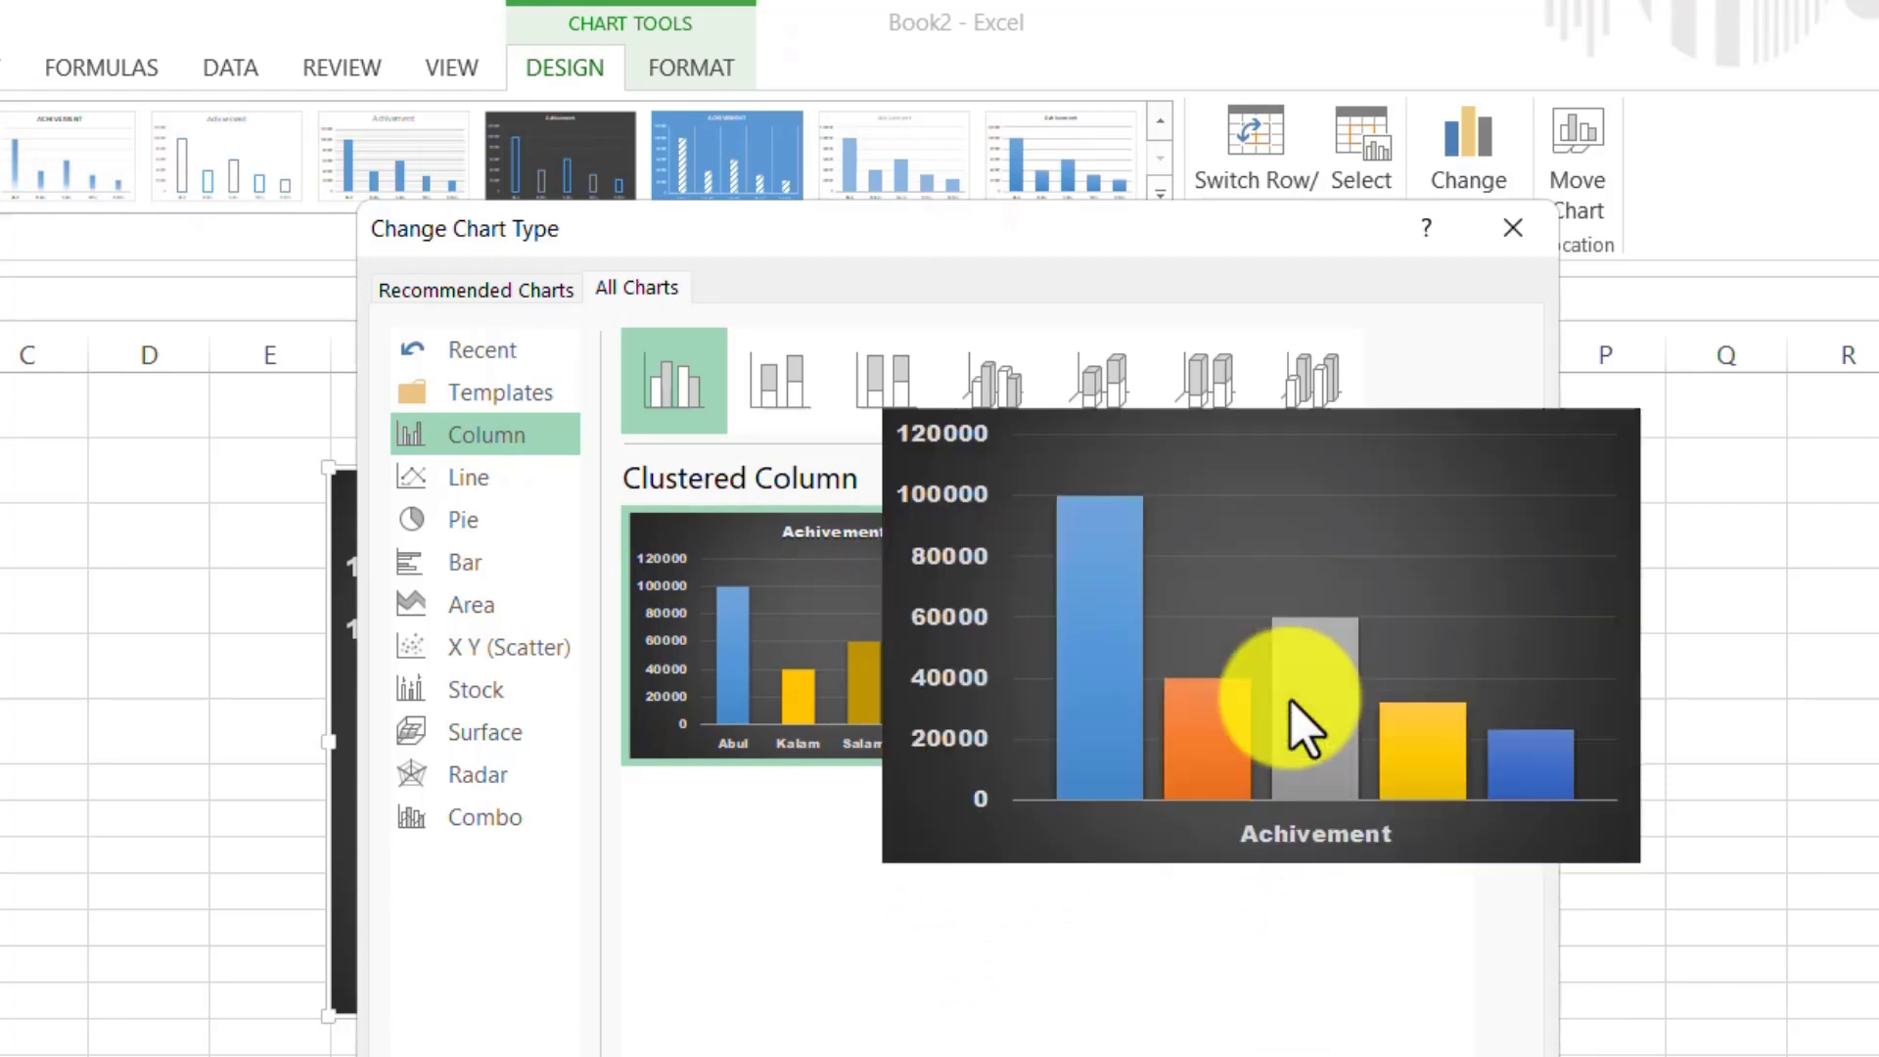
{"action": "mouse_move", "coordinate": [1273, 753]}
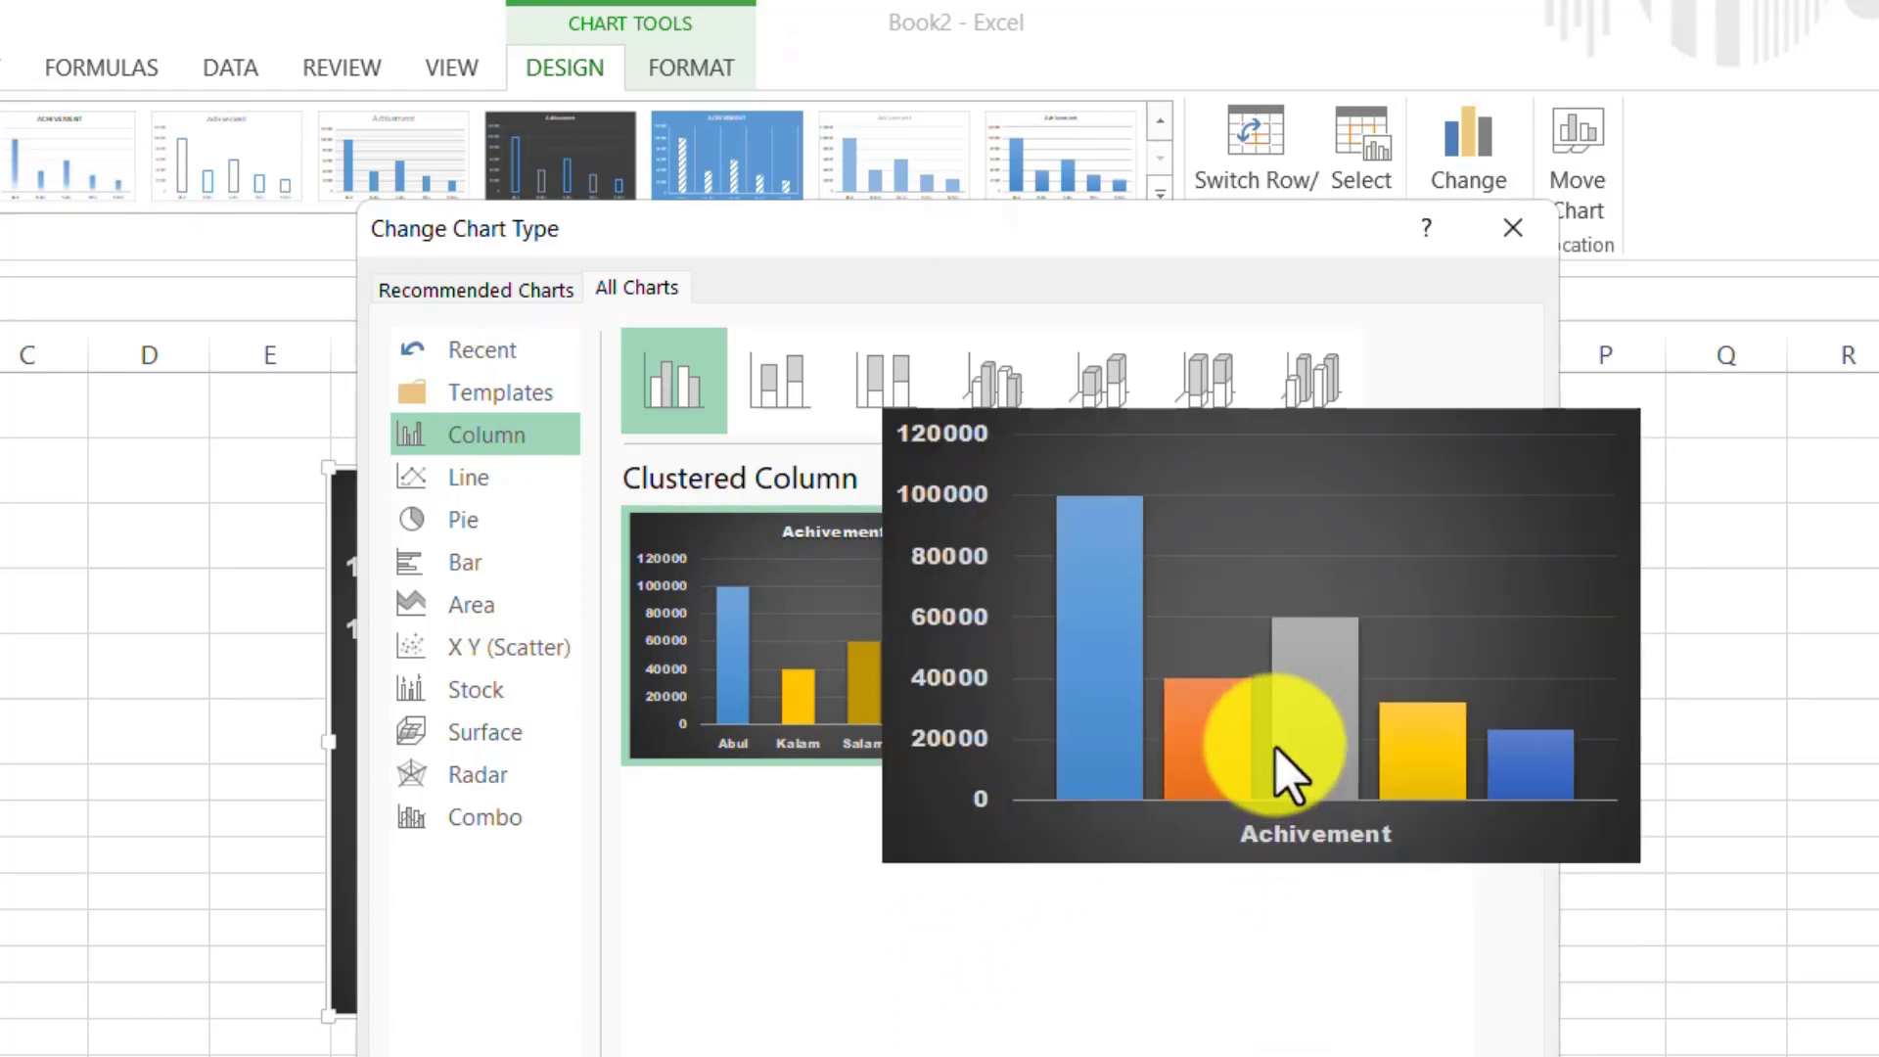
{"action": "mouse_move", "coordinate": [764, 648]}
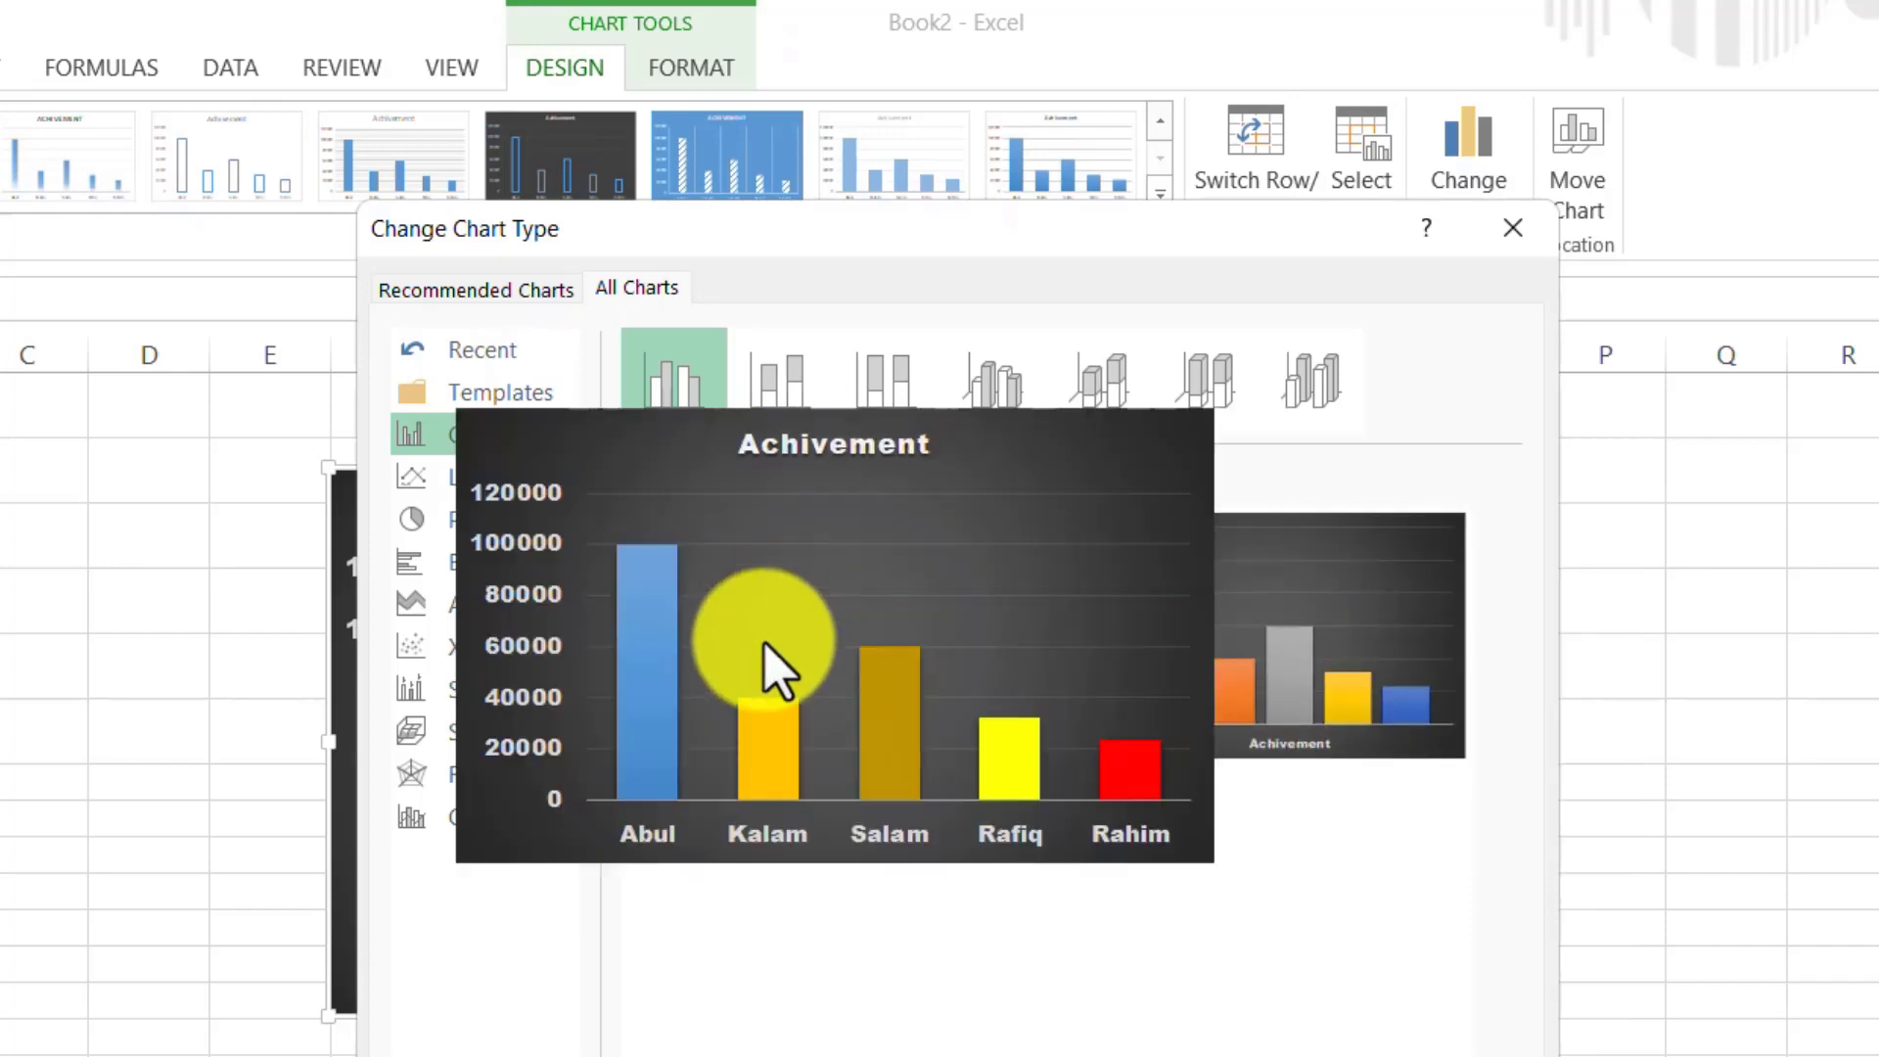
{"action": "left_click", "coordinate": [1099, 384]}
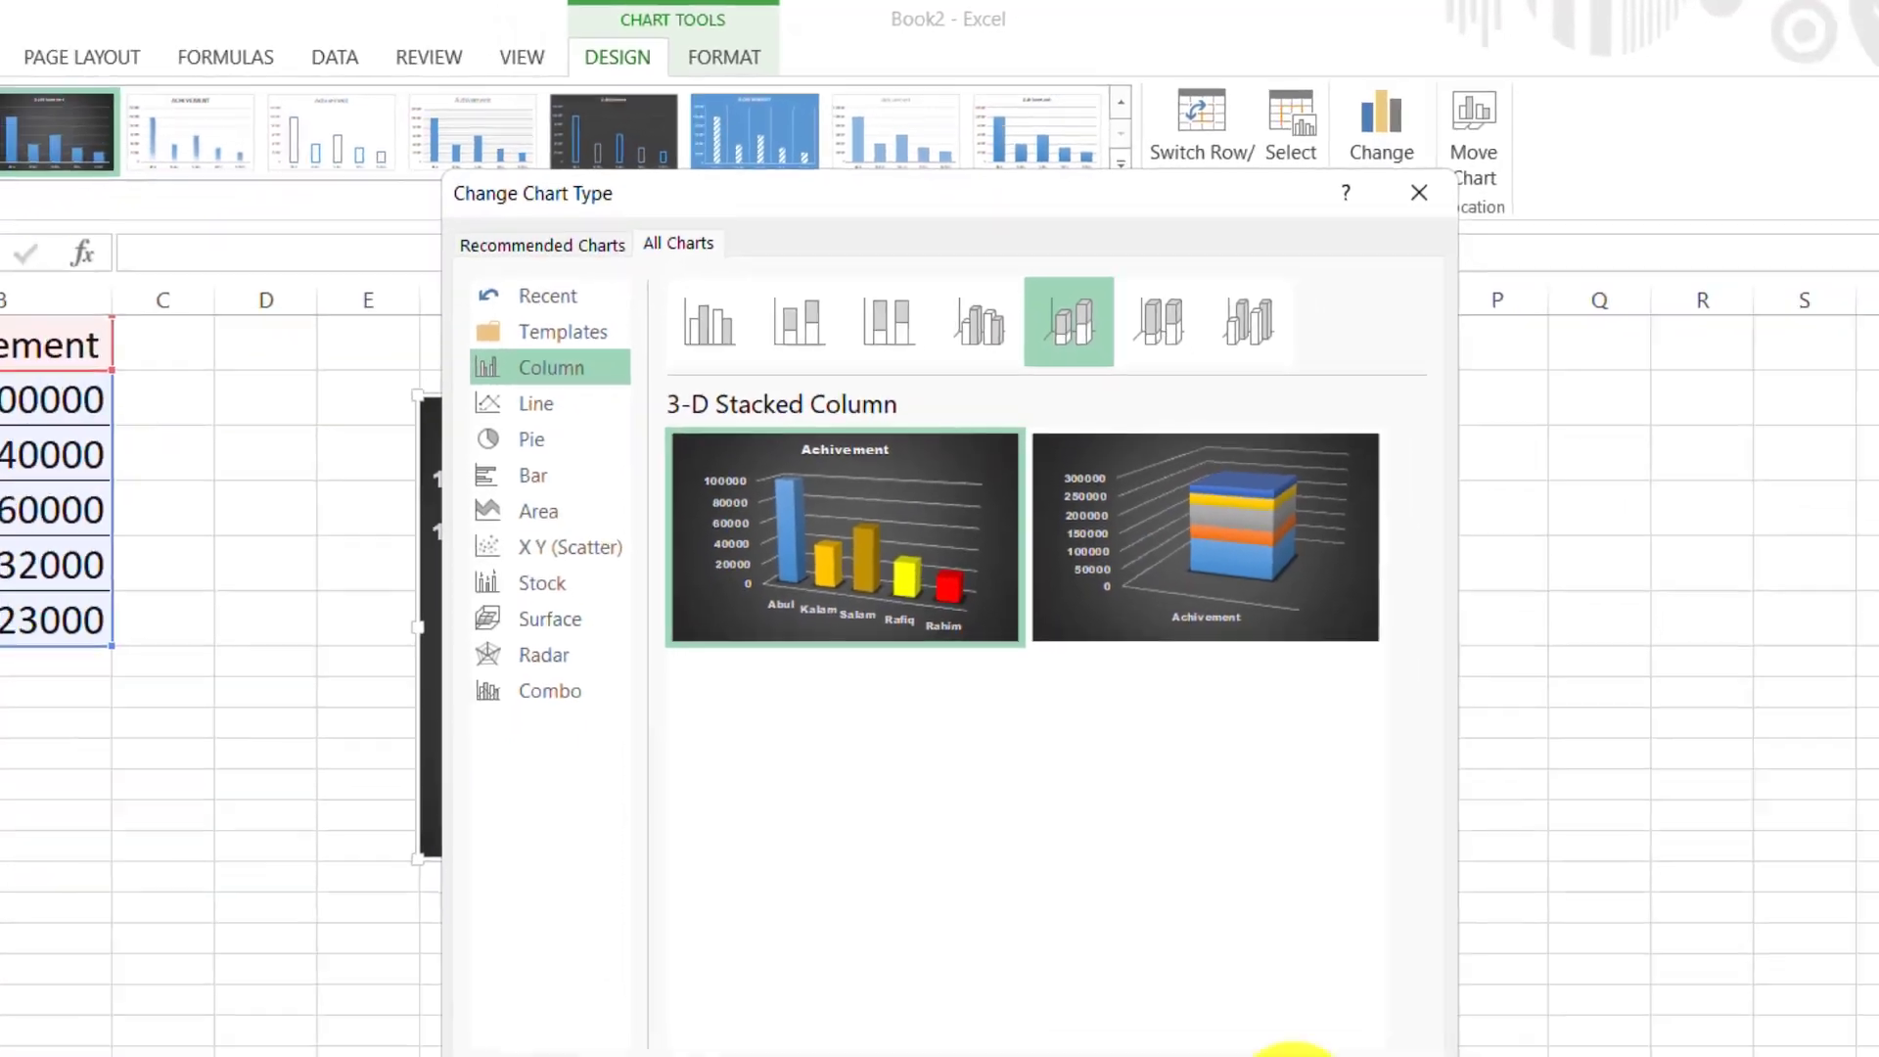
{"action": "left_click", "coordinate": [1199, 839]}
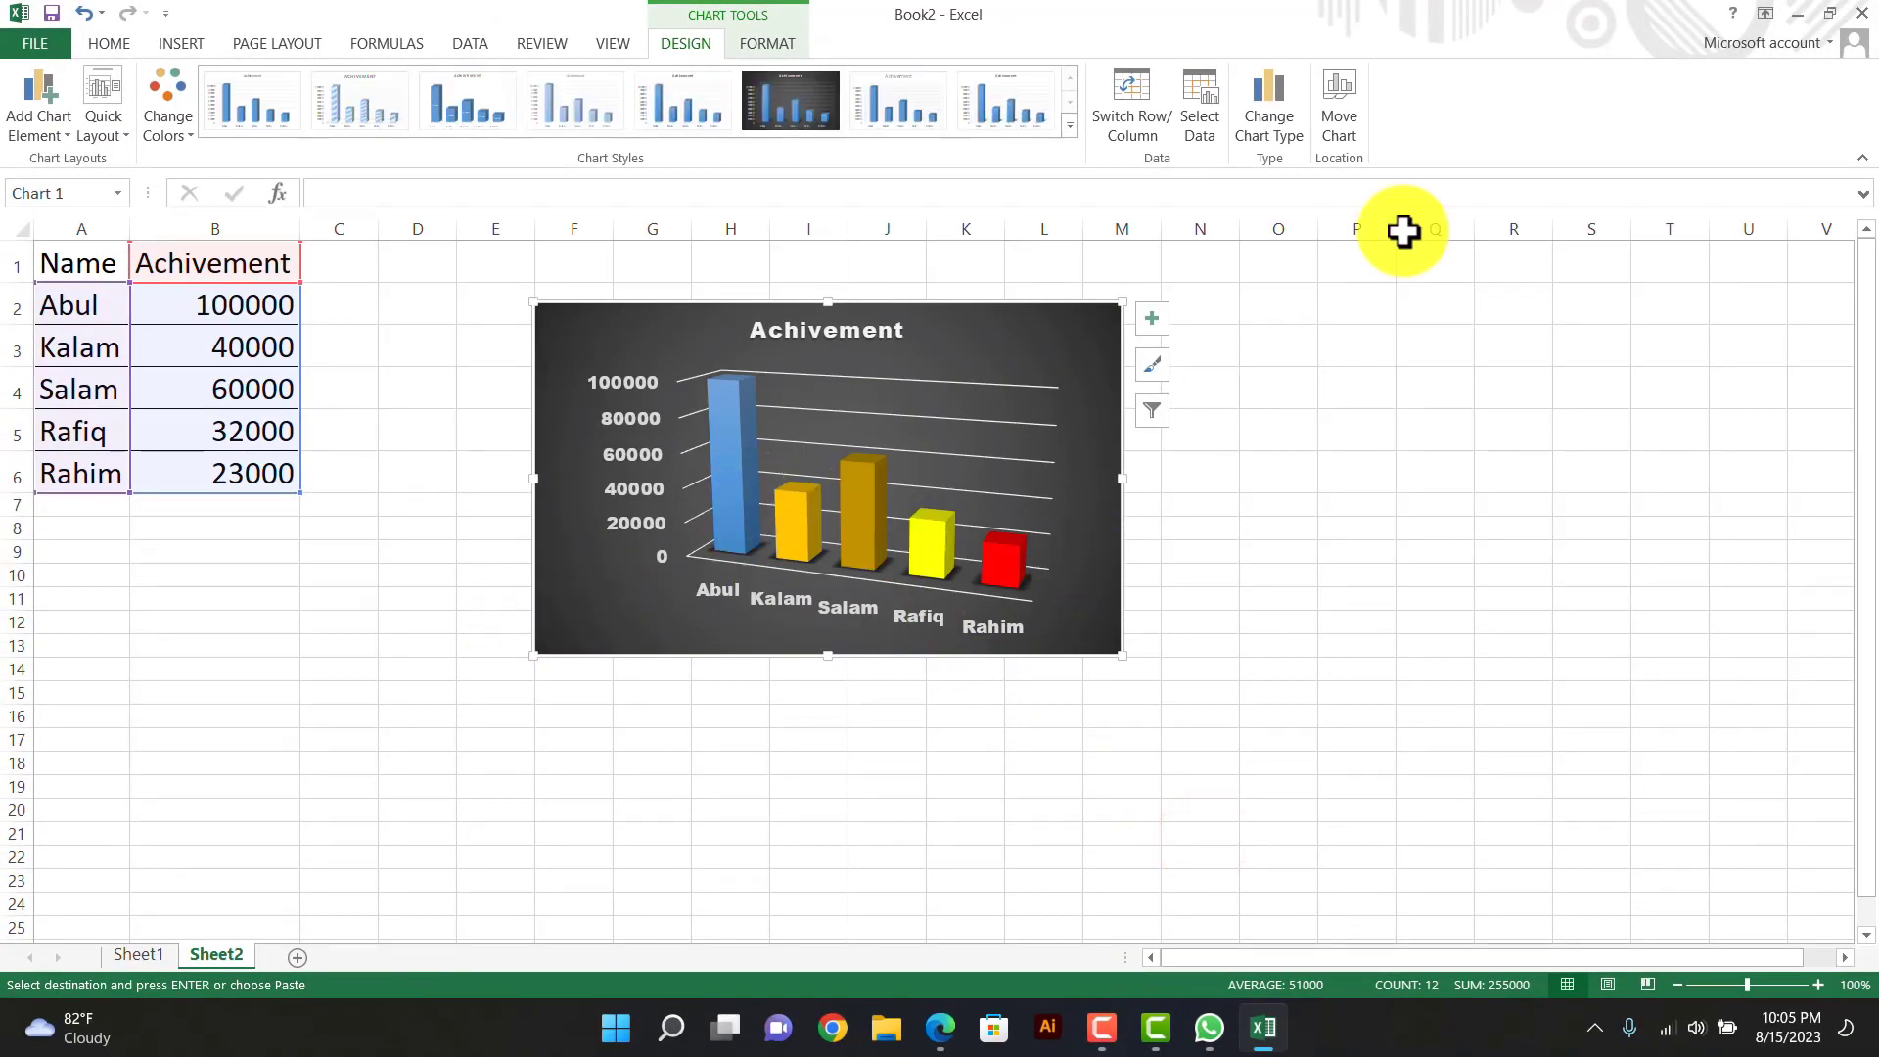
- Switch the chart to the 3-D Stacked Column variant that stacks all the names in one column
{"action": "left_click", "coordinate": [1282, 137]}
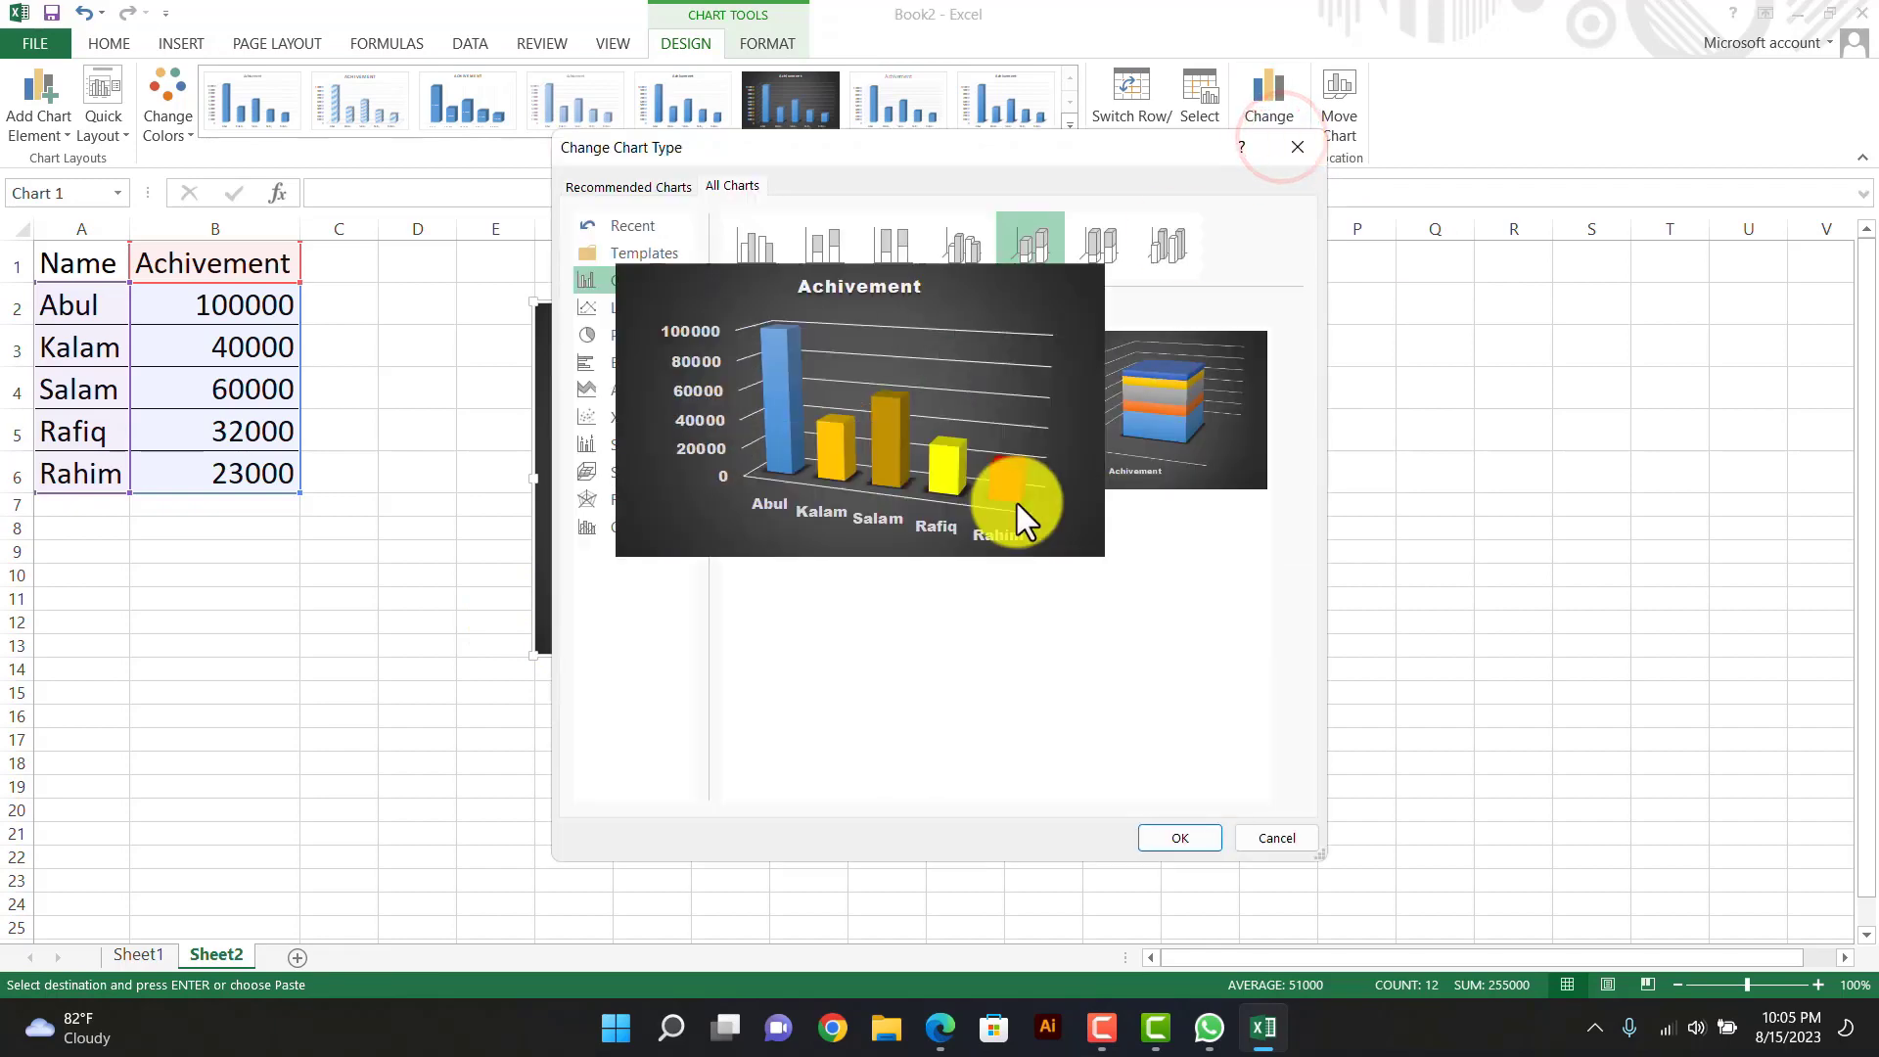
{"action": "mouse_move", "coordinate": [1154, 428]}
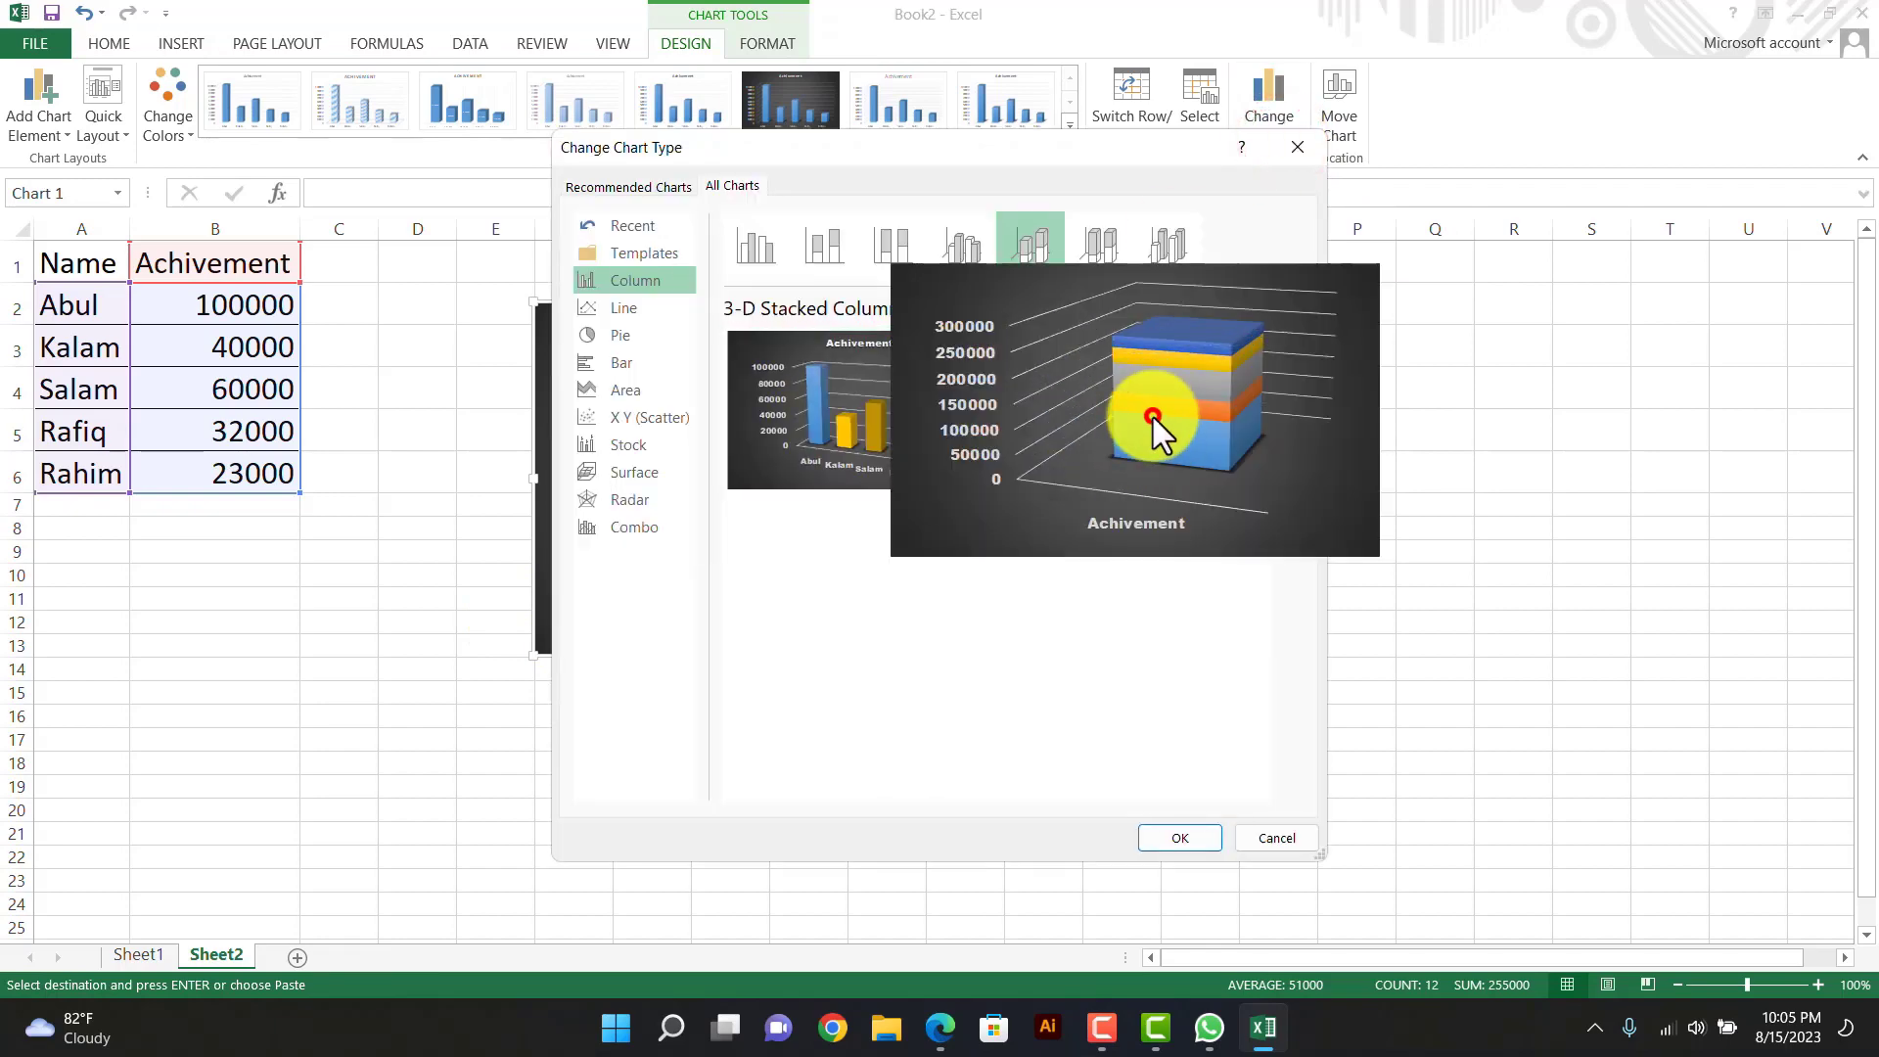
{"action": "left_click", "coordinate": [1179, 837]}
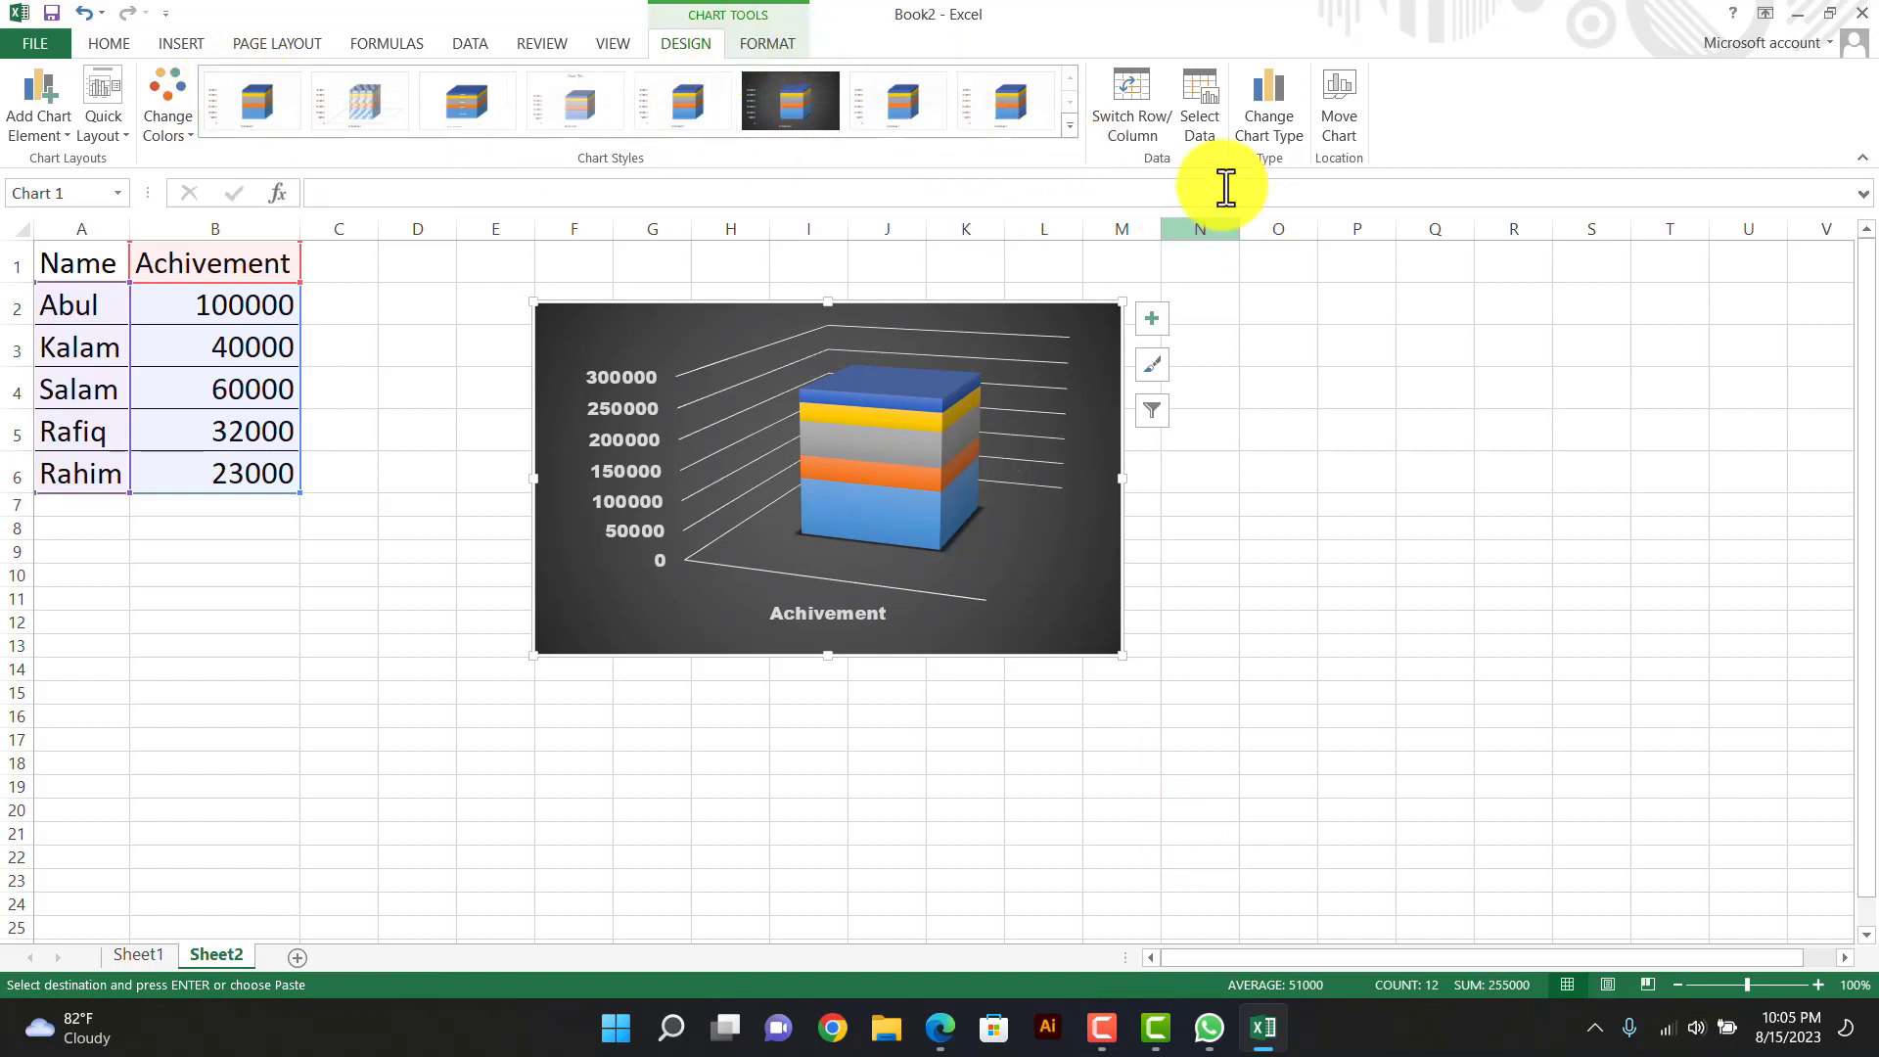
- Change the chart's type to 3-D Column, using the variant that lists the names along the depth axis
{"action": "left_click", "coordinate": [1271, 123]}
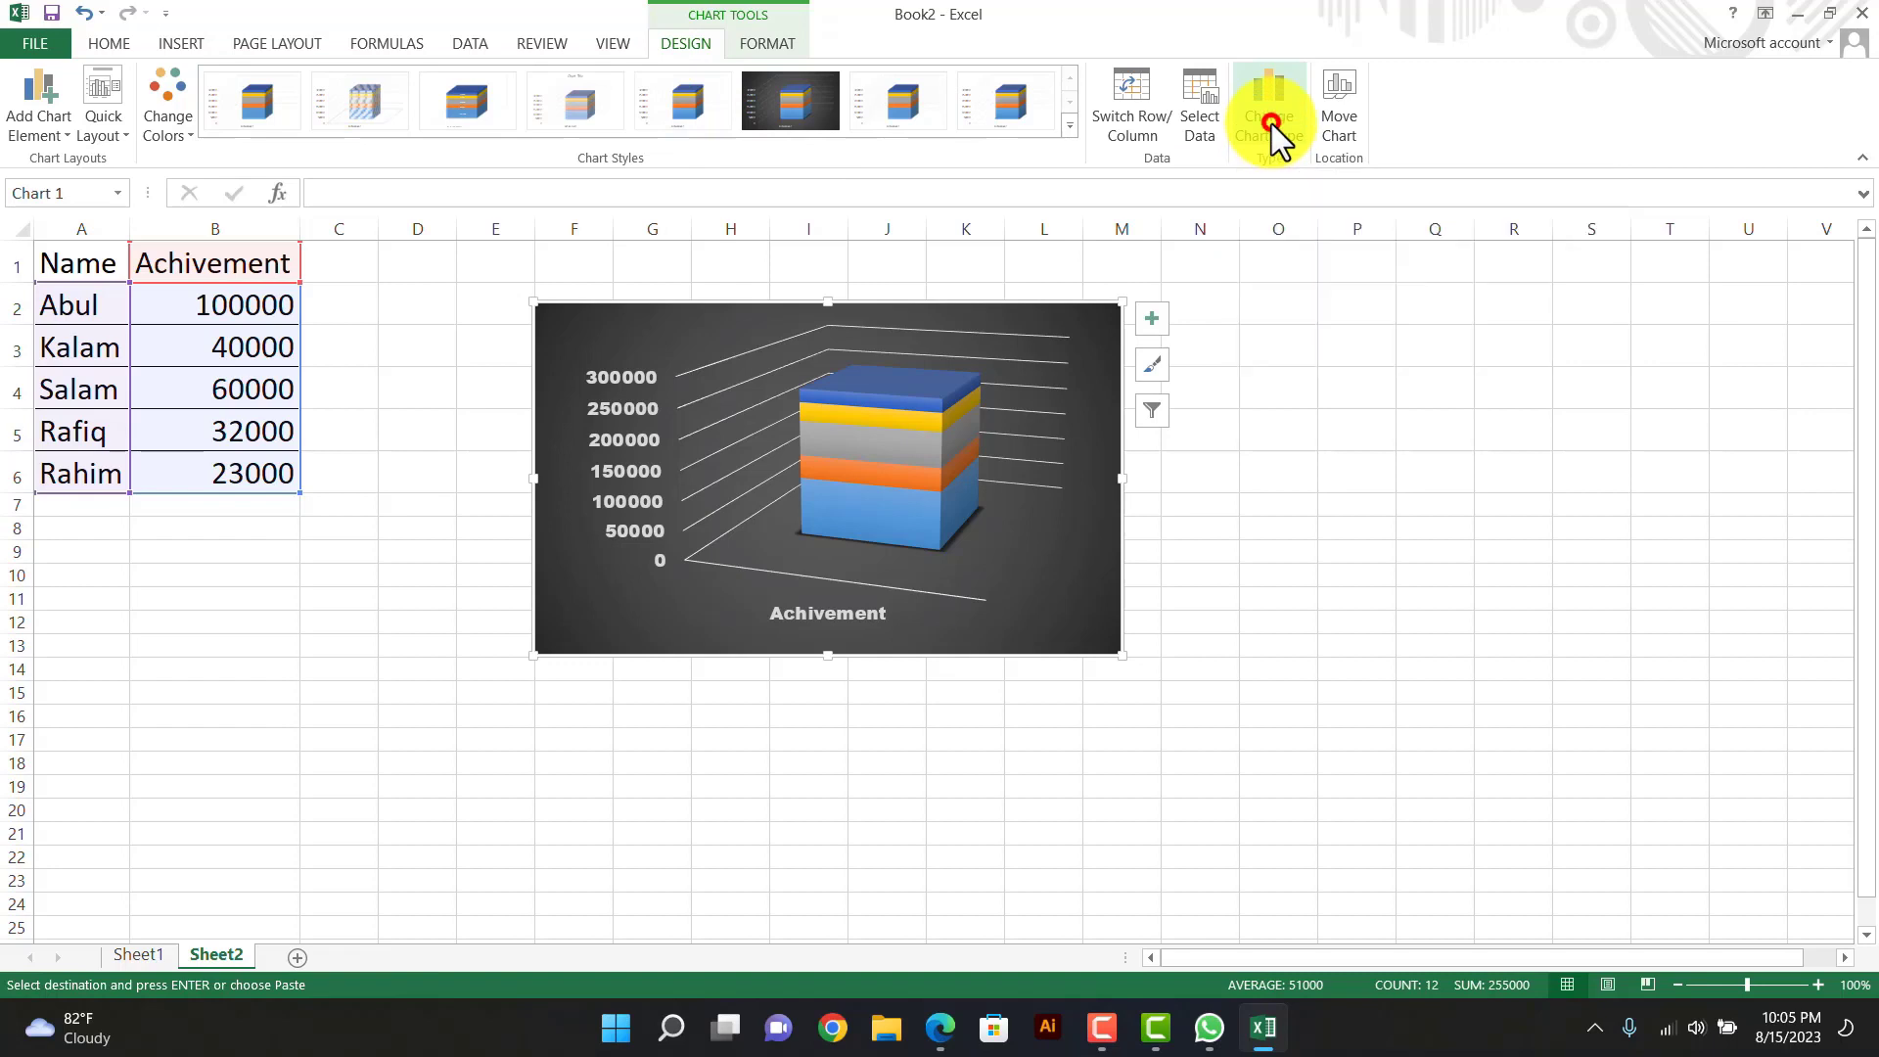
{"action": "mouse_move", "coordinate": [853, 349]}
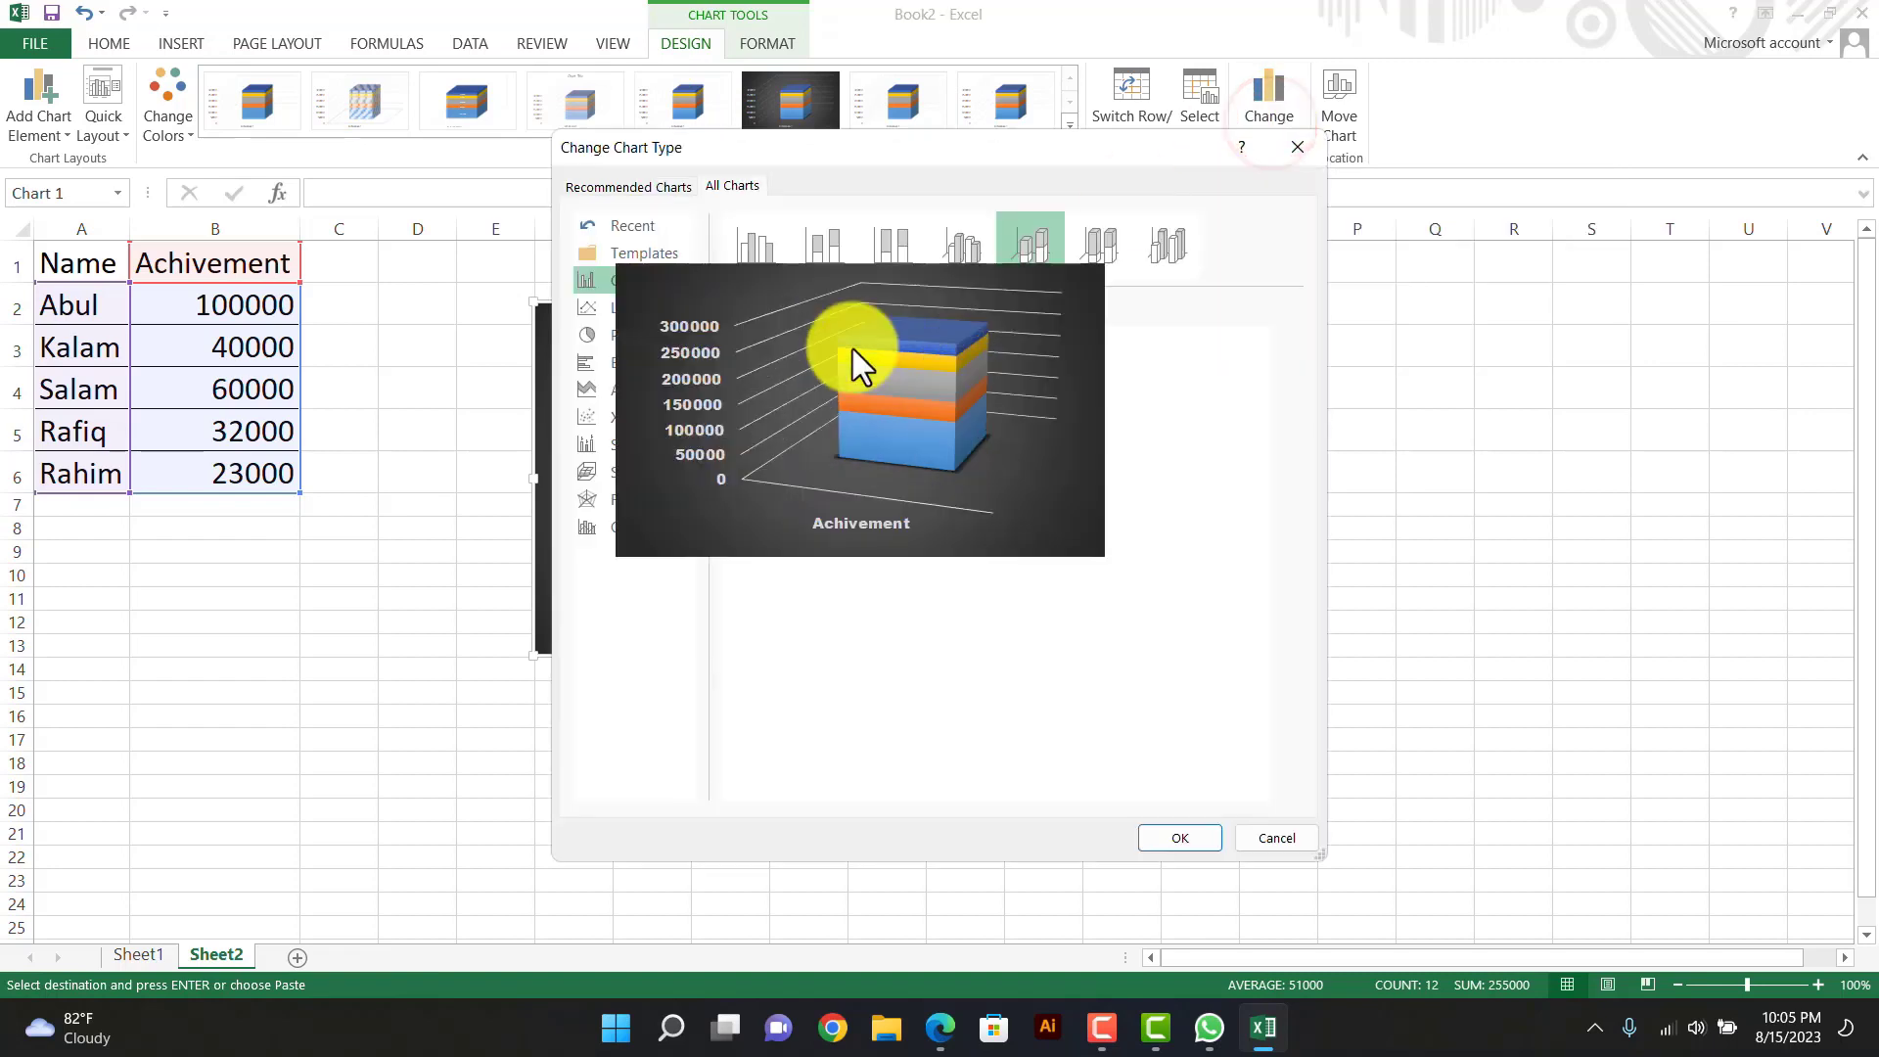
{"action": "left_click", "coordinate": [613, 309]}
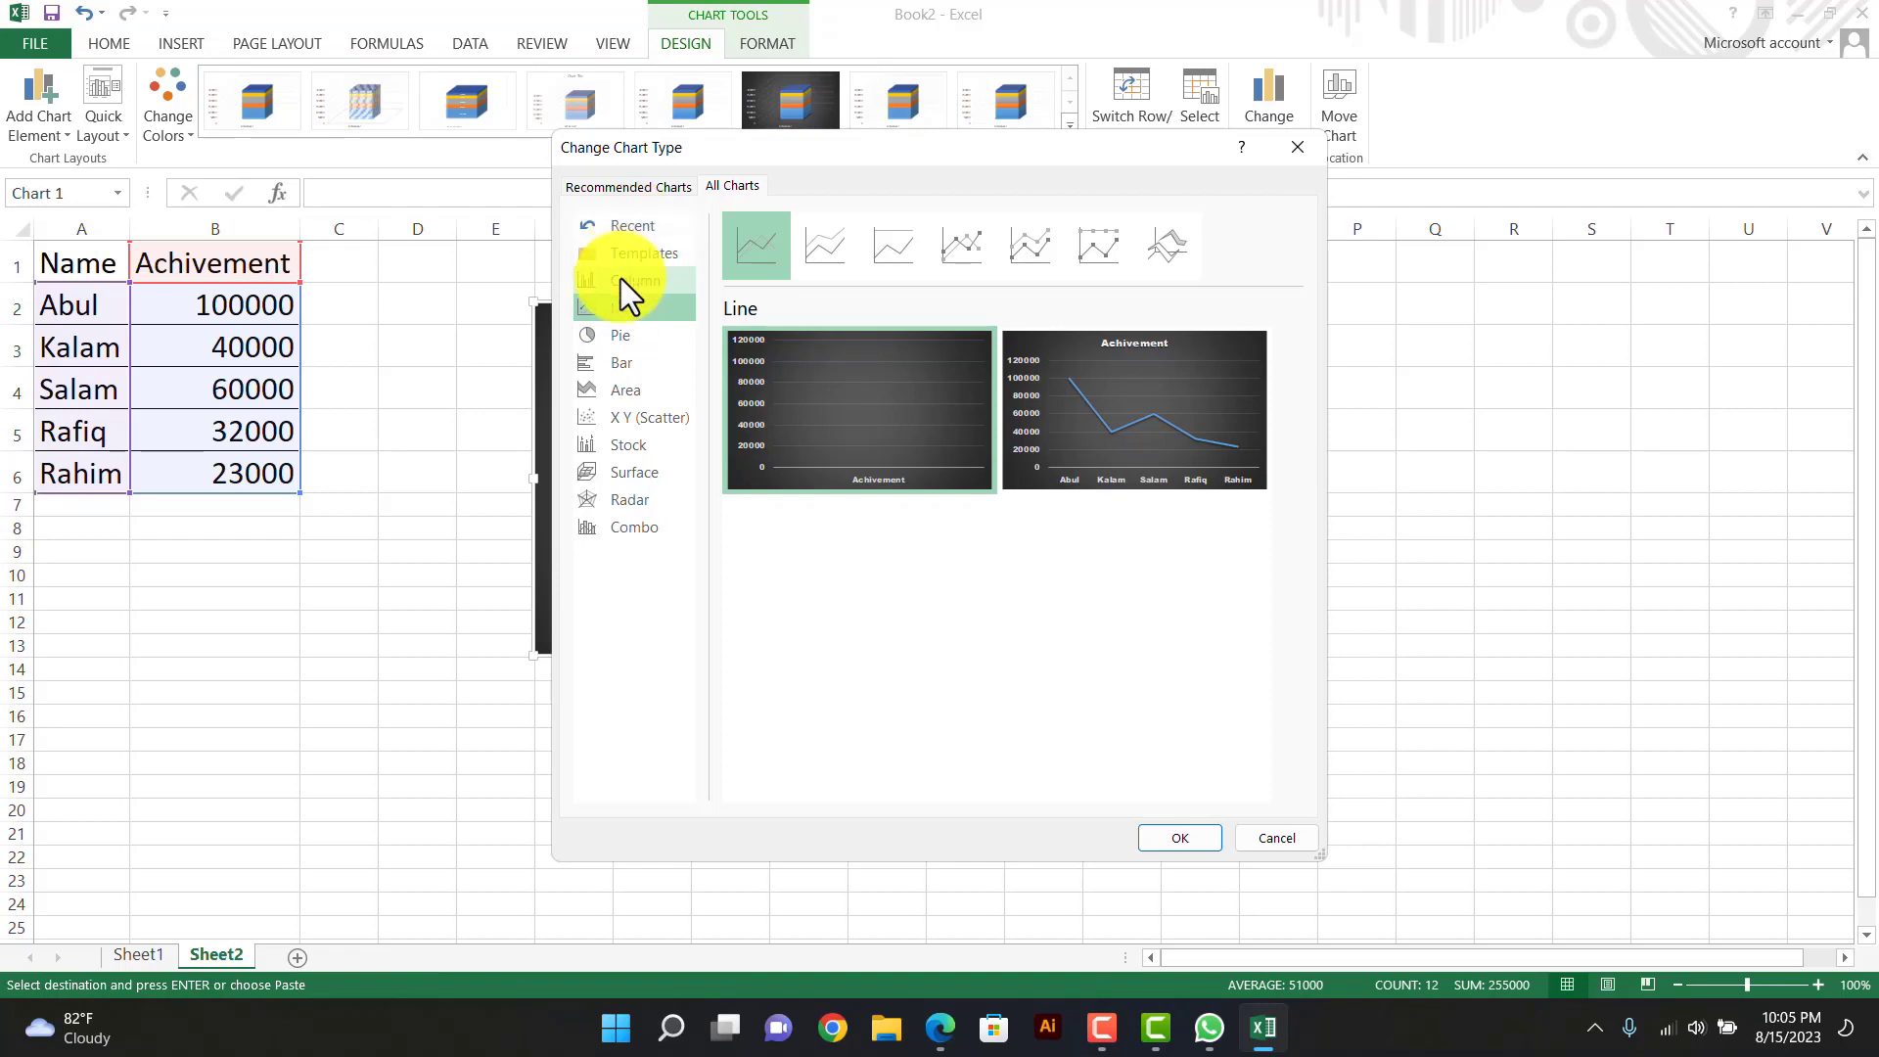
{"action": "left_click", "coordinate": [622, 280]}
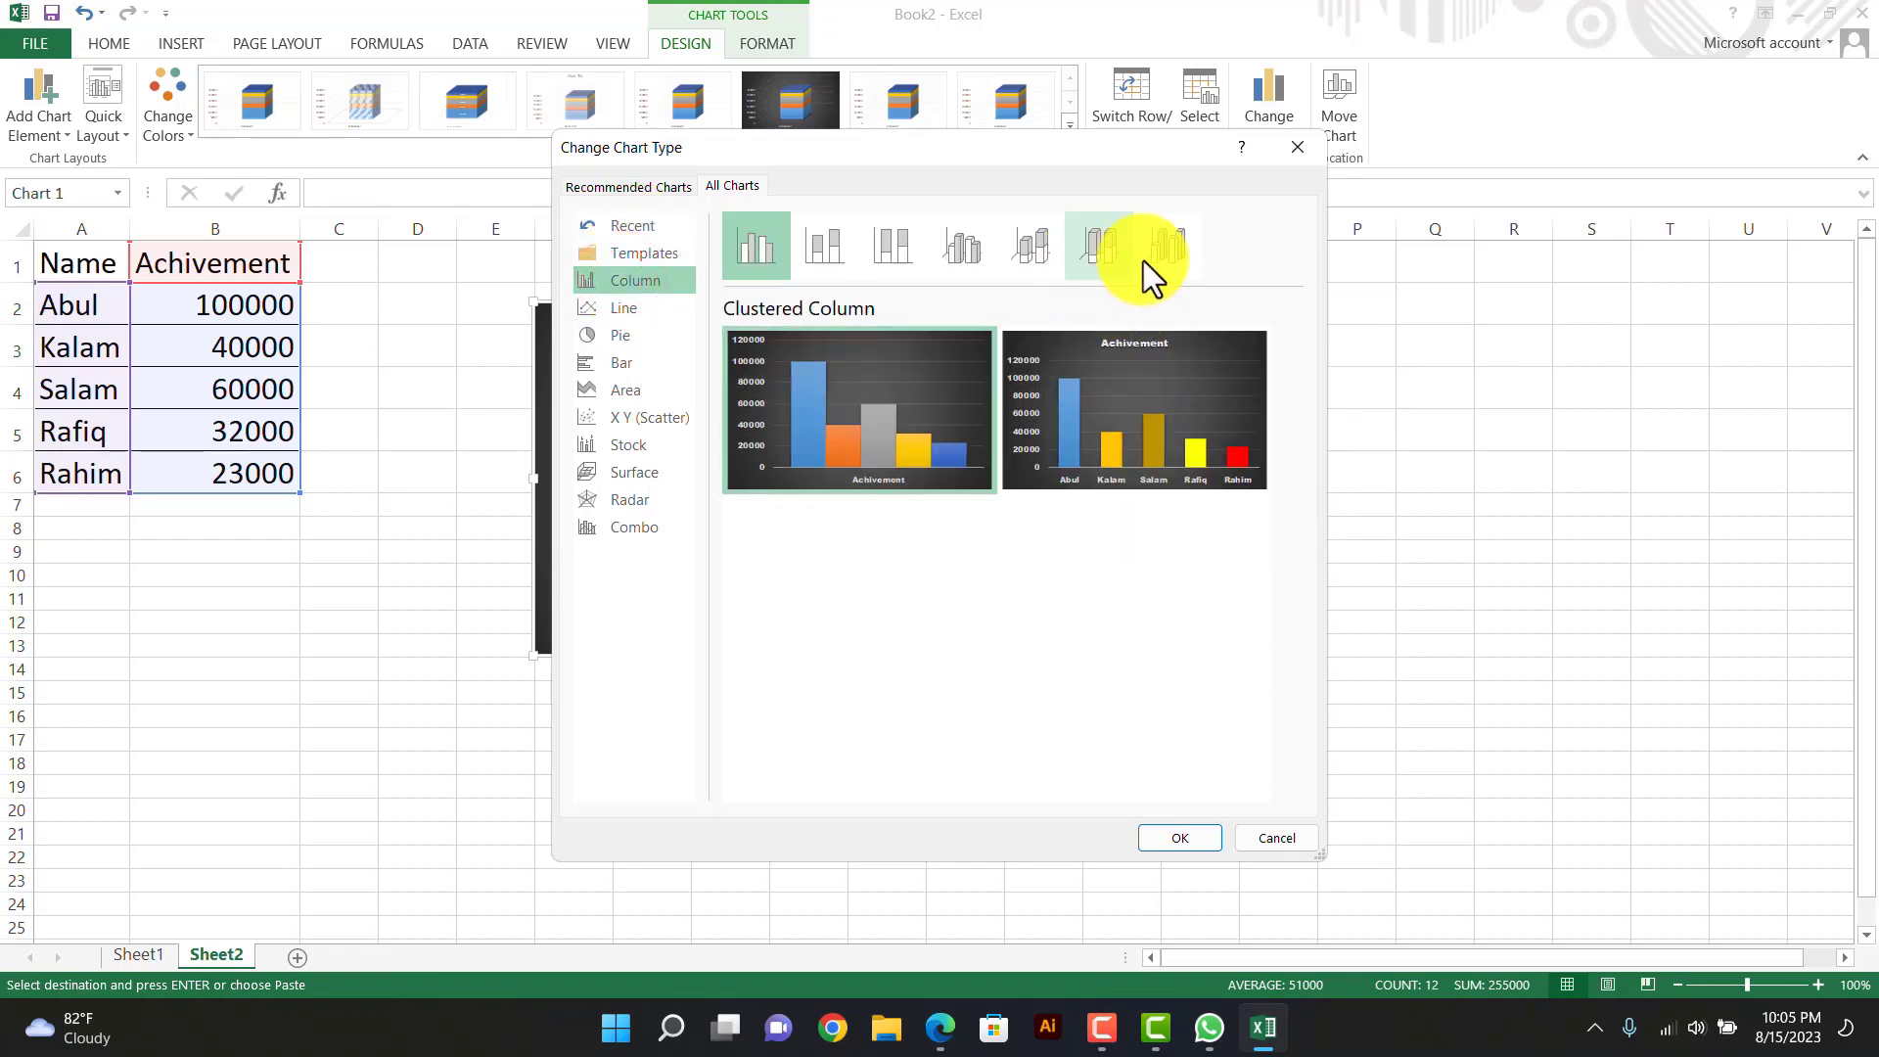
{"action": "left_click", "coordinate": [1166, 244]}
{"action": "mouse_move", "coordinate": [818, 413]}
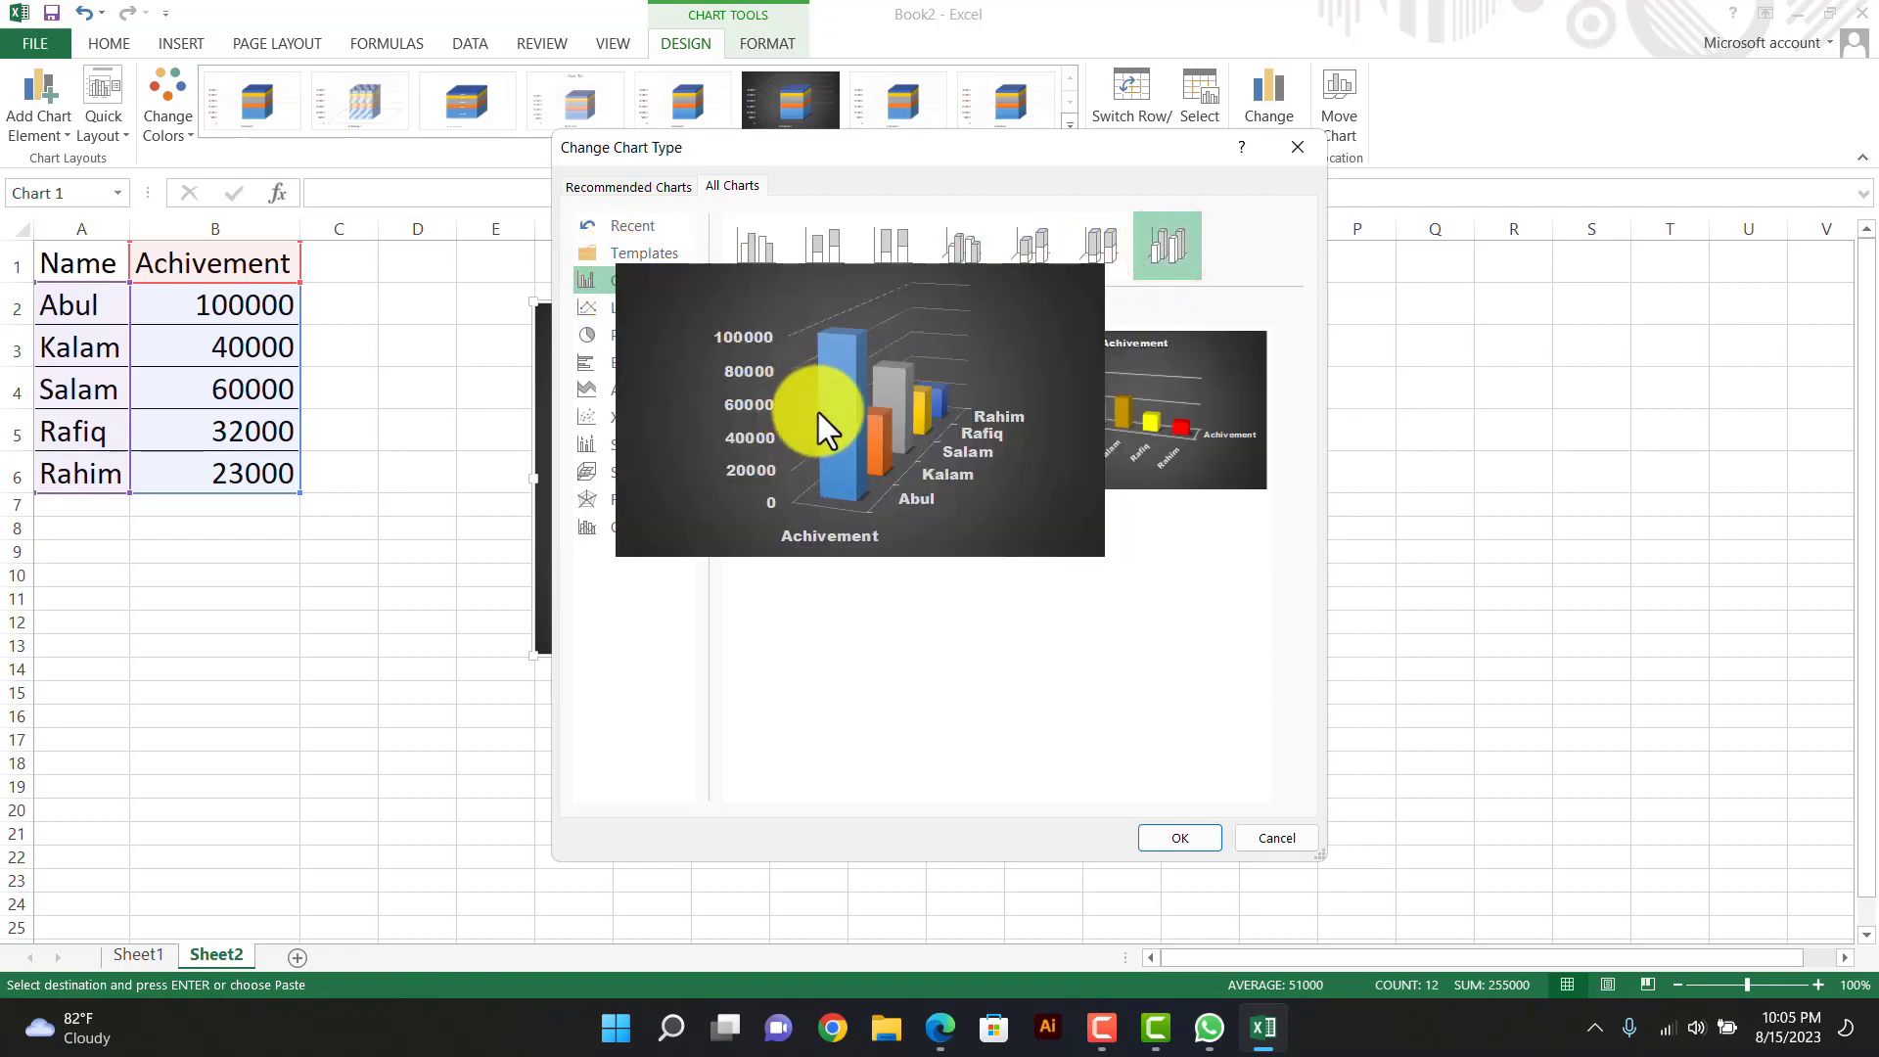
{"action": "left_click", "coordinate": [1184, 838]}
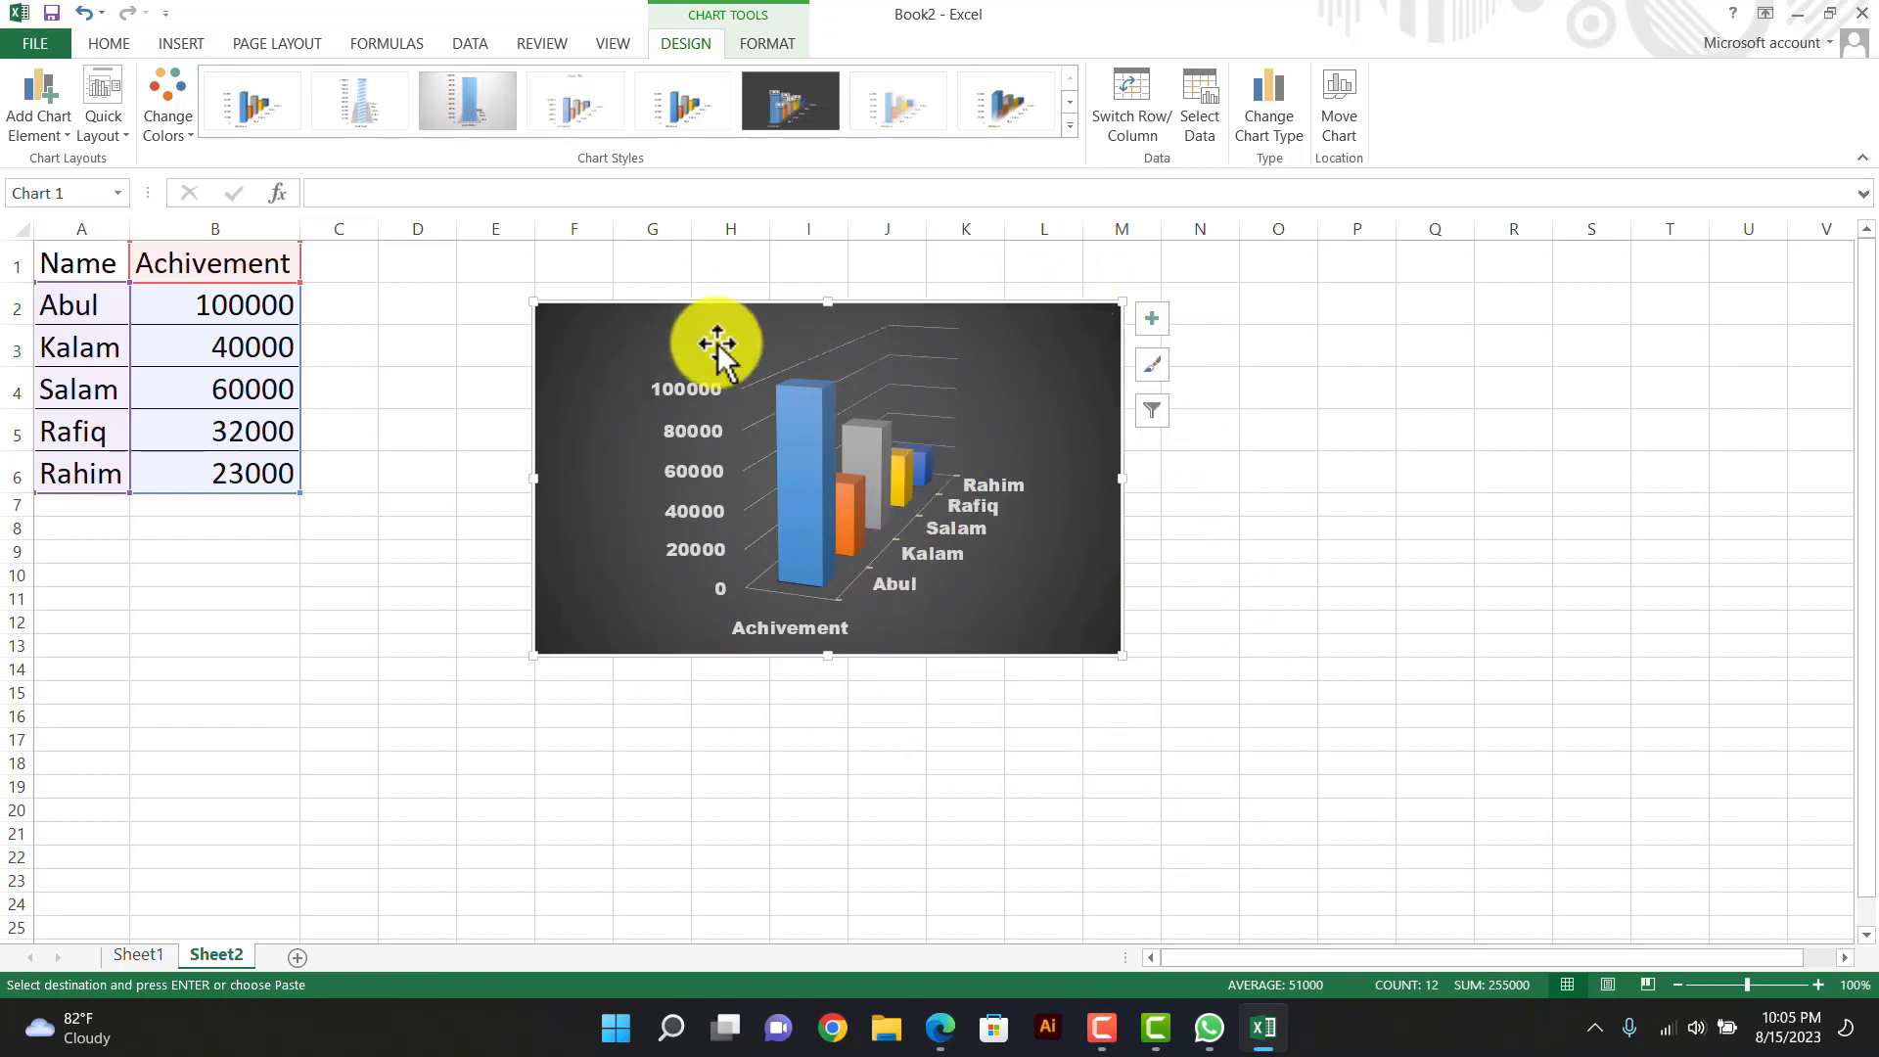
- Insert a 3-D pie chart from the Name and Achivement table and place it to the right of the column chart
{"action": "left_click", "coordinate": [1365, 393]}
{"action": "left_click_drag", "start_coordinate": [63, 271], "coordinate": [252, 471]}
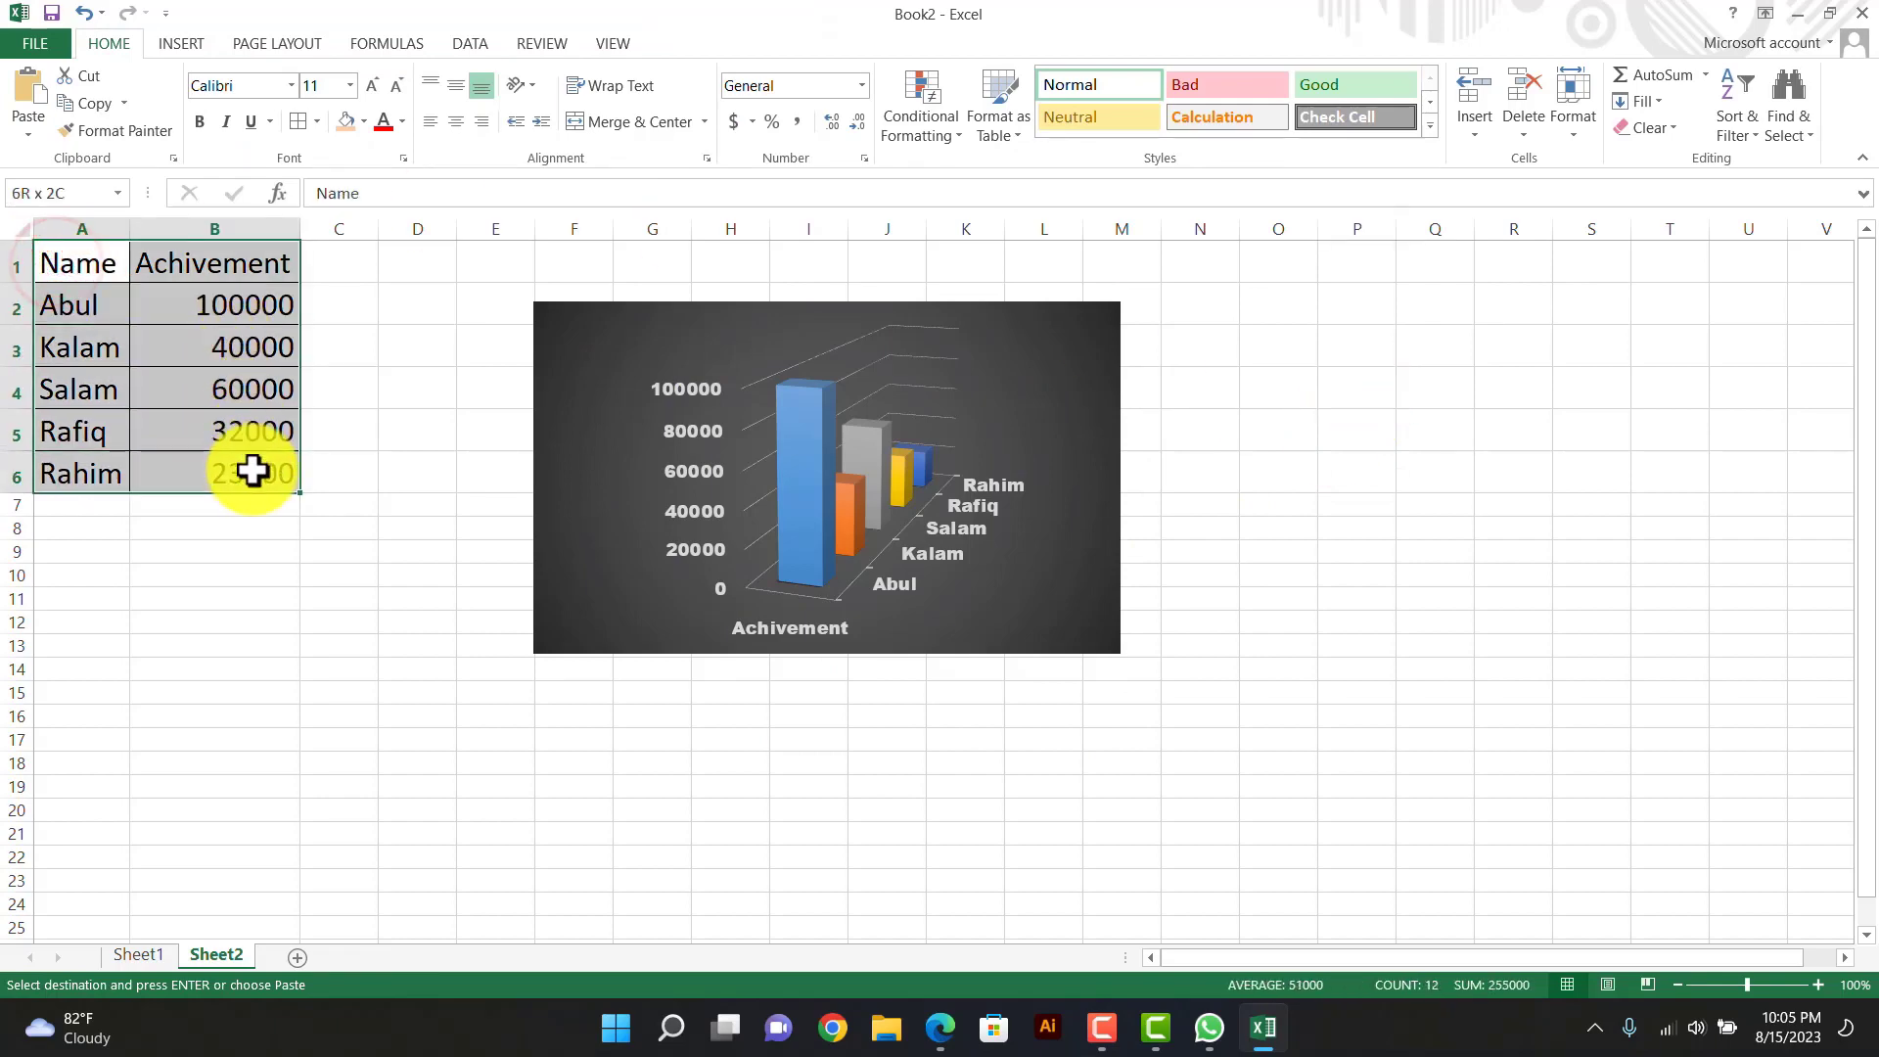
{"action": "left_click", "coordinate": [166, 43]}
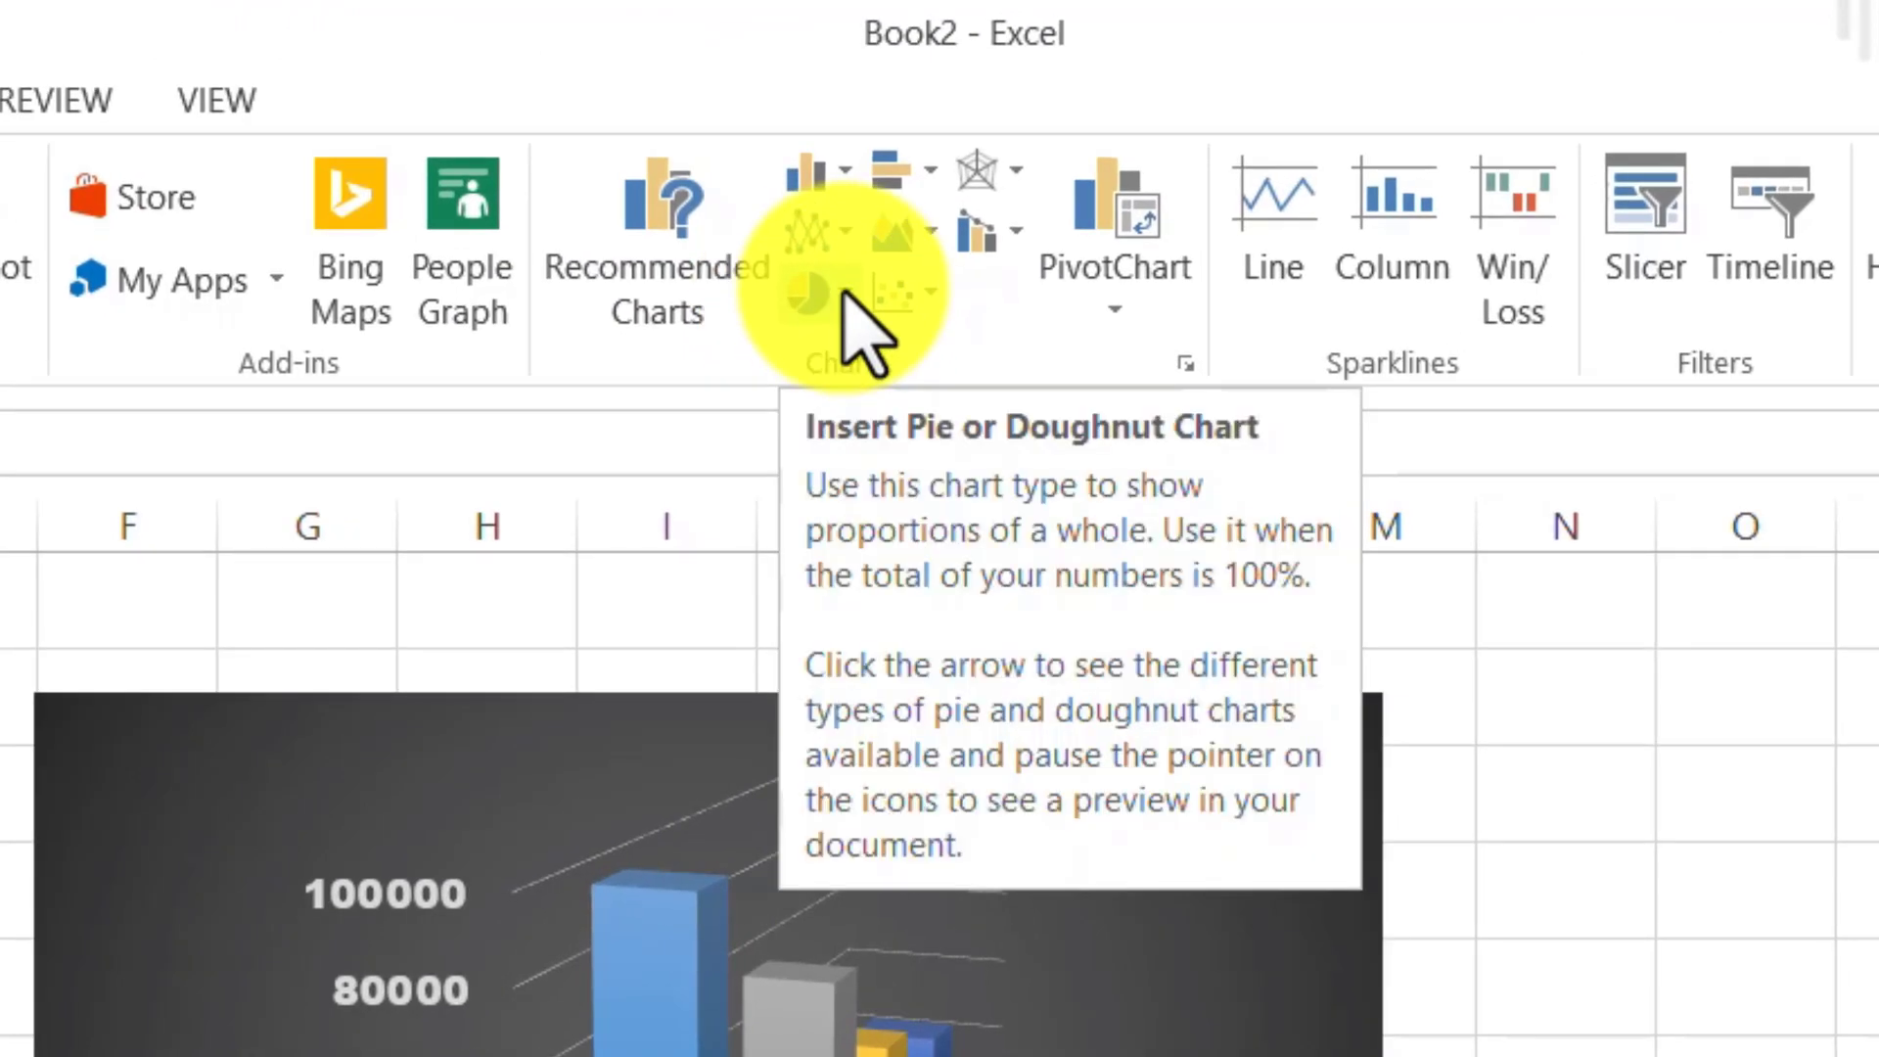
{"action": "left_click", "coordinate": [843, 294]}
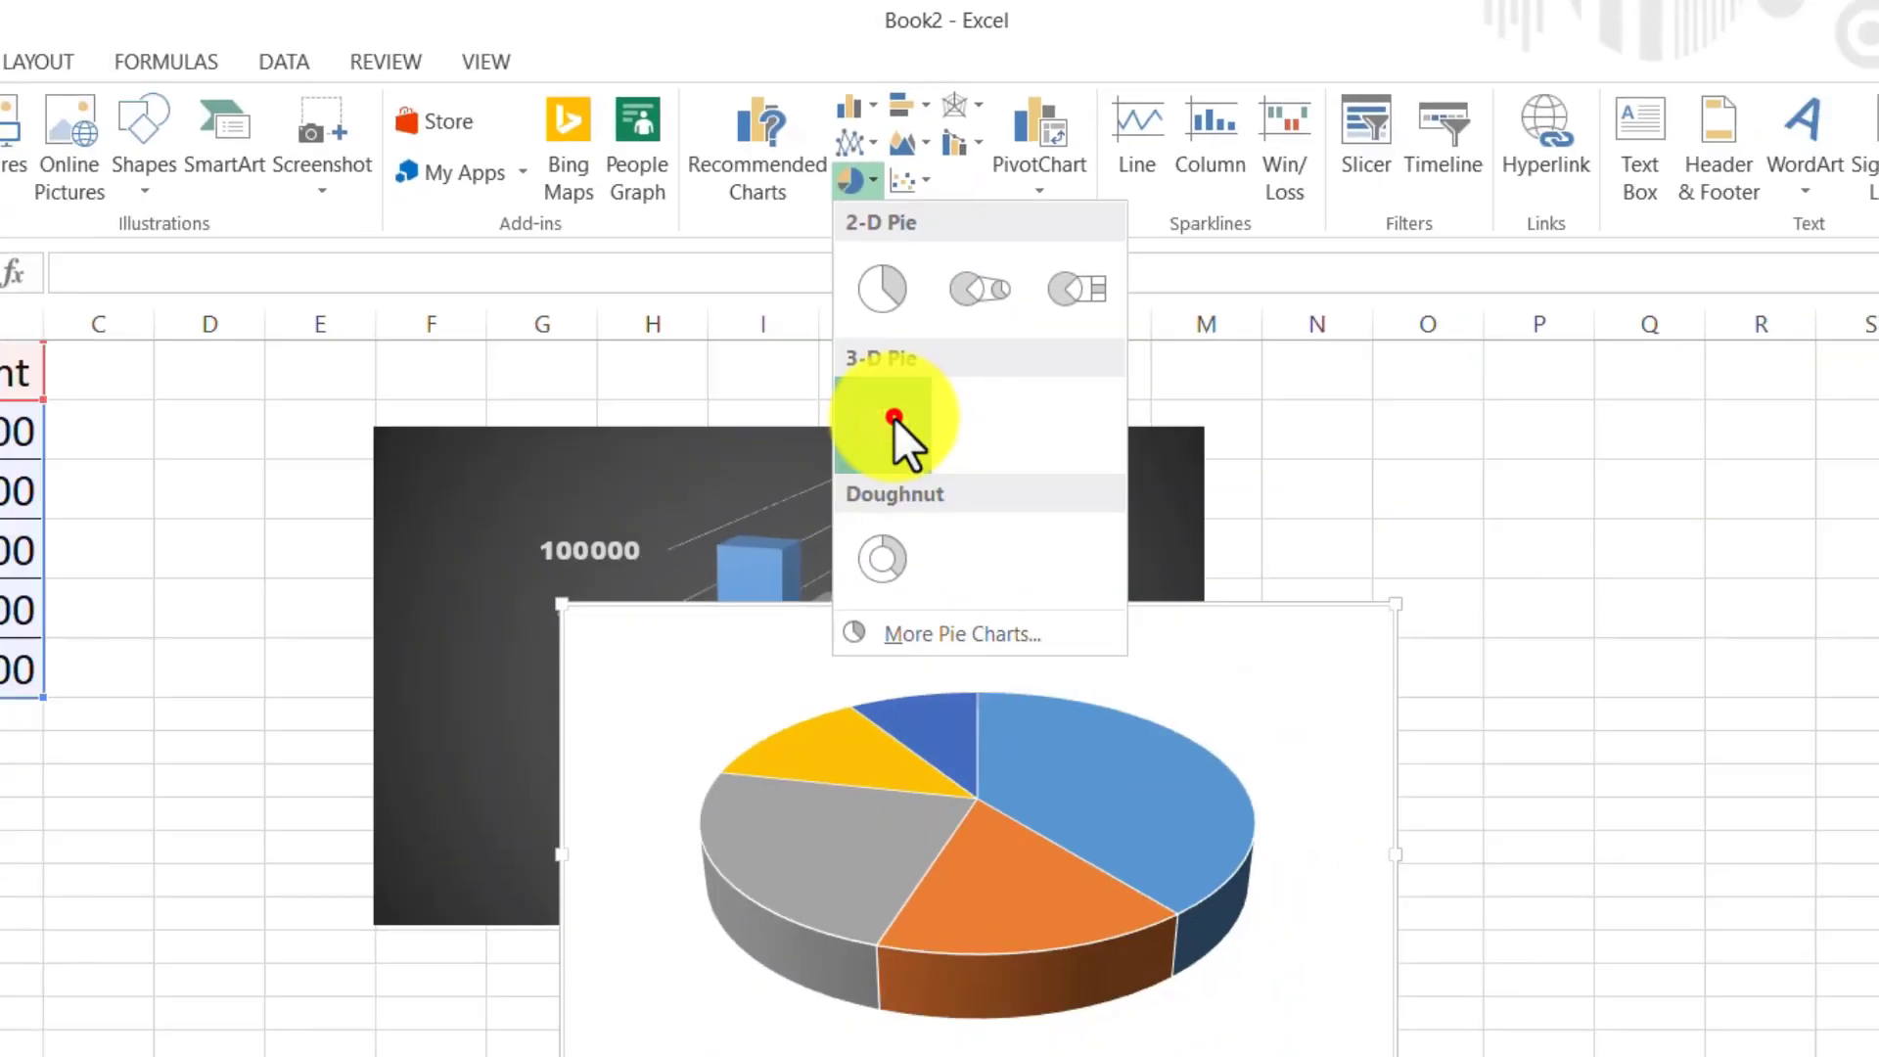
{"action": "left_click", "coordinate": [878, 675]}
{"action": "left_click_drag", "start_coordinate": [963, 440], "coordinate": [1325, 302]}
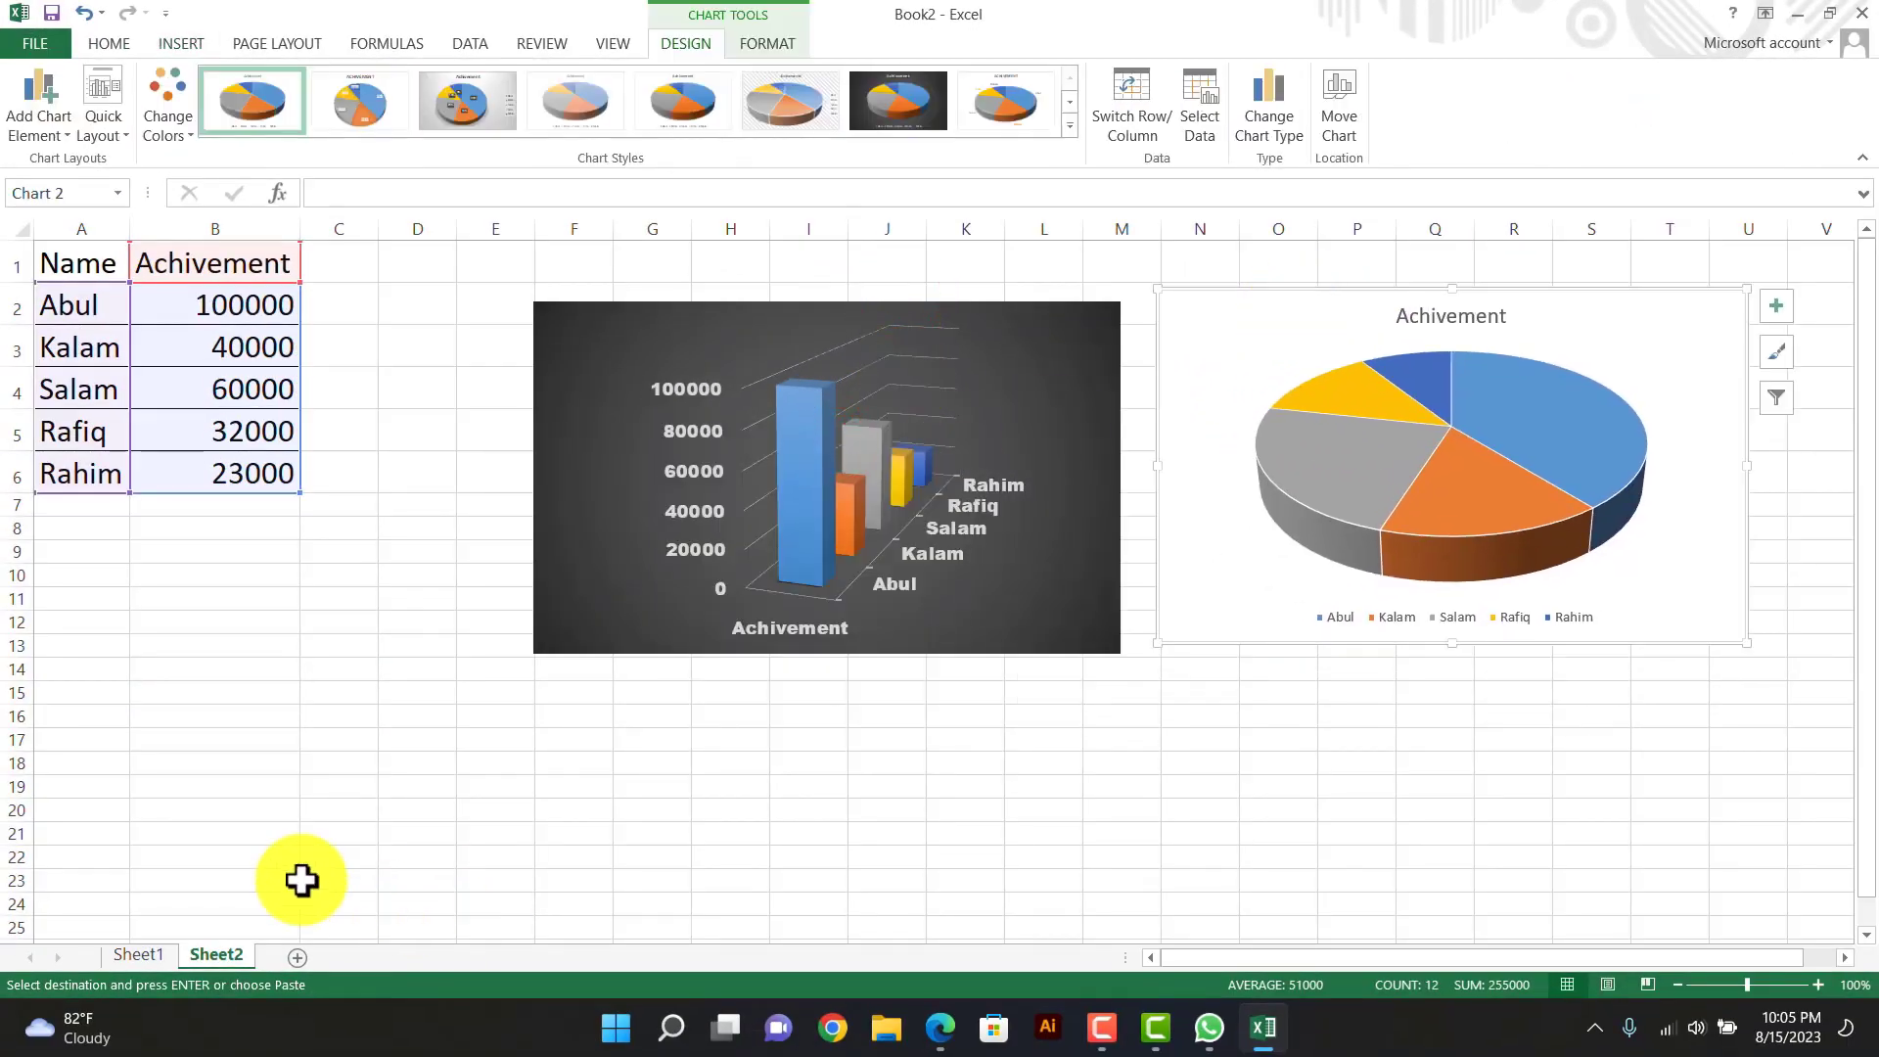
- Apply the grey gradient style with dark name and percentage labels to the pie chart, matching the Sheet1 example
{"action": "left_click", "coordinate": [137, 955]}
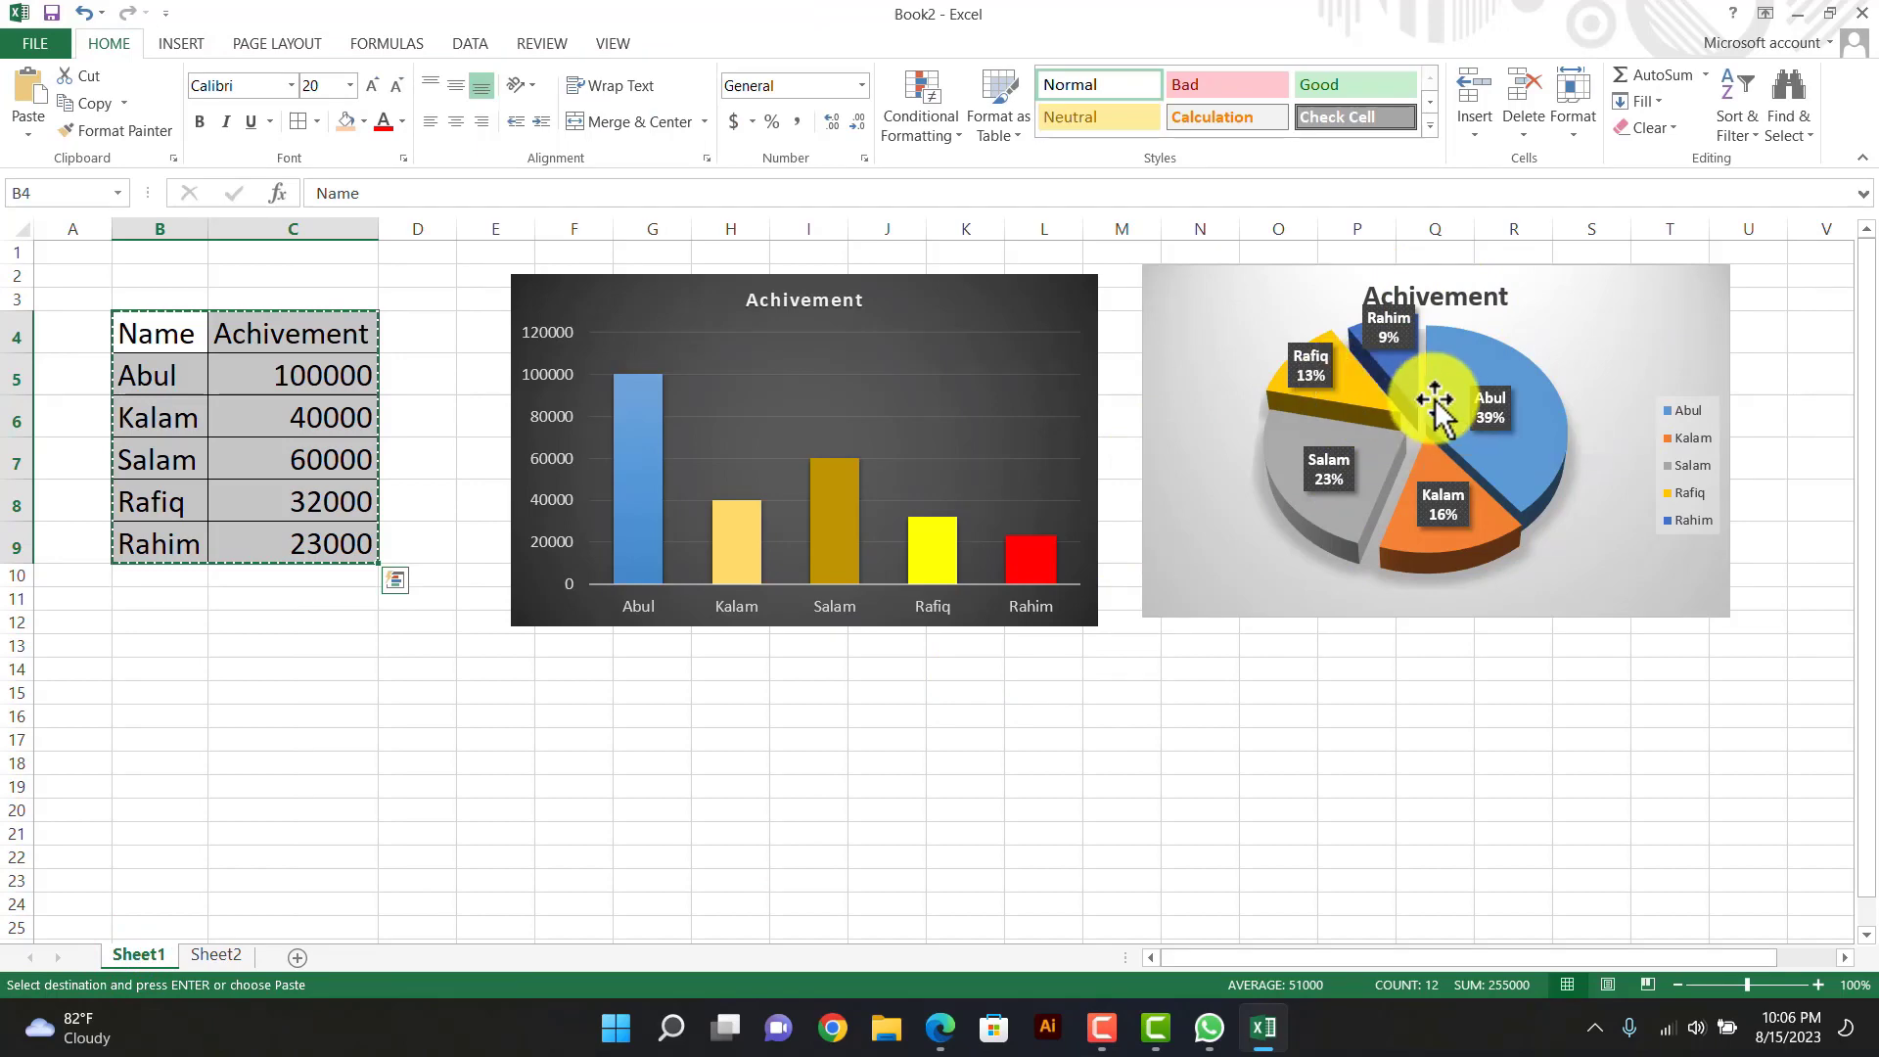
{"action": "left_click", "coordinate": [208, 954]}
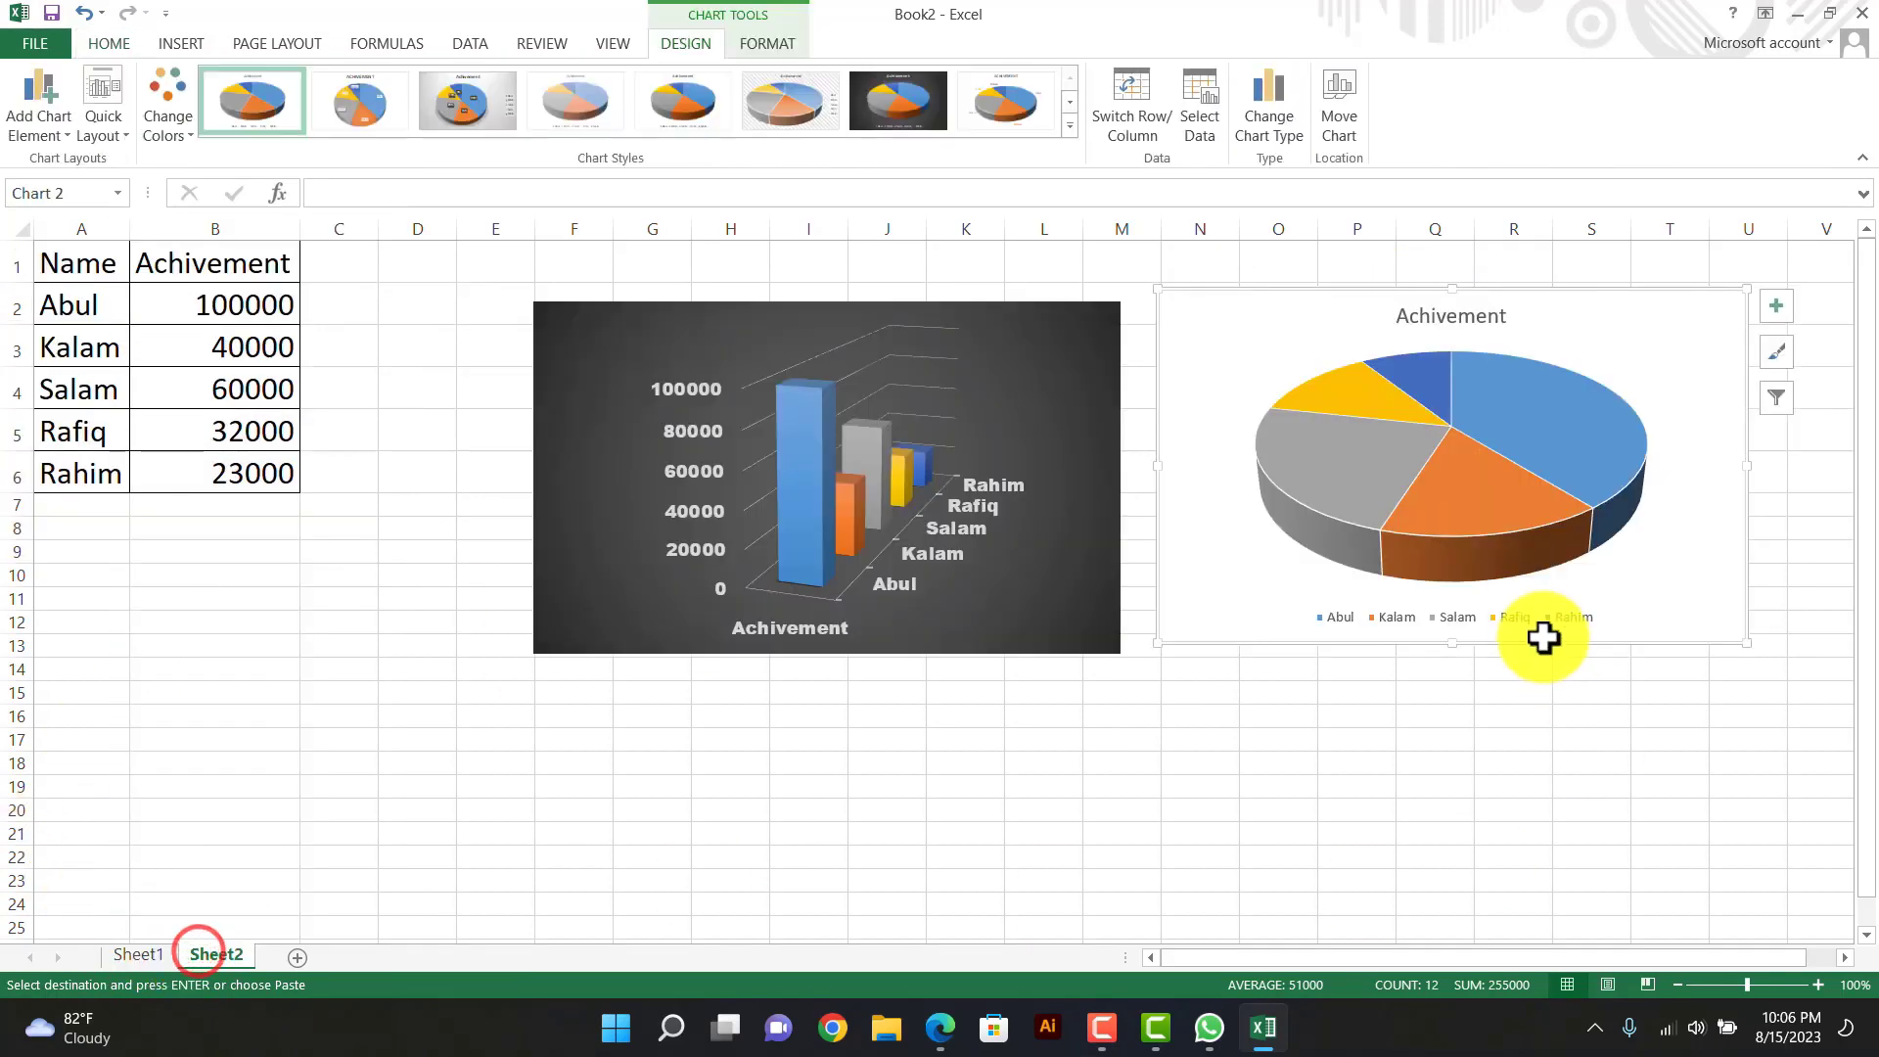
{"action": "left_click", "coordinate": [1504, 509]}
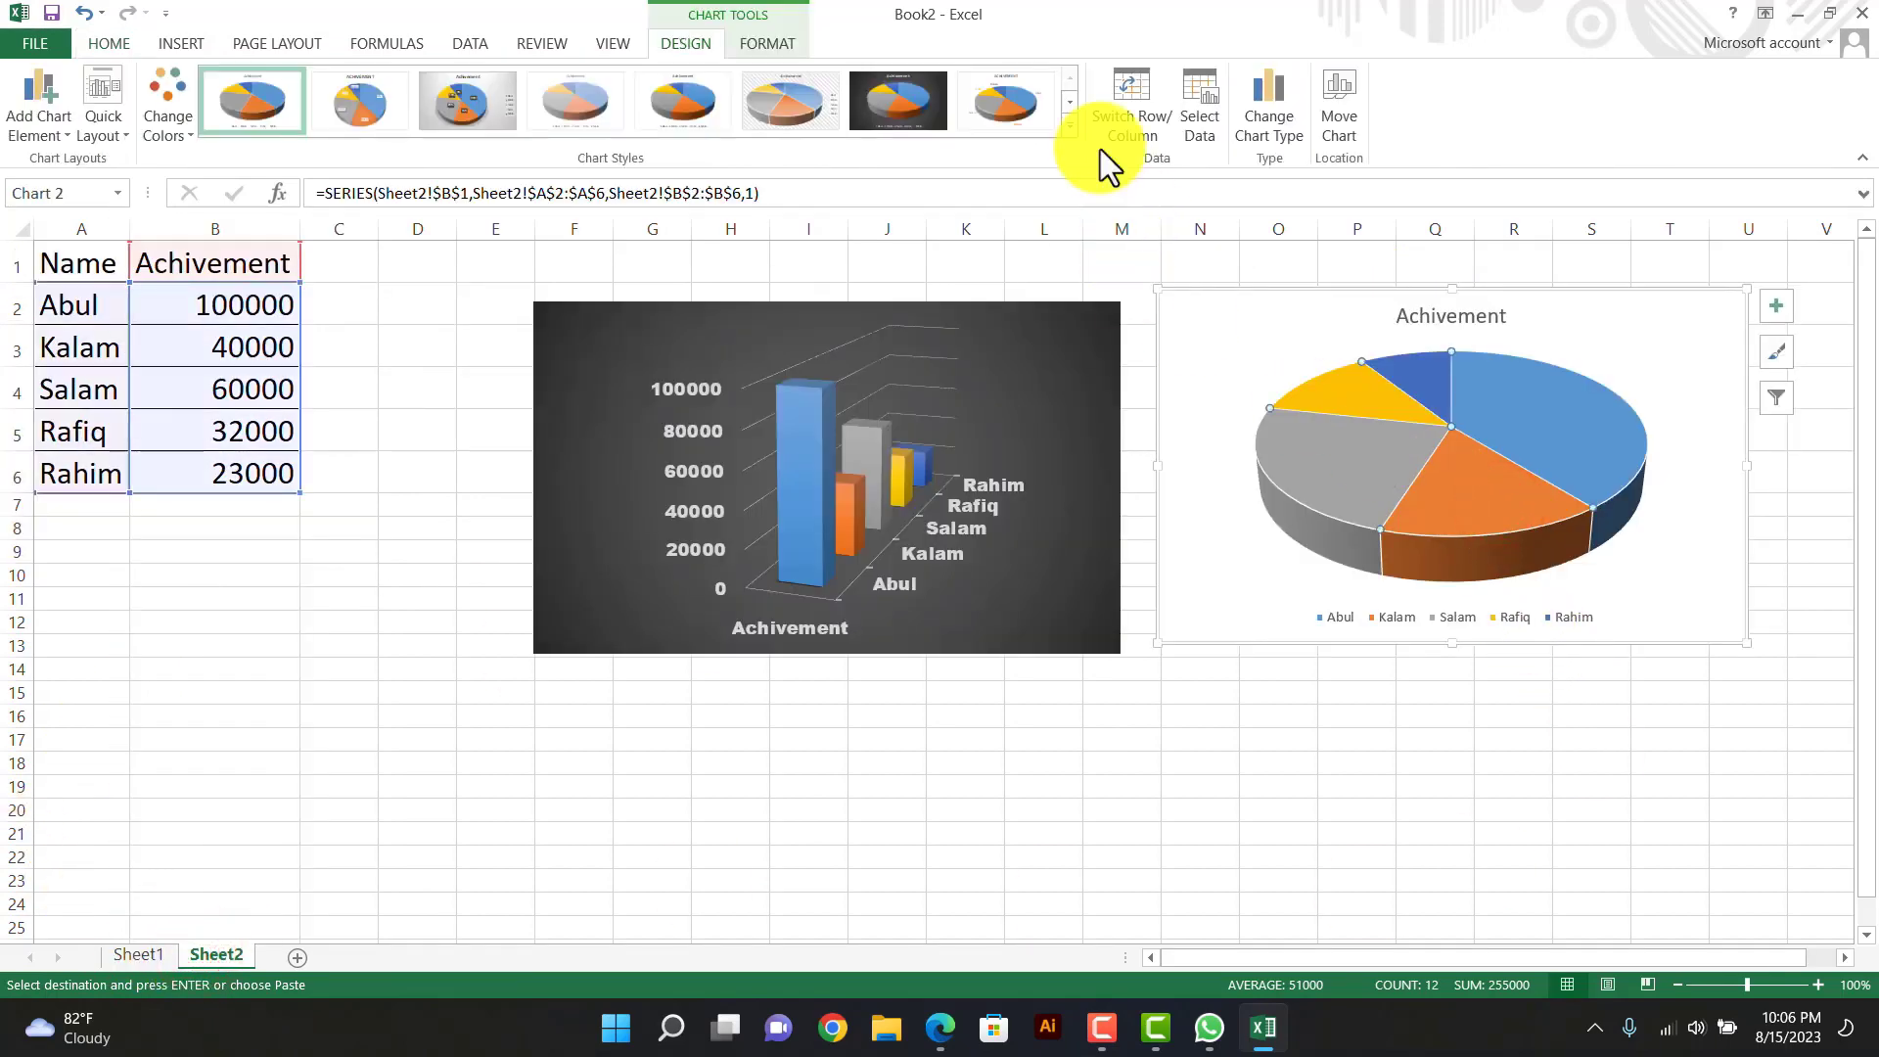
{"action": "left_click", "coordinate": [1007, 102]}
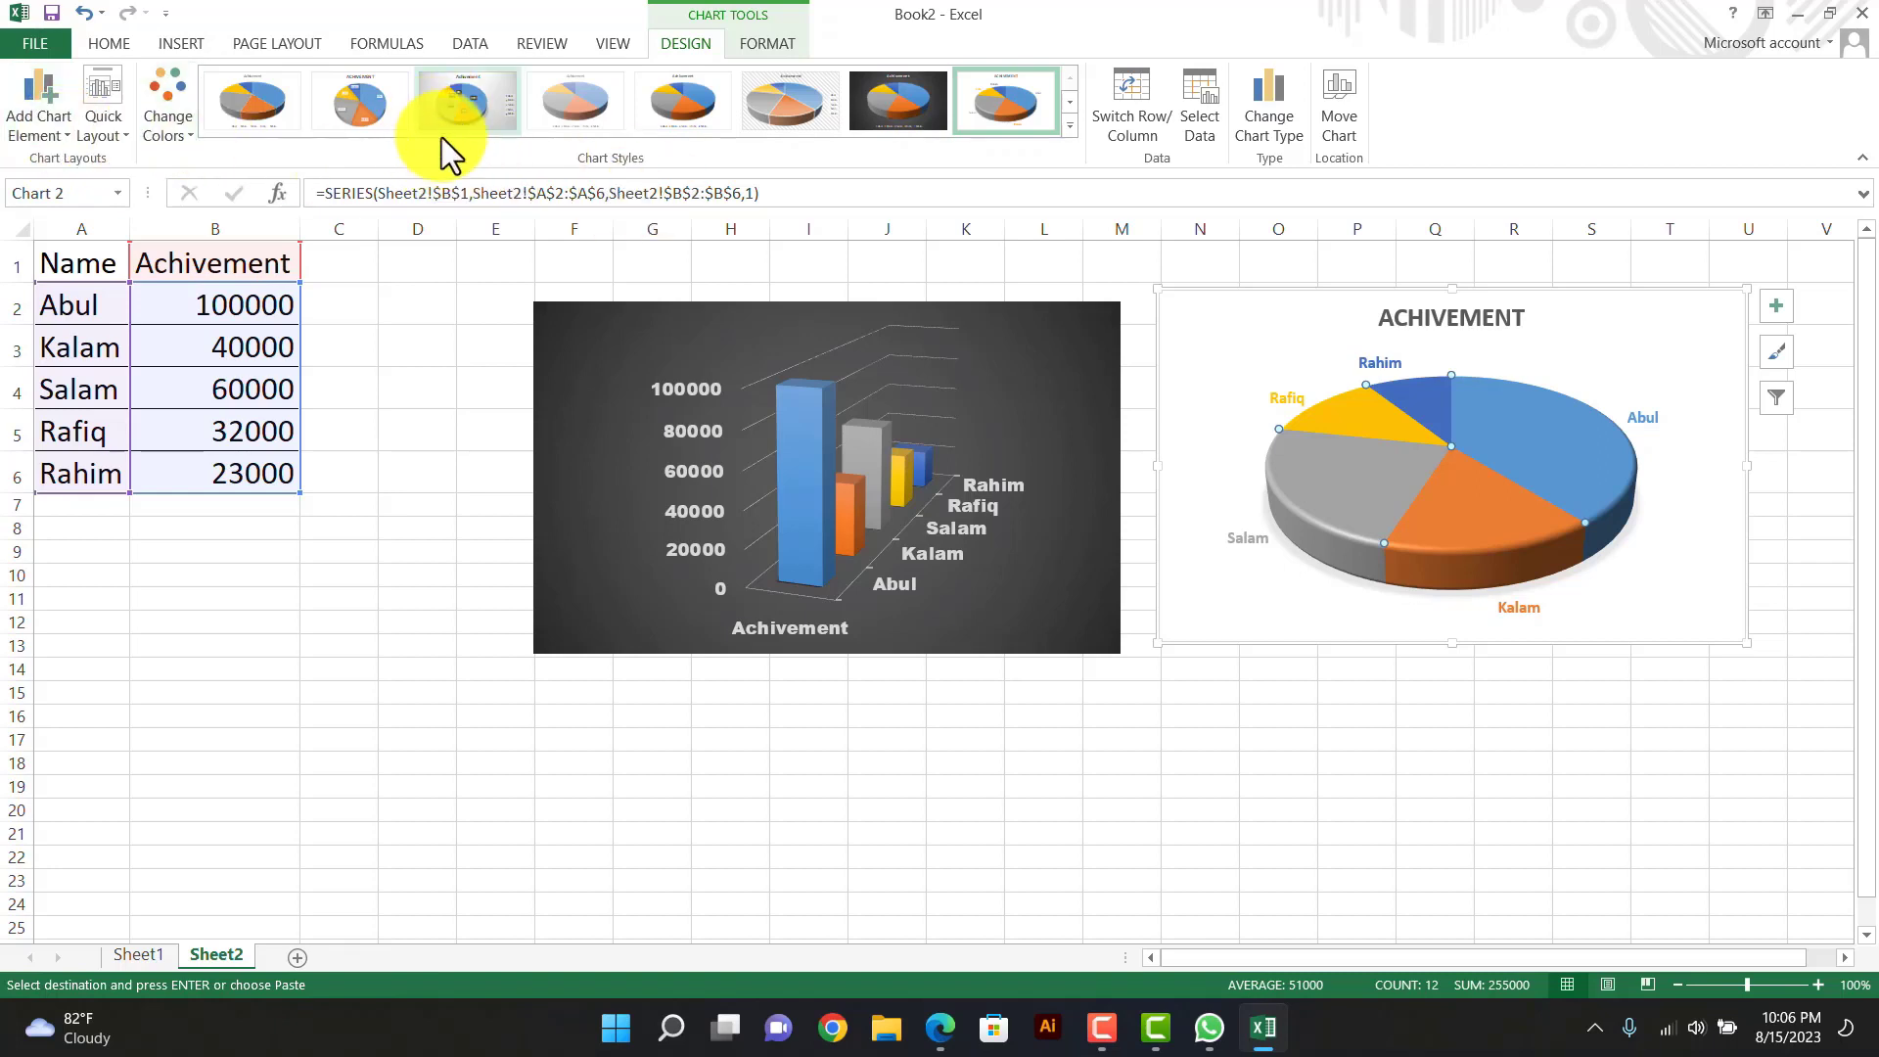
{"action": "left_click", "coordinate": [468, 98]}
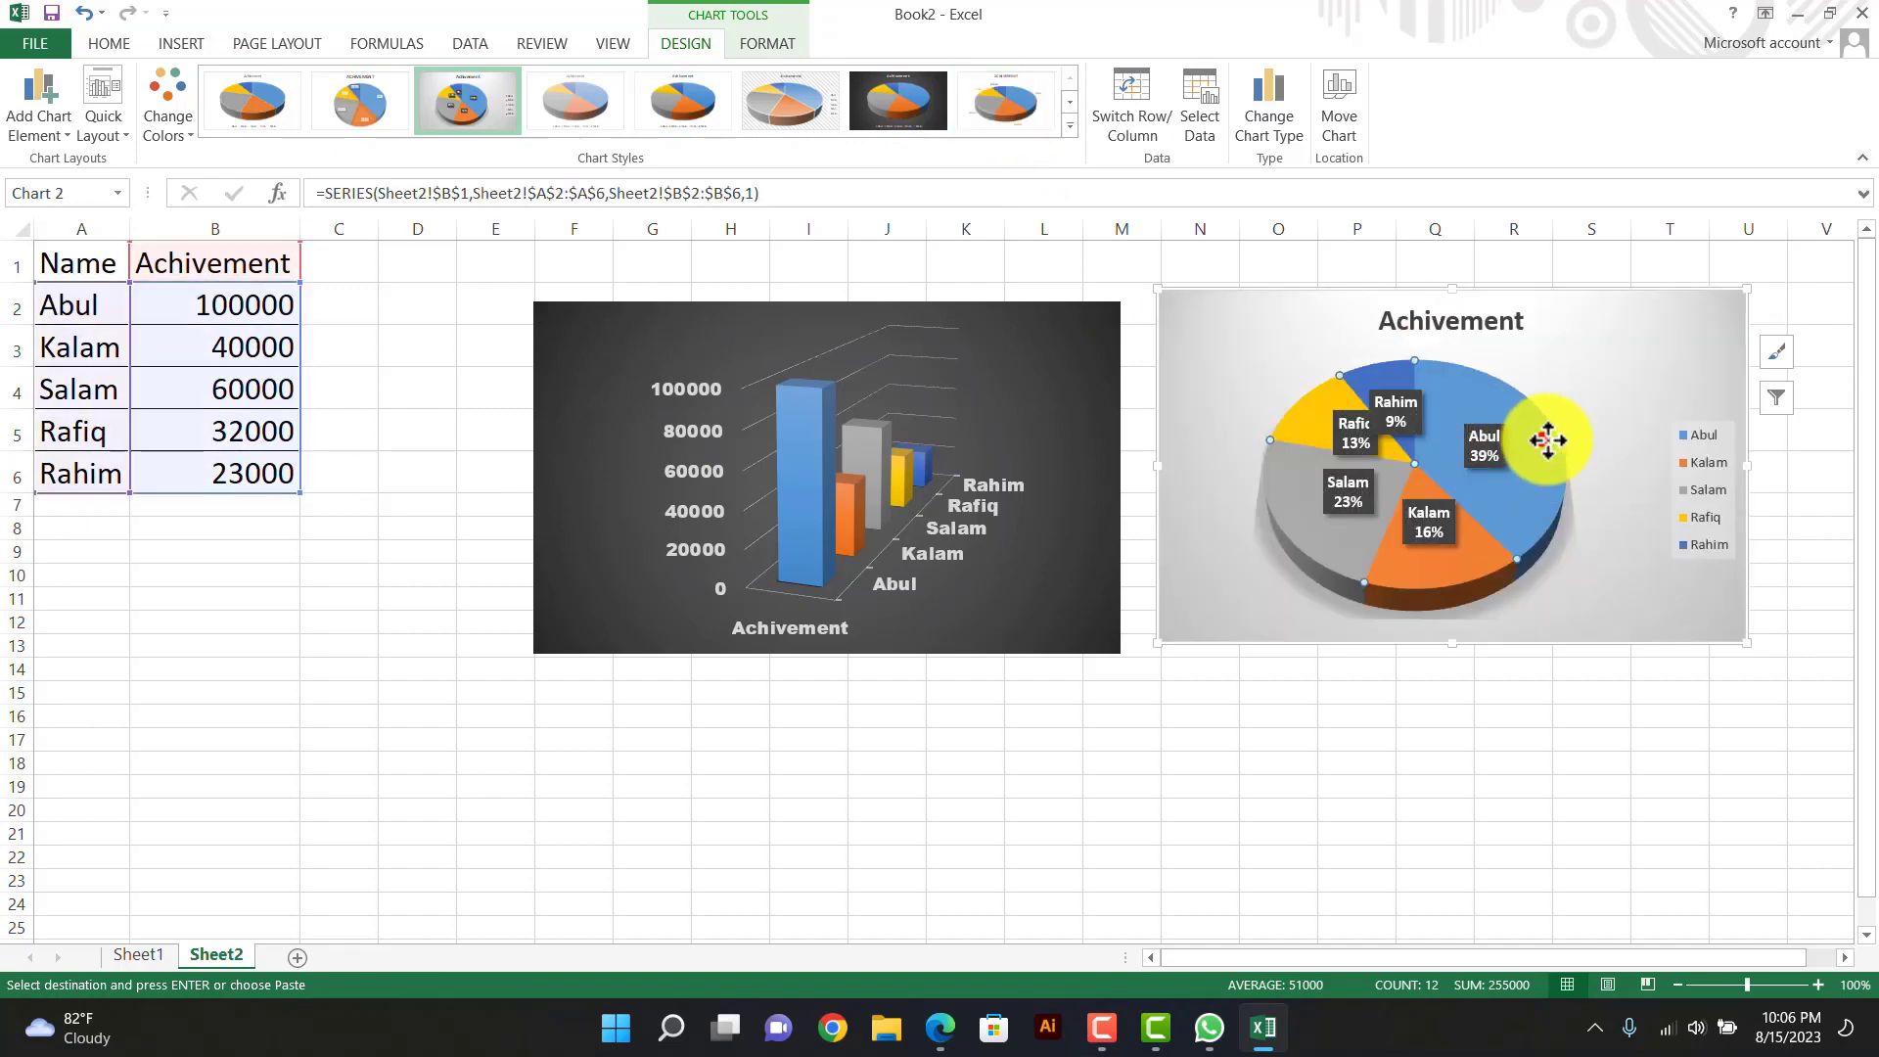
- Pull the Abul and Rafiq slices out of the pie chart, and separate the remaining slices from the centre
{"action": "left_click_drag", "start_coordinate": [1556, 440], "coordinate": [1560, 442]}
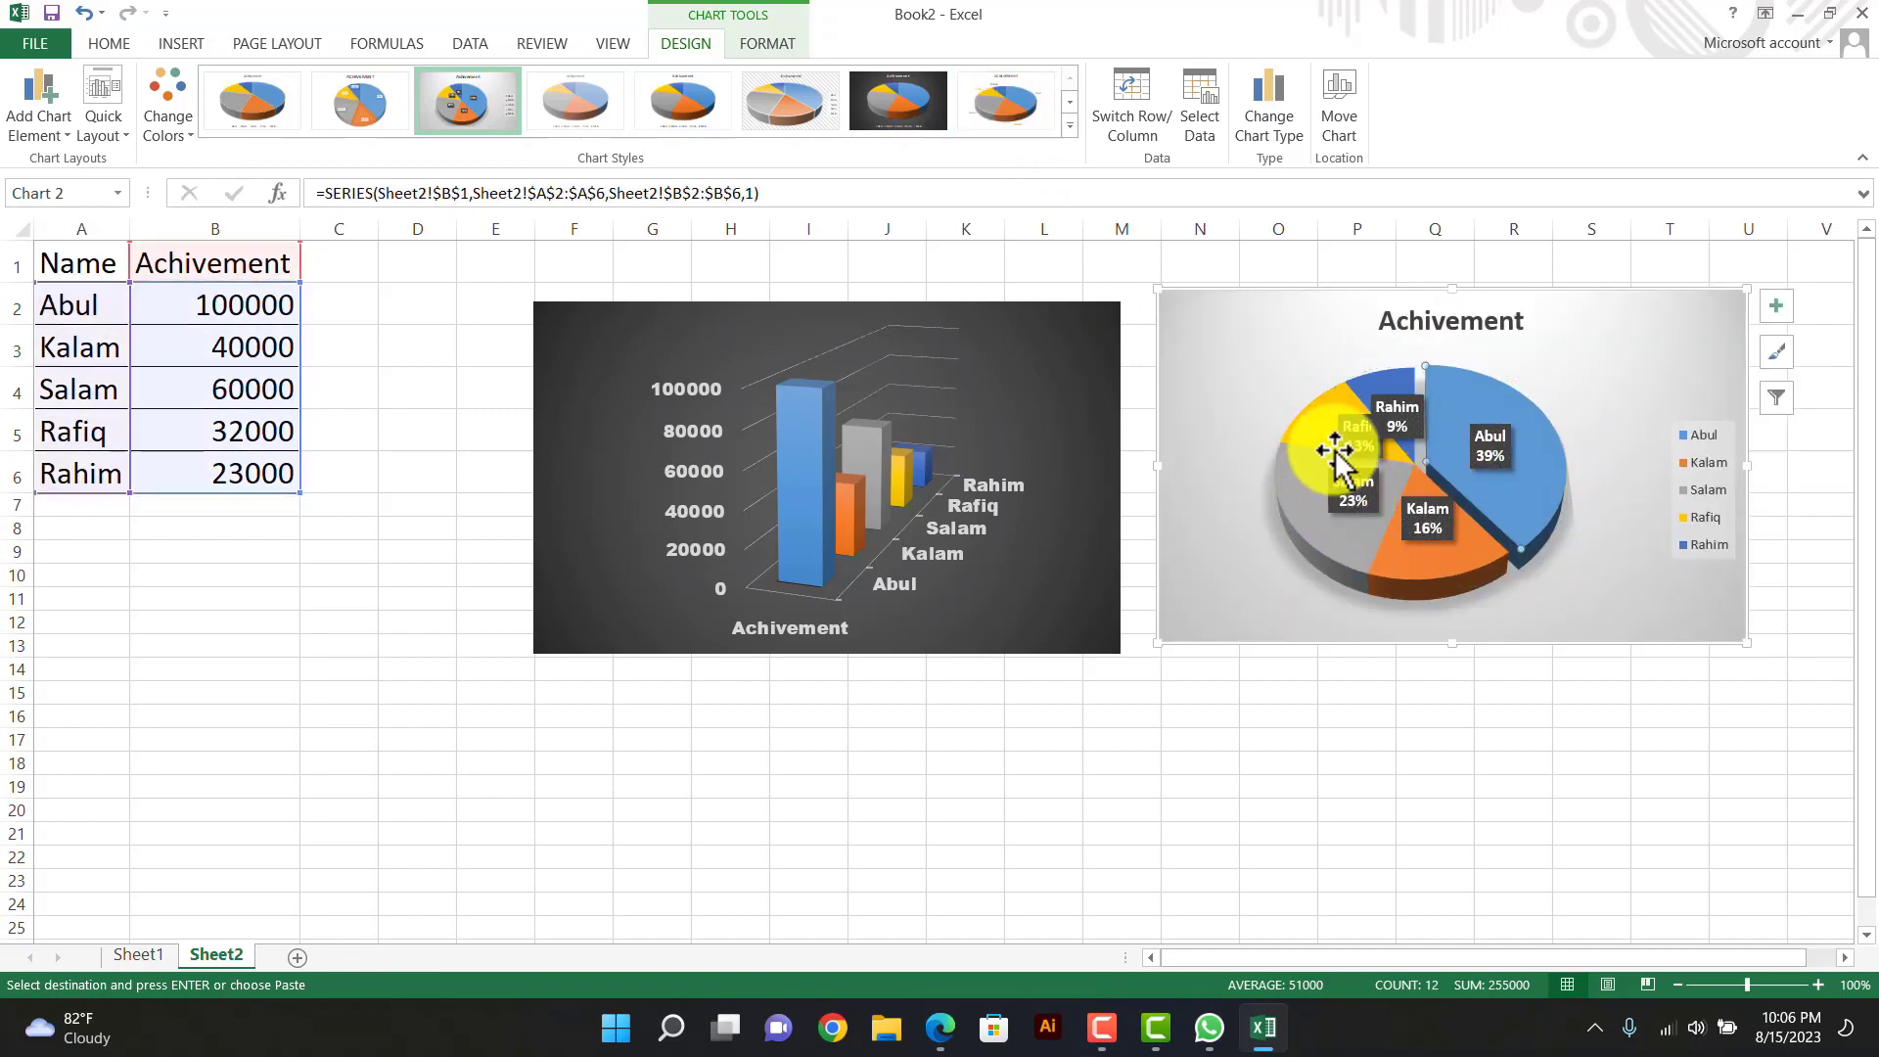
{"action": "left_click_drag", "start_coordinate": [1310, 418], "coordinate": [1308, 417]}
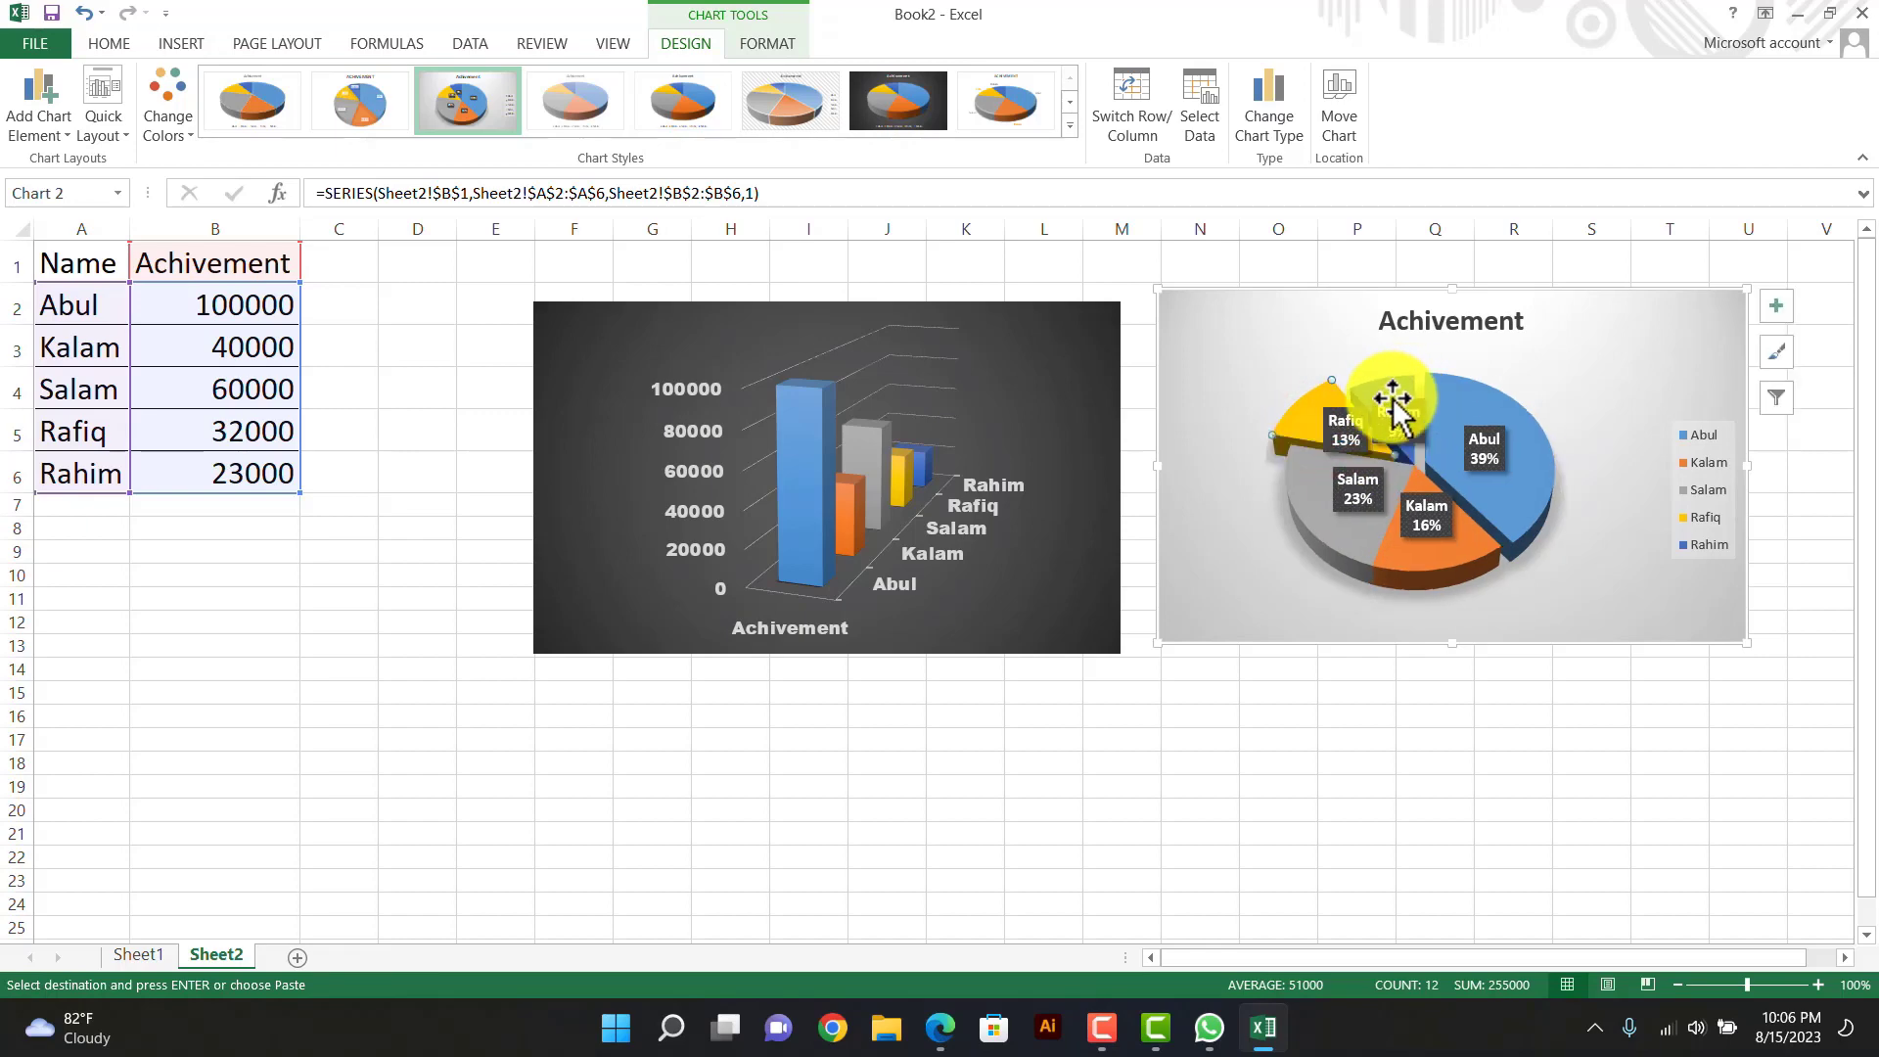
{"action": "left_click", "coordinate": [1390, 395]}
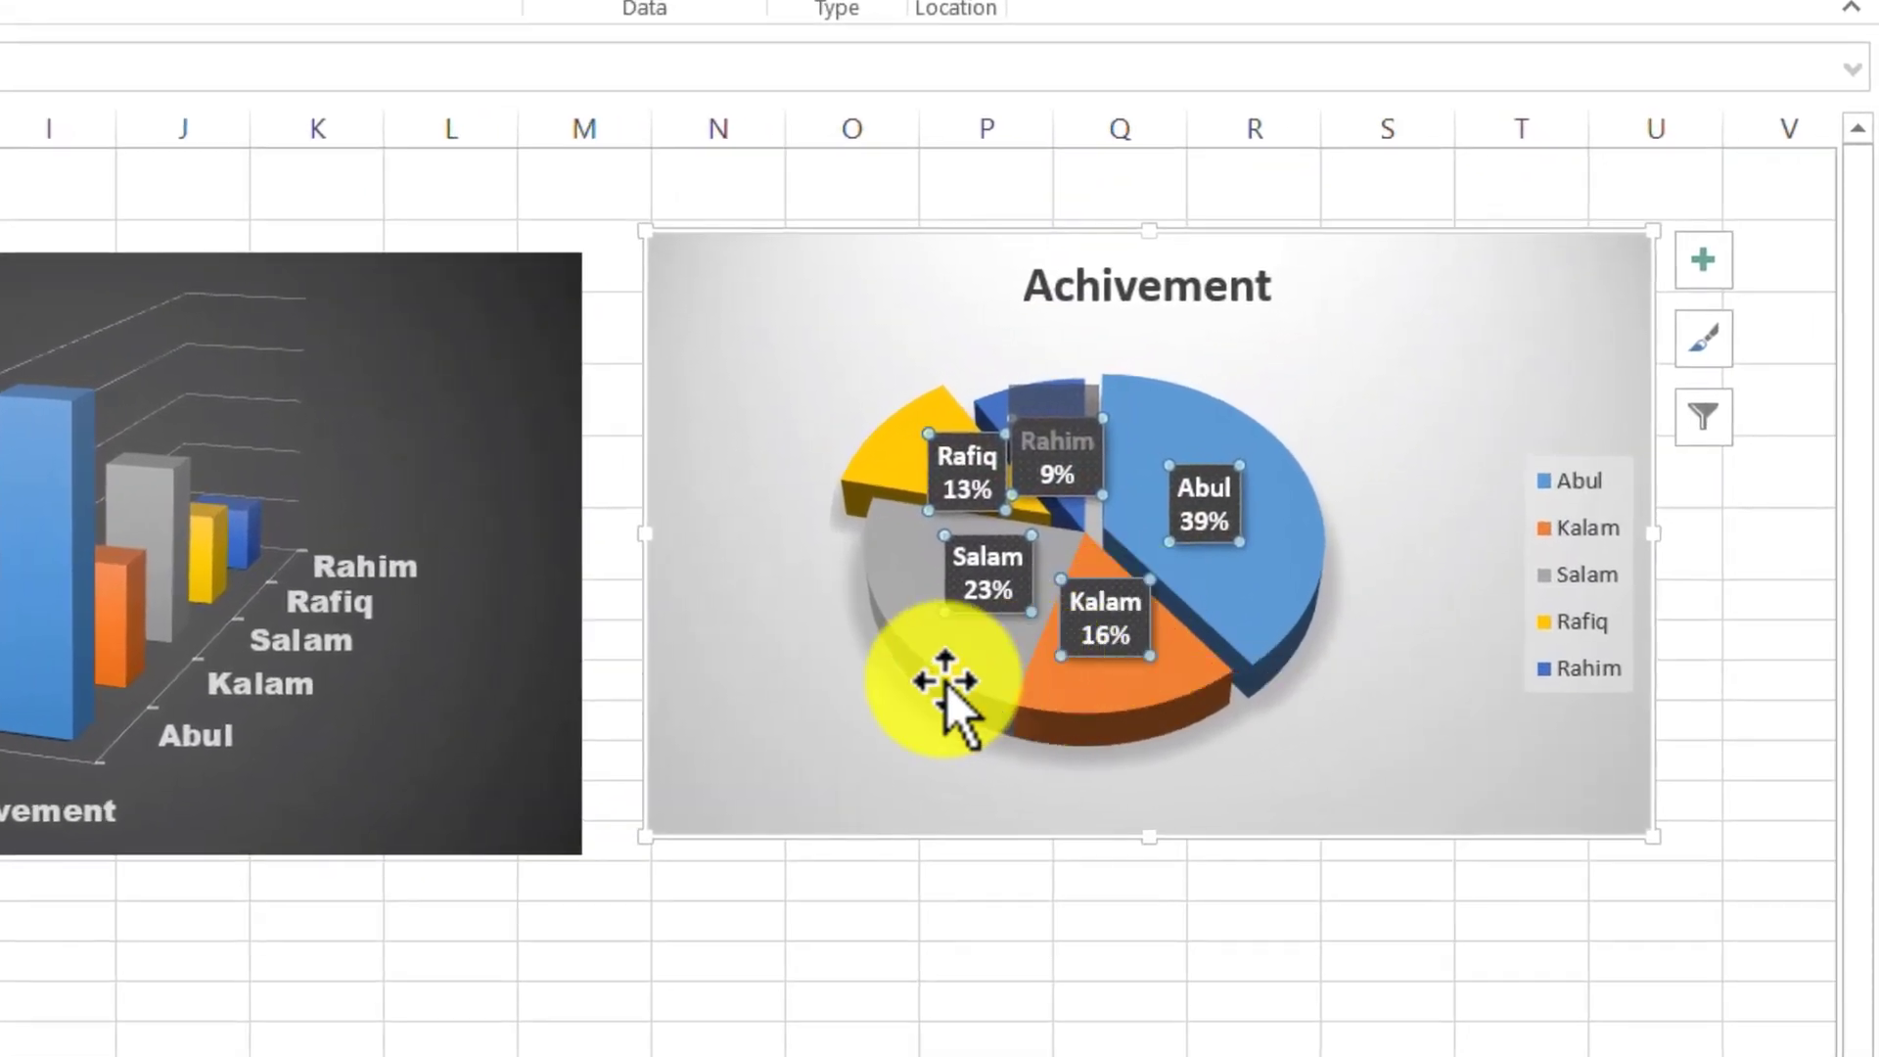
{"action": "left_click_drag", "start_coordinate": [1244, 577], "coordinate": [1224, 589]}
{"action": "left_click_drag", "start_coordinate": [912, 695], "coordinate": [1006, 721]}
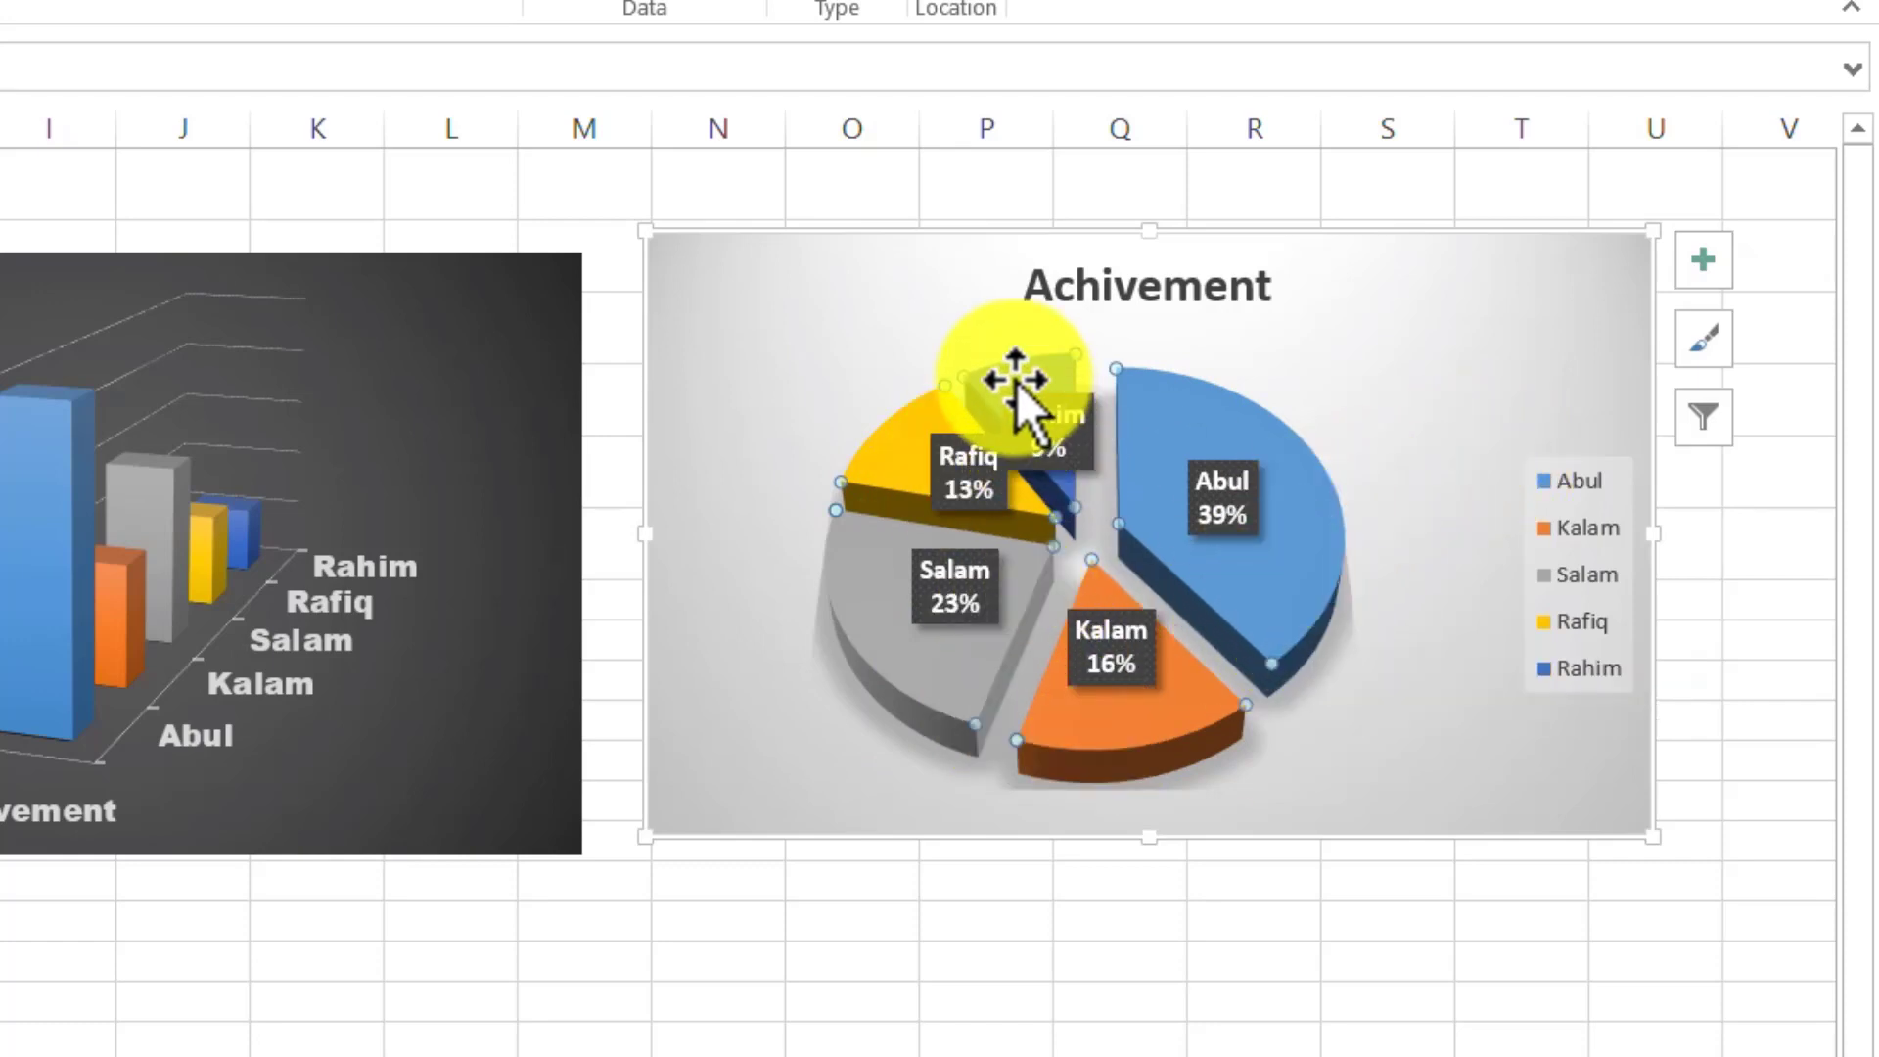
- Nudge the pie chart's dark blue slice slightly inward, and move the yellow and dark blue slices' data labels outward so they stop crowding
{"action": "left_click_drag", "start_coordinate": [1035, 376], "coordinate": [1048, 377]}
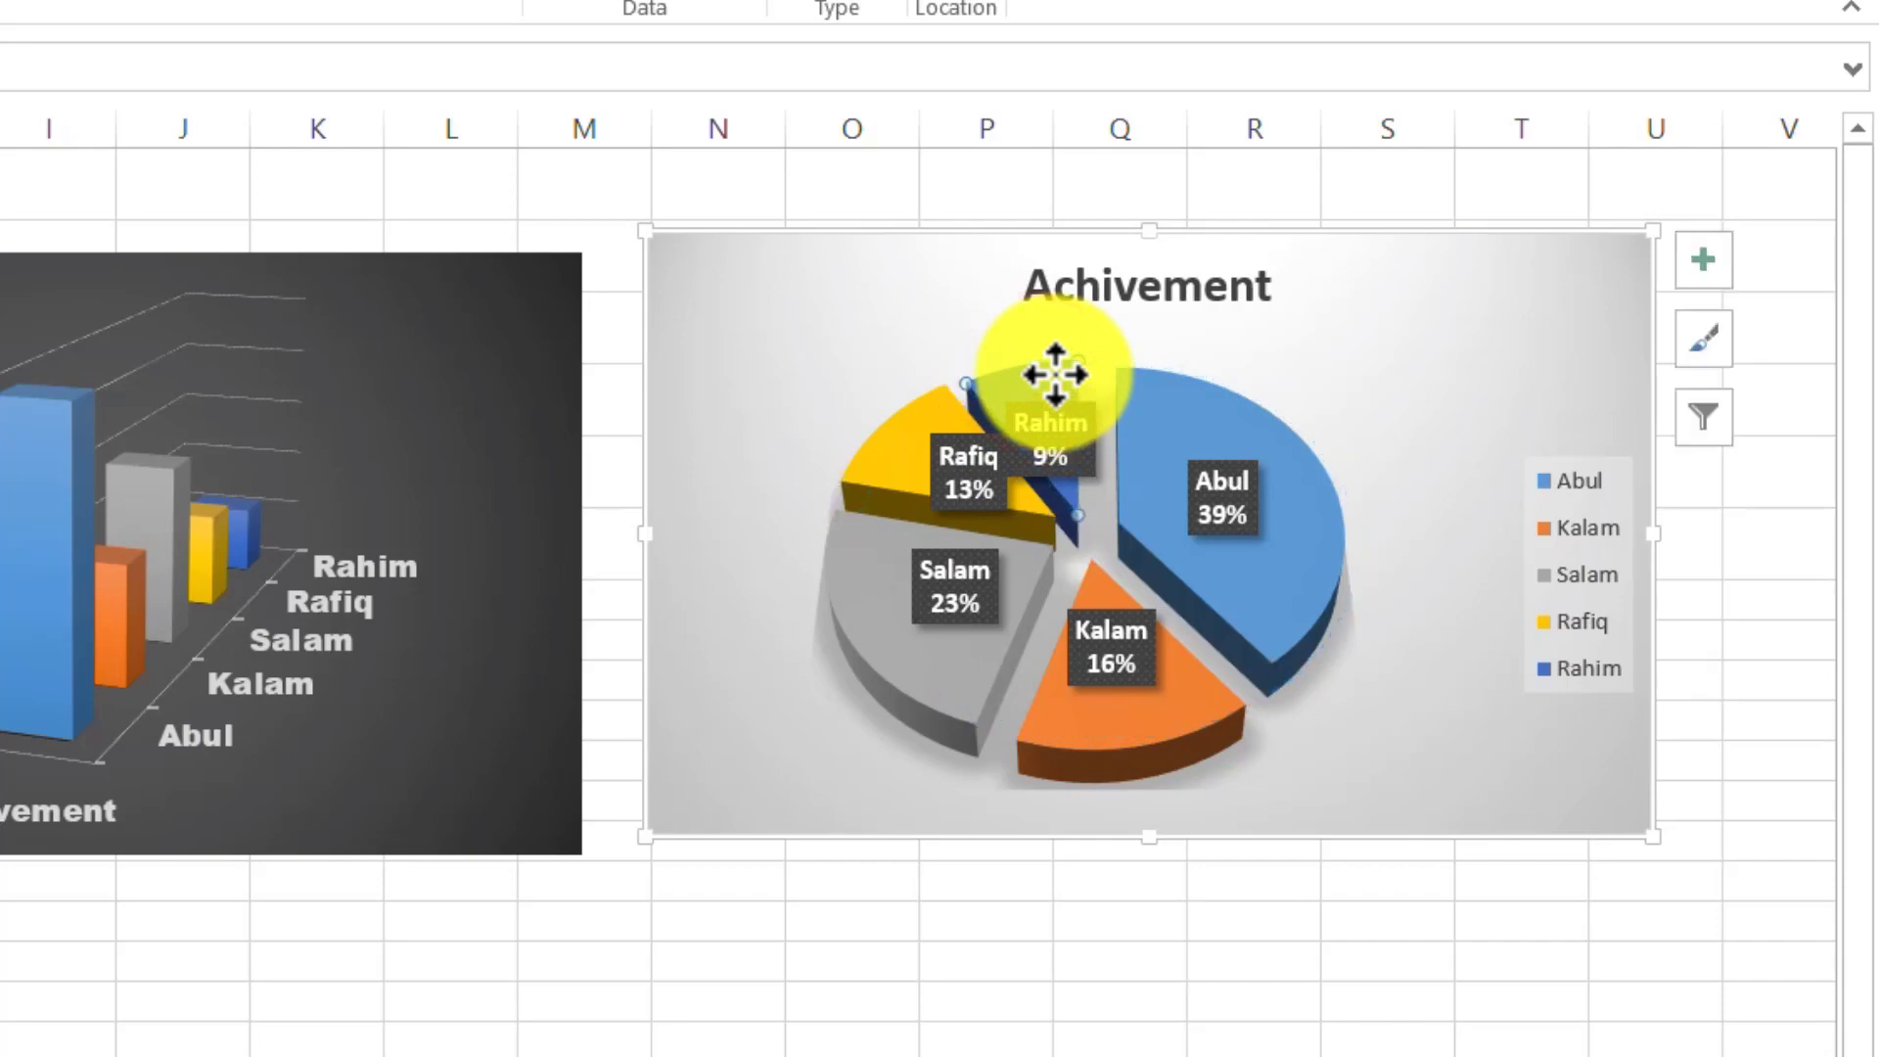
{"action": "left_click", "coordinate": [954, 455]}
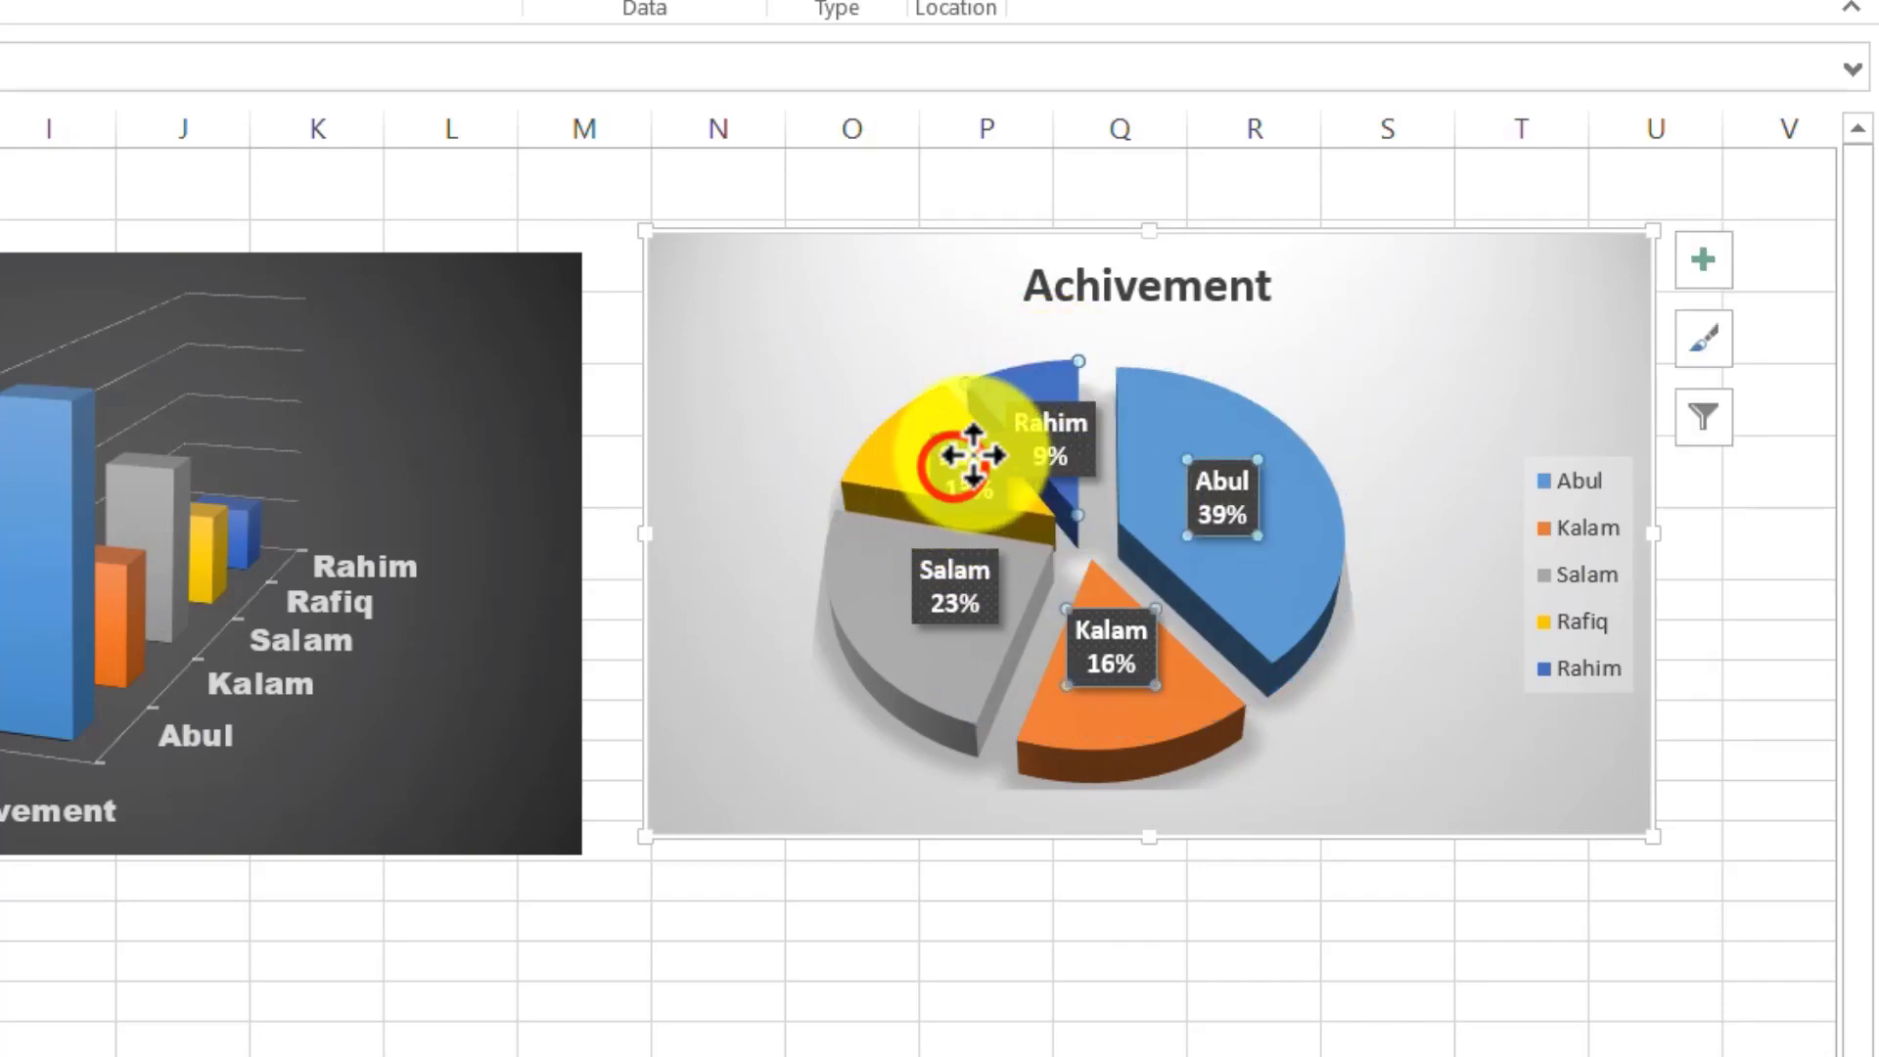
{"action": "left_click", "coordinate": [956, 431]}
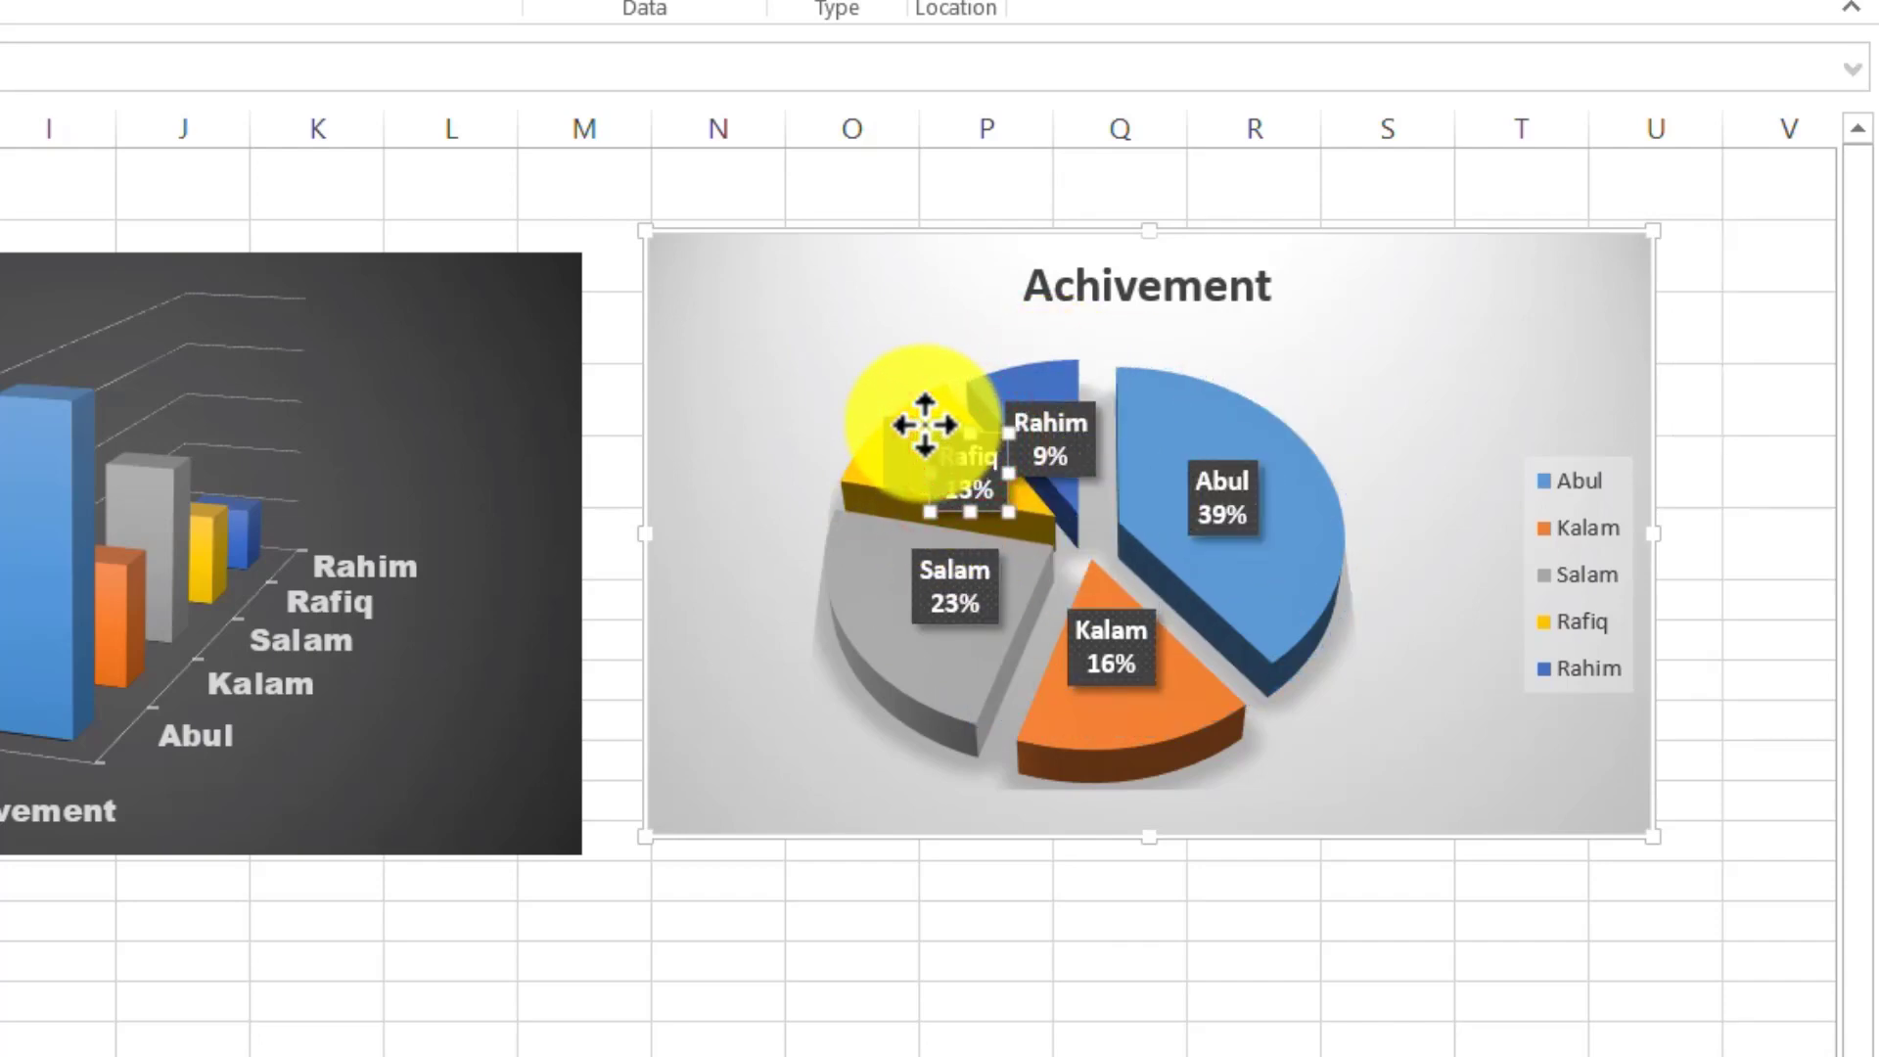
{"action": "left_click_drag", "start_coordinate": [924, 424], "coordinate": [926, 425]}
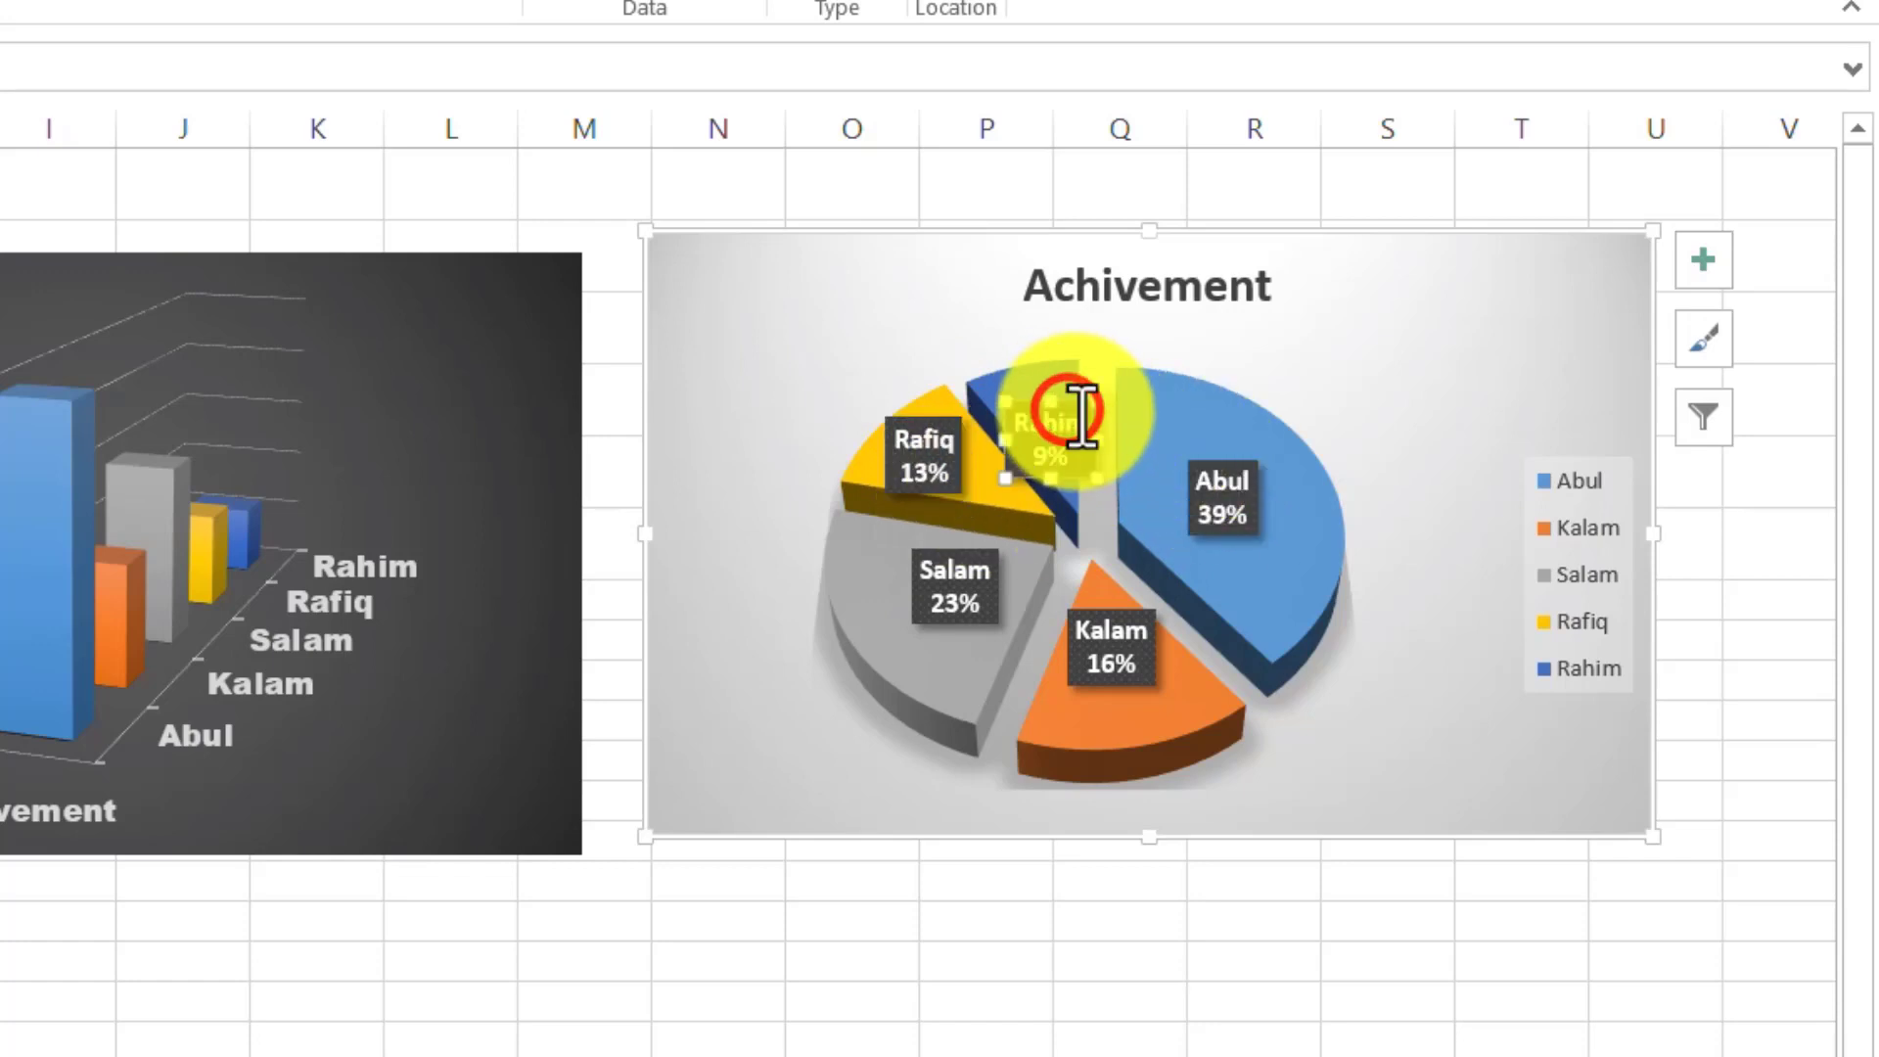
{"action": "mouse_move", "coordinate": [1075, 408]}
{"action": "left_mouse_down"}
{"action": "mouse_move", "coordinate": [1060, 351]}
{"action": "mouse_move", "coordinate": [1069, 407]}
{"action": "left_mouse_up"}
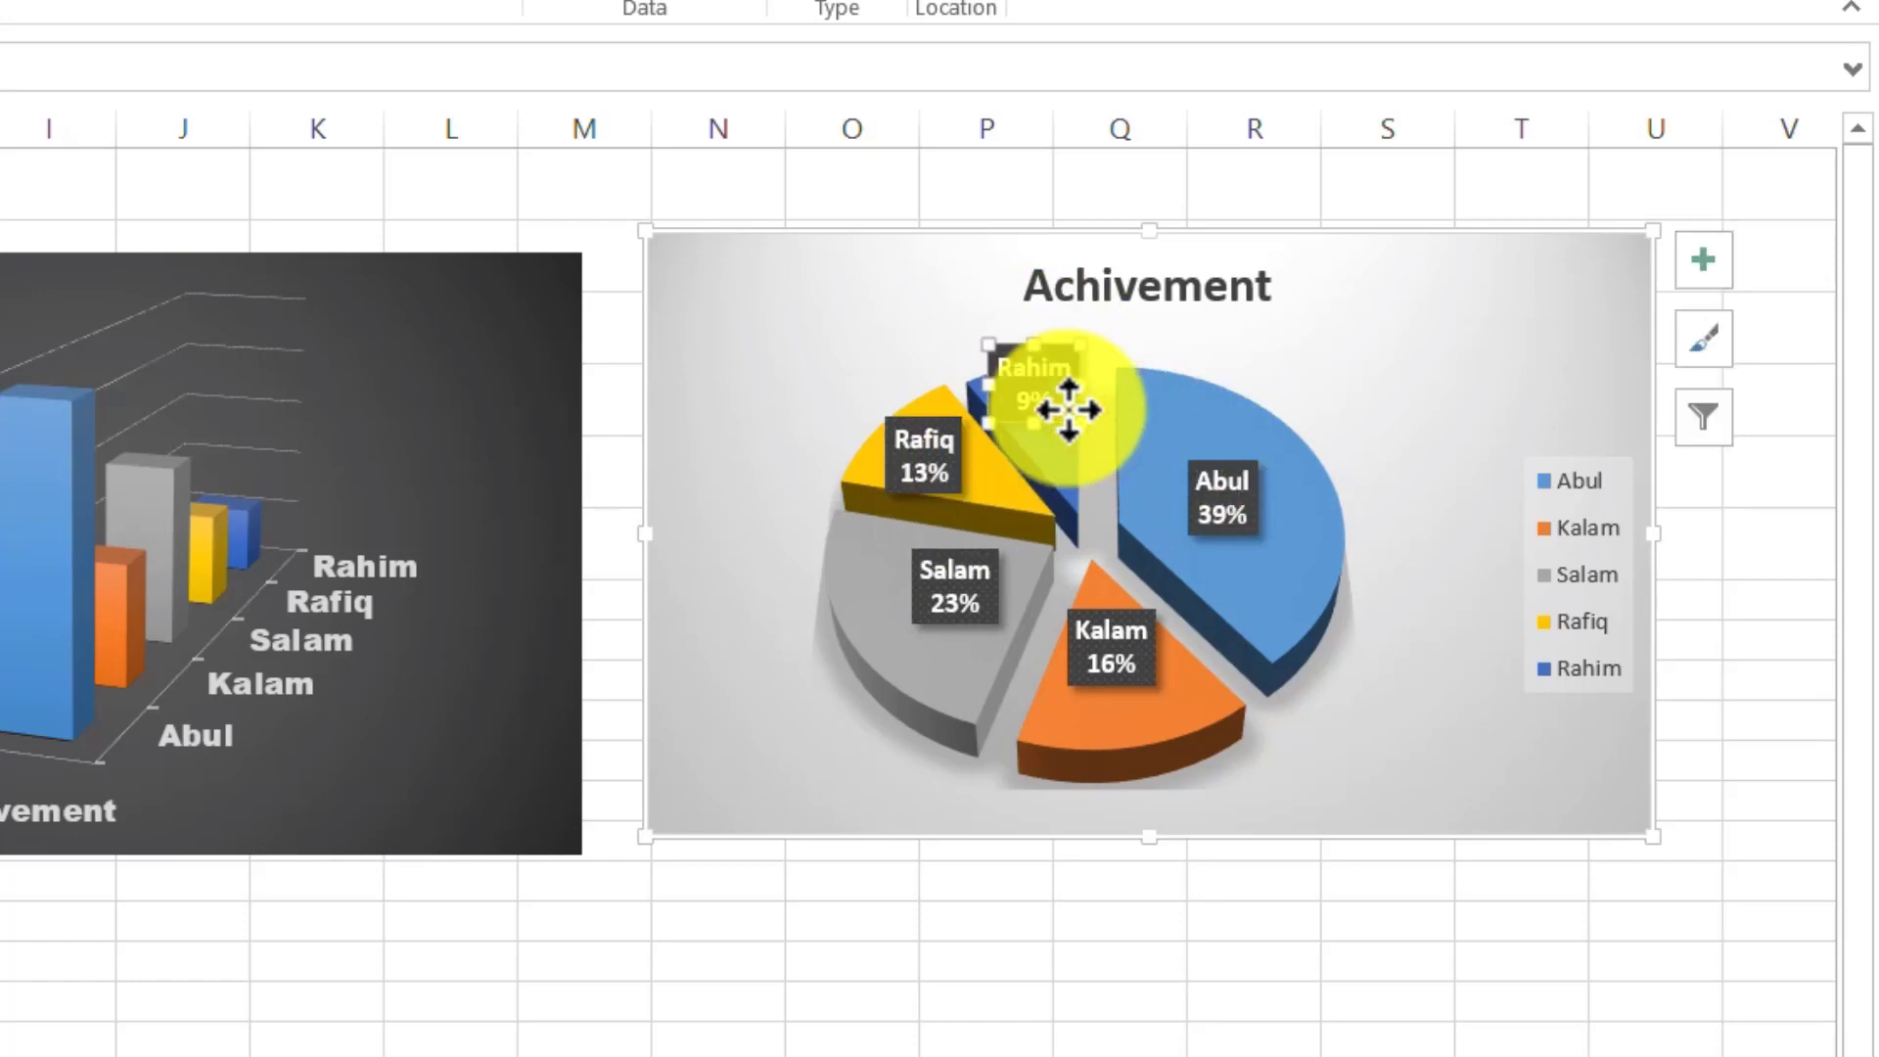
{"action": "left_click", "coordinate": [962, 565]}
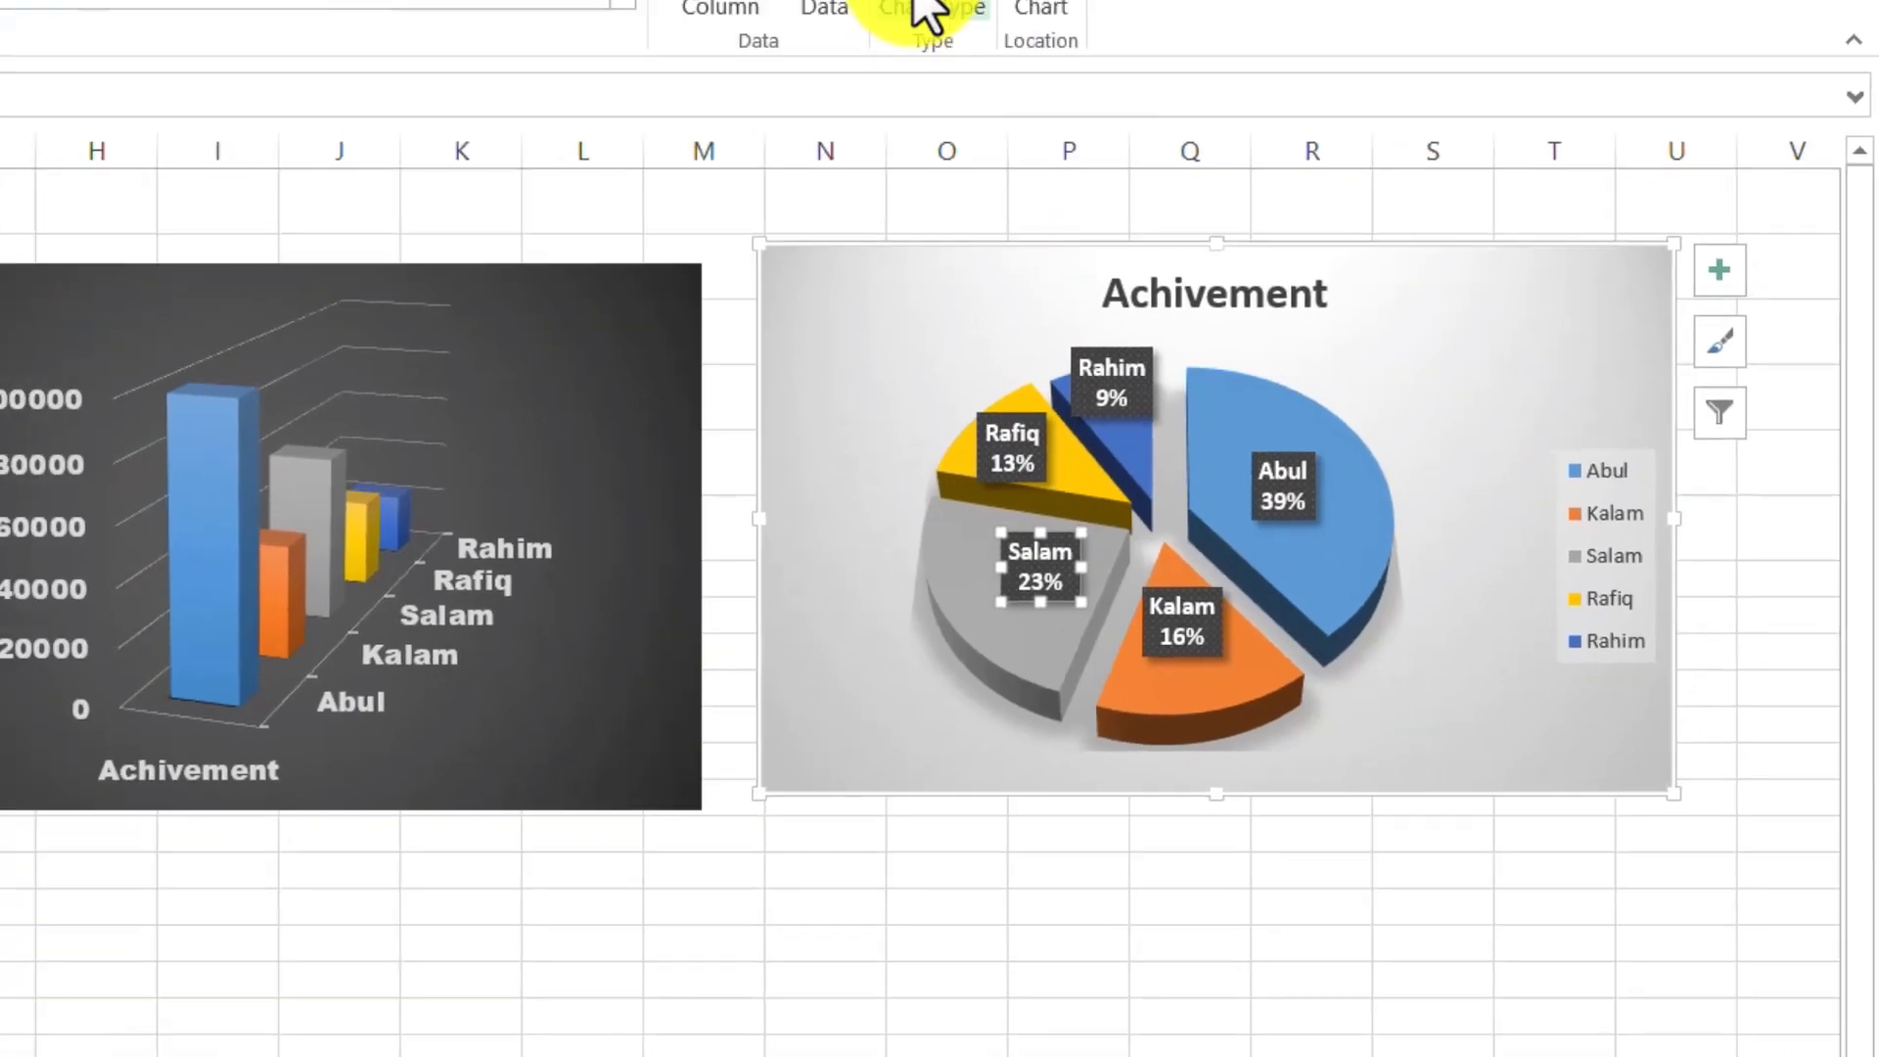
- Preview the Pie of Pie, Pie, 3-D Pie, Combo and Bar of Pie types for the pie chart
{"action": "left_click", "coordinate": [840, 2]}
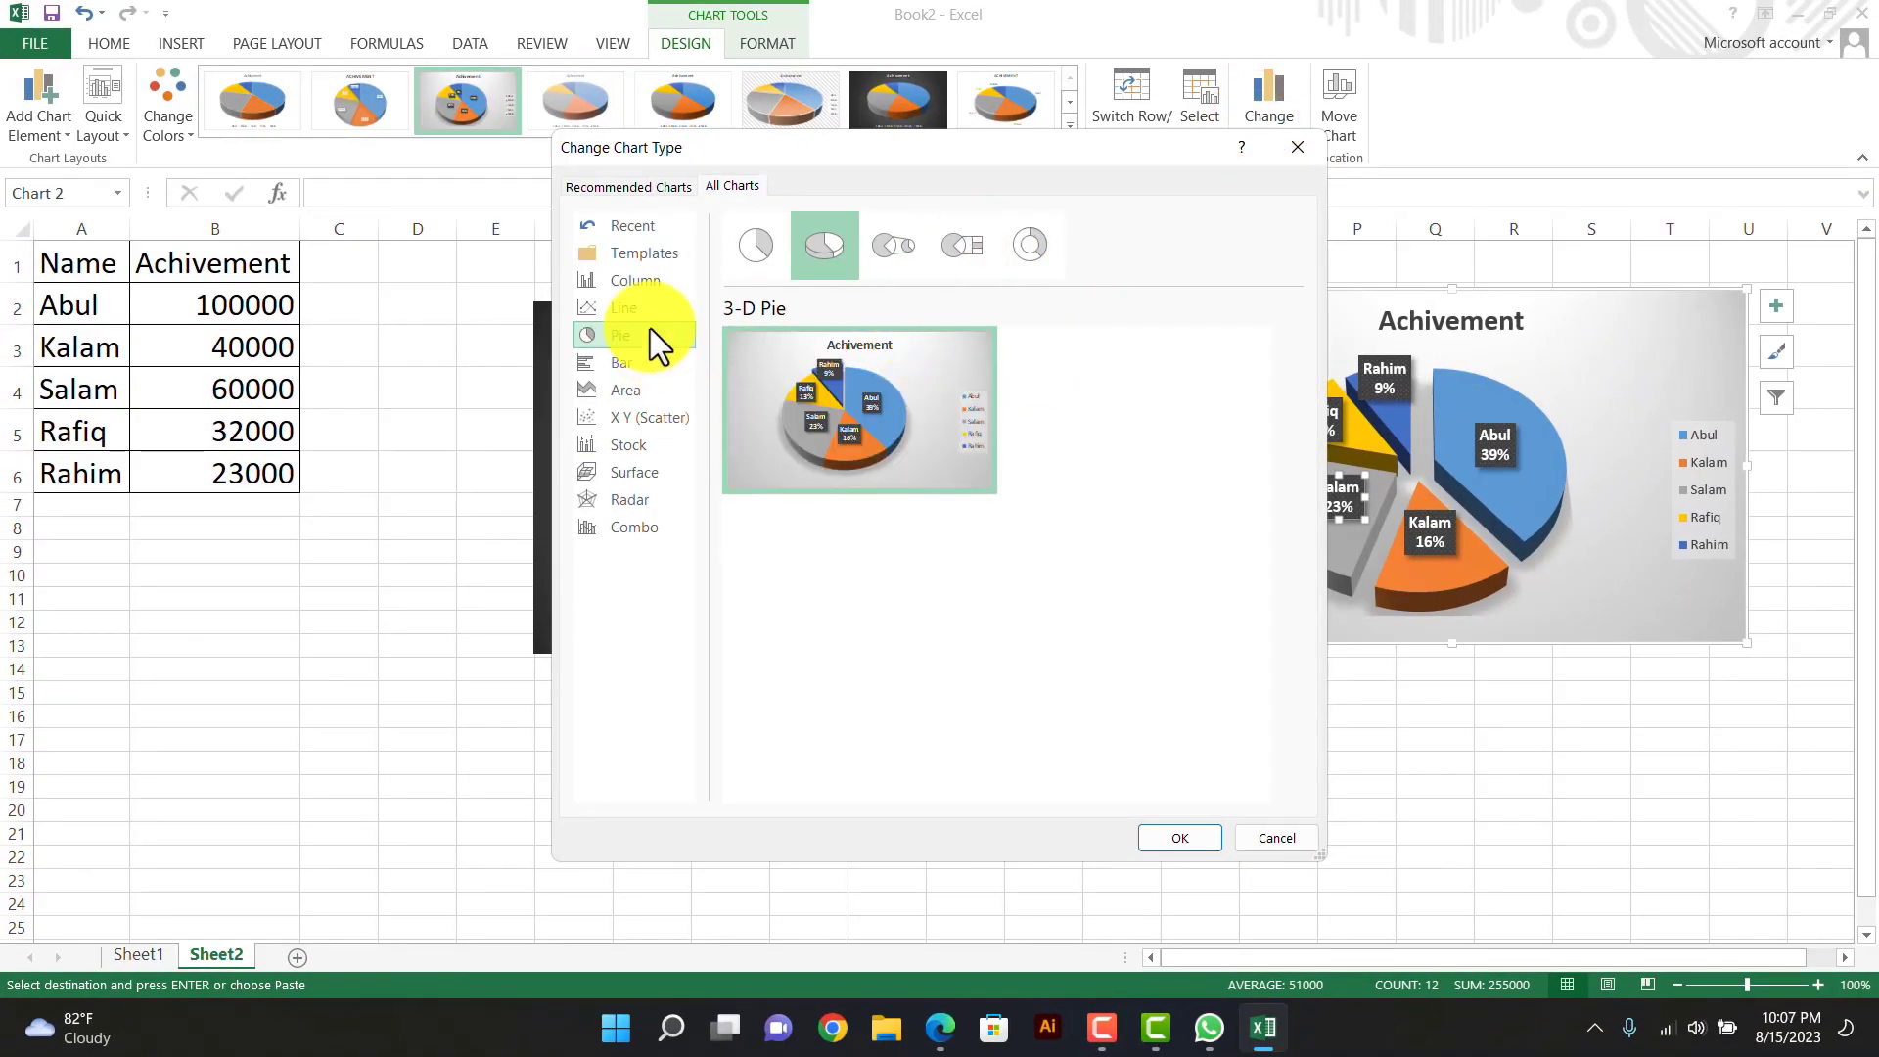
{"action": "left_click", "coordinate": [891, 250]}
{"action": "mouse_move", "coordinate": [918, 407]}
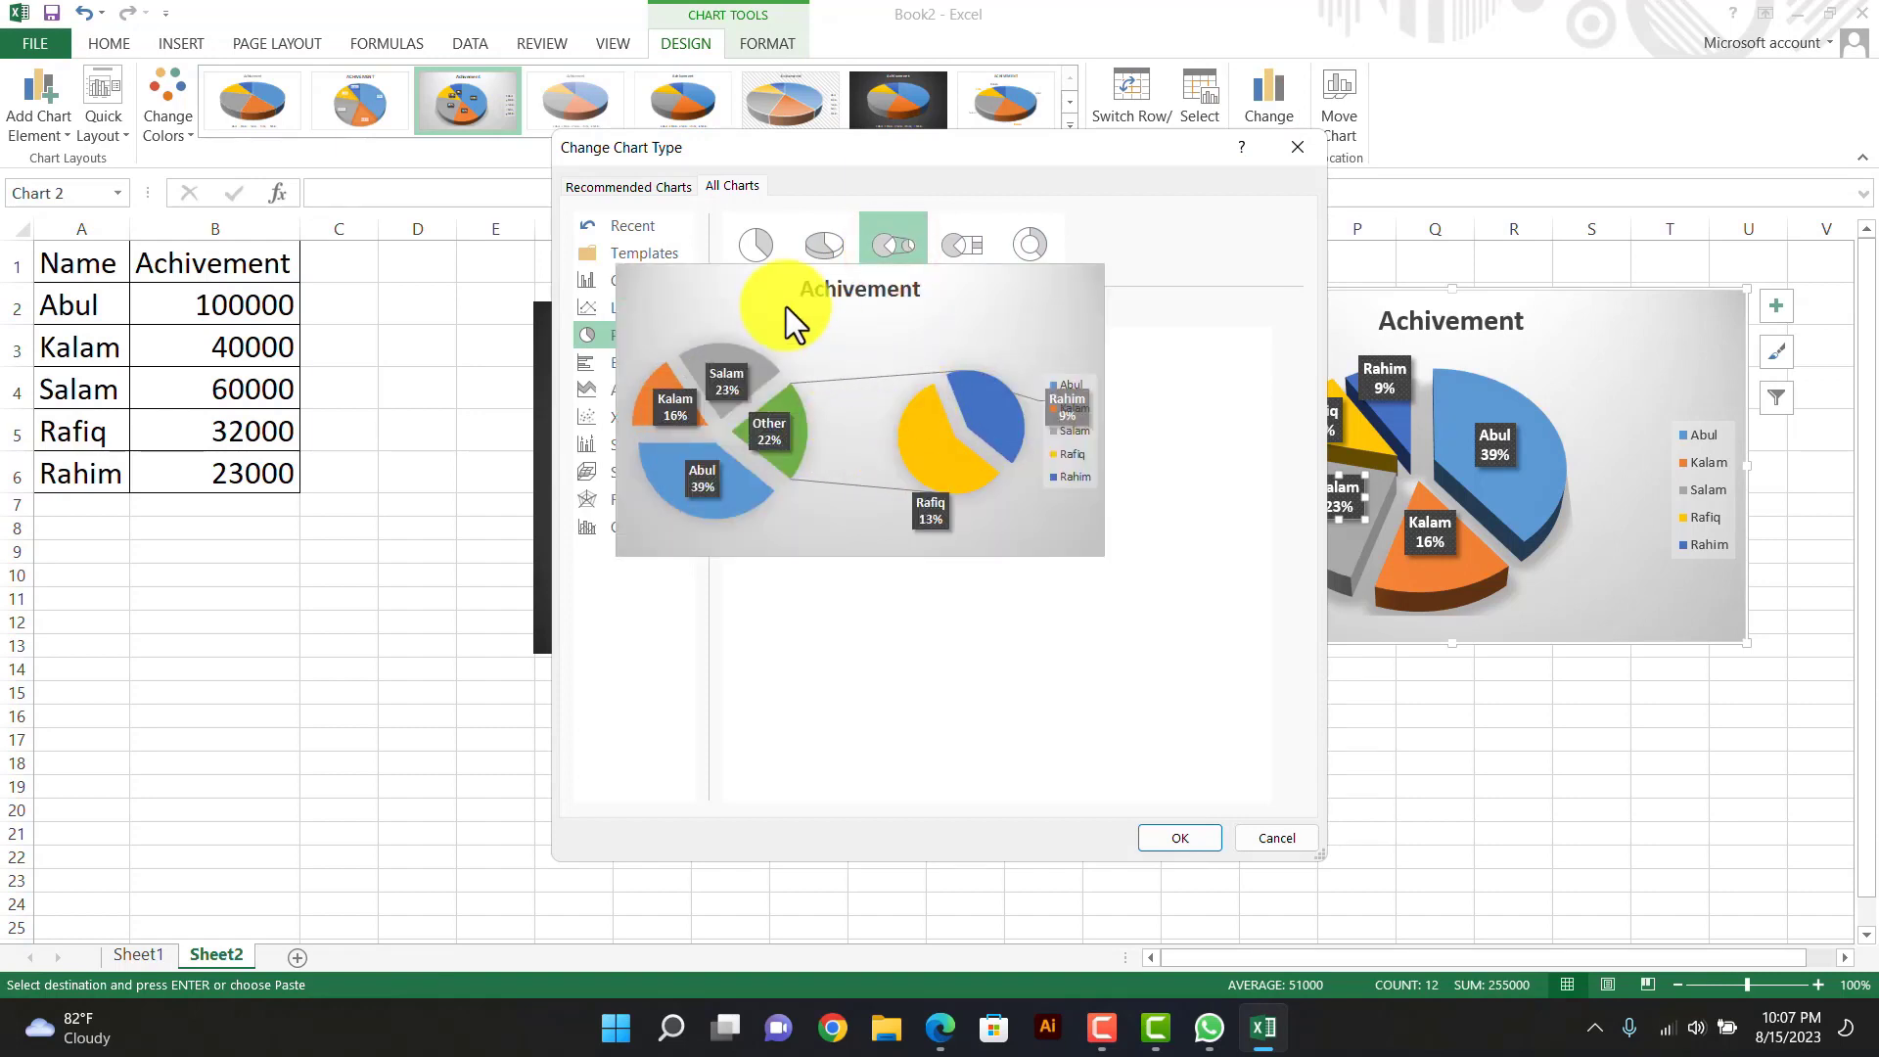
{"action": "left_click", "coordinate": [752, 241]}
{"action": "left_click", "coordinate": [839, 251]}
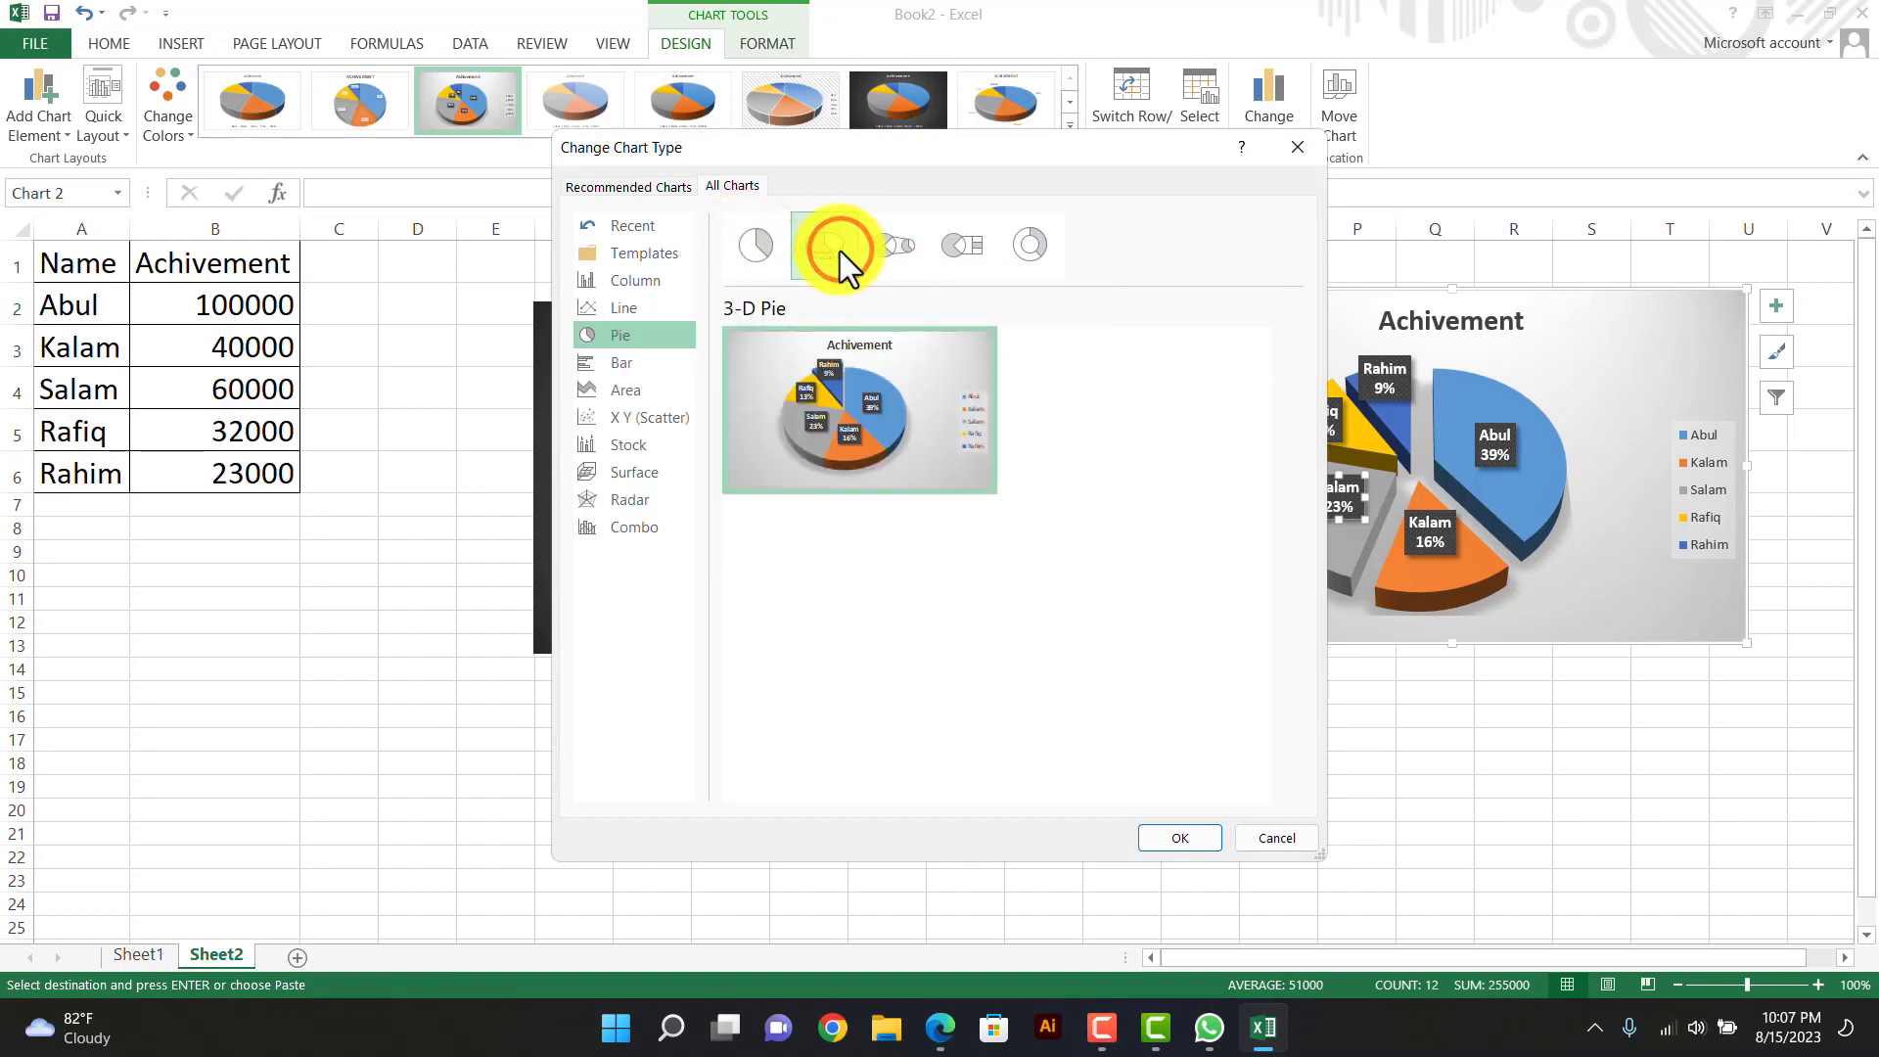
{"action": "left_click", "coordinate": [636, 533]}
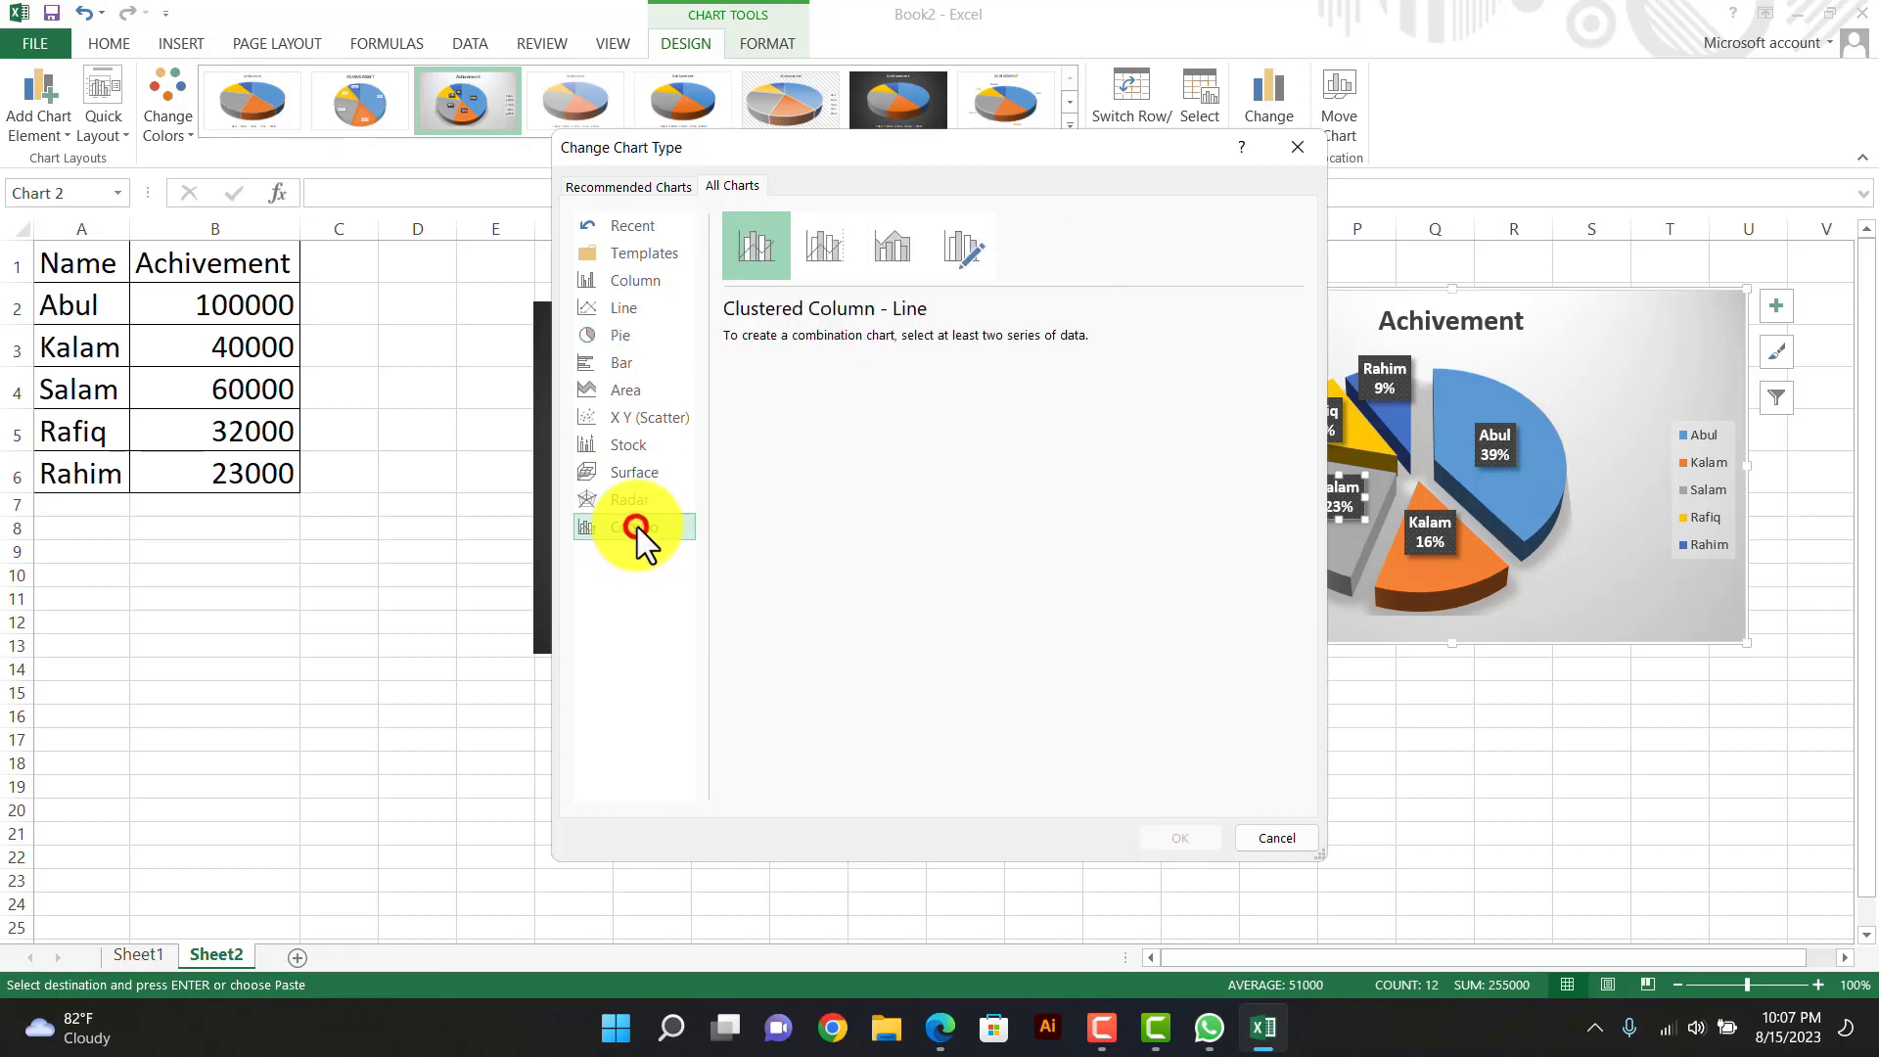
{"action": "left_click", "coordinate": [608, 335]}
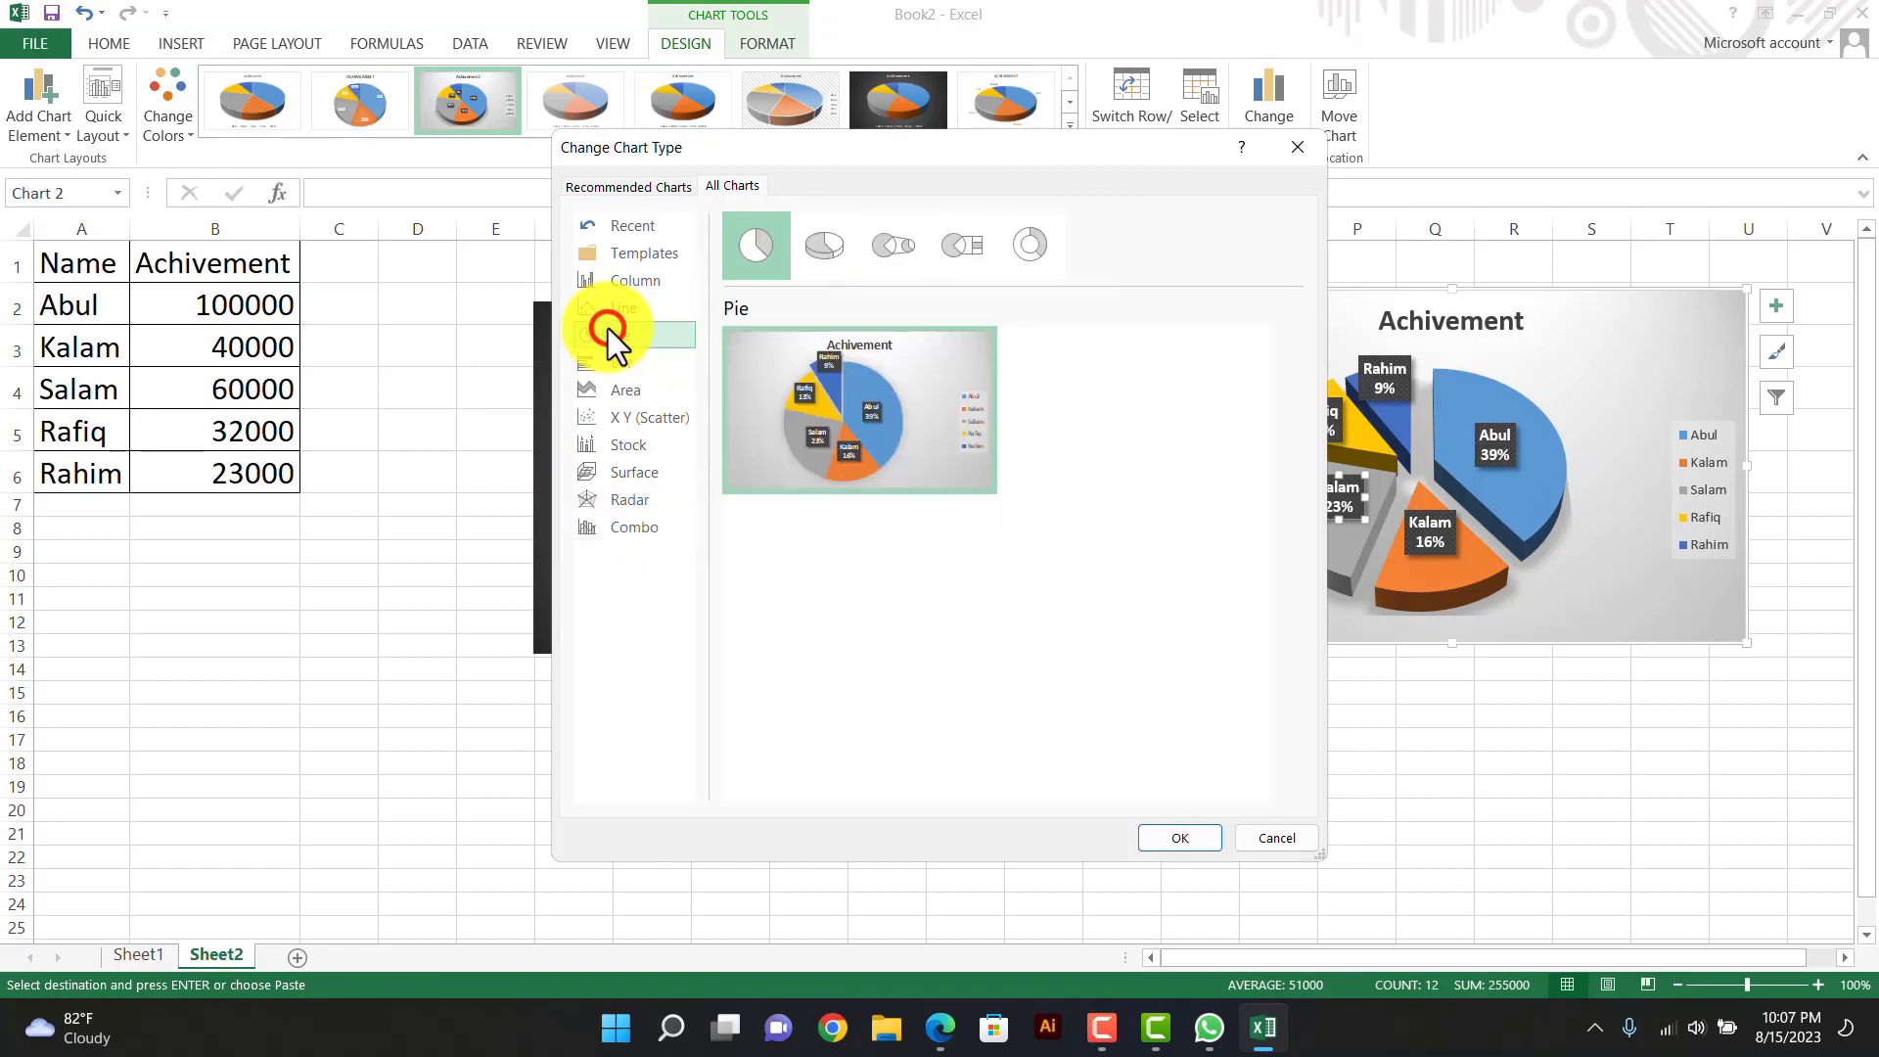
{"action": "left_click", "coordinate": [824, 243]}
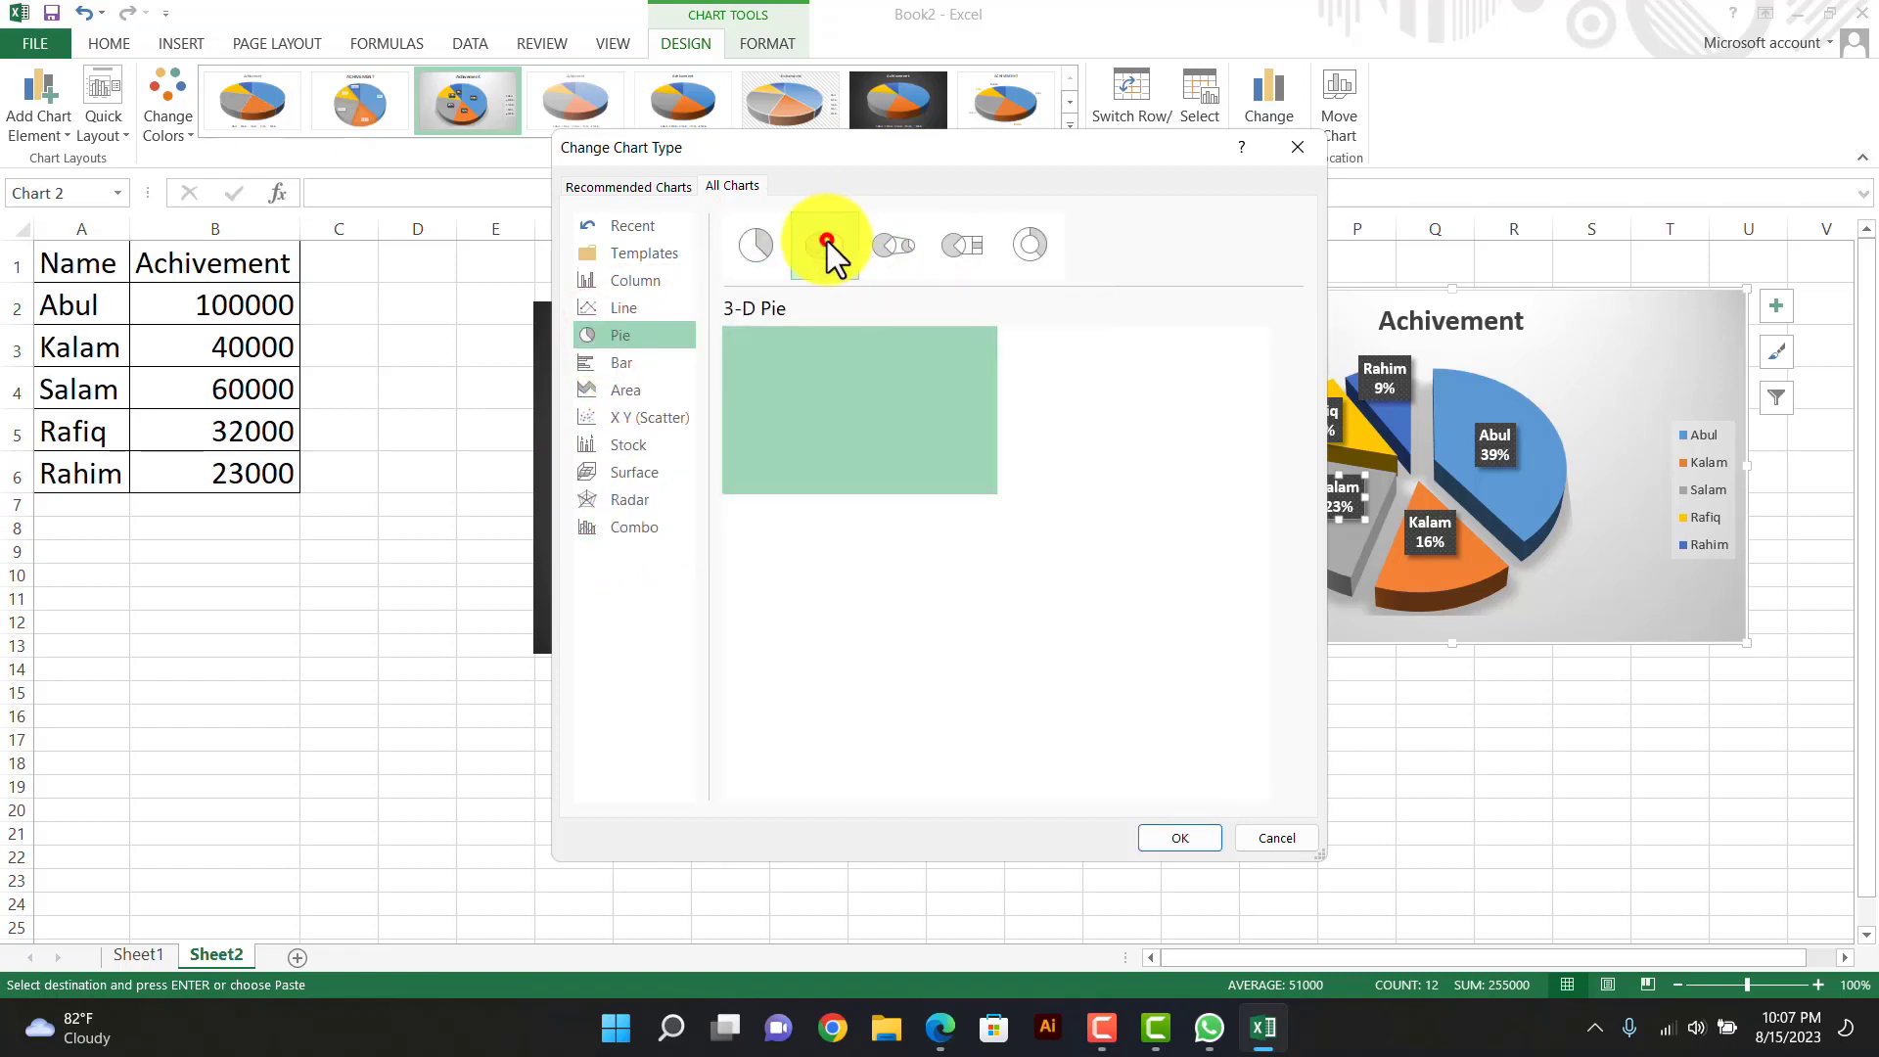
{"action": "left_click", "coordinate": [895, 243]}
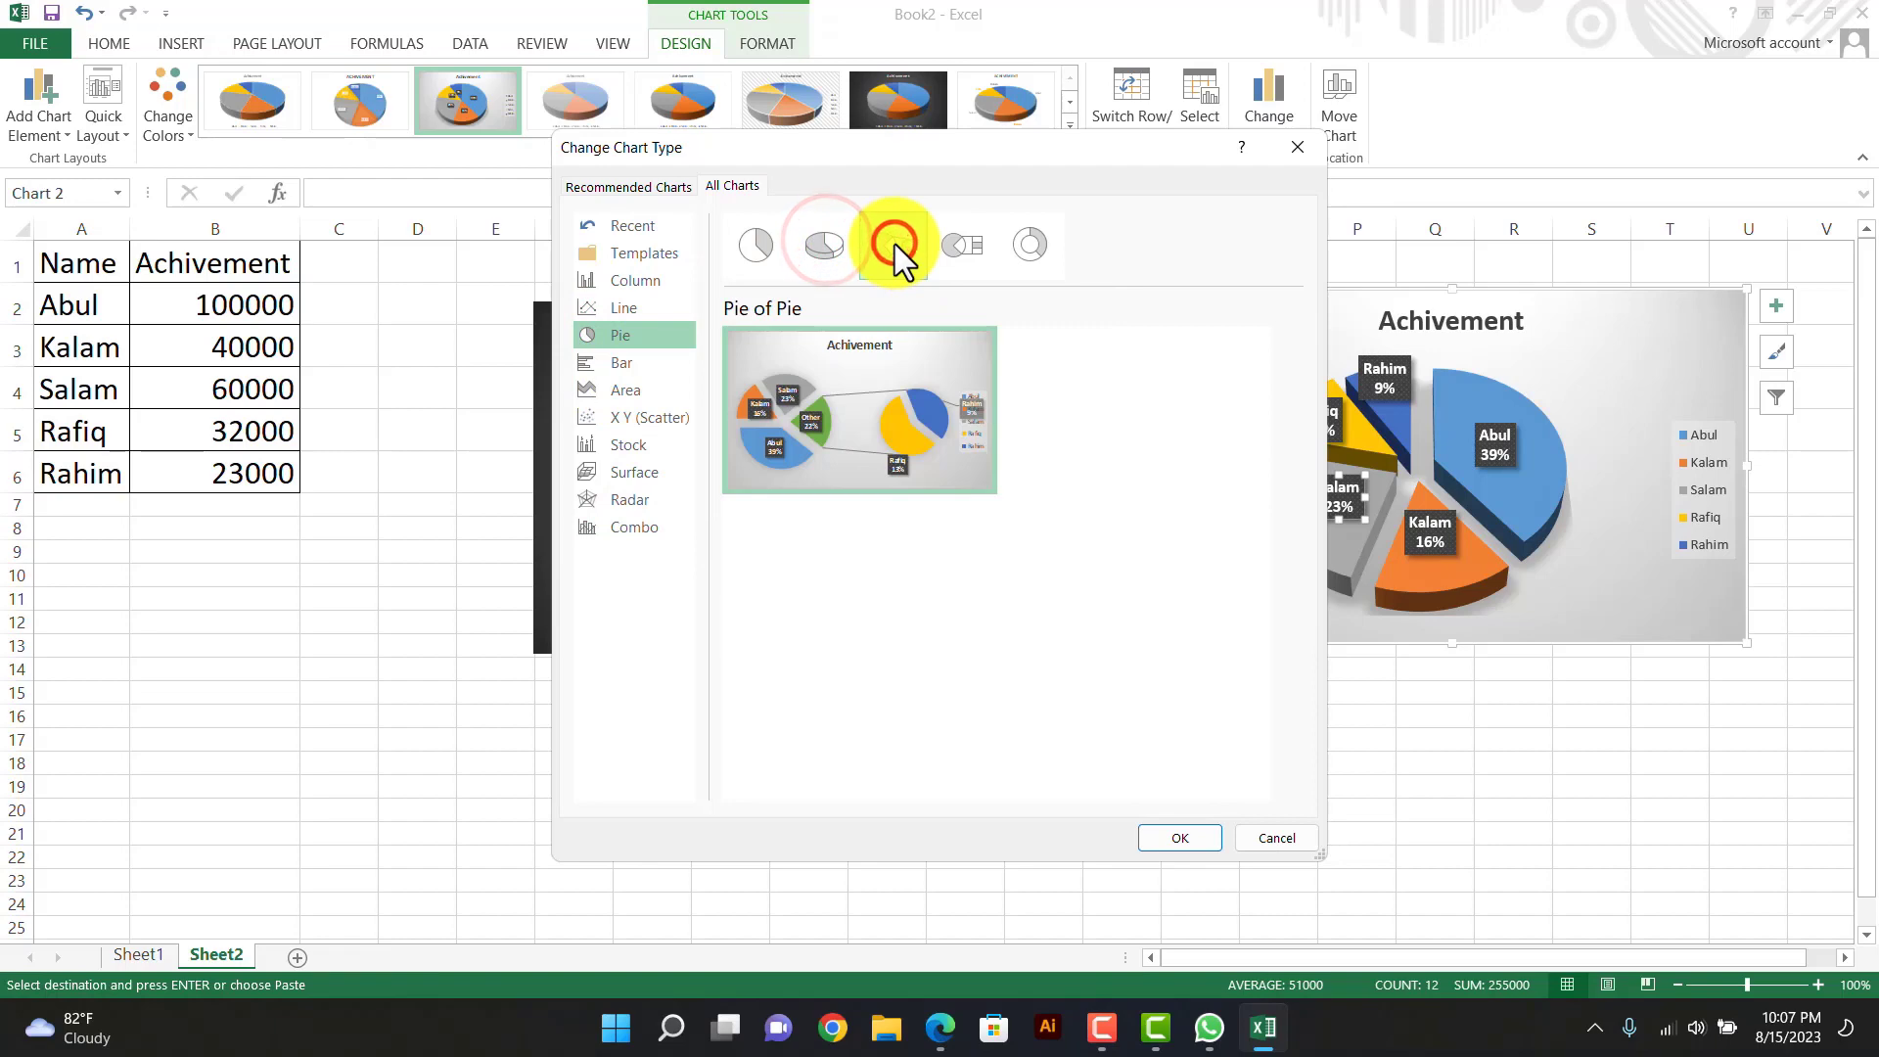
{"action": "left_click", "coordinate": [954, 244]}
{"action": "mouse_move", "coordinate": [951, 414]}
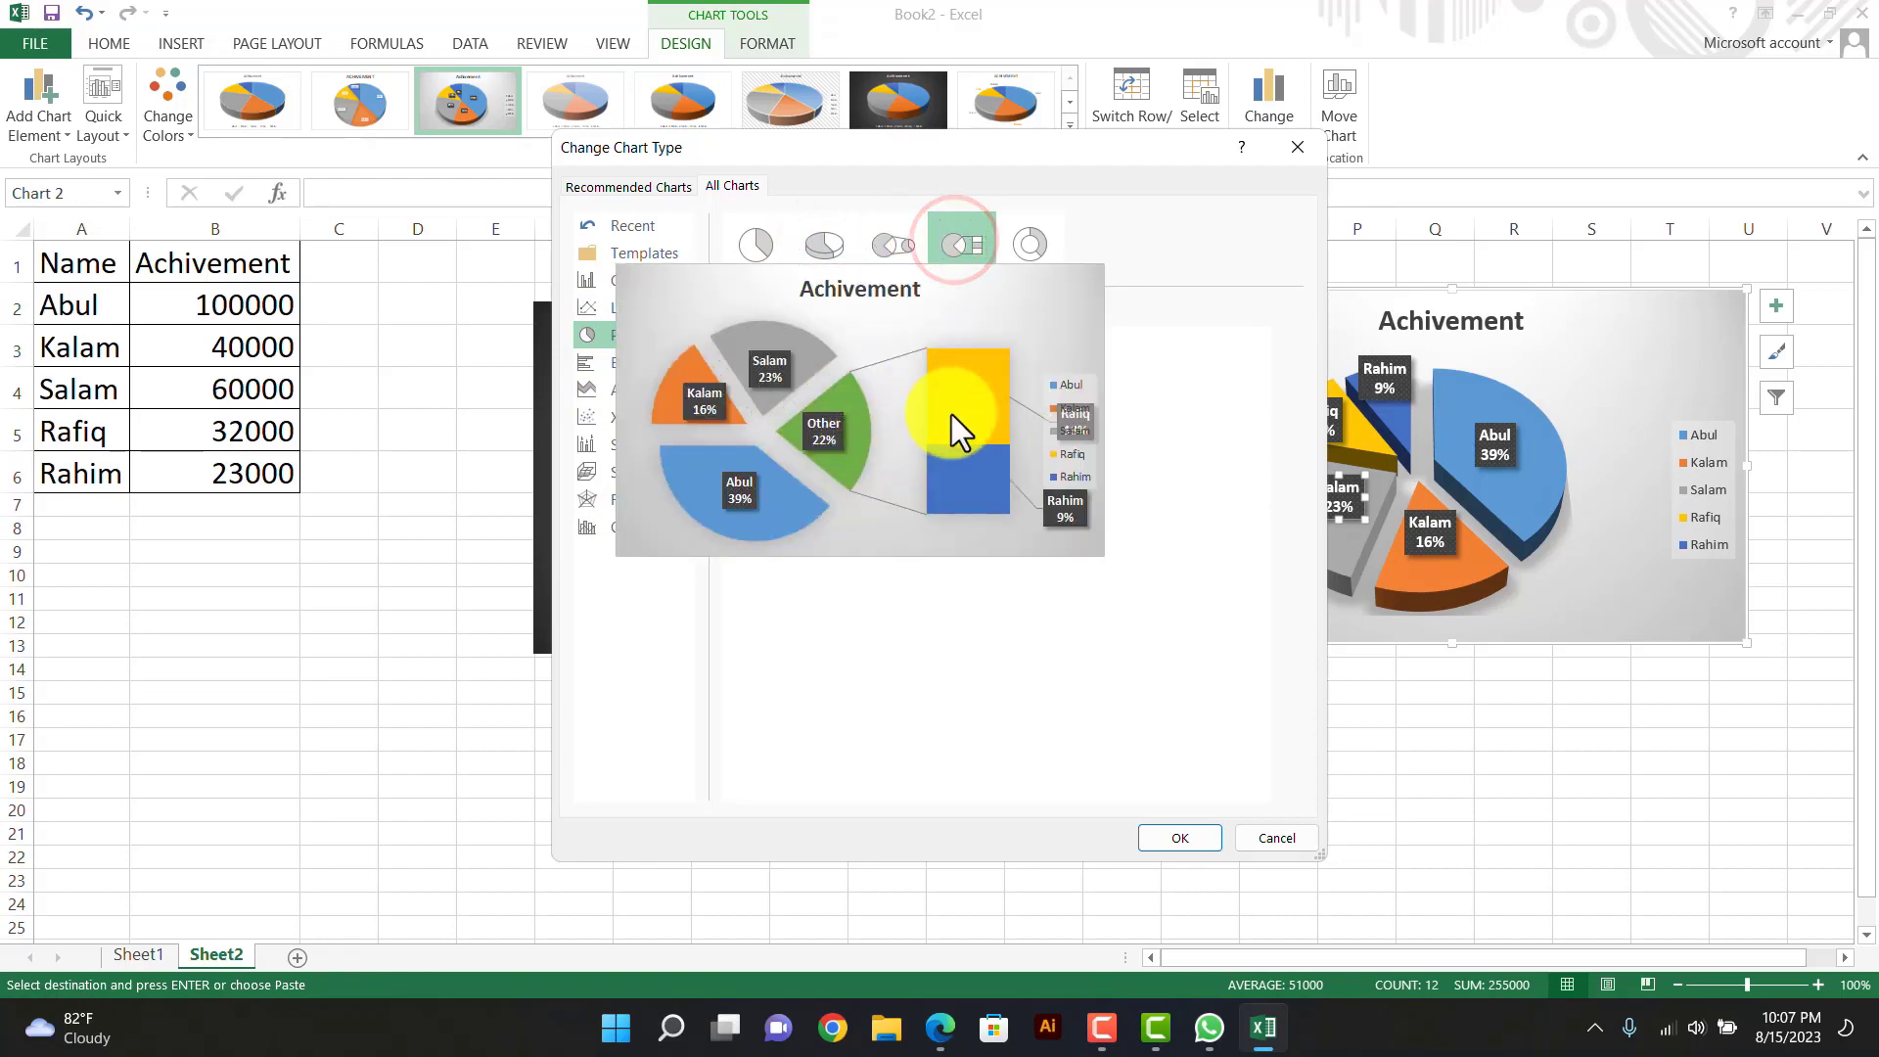
- Change the pie chart's type to Doughnut
{"action": "left_click", "coordinate": [1027, 250]}
{"action": "mouse_move", "coordinate": [808, 411]}
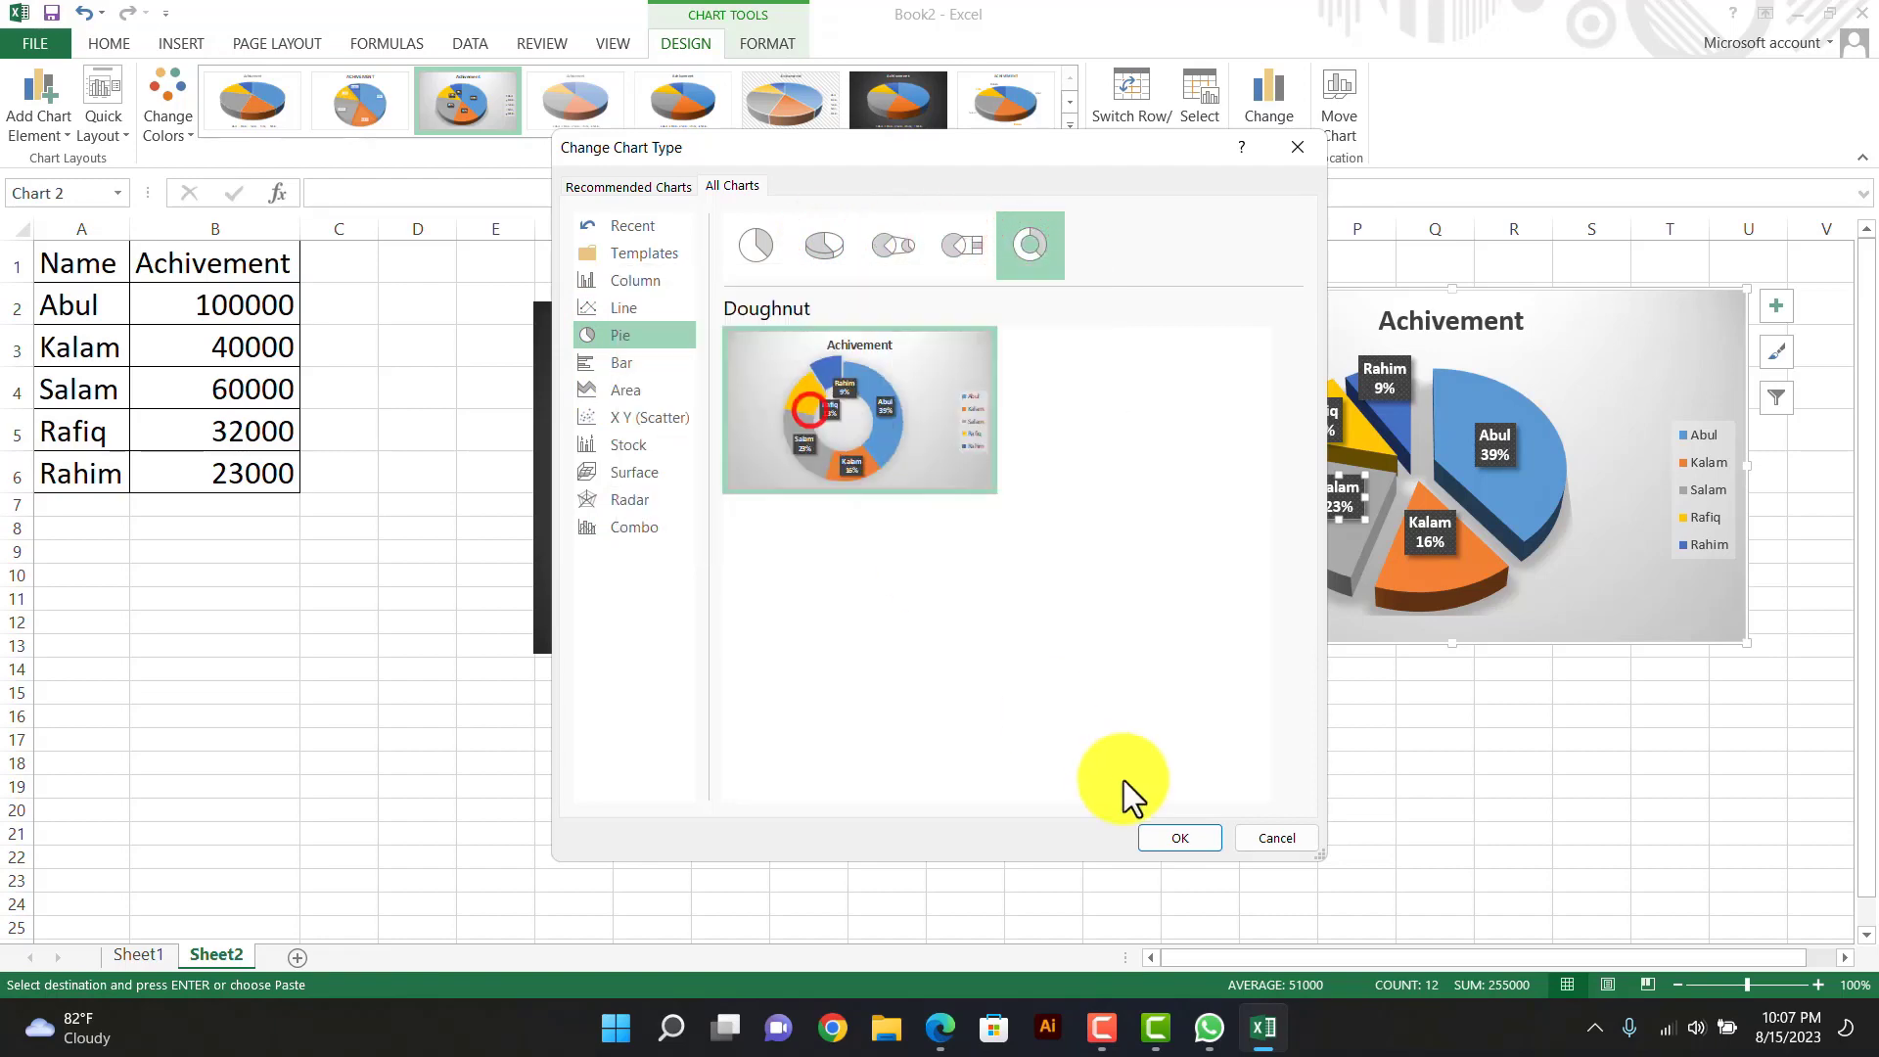
{"action": "left_click", "coordinate": [1201, 837]}
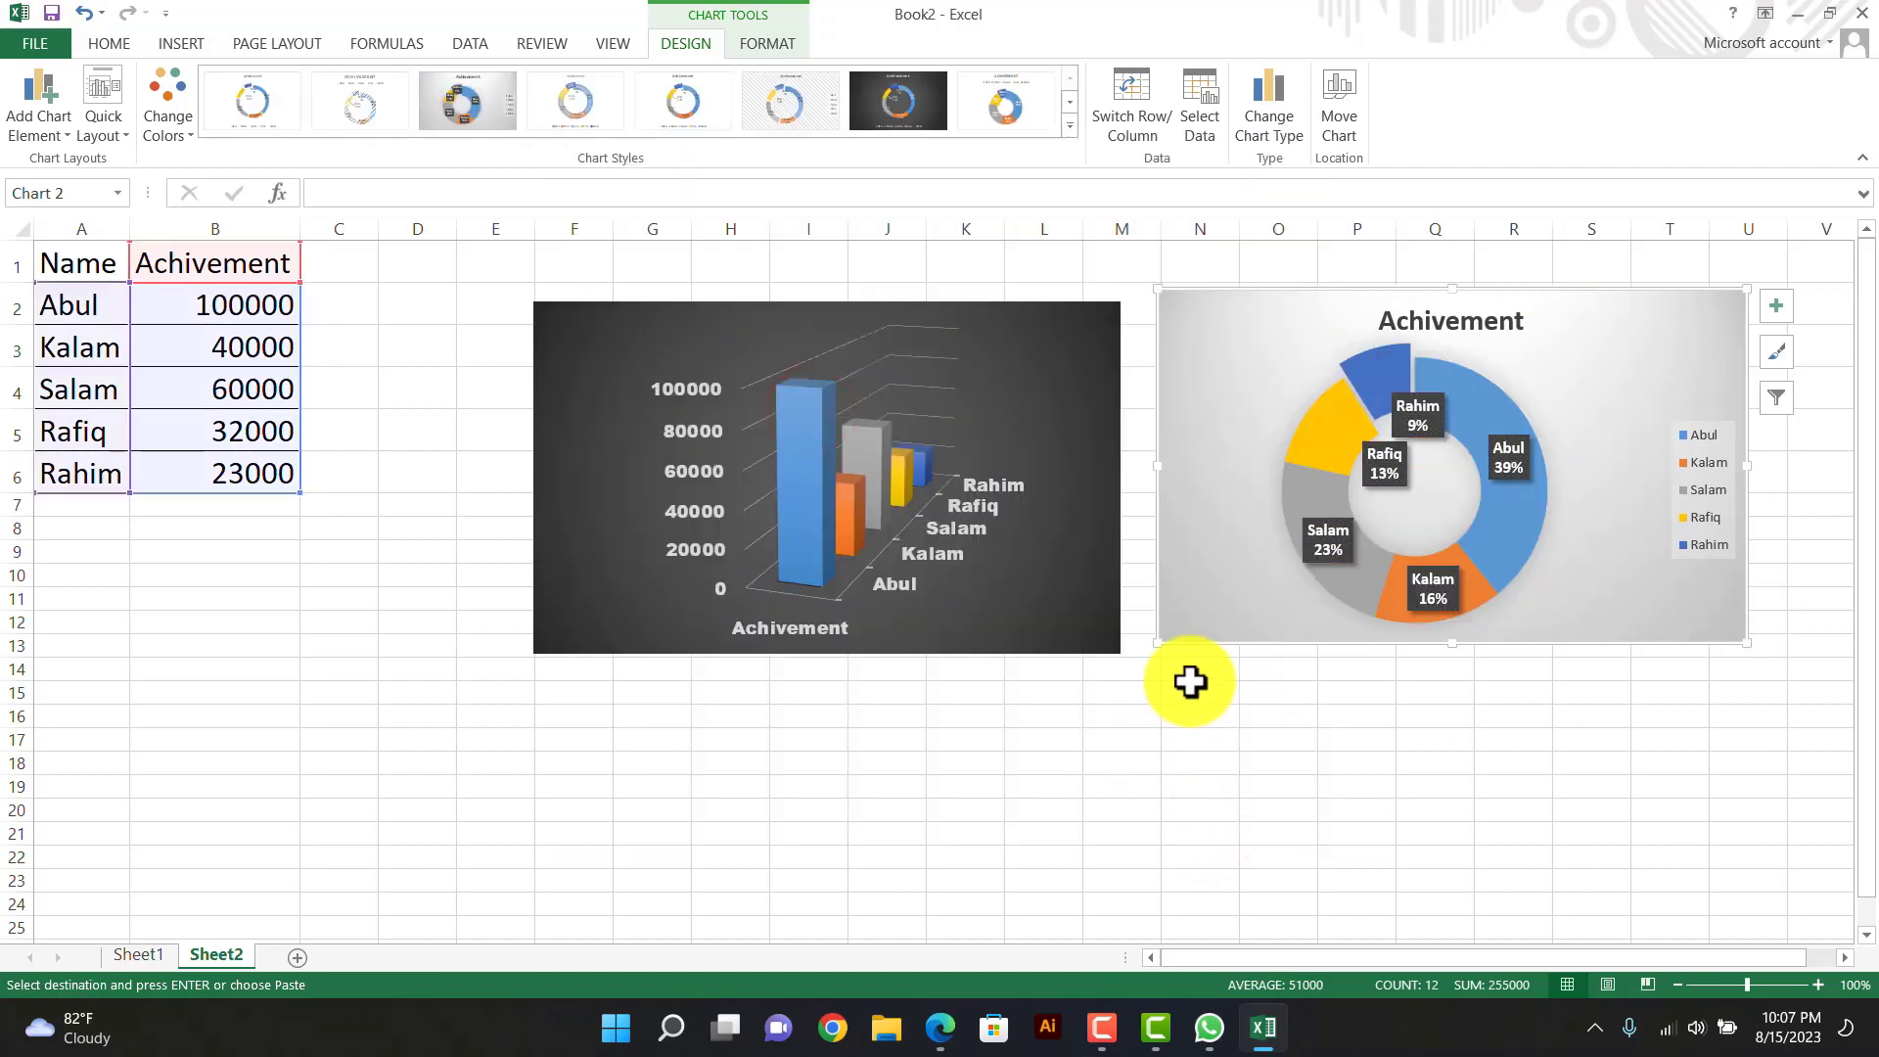
- Examine the insertable area, scatter, bubble, combo, bar, stock, surface and radar chart types, previewing them on the doughnut chart without applying any
{"action": "left_click", "coordinate": [166, 43]}
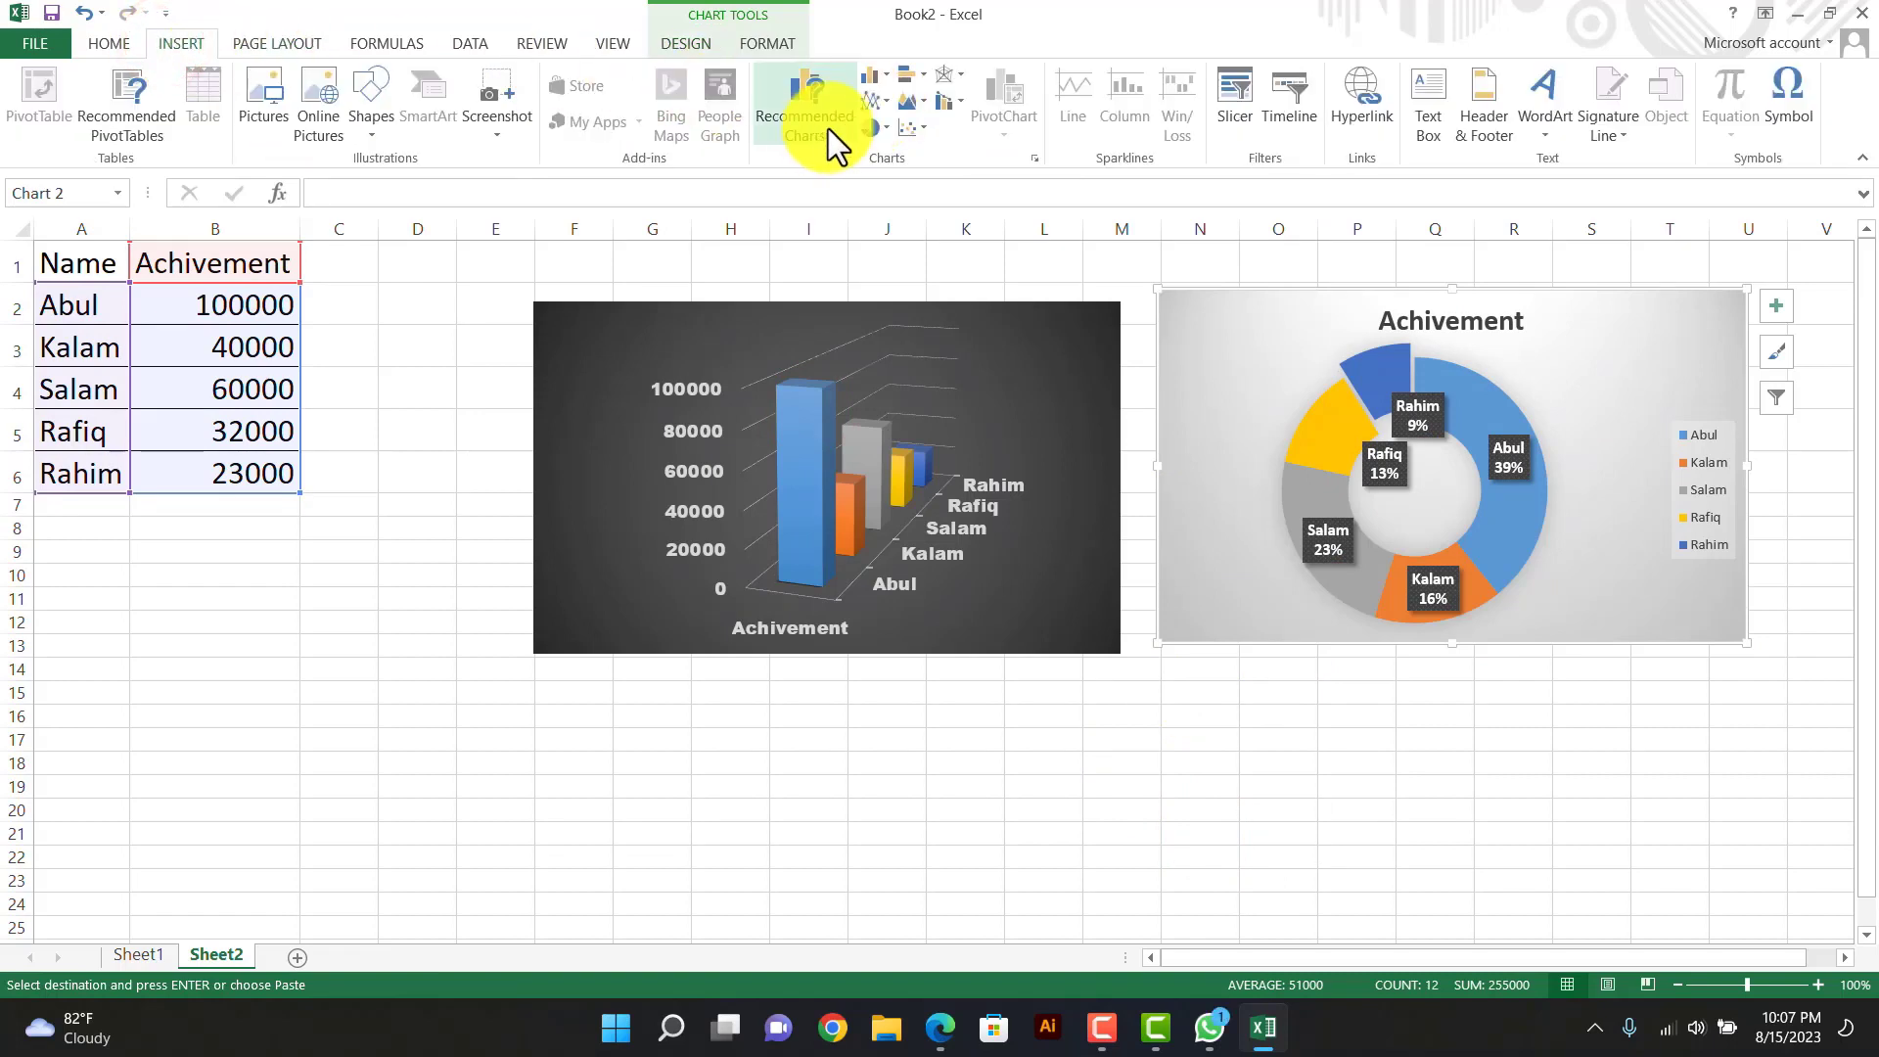
{"action": "left_click", "coordinate": [925, 96]}
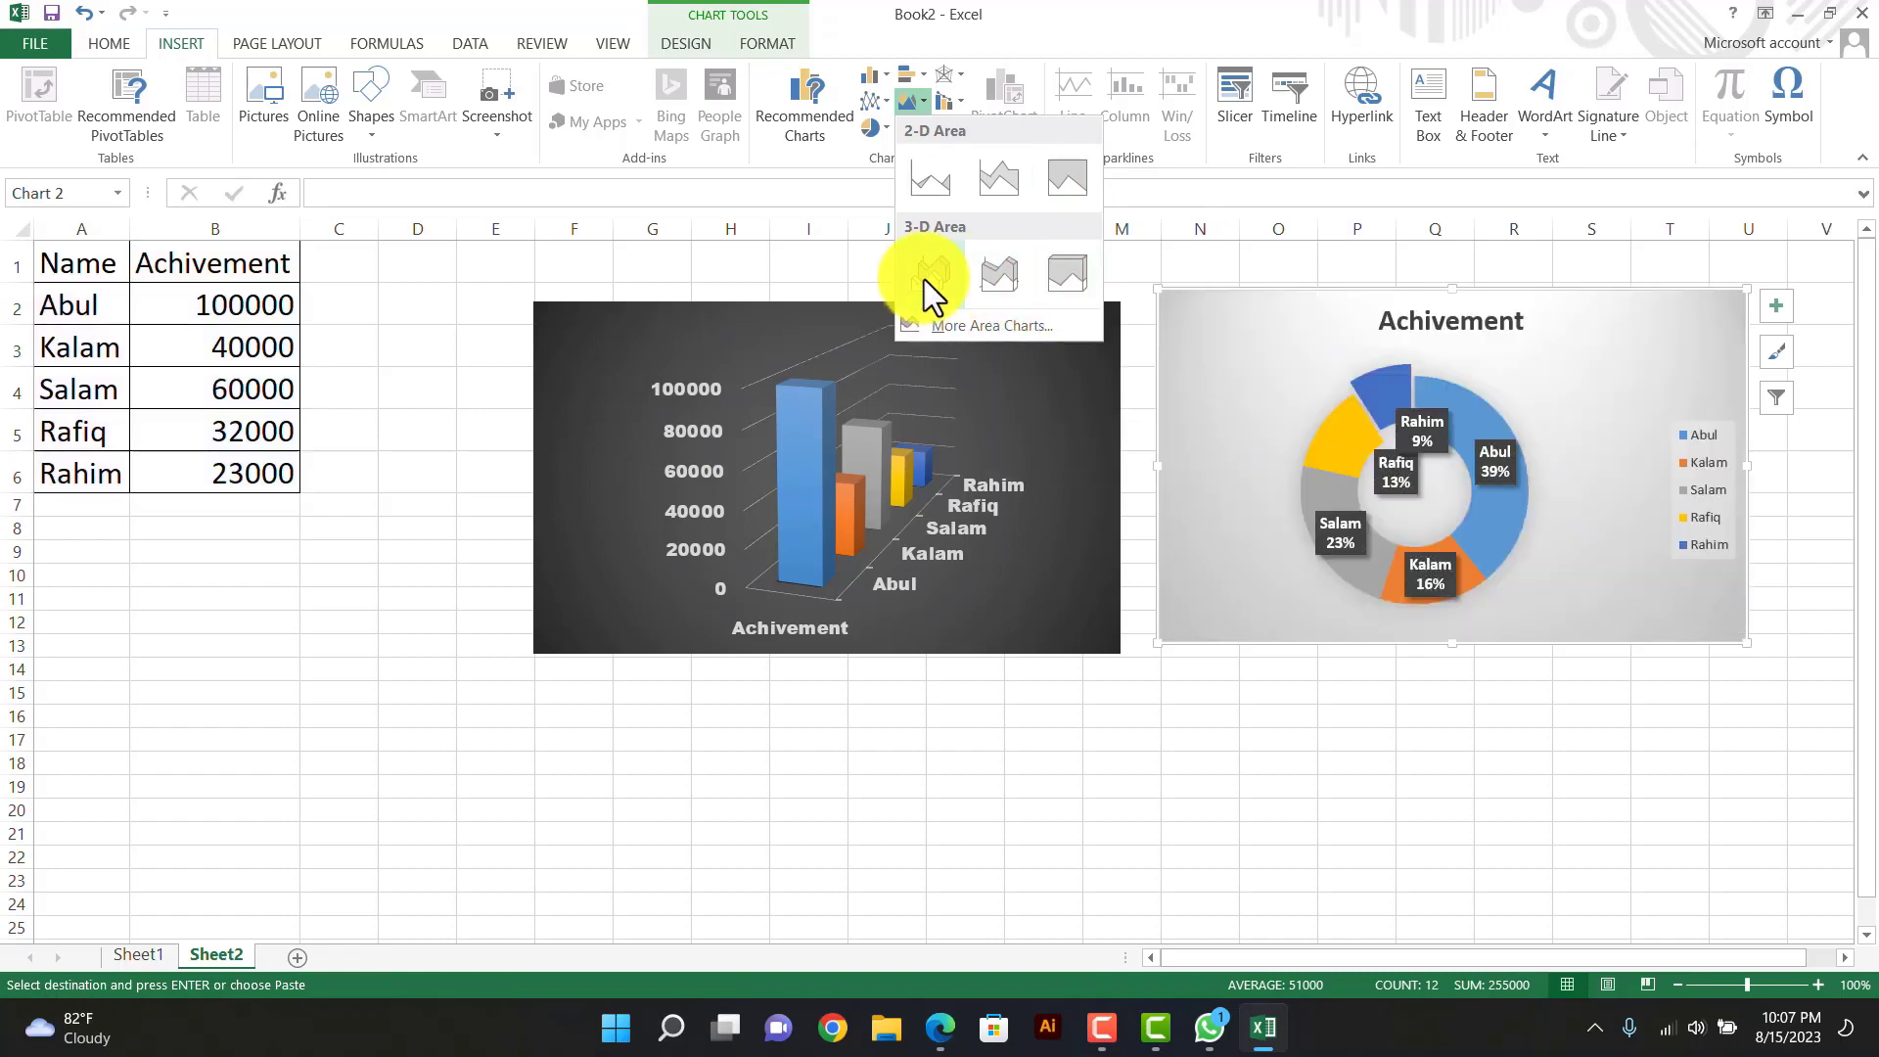
{"action": "left_click", "coordinate": [923, 102]}
{"action": "left_click", "coordinate": [922, 125]}
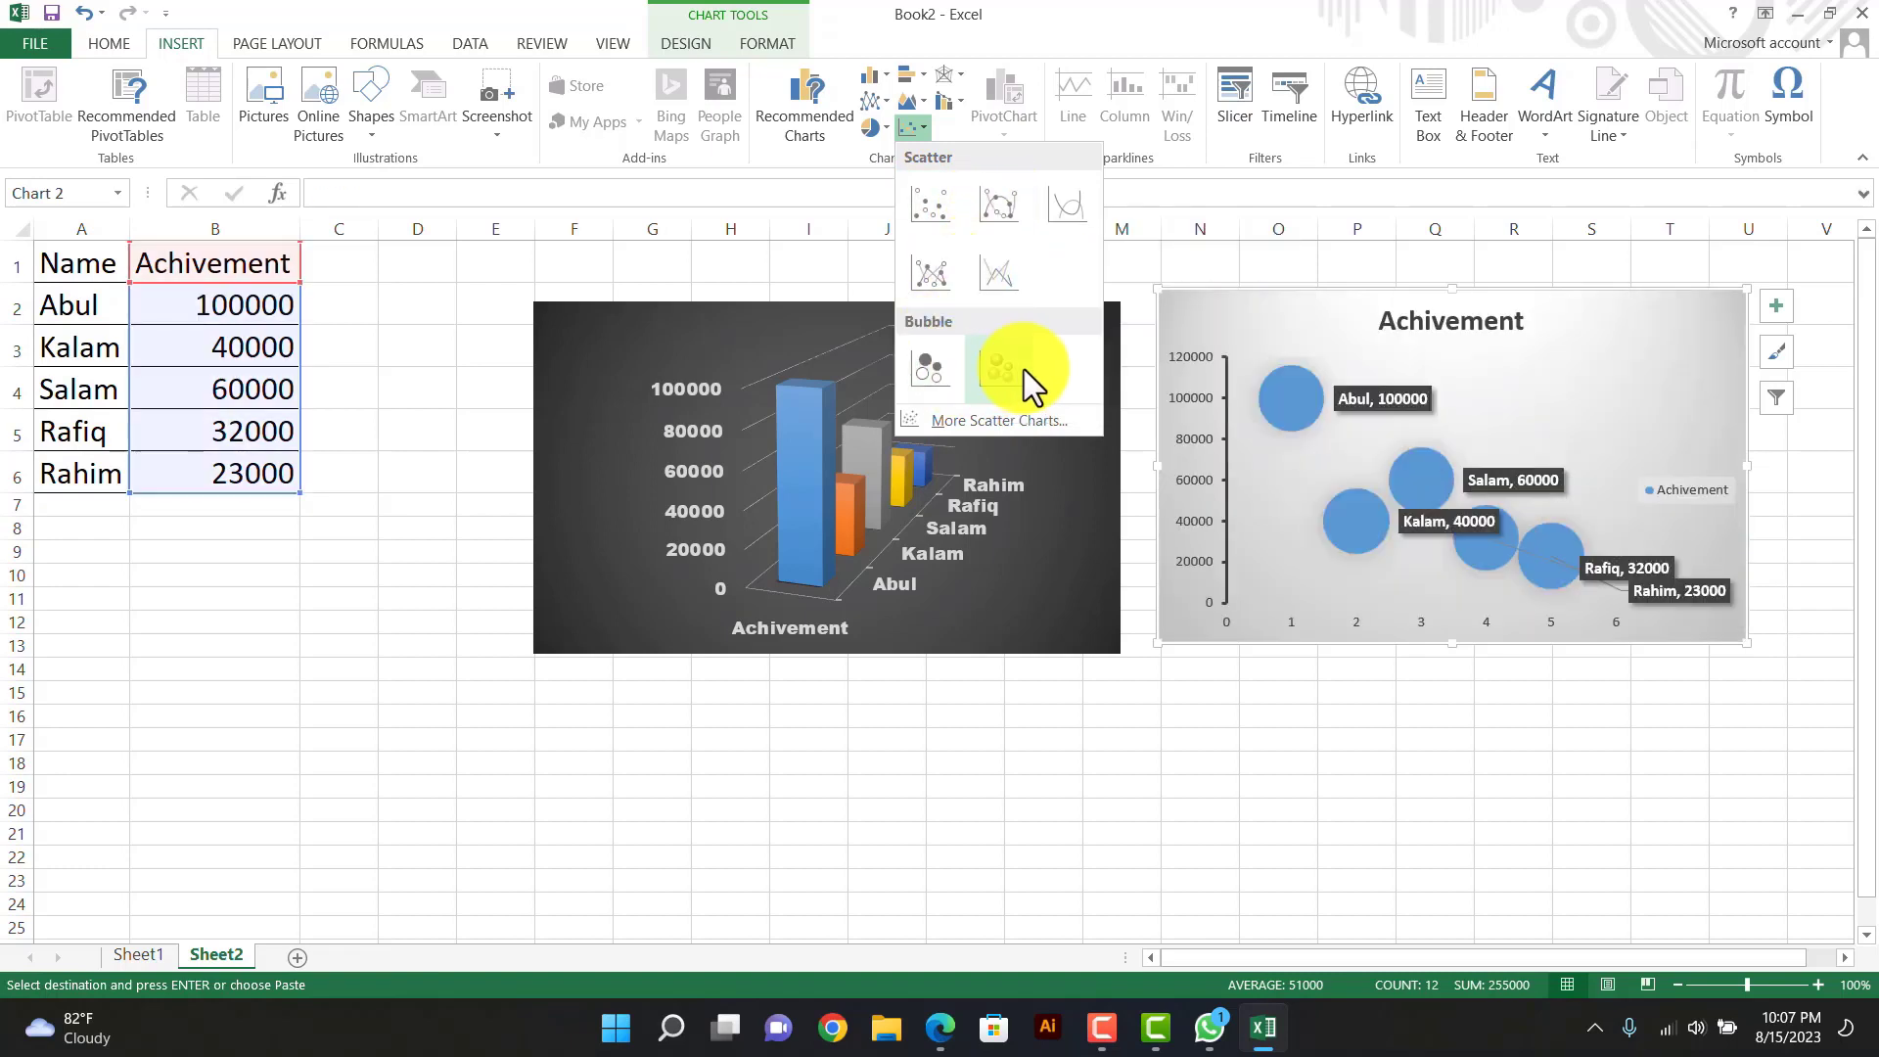
{"action": "left_click", "coordinate": [924, 131]}
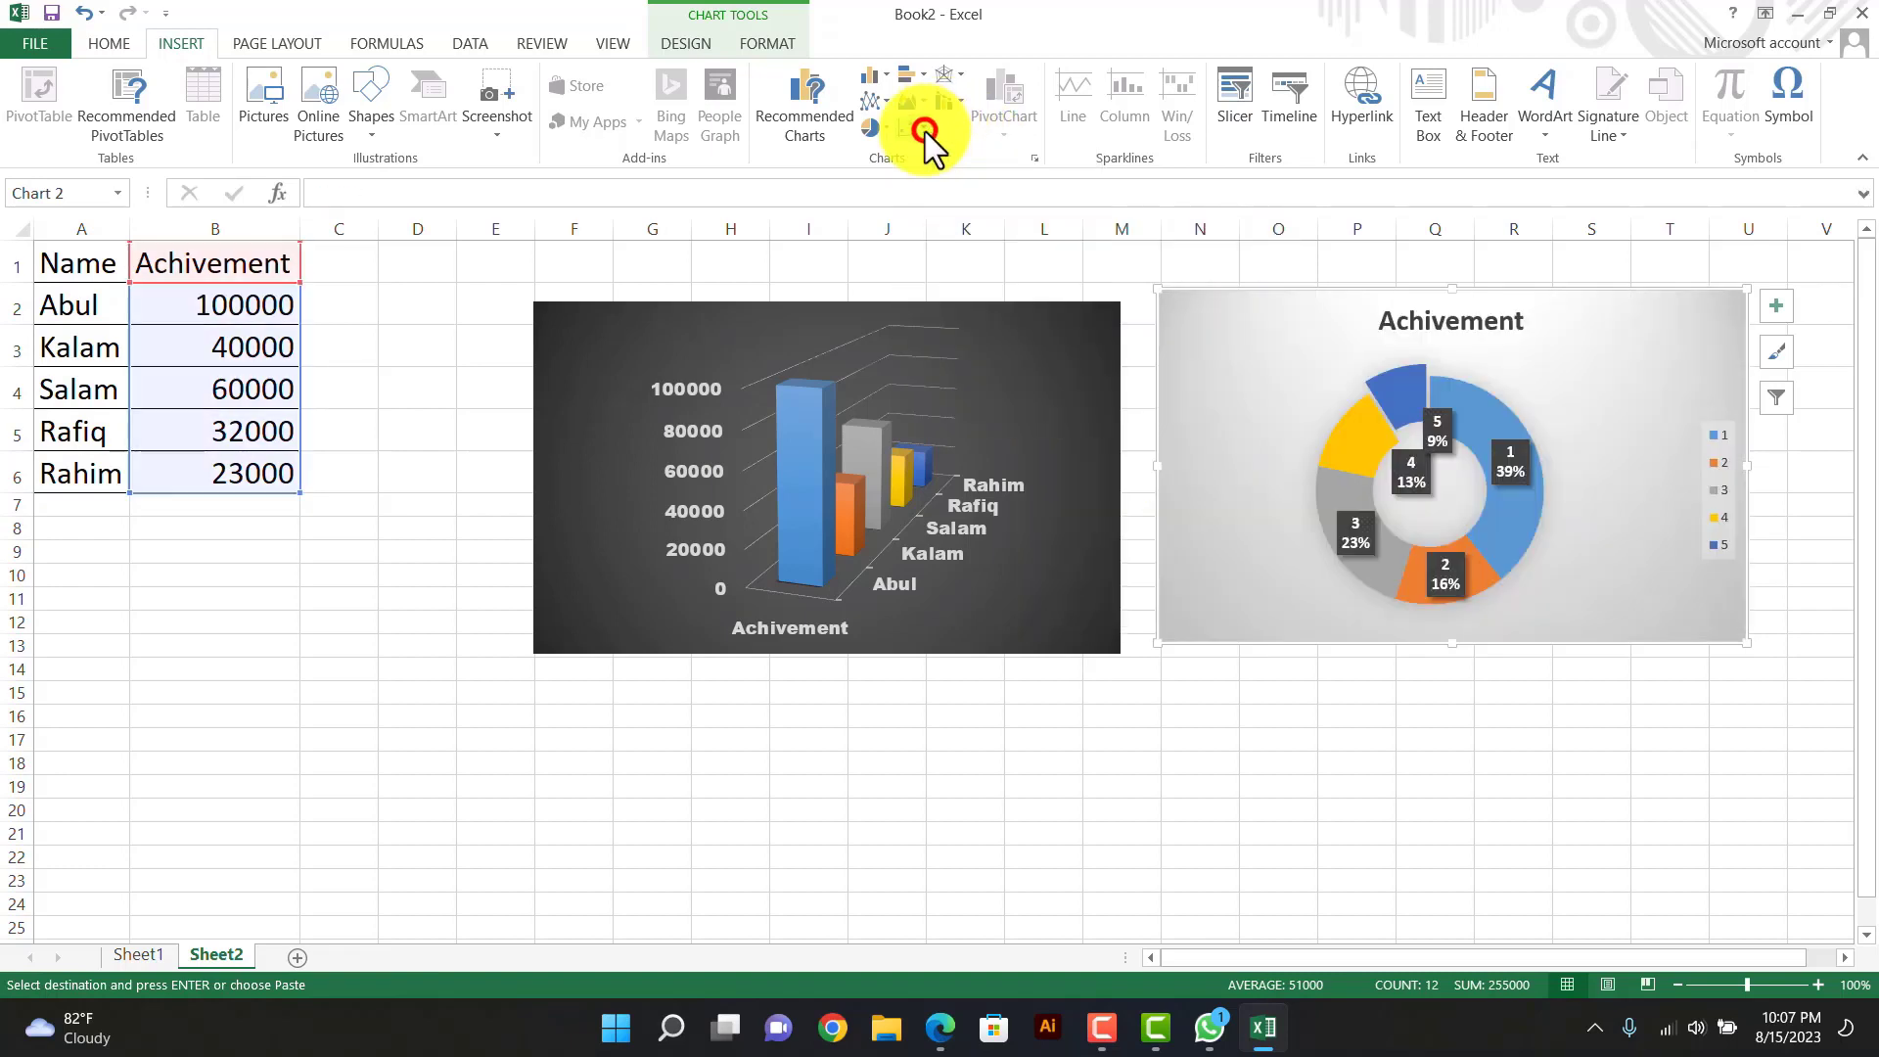
{"action": "left_click", "coordinate": [957, 101]}
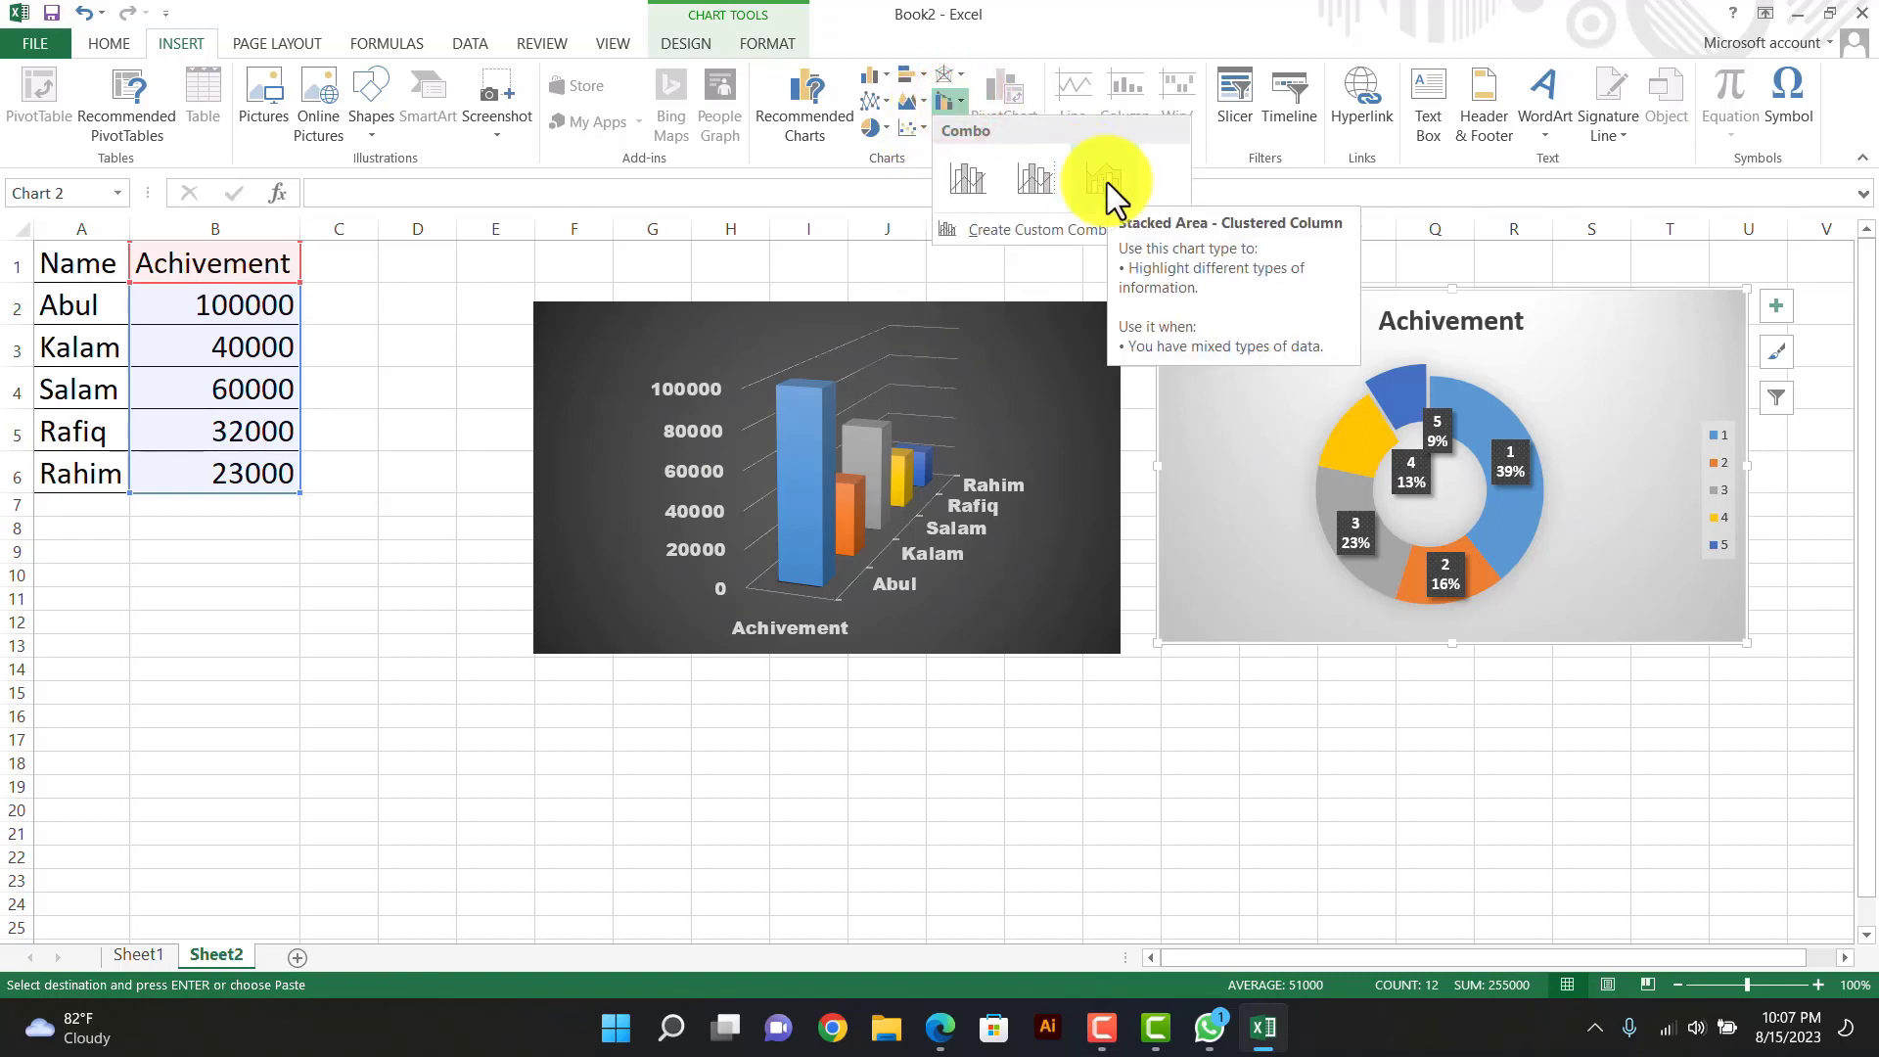
{"action": "left_click", "coordinate": [924, 103]}
{"action": "left_click", "coordinate": [930, 66]}
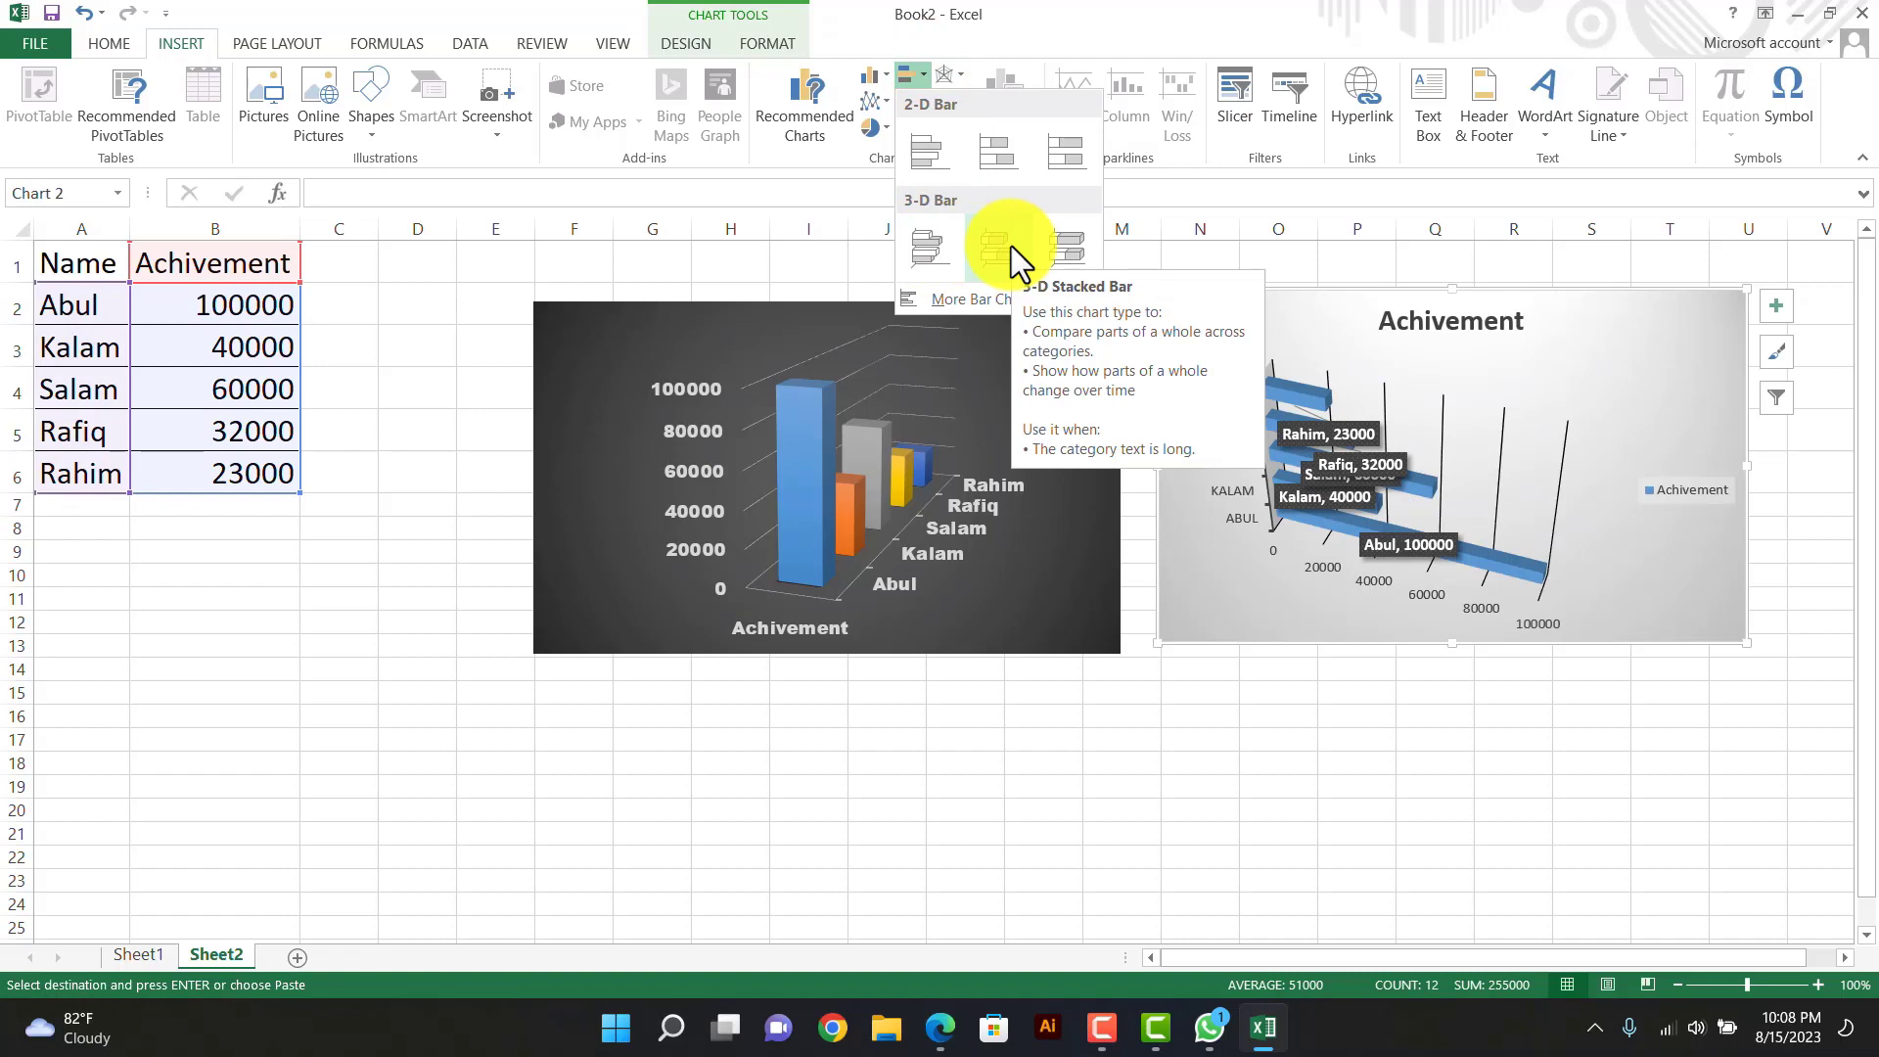
{"action": "left_click", "coordinate": [963, 73]}
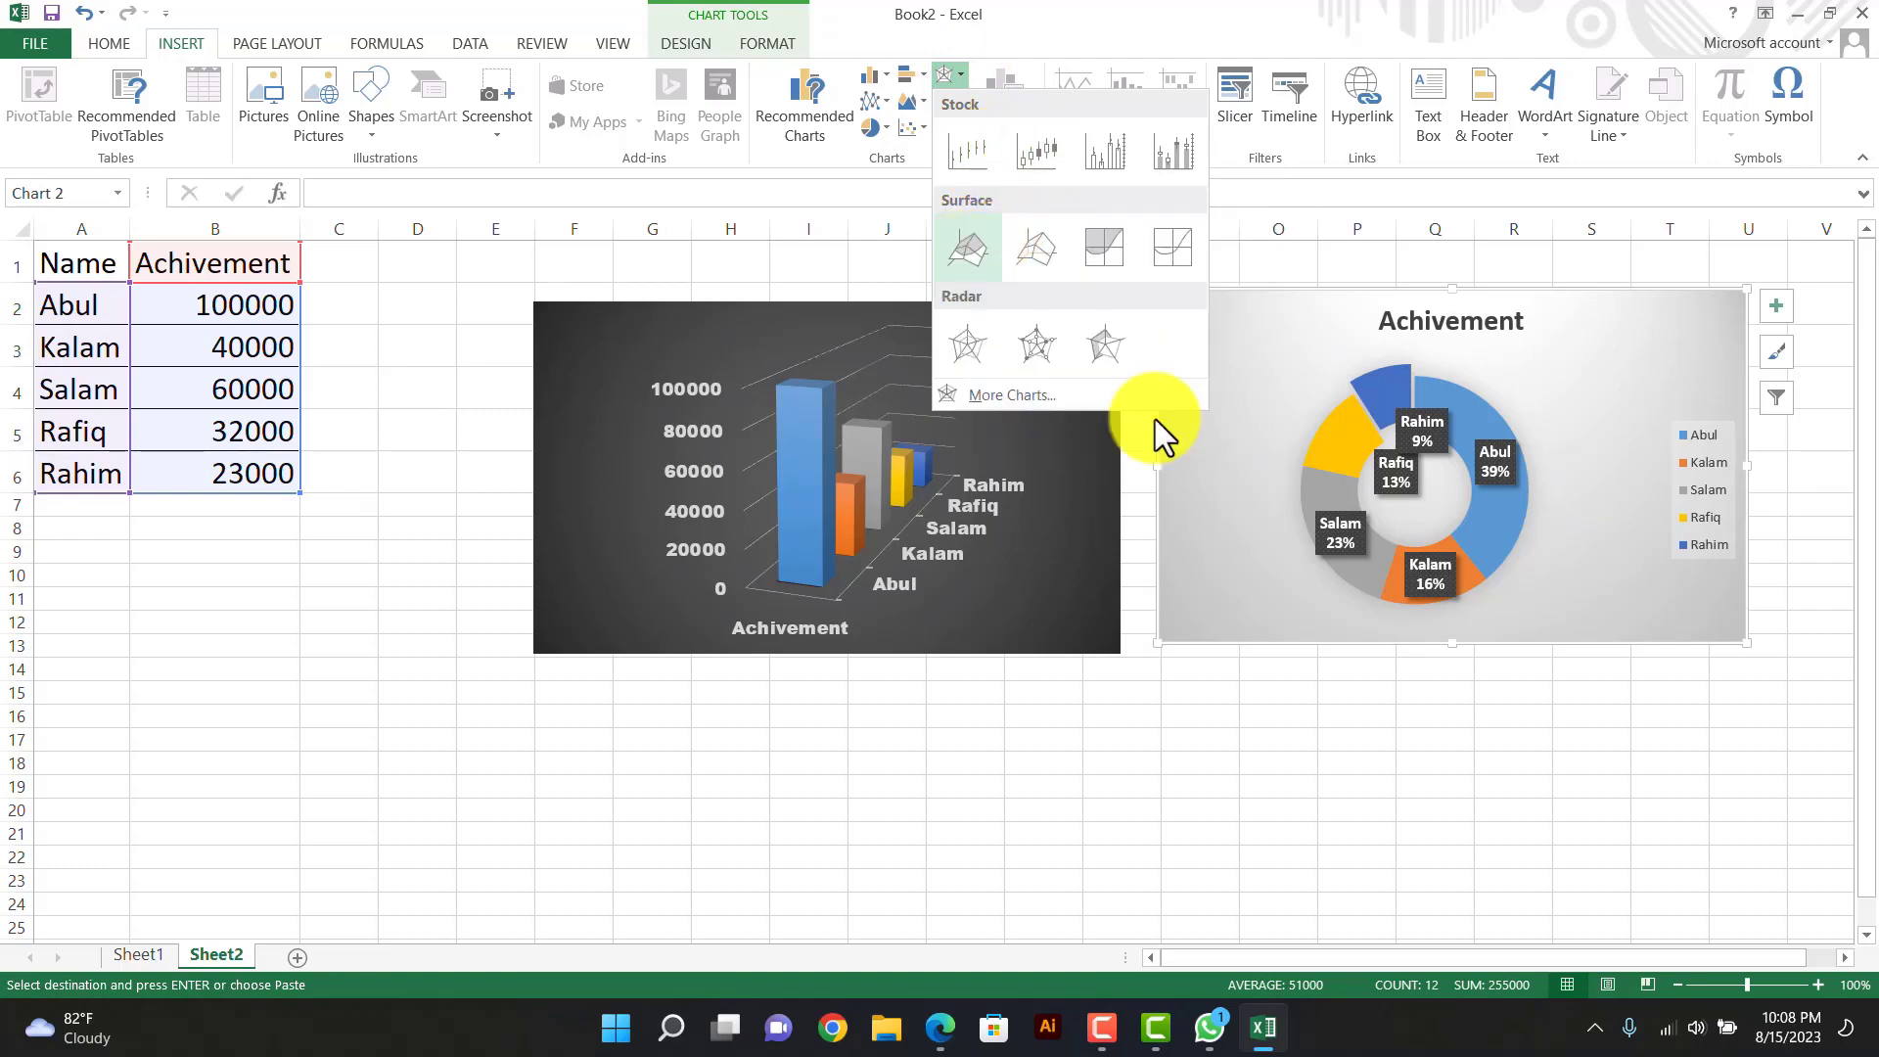
{"action": "left_click", "coordinate": [964, 76]}
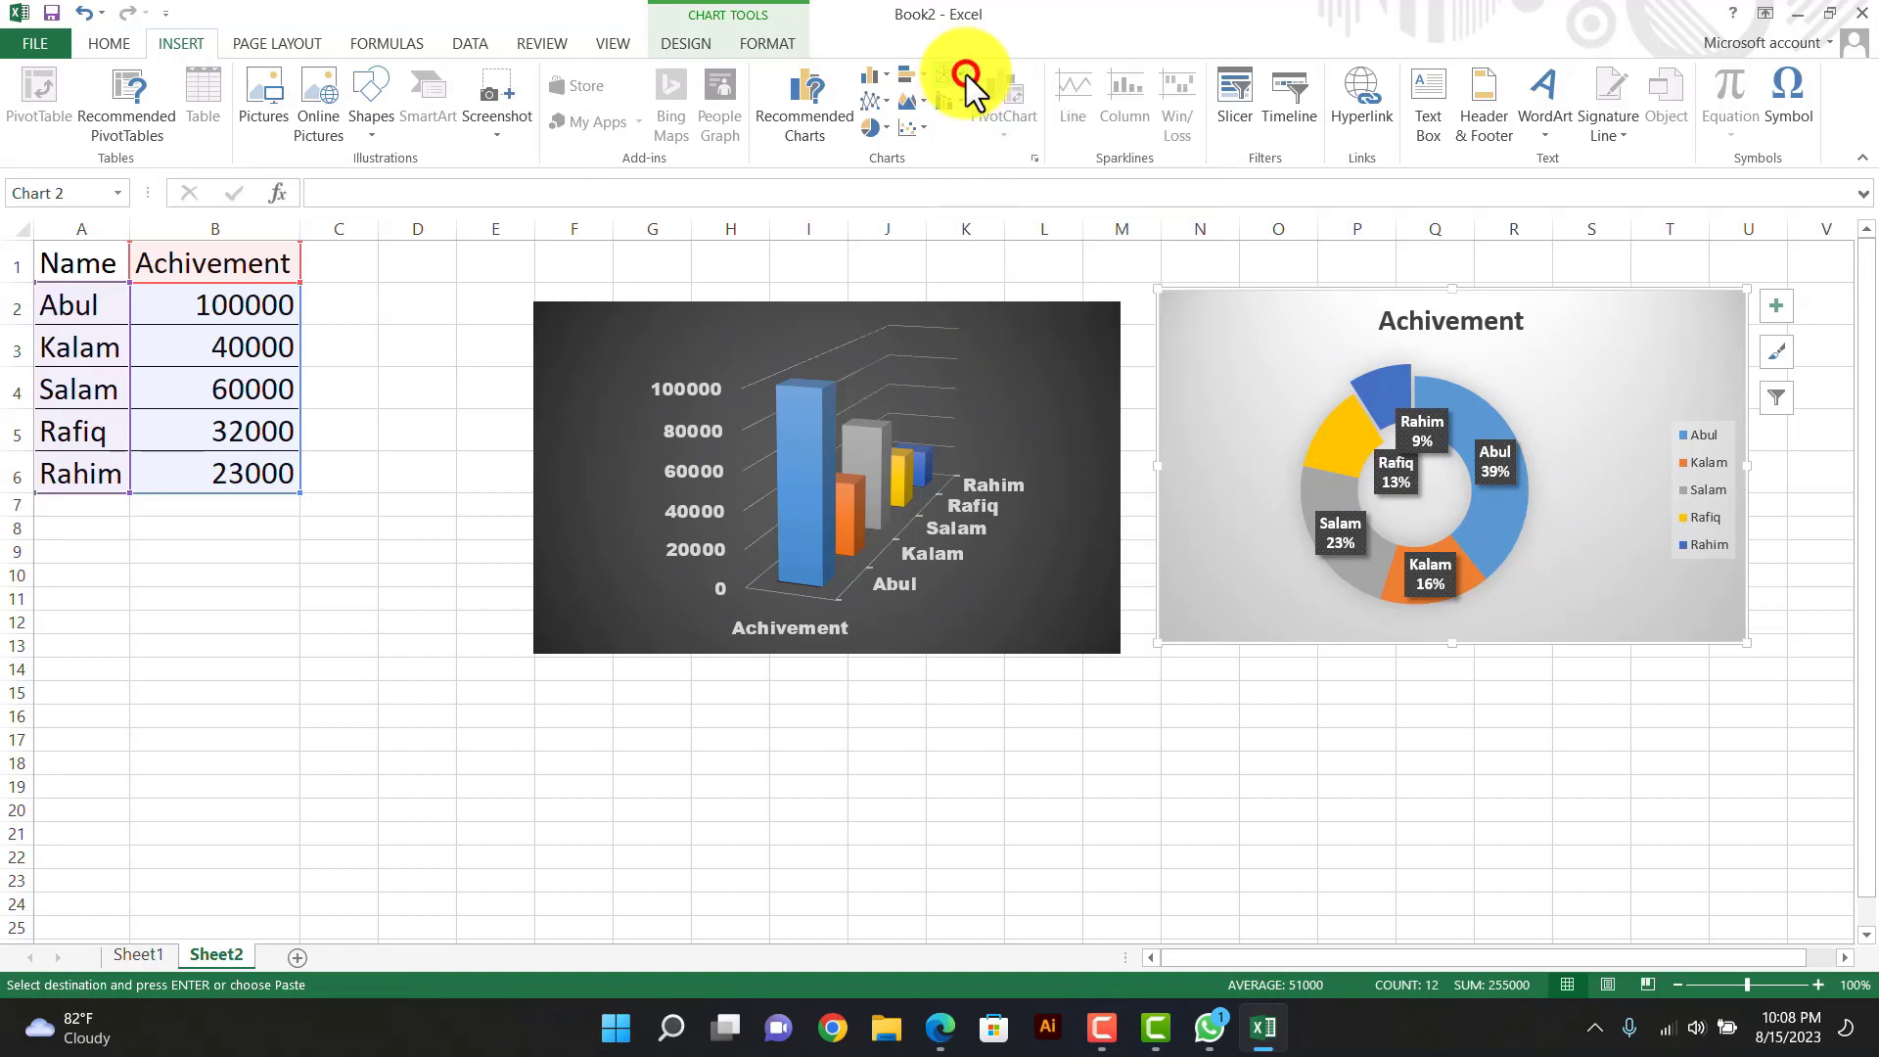